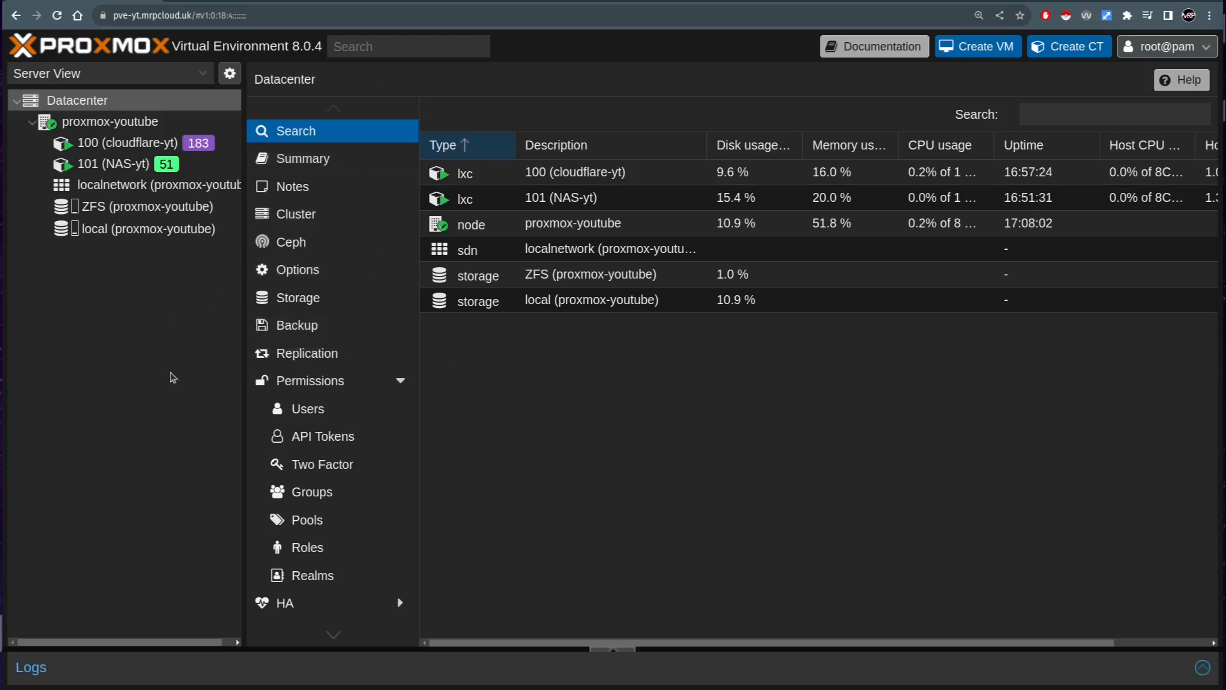
- Open the consoles of container 100 (cloudflare-yt) and container 101 (NAS-yt)
click(146, 148)
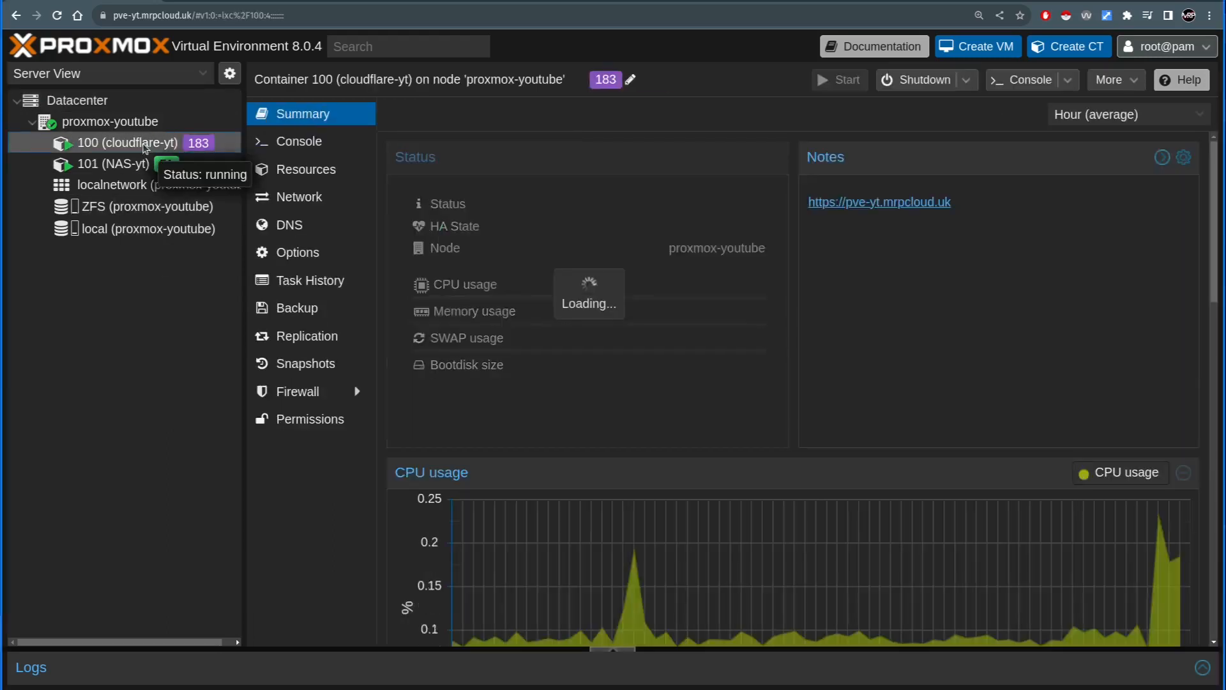
click(313, 145)
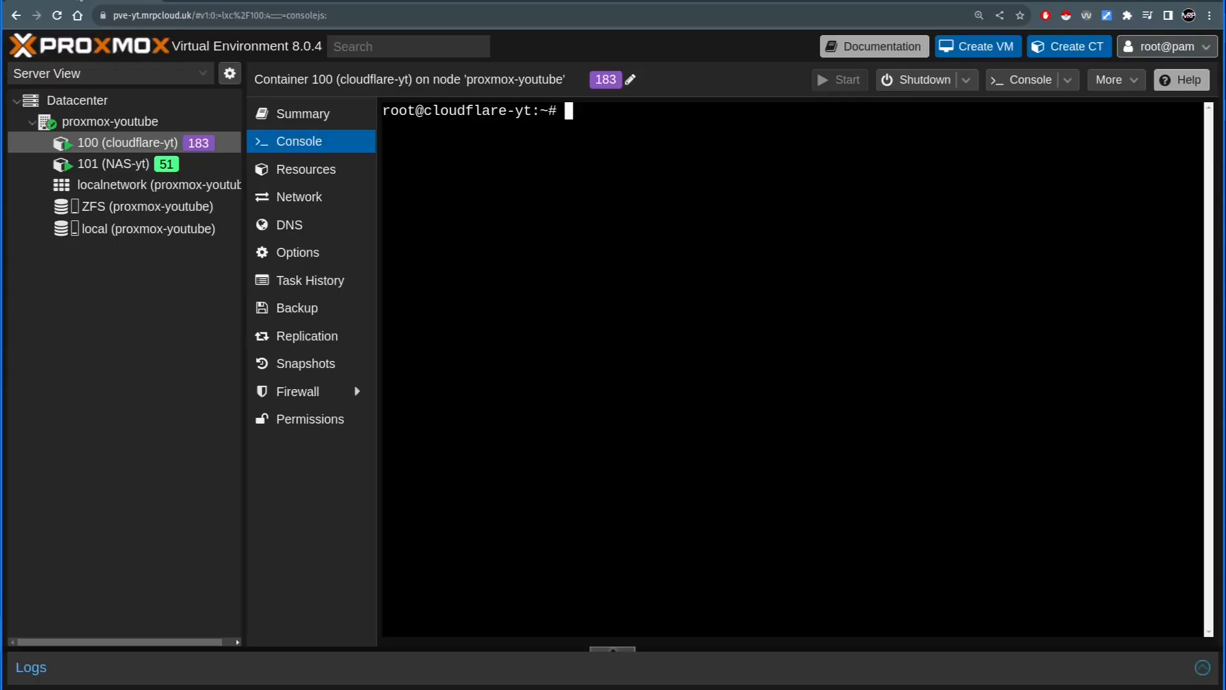
click(193, 168)
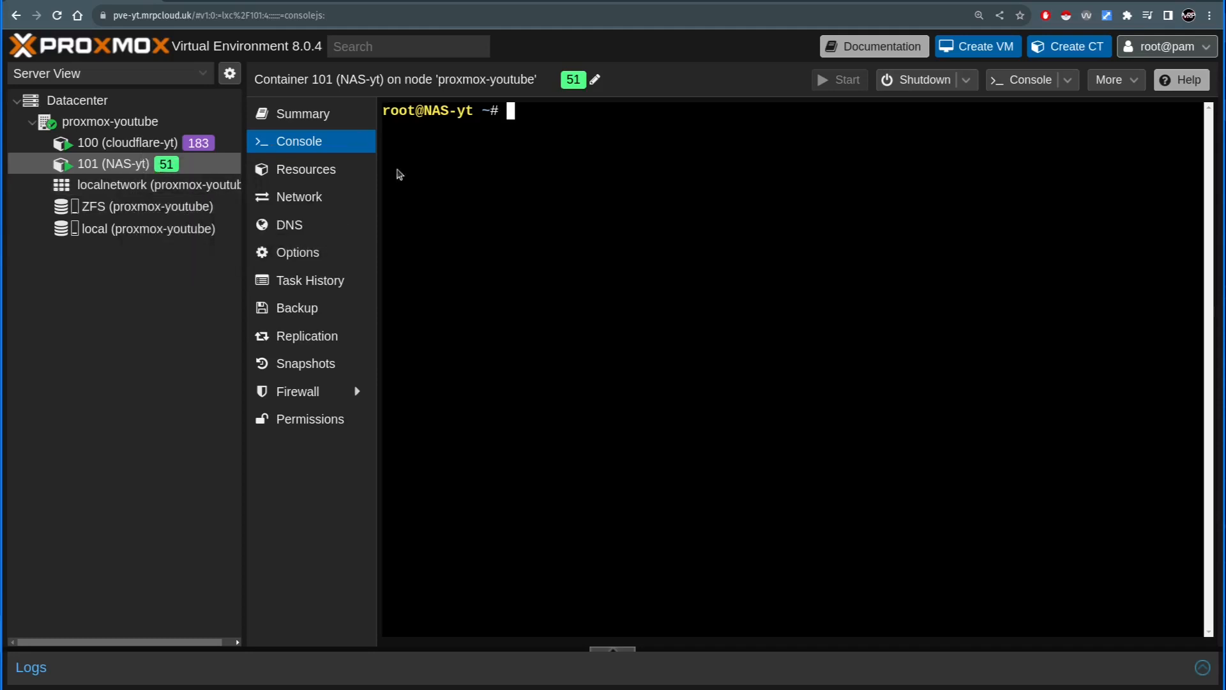
- Switch to Webmin on the NAS and open the Samba Windows File Sharing settings
click(244, 3)
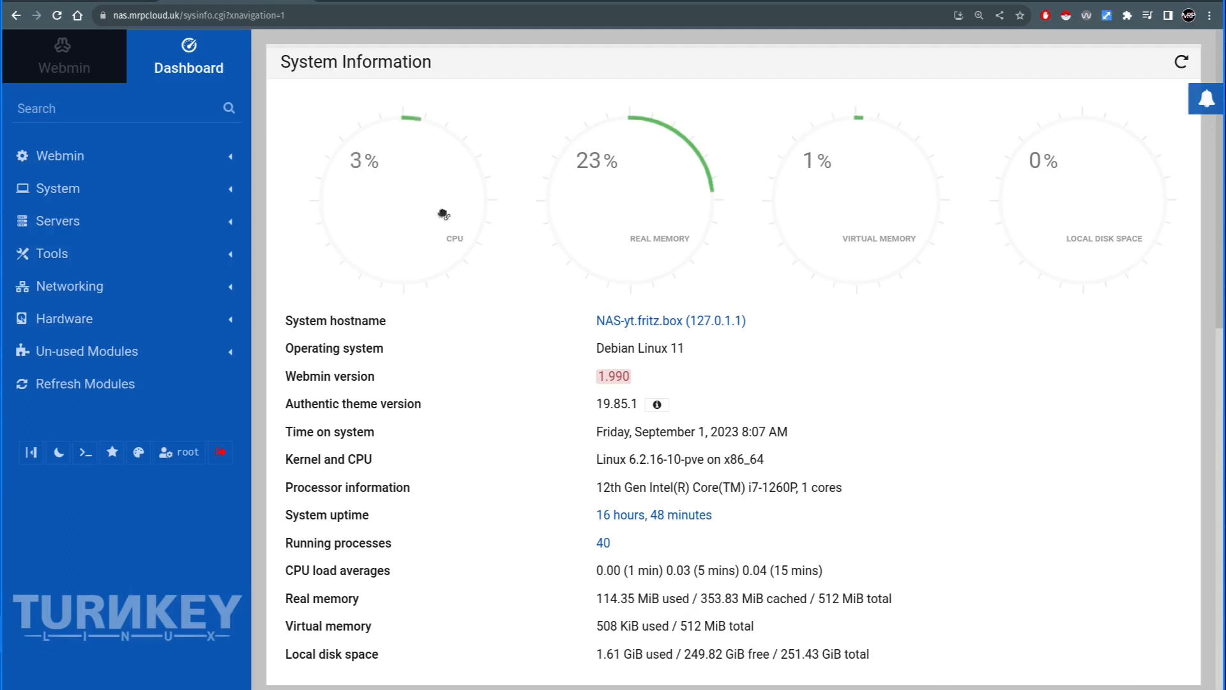
click(68, 223)
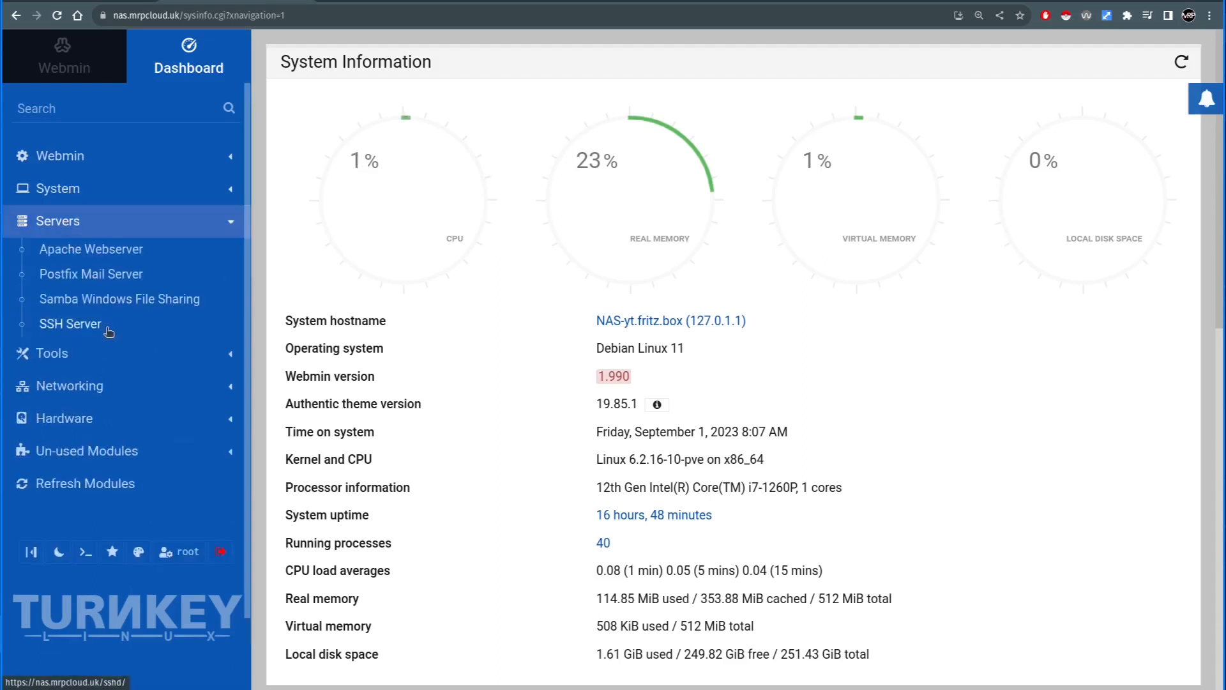
click(103, 299)
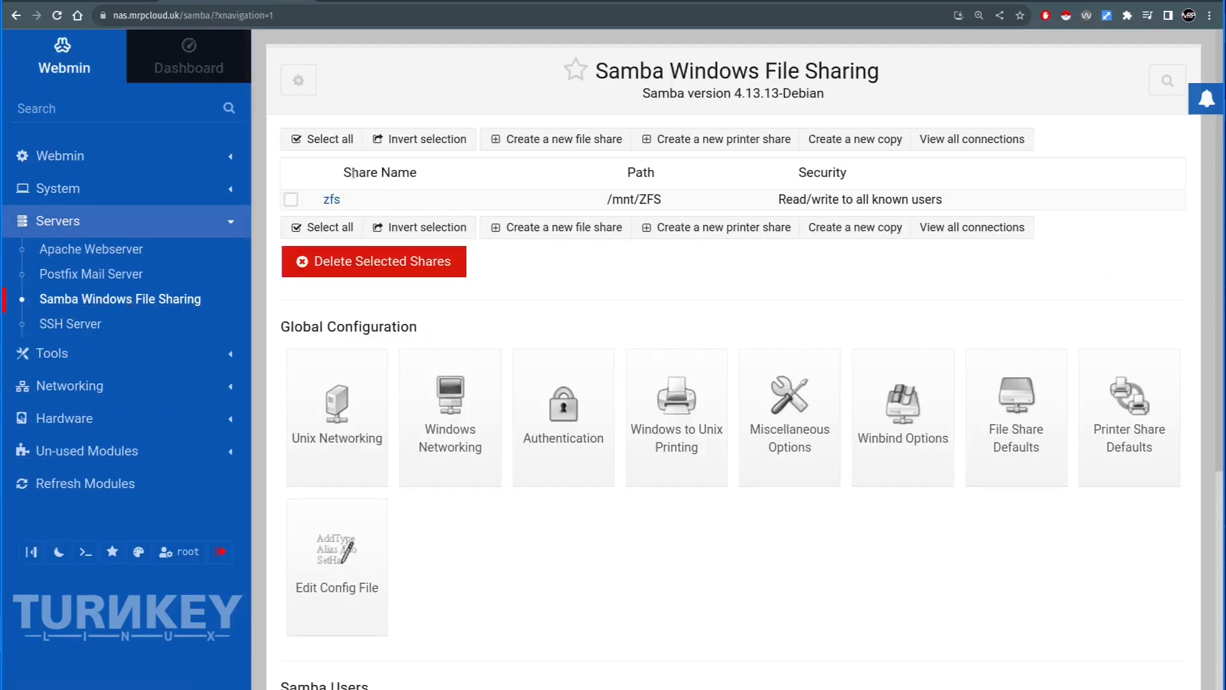
- Switch back to Proxmox and examine the ZFS storage summary and the status details of the node's tank pool
click(87, 1)
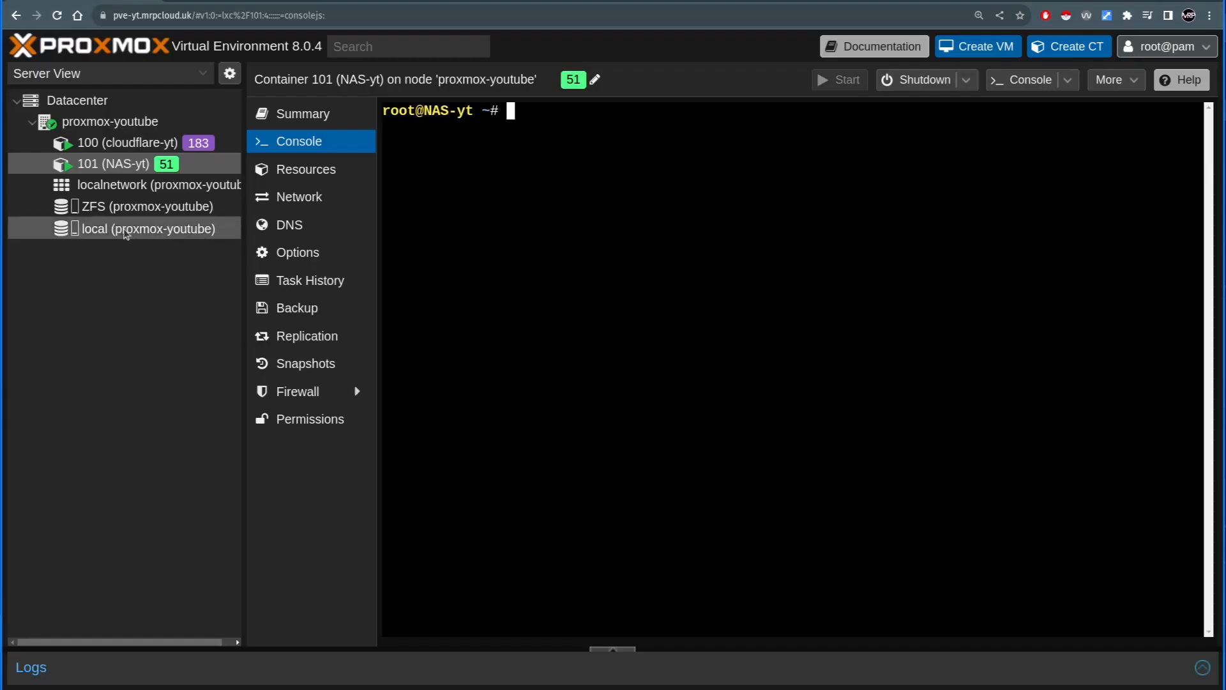
click(150, 208)
click(110, 121)
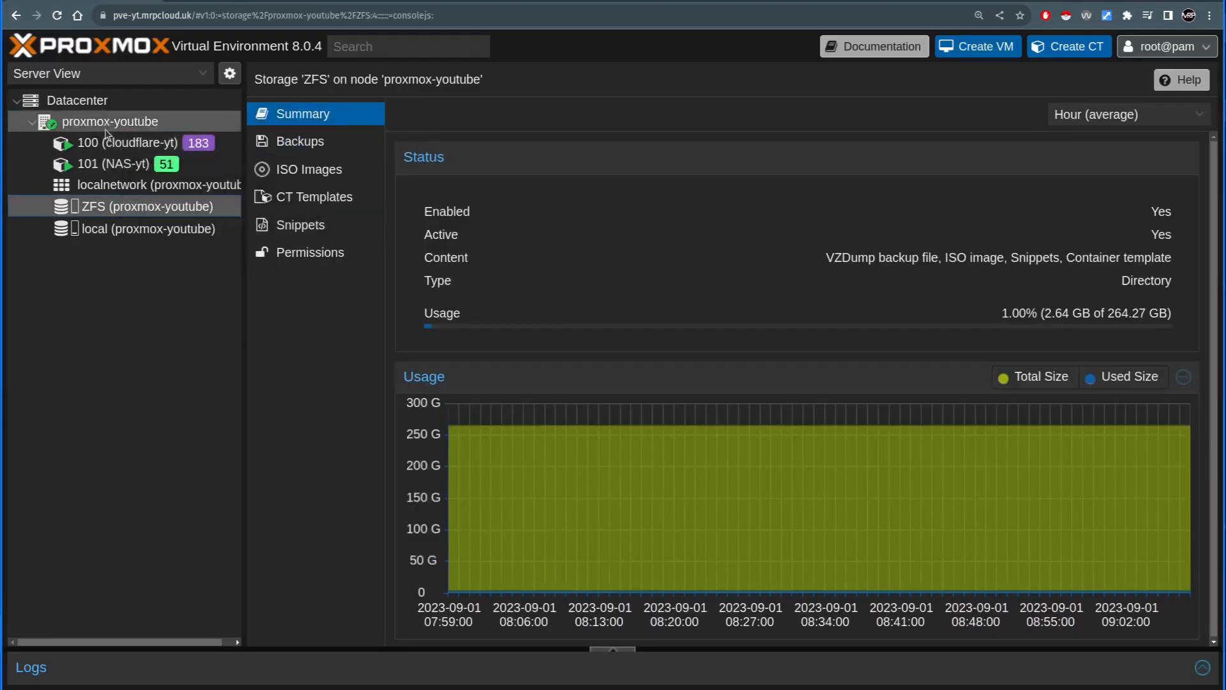
scroll(323, 511, down, 3)
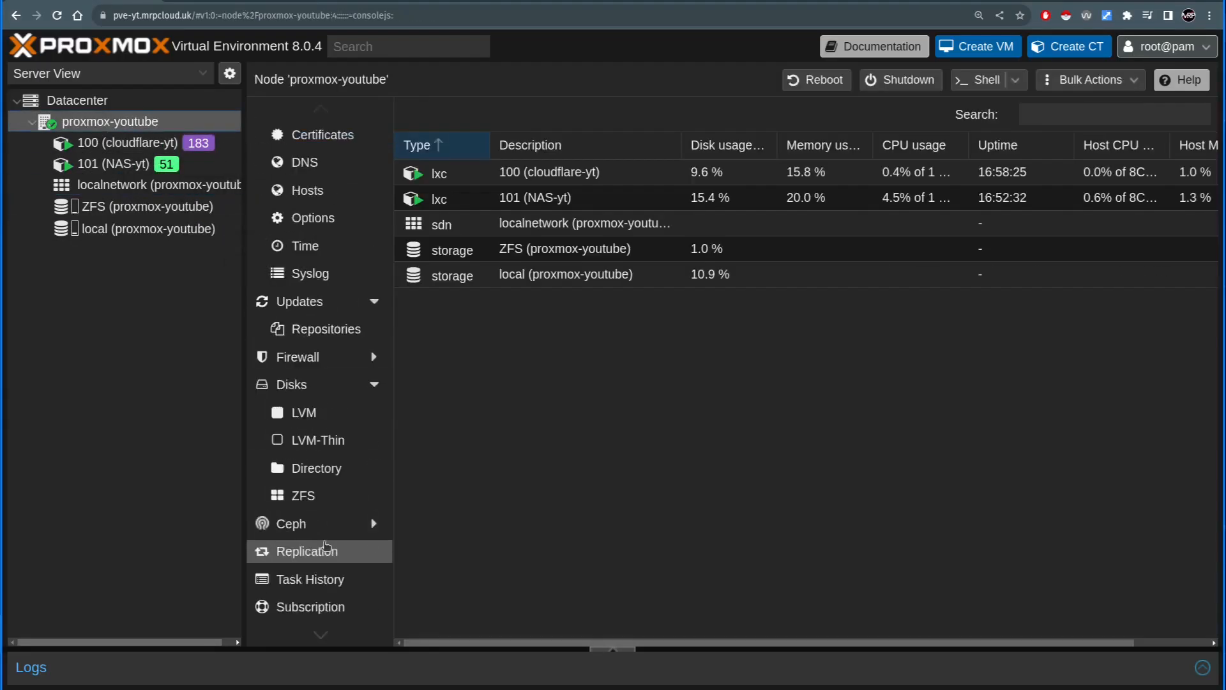
click(302, 496)
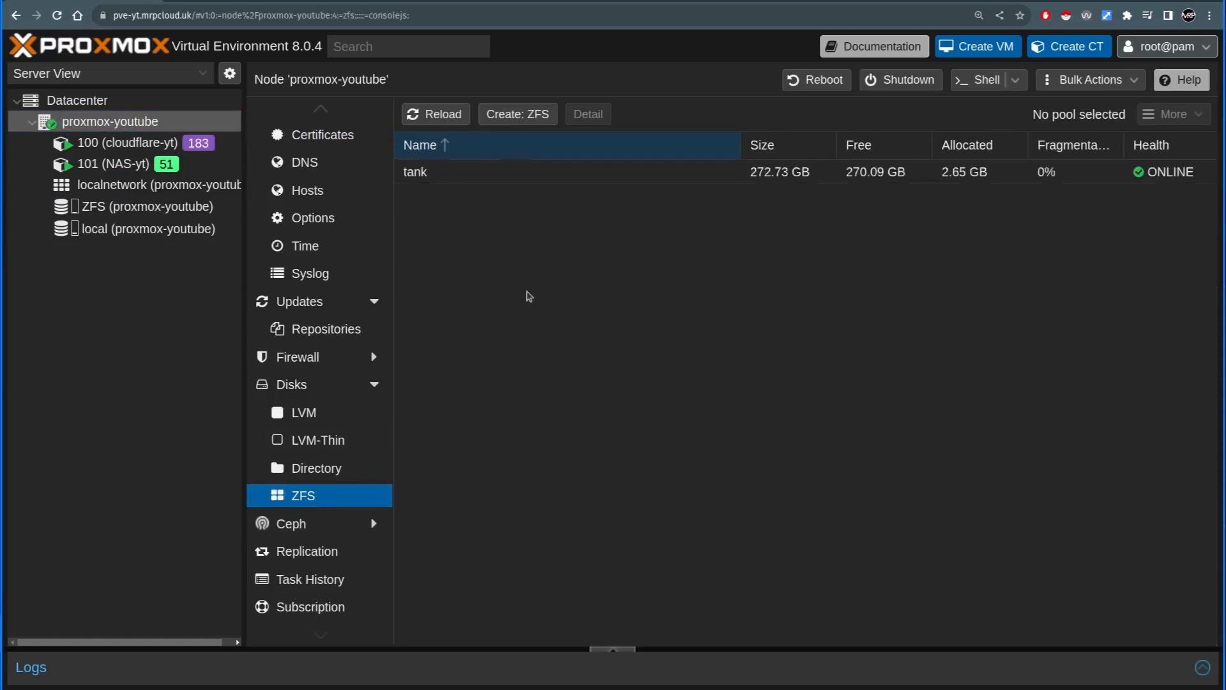
double_click(434, 178)
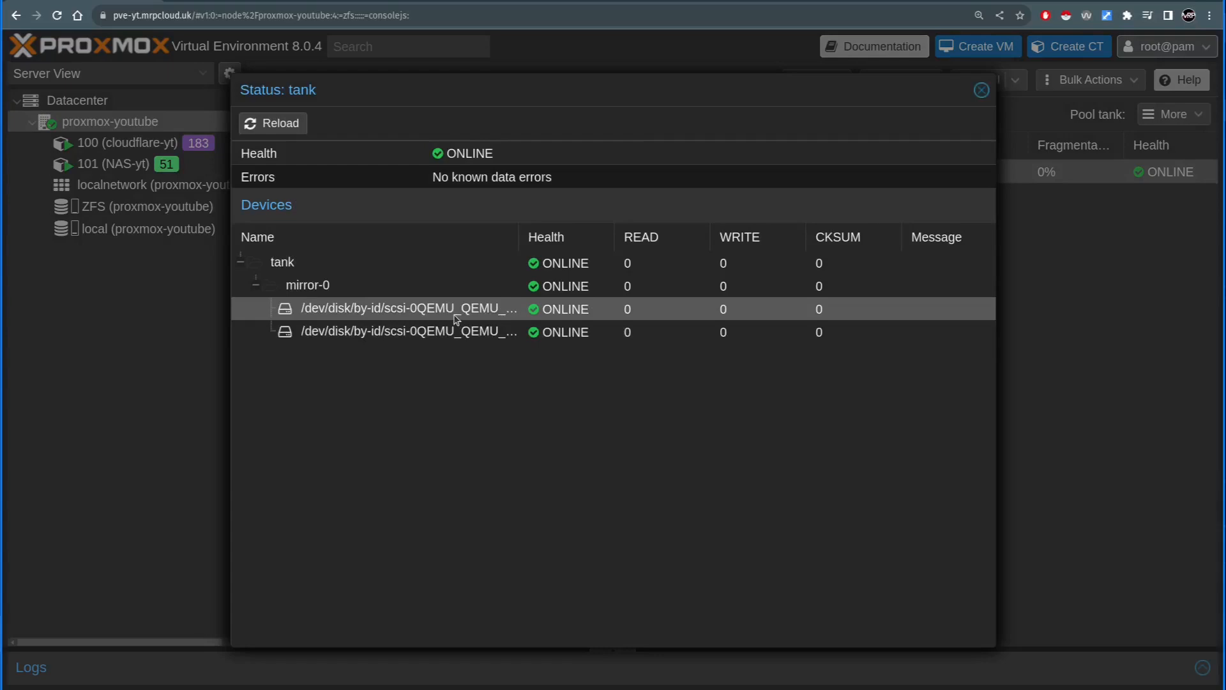
click(982, 90)
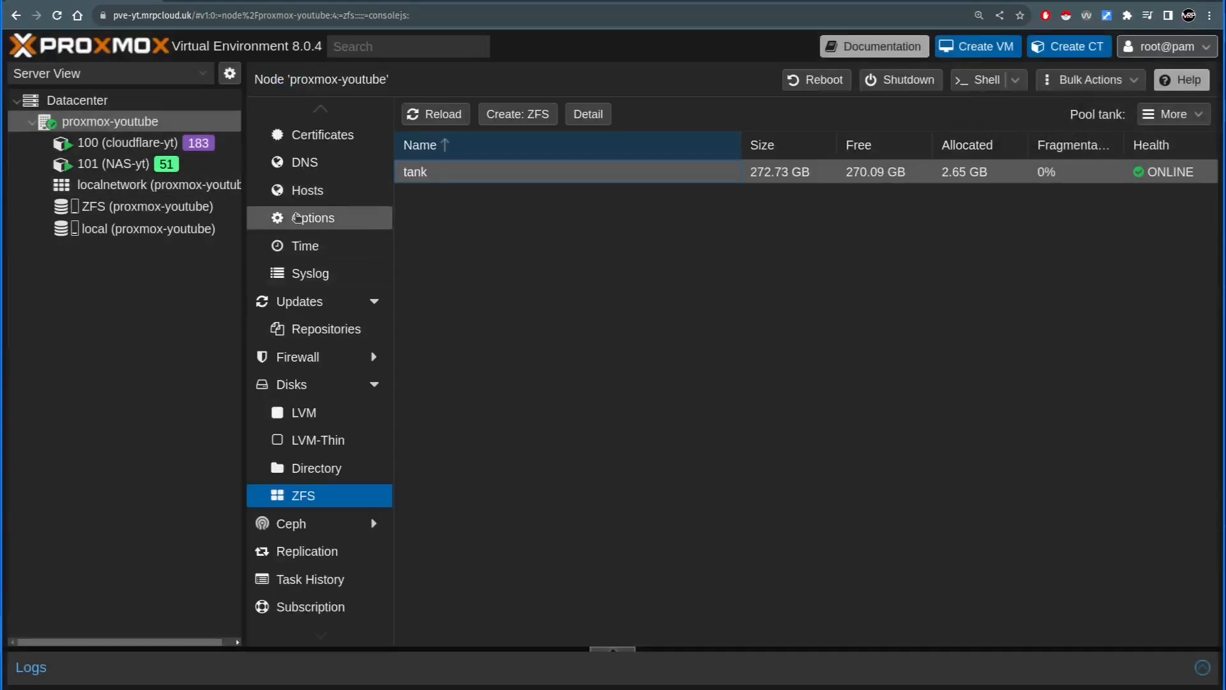
- Open the shell of node proxmox-youtube and run zfs list to show its datasets
scroll(300, 191, up, 5)
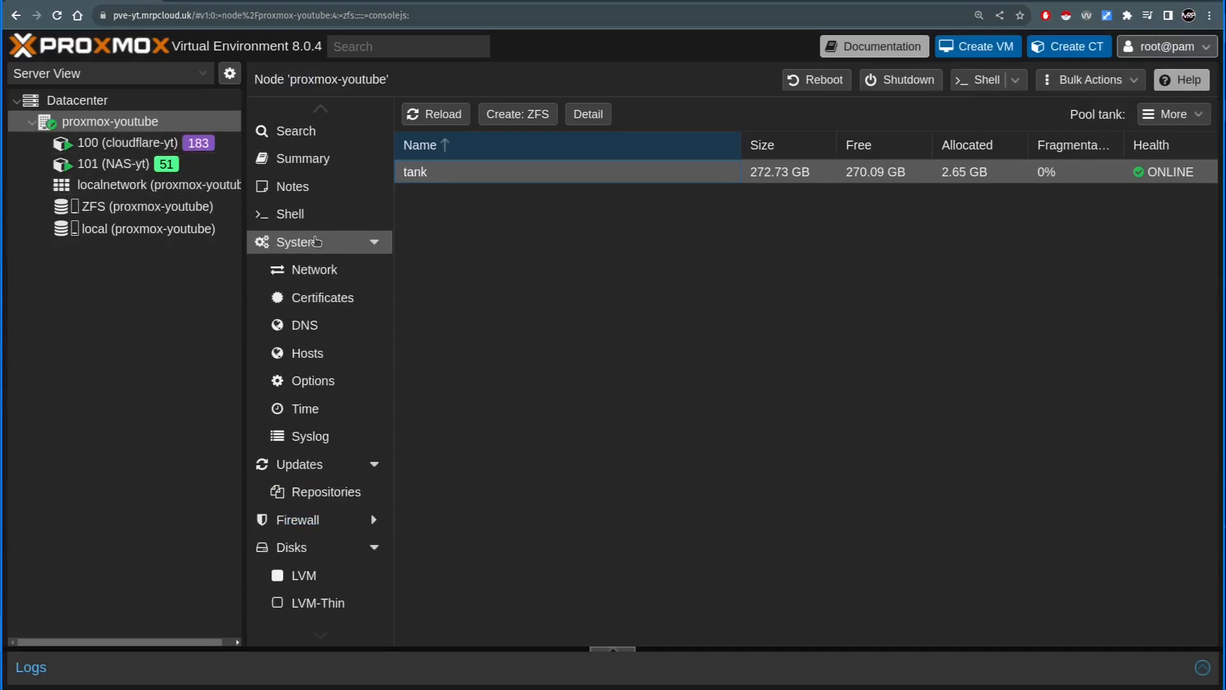
click(294, 214)
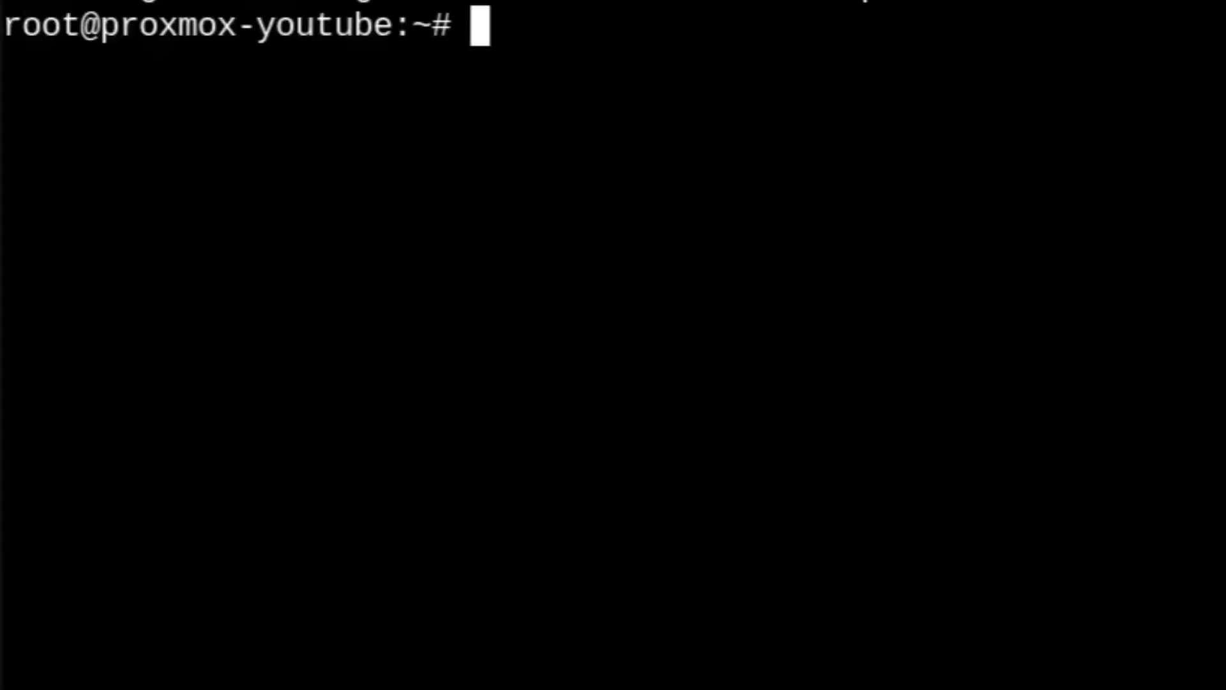
text(fs li)
key(BackSpace)
key(BackSpace)
key(BackSpace)
key(BackSpace)
key(BackSpace)
text(zfs list)
key(Return)
- Examine the mount points of the tank/data and tank/proxmox datasets in the shell output
drag(971, 203, 714, 189)
click(857, 186)
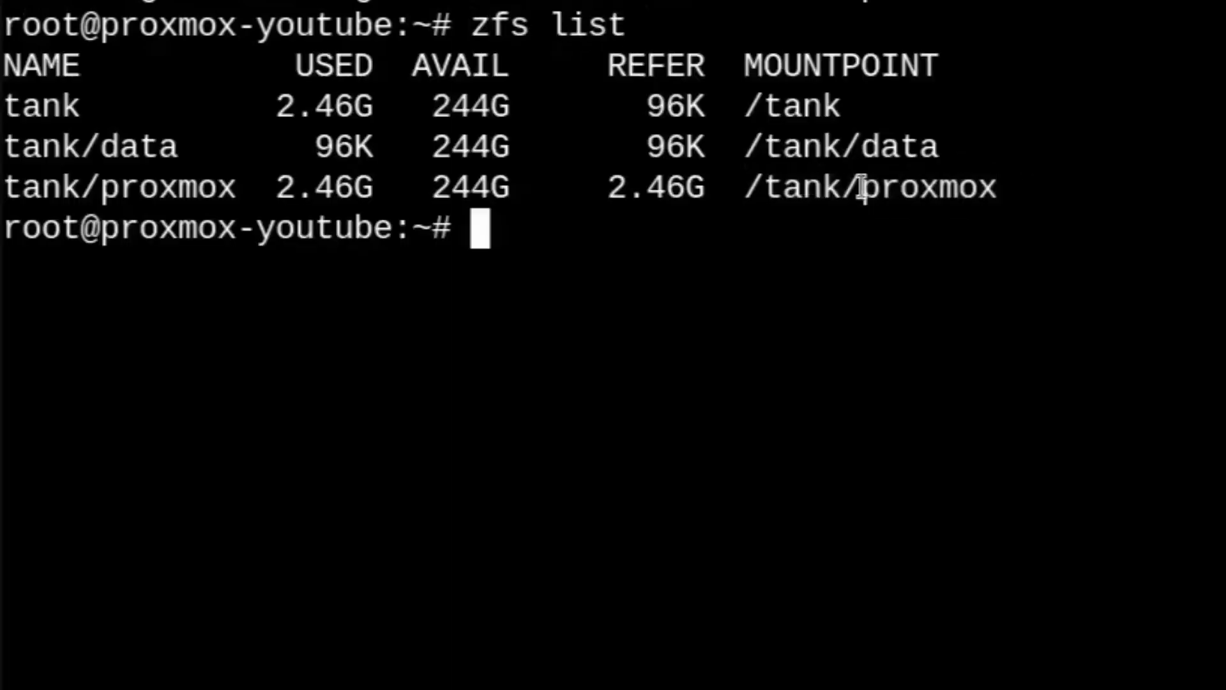
drag(862, 195, 1038, 190)
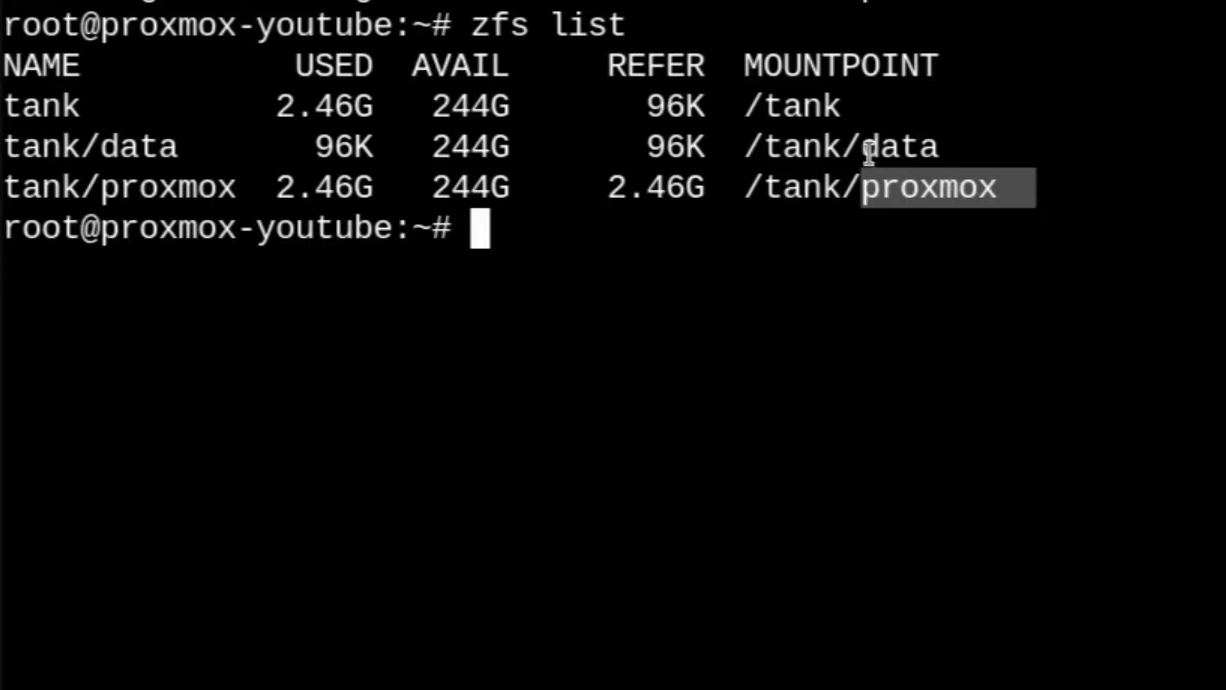
drag(868, 144, 980, 146)
drag(1009, 195, 730, 274)
click(890, 177)
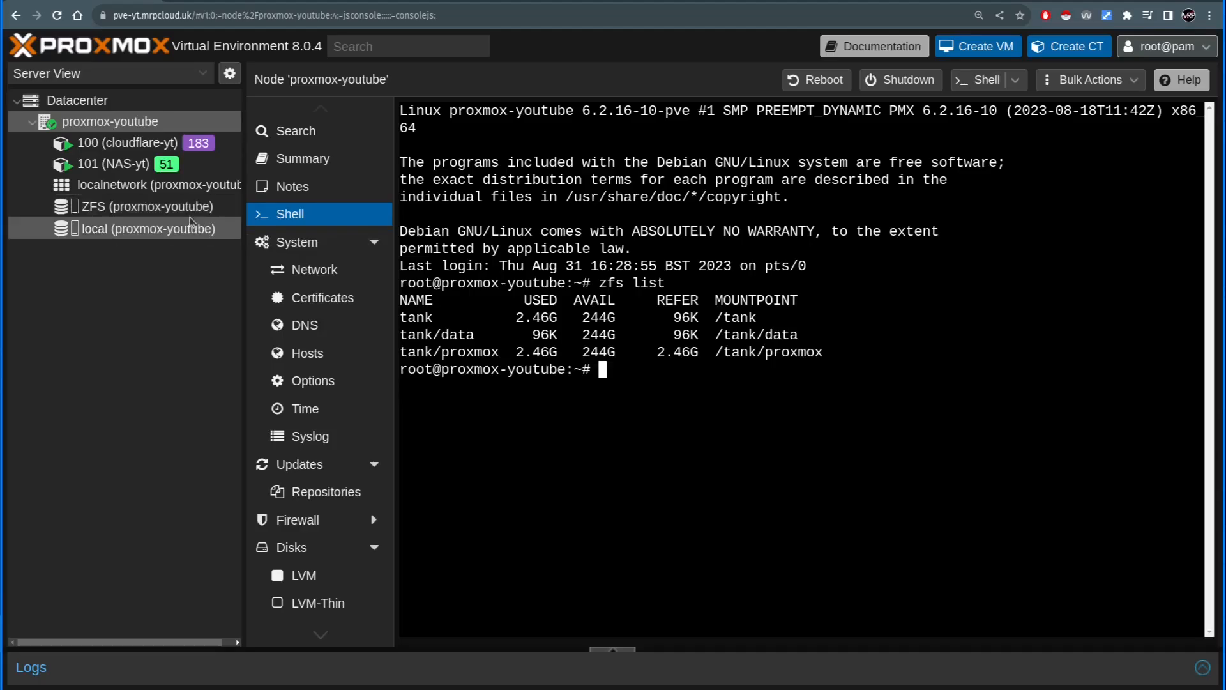
- Review the ZFS storage's backups, ISO images and CT templates, and open the resources of container 101 (NAS-yt)
click(160, 209)
click(294, 143)
click(307, 170)
click(321, 200)
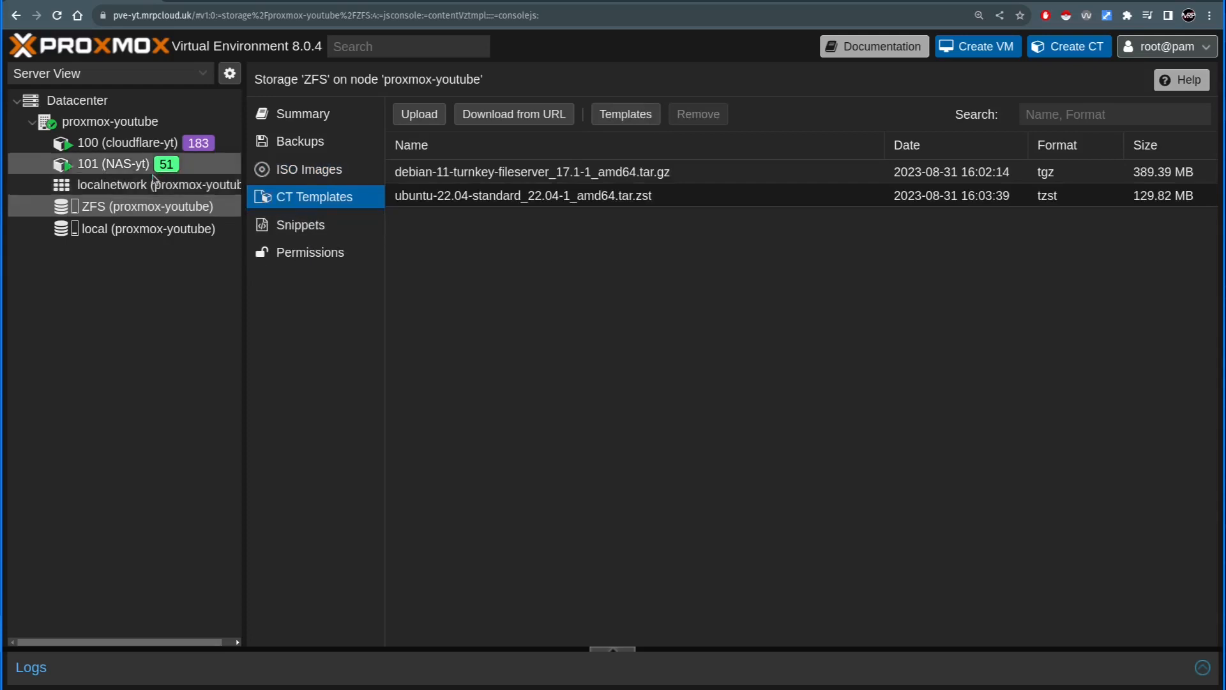
click(128, 163)
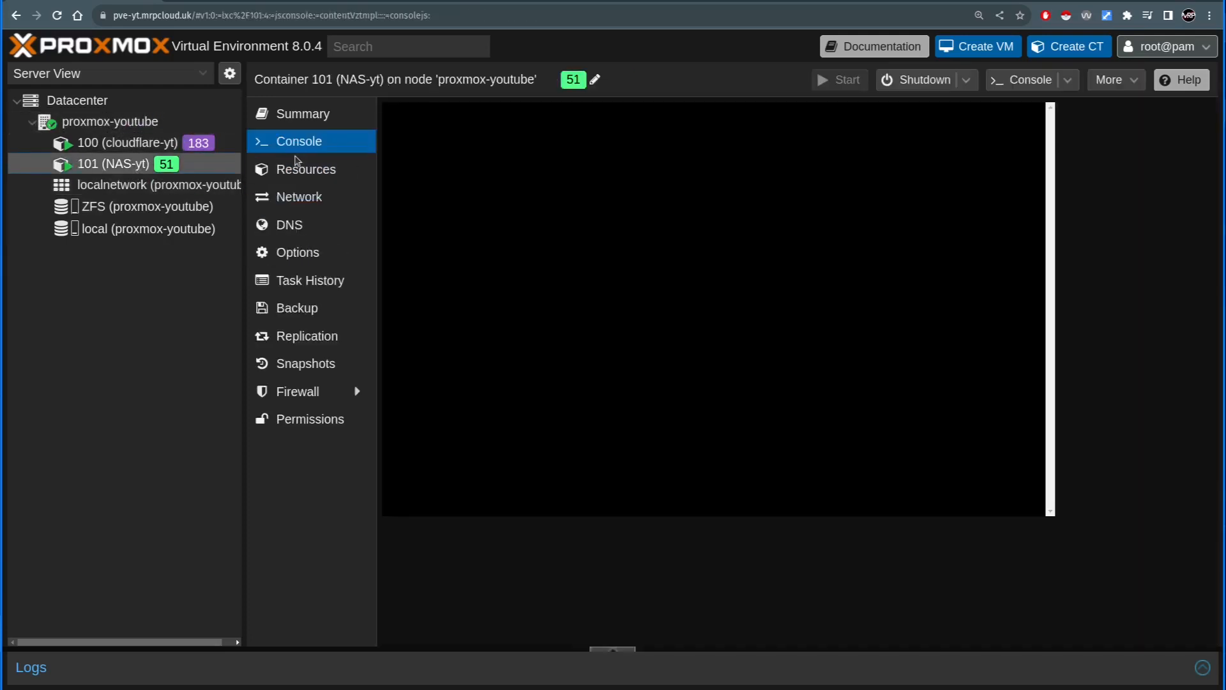
click(307, 170)
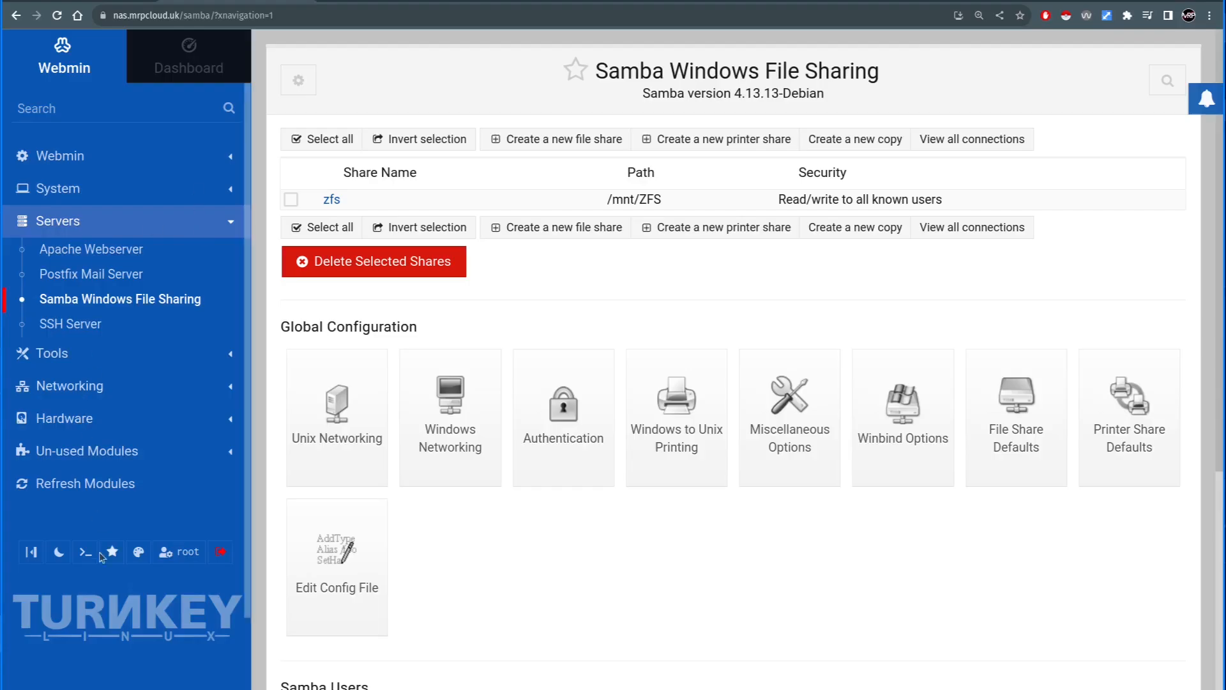
- In Webmin on the NAS, open the File Manager and browse to the /mnt/ZFS folder
click(112, 551)
click(560, 158)
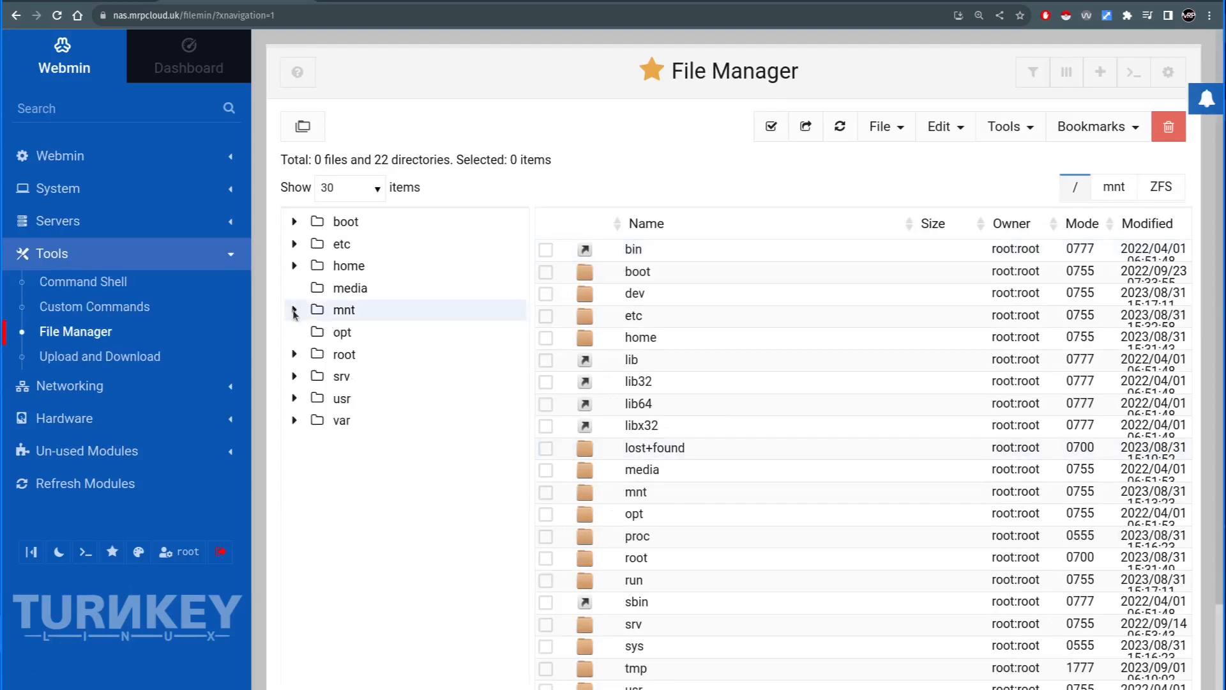
click(292, 311)
click(361, 332)
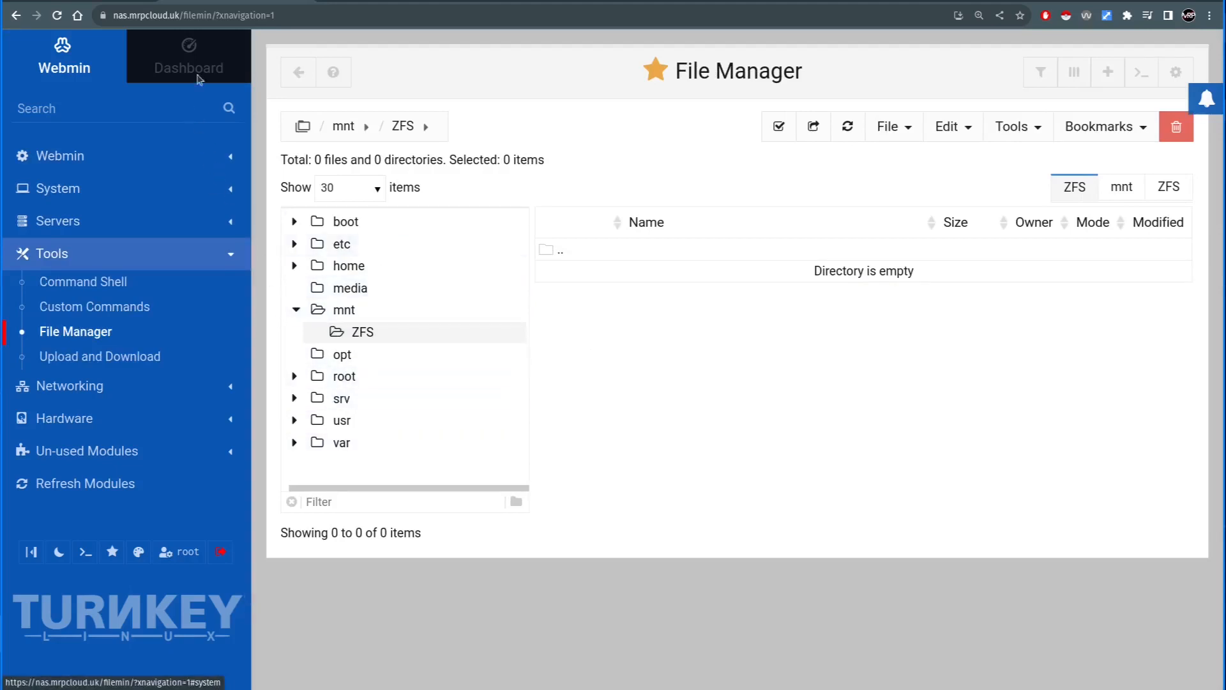
- Switch back to Proxmox and compare the resources of containers 100 (cloudflare-yt) and 101 (NAS-yt)
click(85, 1)
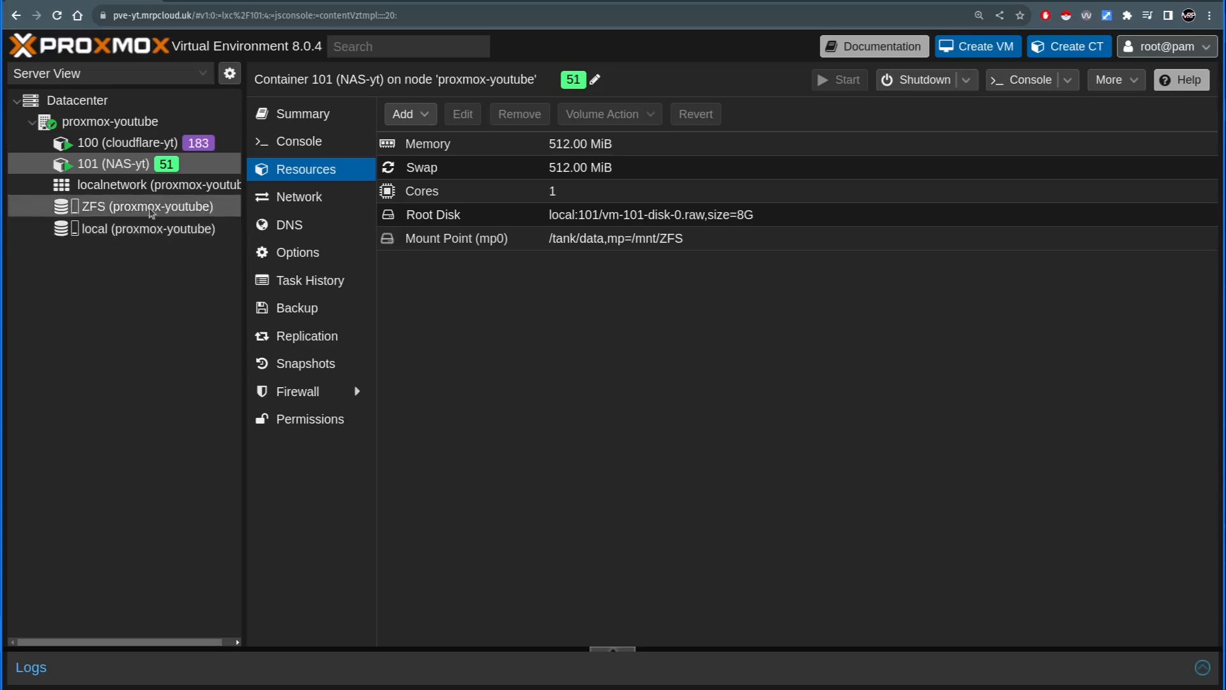
click(134, 145)
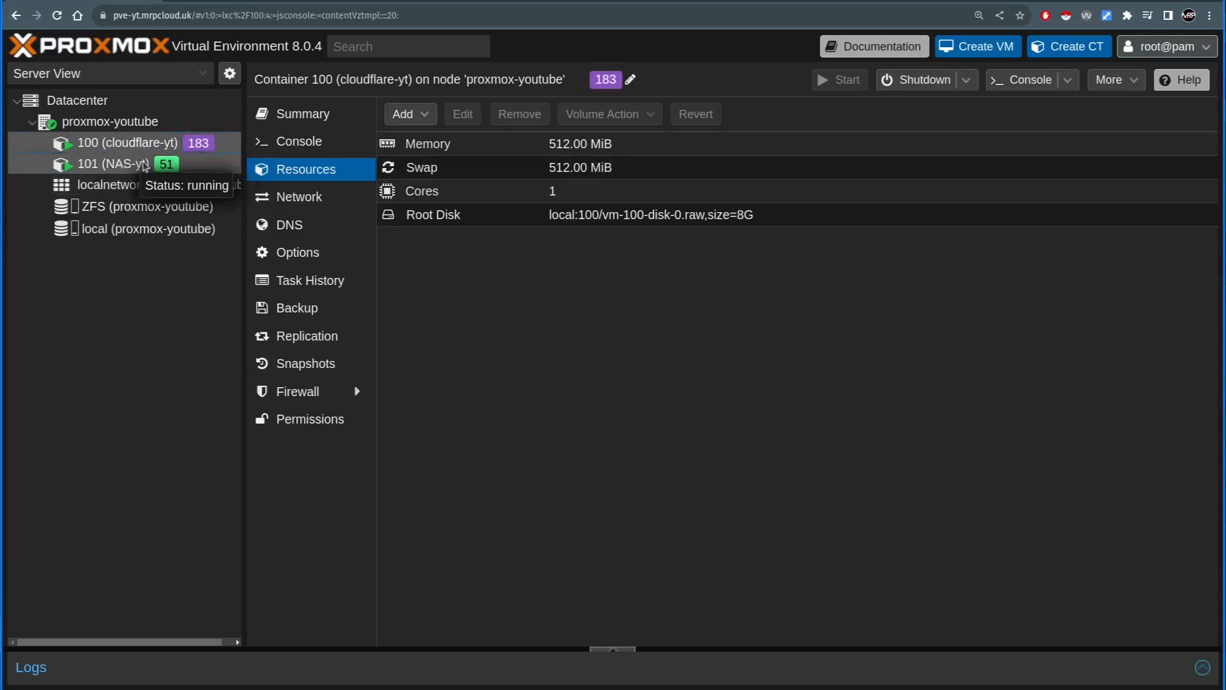
click(125, 164)
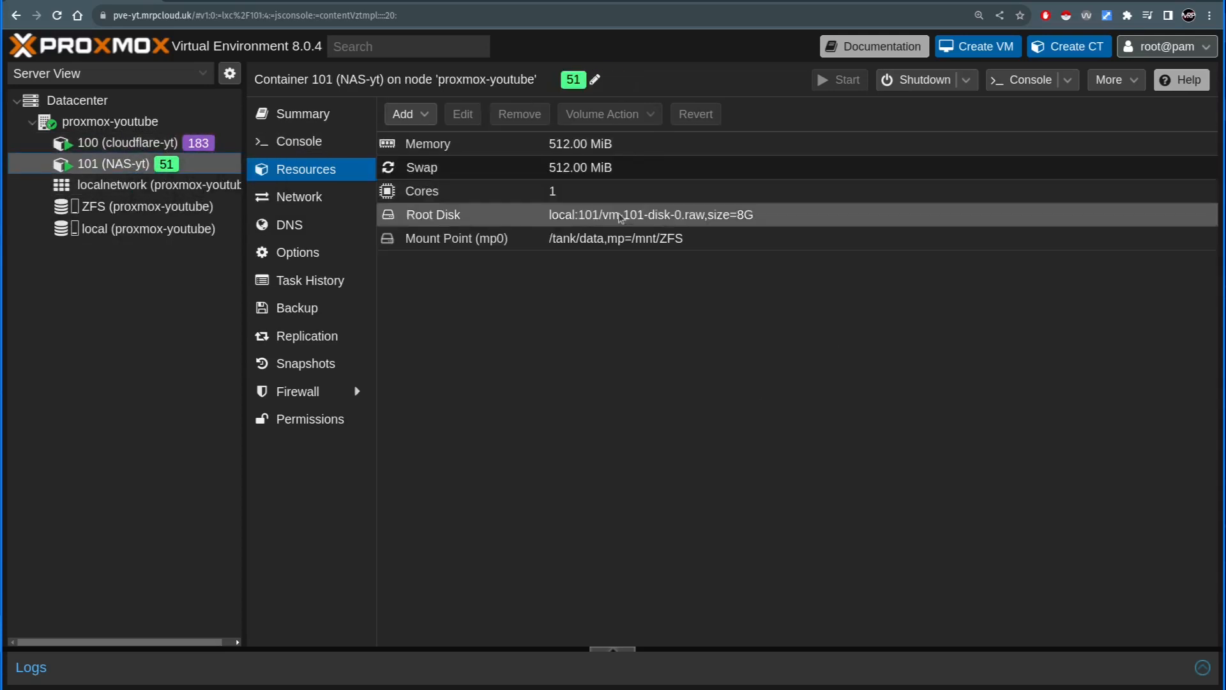
click(154, 146)
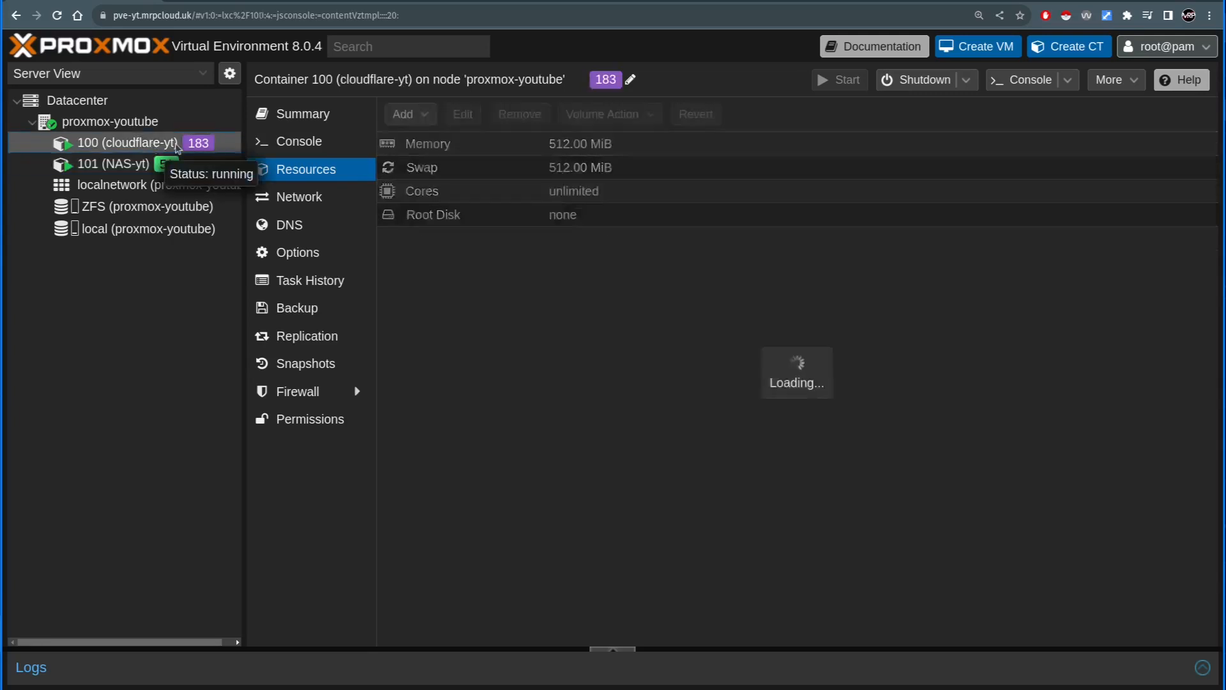
click(200, 168)
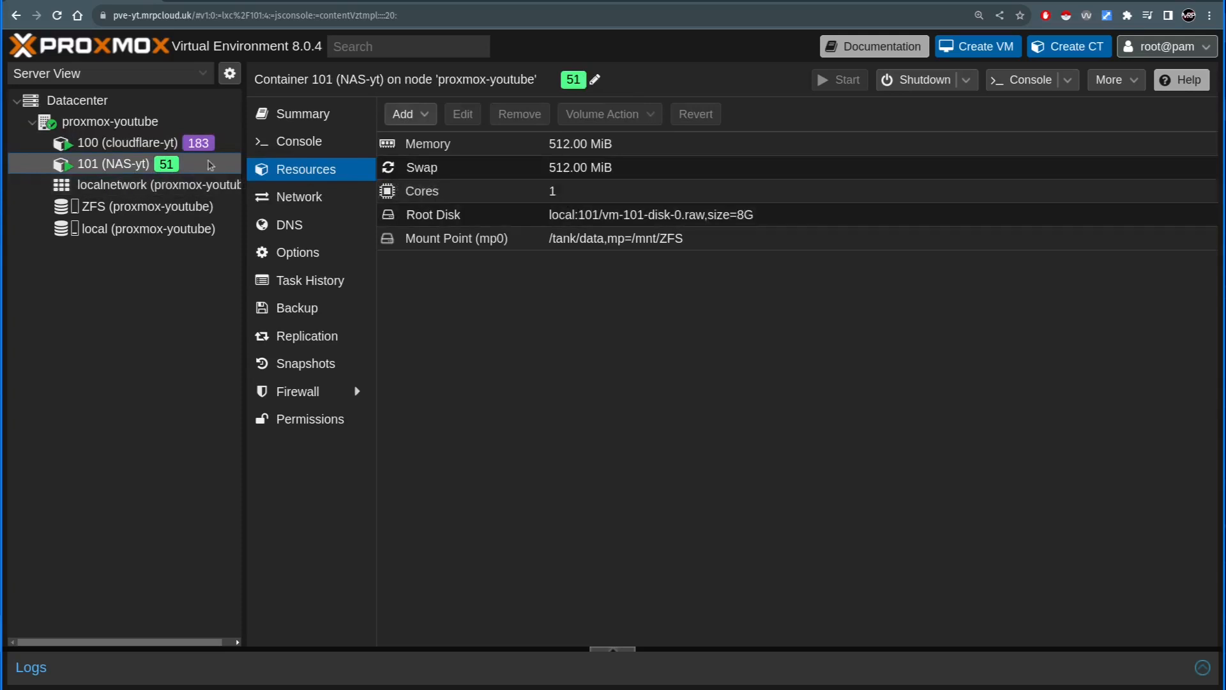
click(151, 121)
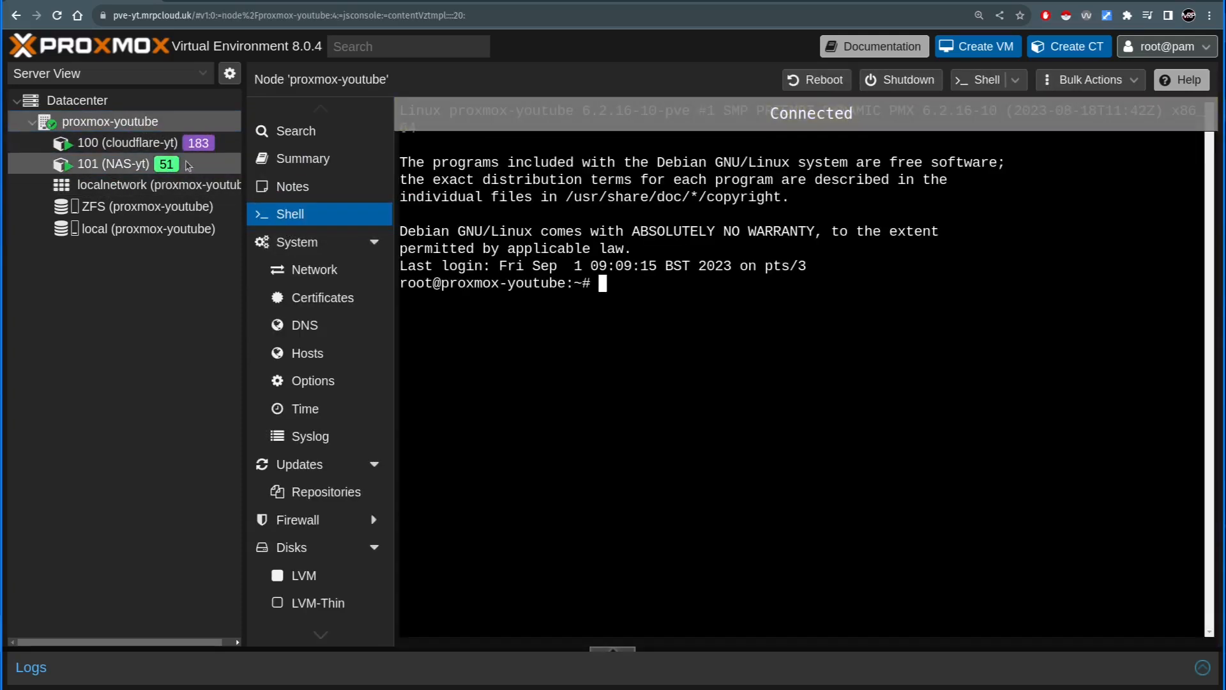
click(161, 165)
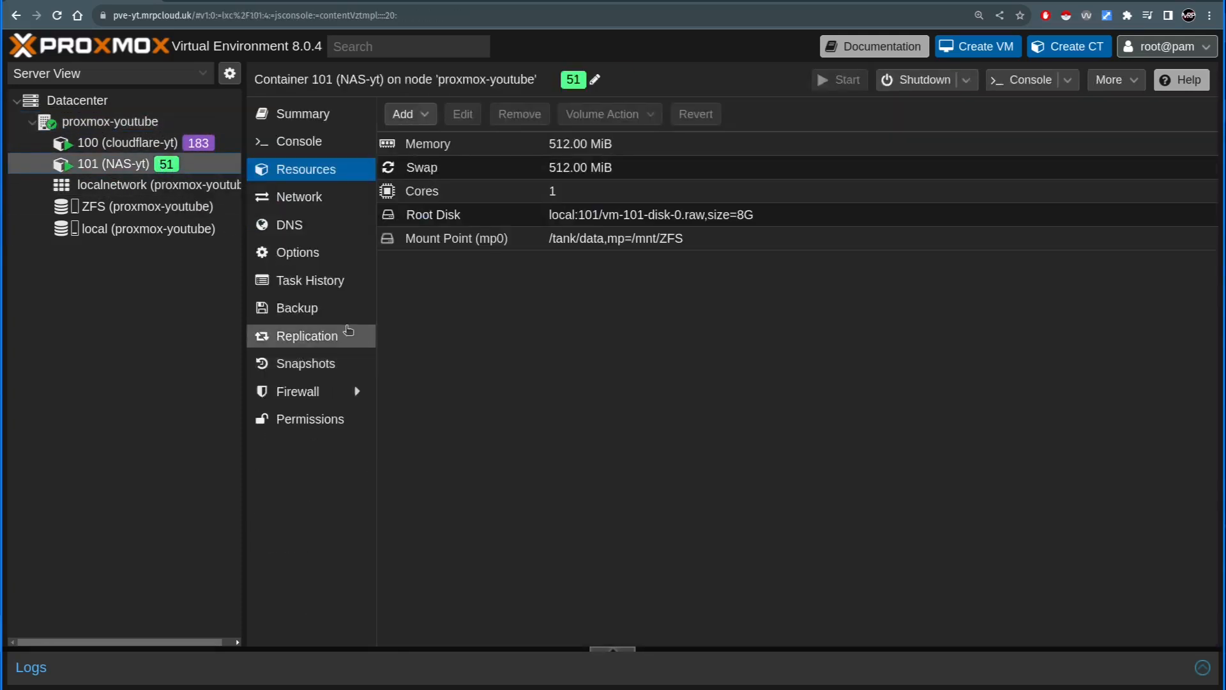
key(ctrl+t)
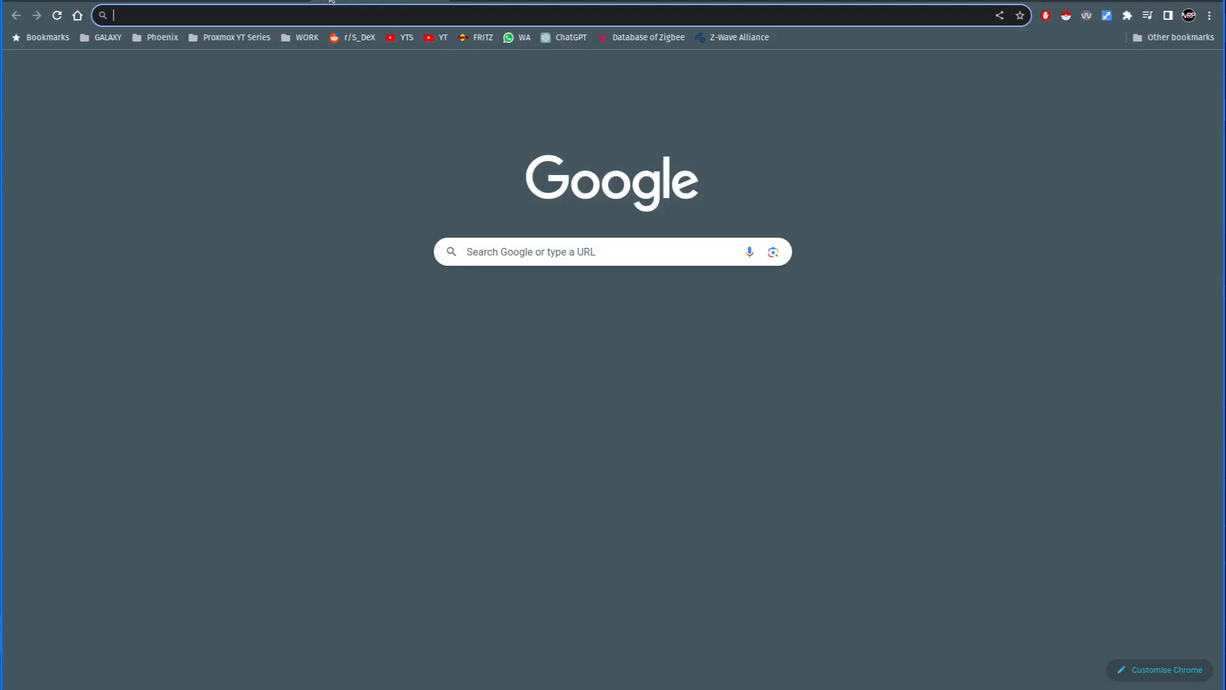
text(ubun)
key(Return)
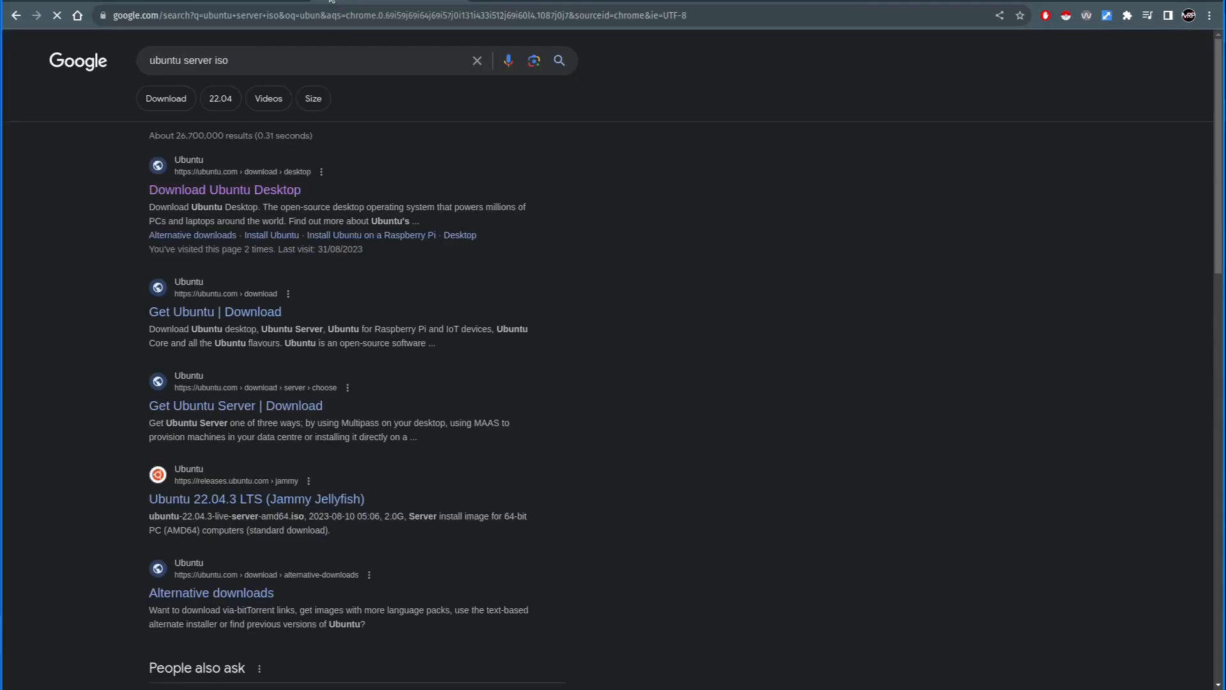
click(207, 192)
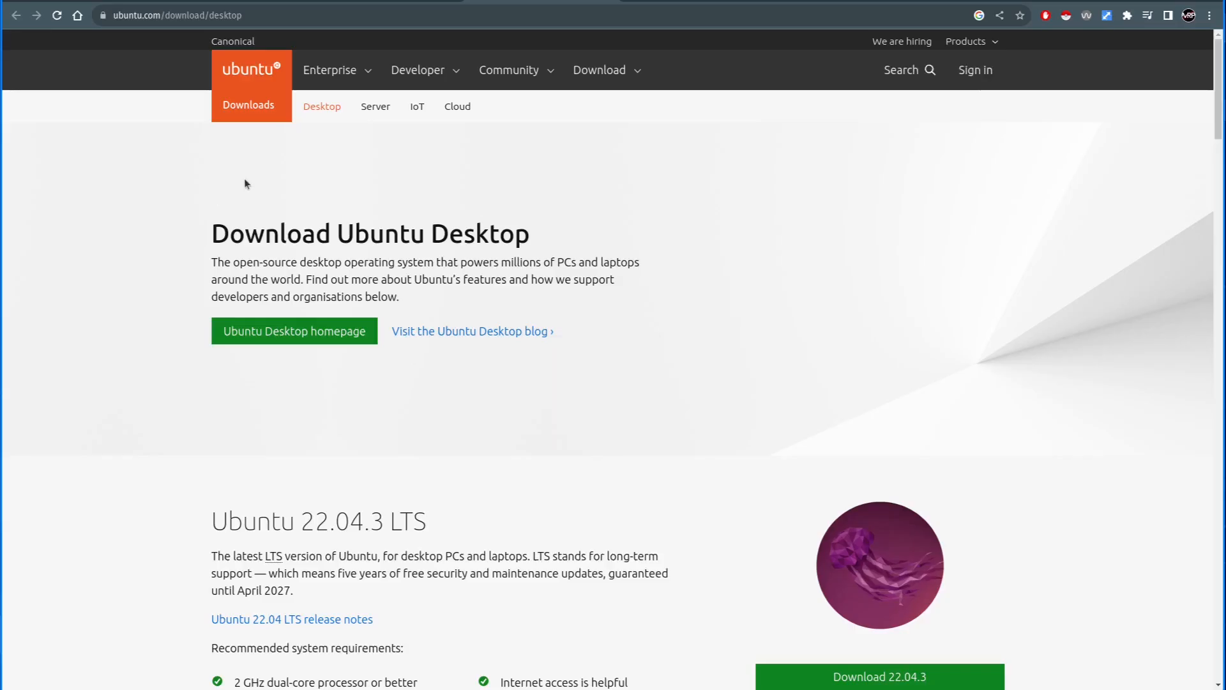
click(600, 71)
click(471, 232)
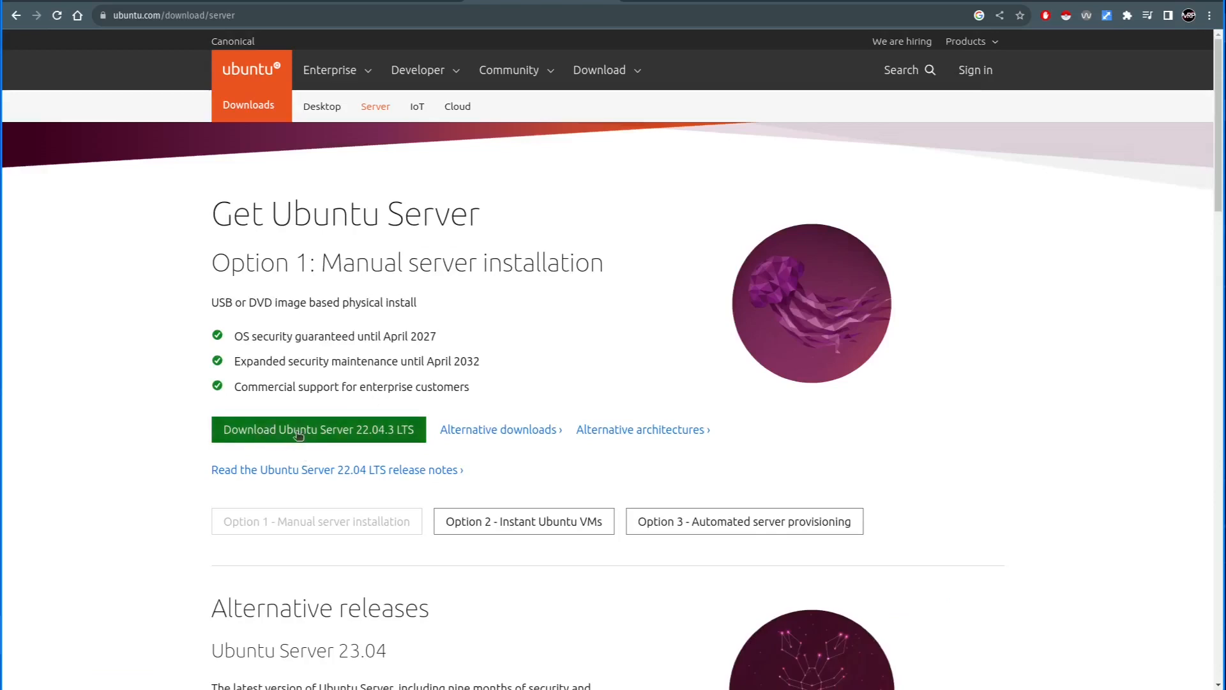
- Request the Ubuntu Server 22.04.3 LTS download and copy the link address of its ISO
click(318, 431)
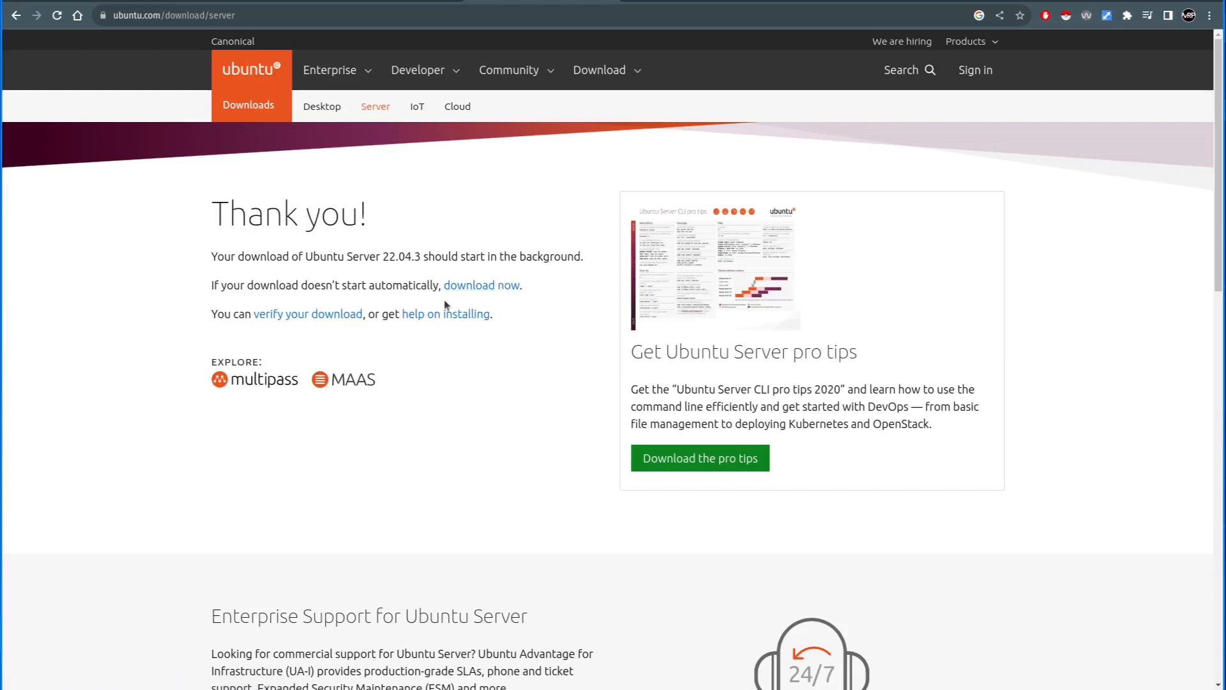
right_click(477, 285)
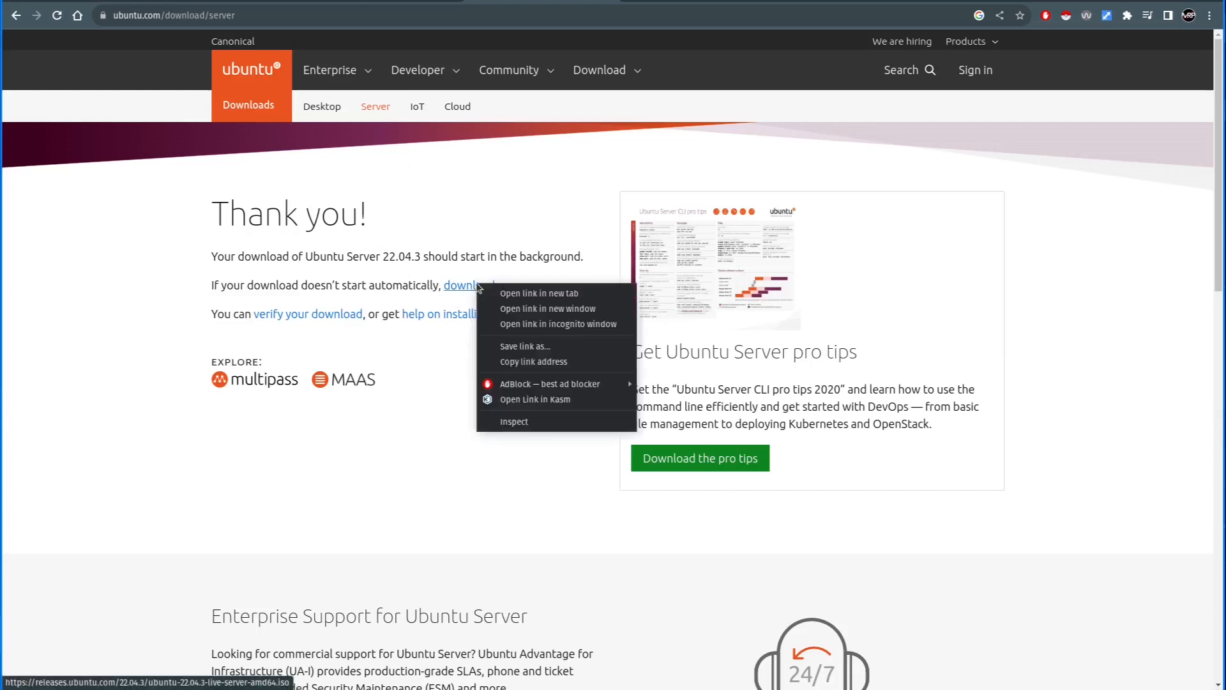
click(533, 363)
- Switch back to Proxmox and show the ISO images held on the ZFS storage
click(83, 1)
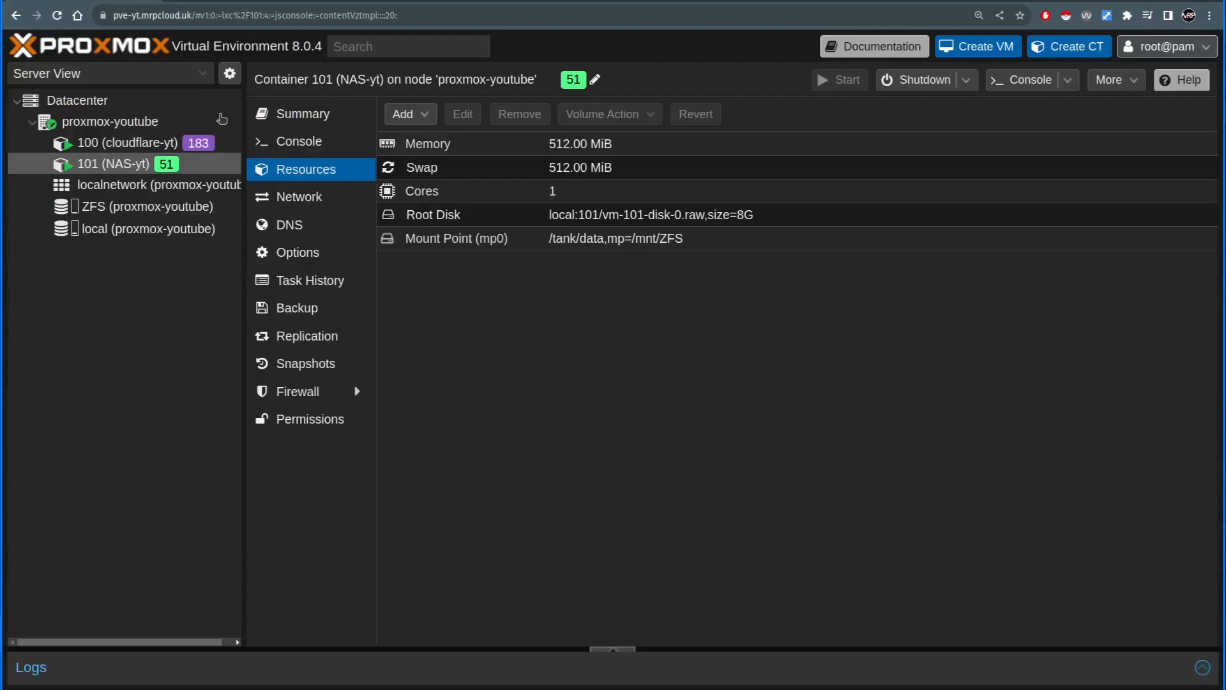
click(171, 207)
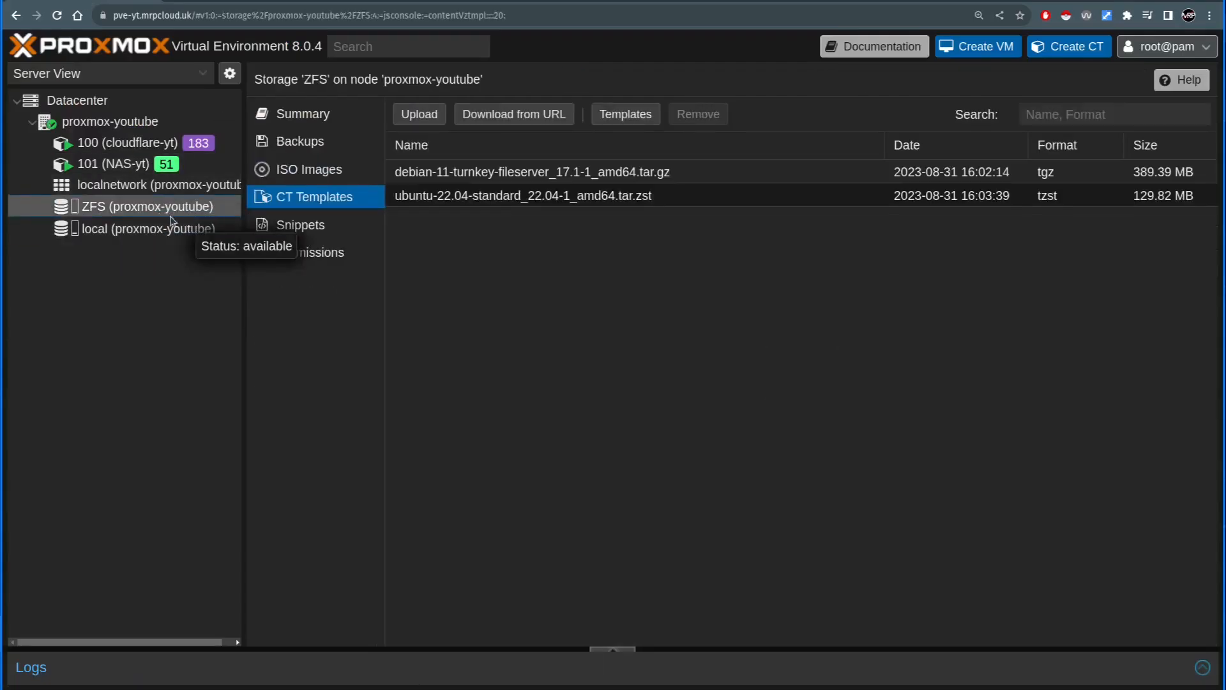
click(307, 170)
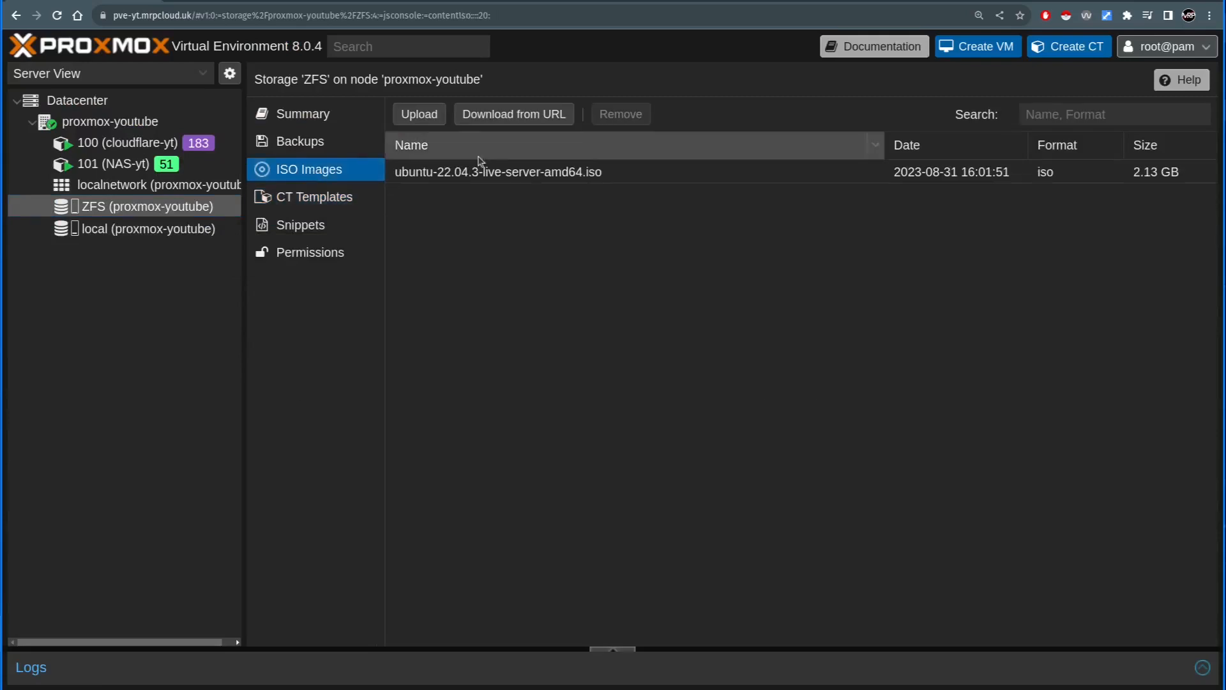
click(515, 115)
right_click(636, 293)
click(539, 248)
click(886, 255)
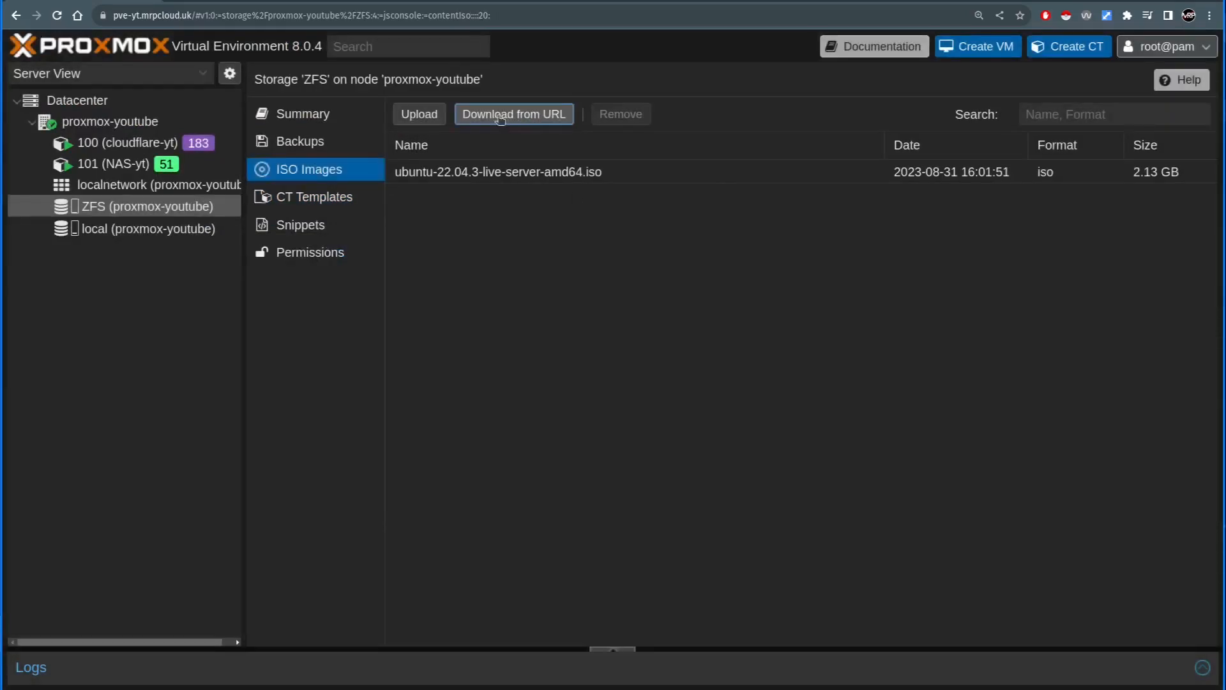
click(436, 113)
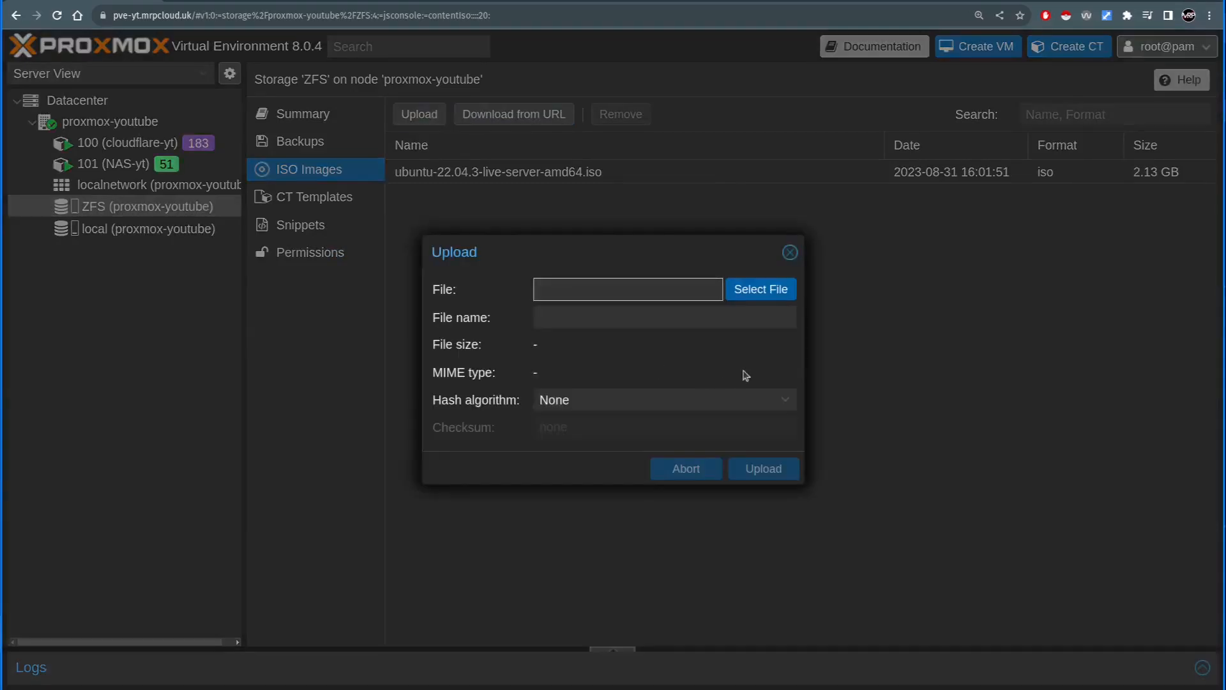
click(790, 246)
- Set up a download from URL on the ZFS storage with the copied ubuntu-22.04.3-live-server-amd64.iso link and query its metadata
click(518, 115)
right_click(680, 289)
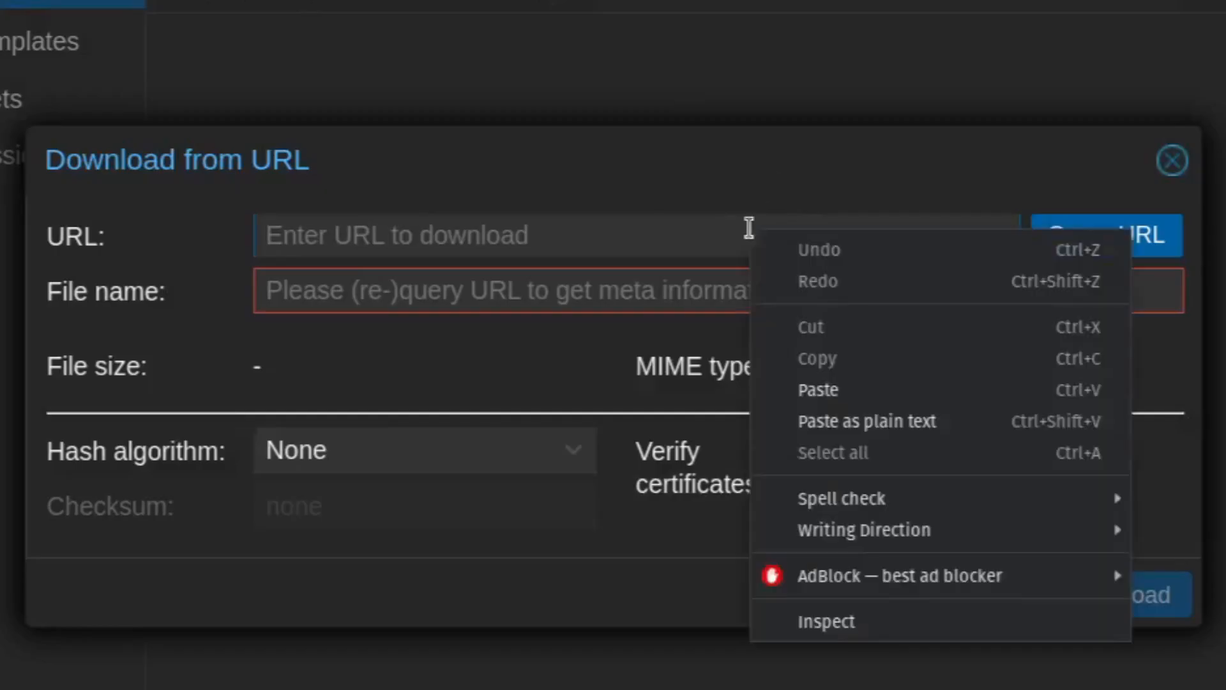
click(868, 387)
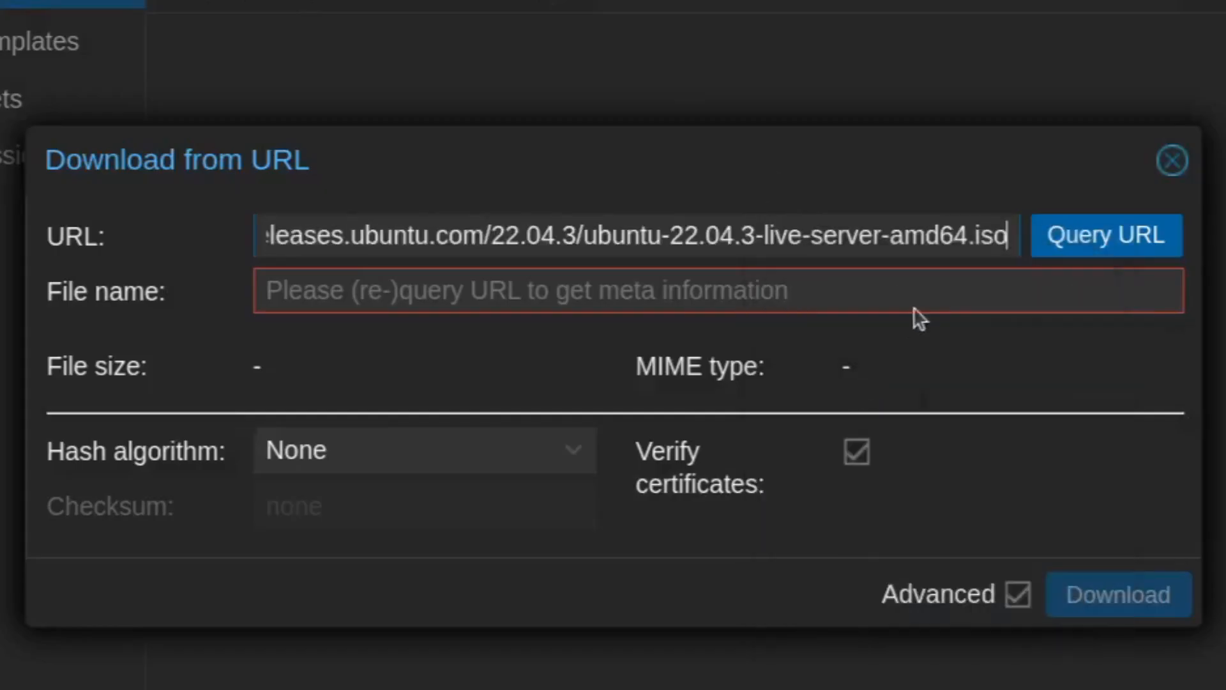
click(1086, 248)
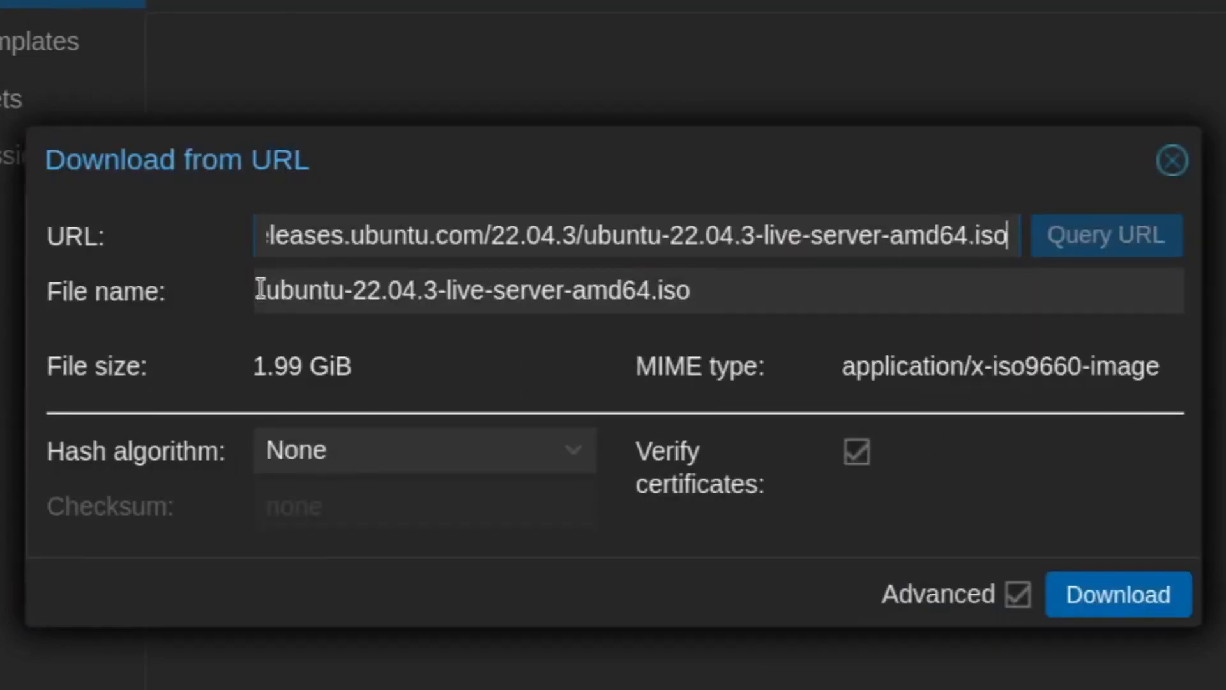
- Set the download's file name to ubuntu-server-22-04.iso, and close the dialog without downloading
drag(261, 289, 764, 280)
click(756, 290)
click(608, 287)
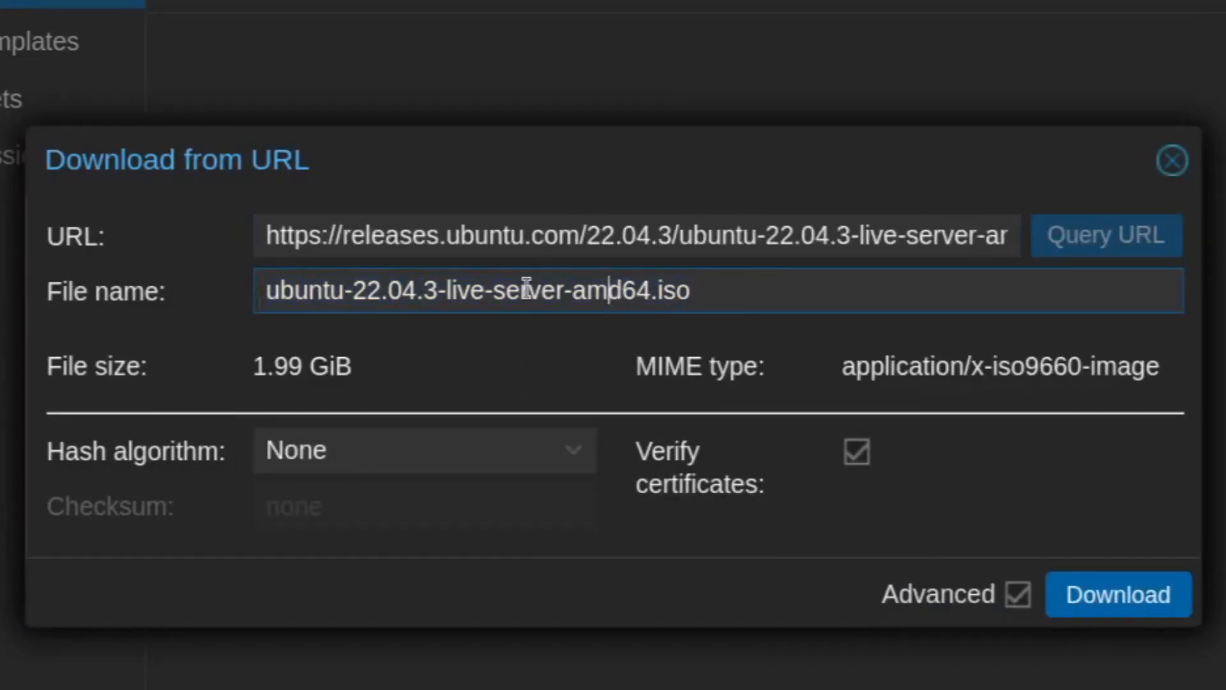
double_click(376, 290)
text(server)
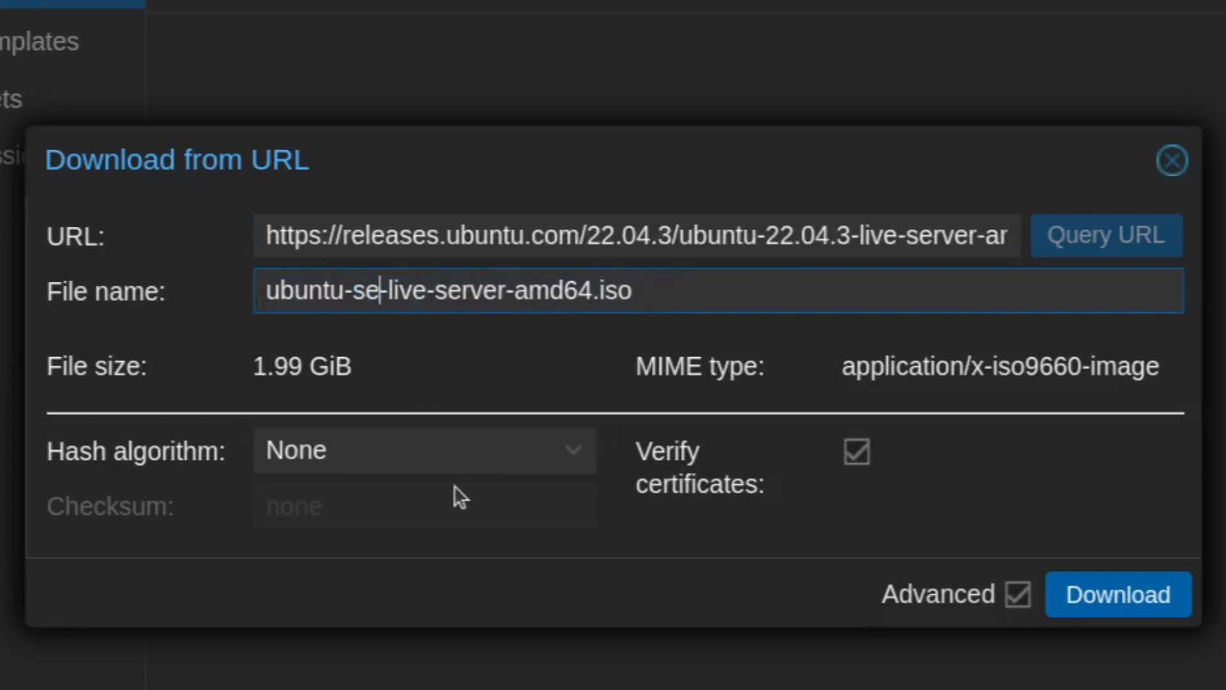
text(-22-04)
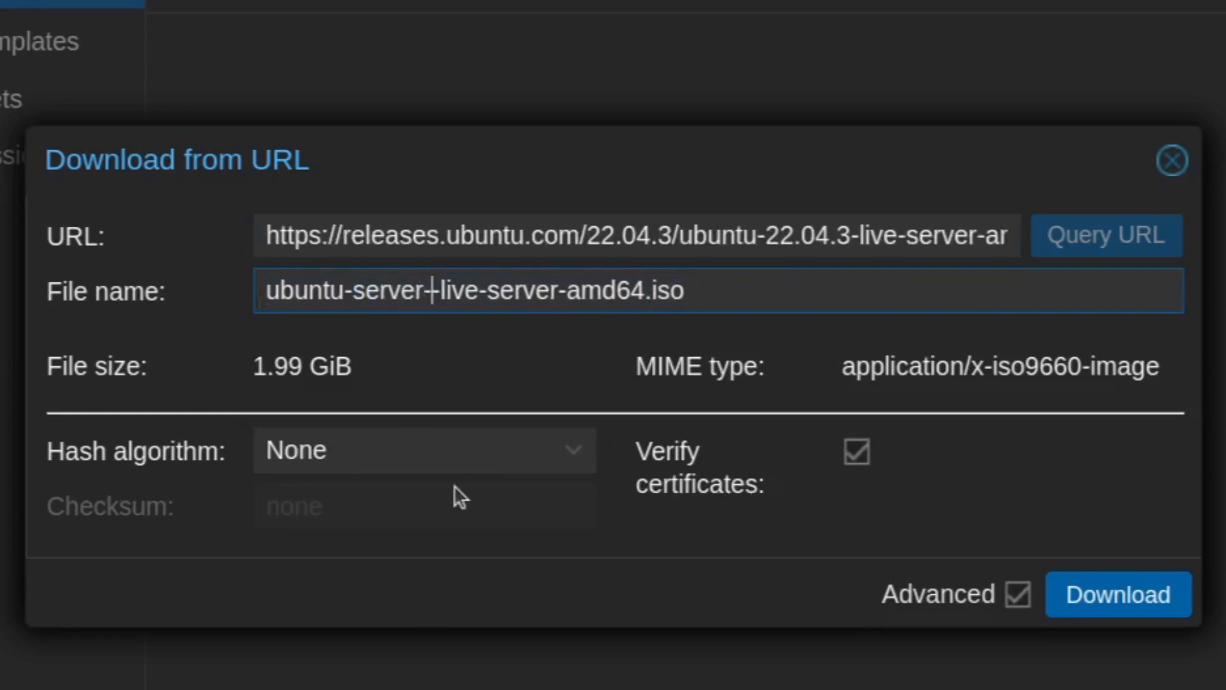
key(Delete)
key(Delete)
key(Delete)
key(Delete)
key(Delete)
key(Delete)
key(Delete)
key(Delete)
key(Delete)
key(Delete)
key(Delete)
key(Delete)
key(Delete)
key(Delete)
key(Delete)
key(Delete)
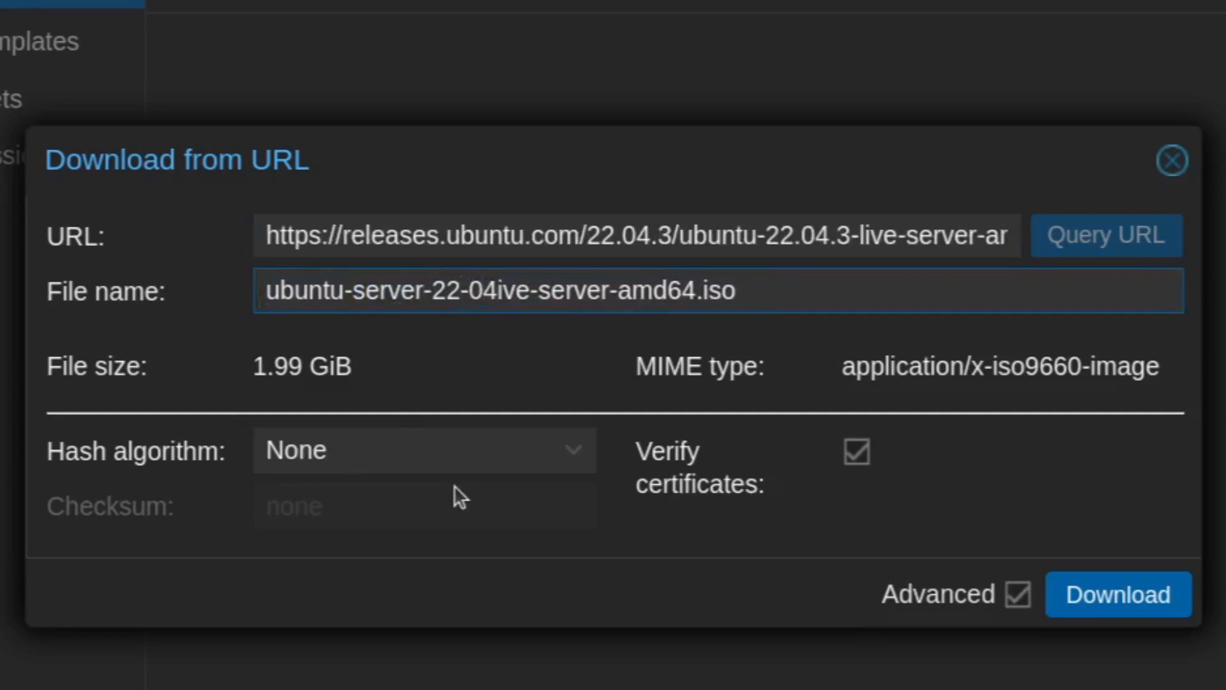
key(Delete)
key(Delete)
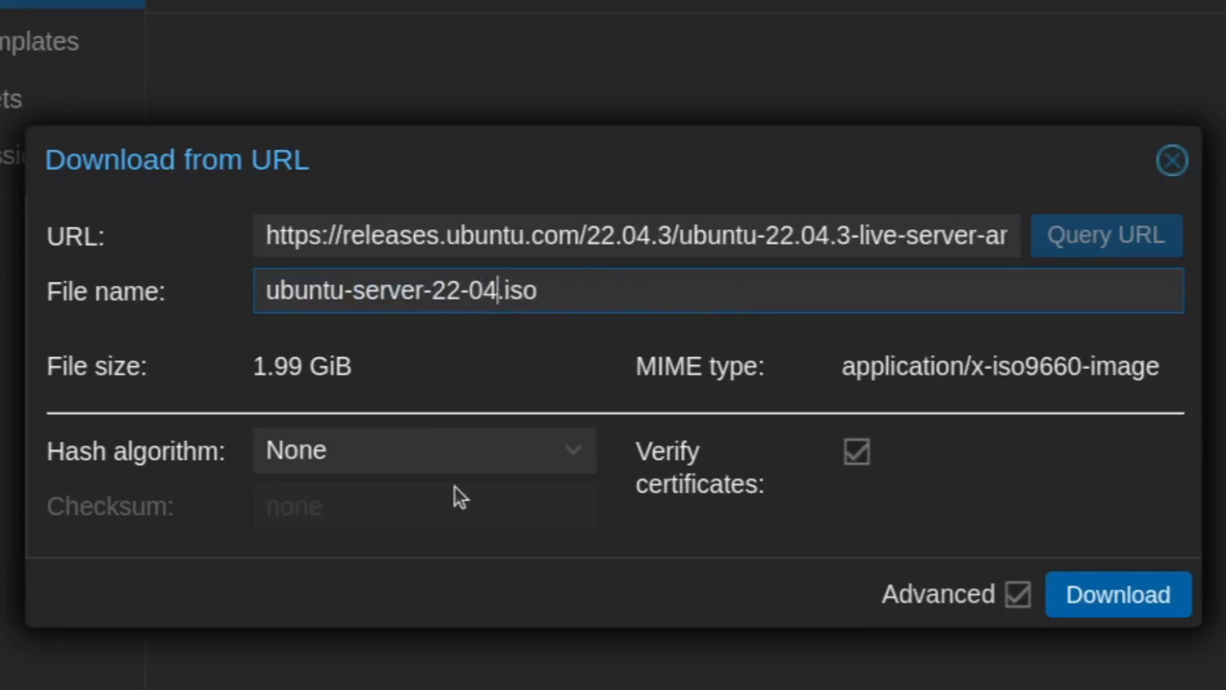
click(1165, 177)
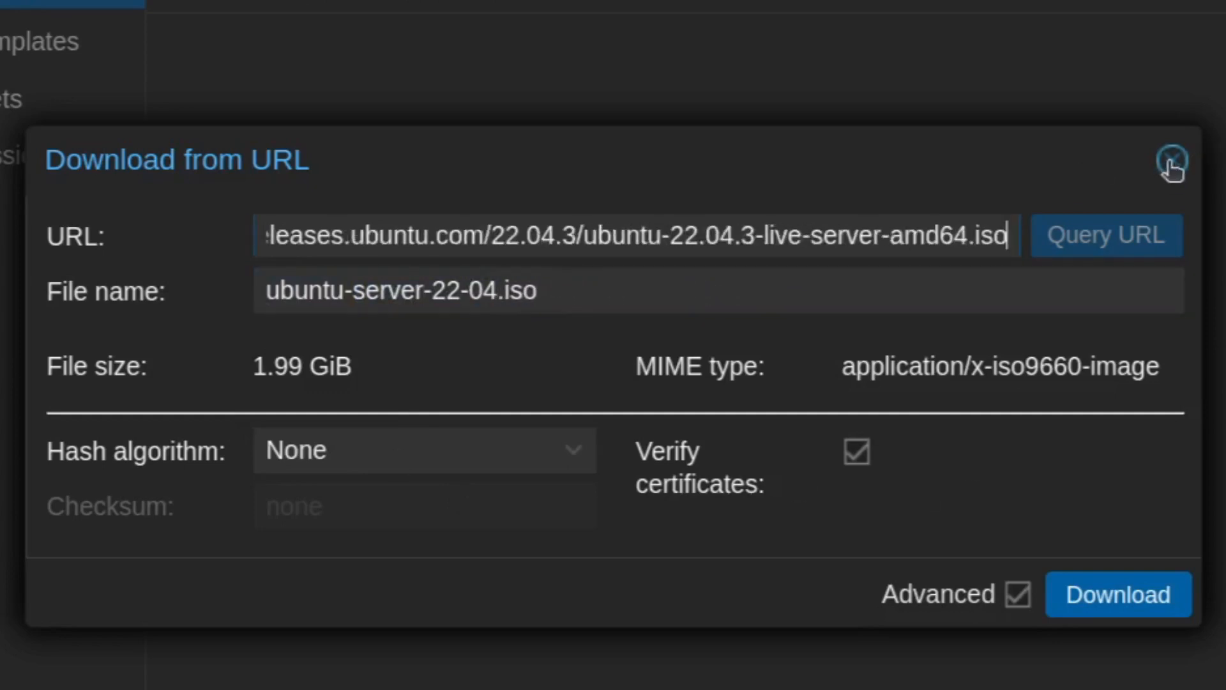
click(1172, 165)
click(925, 175)
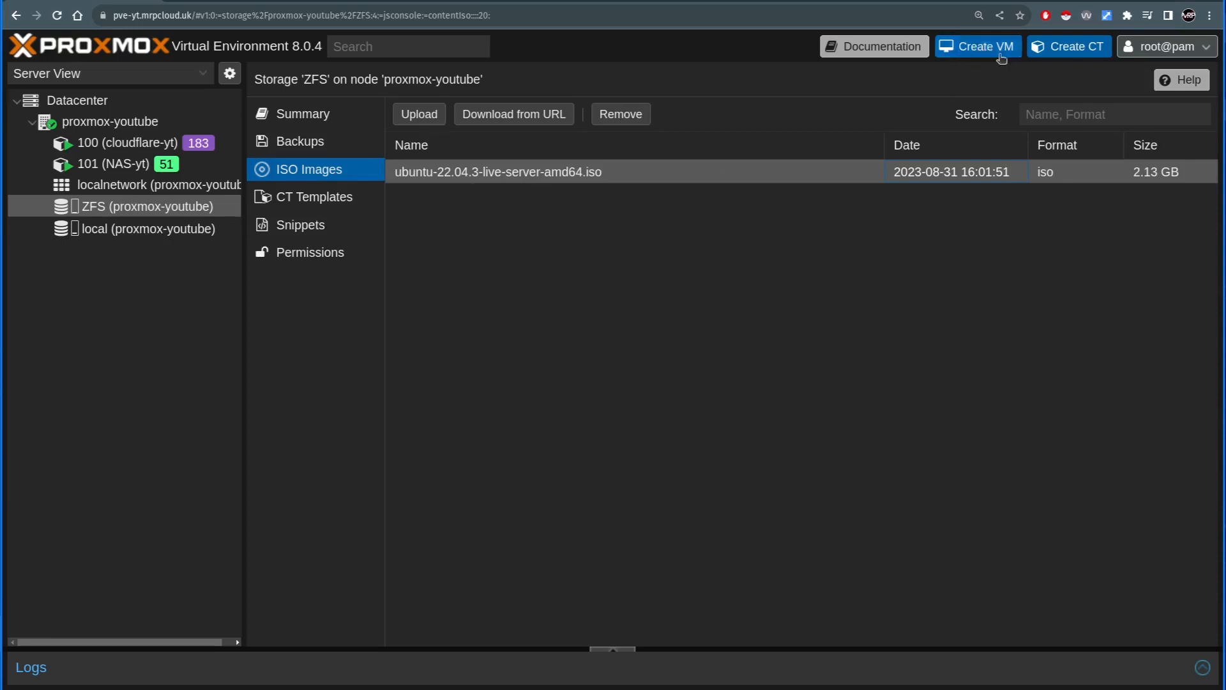
- Start creating a virtual machine with VM ID 102 and name it Docker-YT
click(978, 53)
click(434, 228)
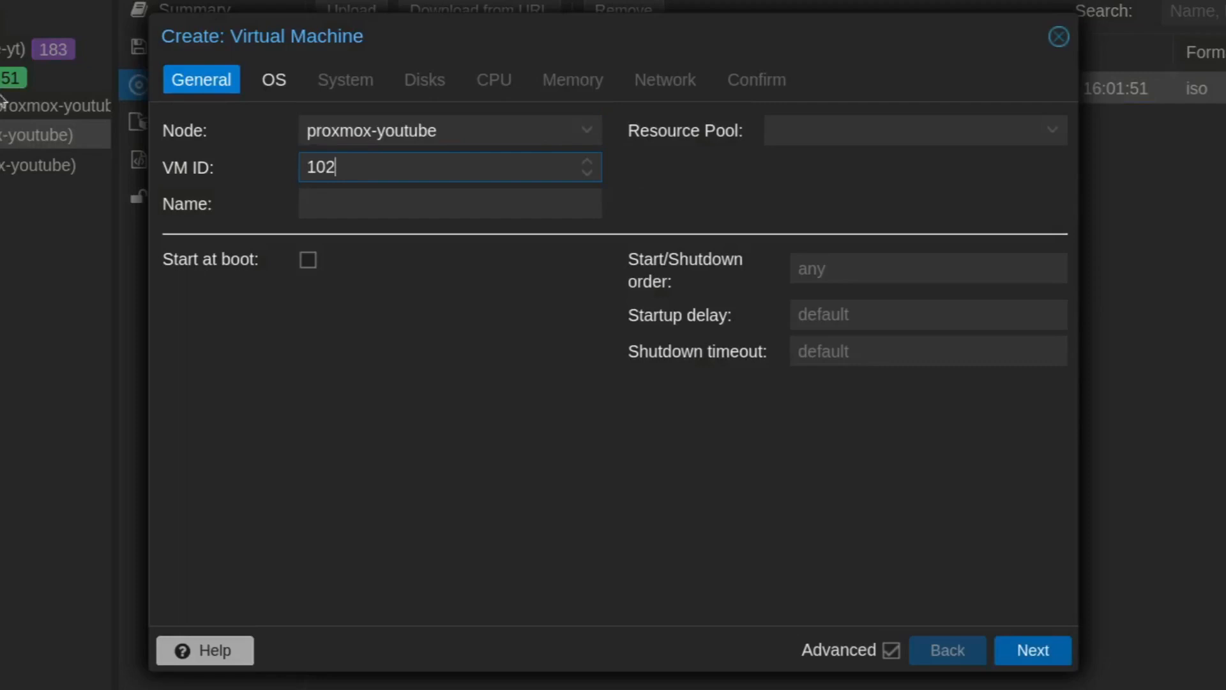
click(350, 211)
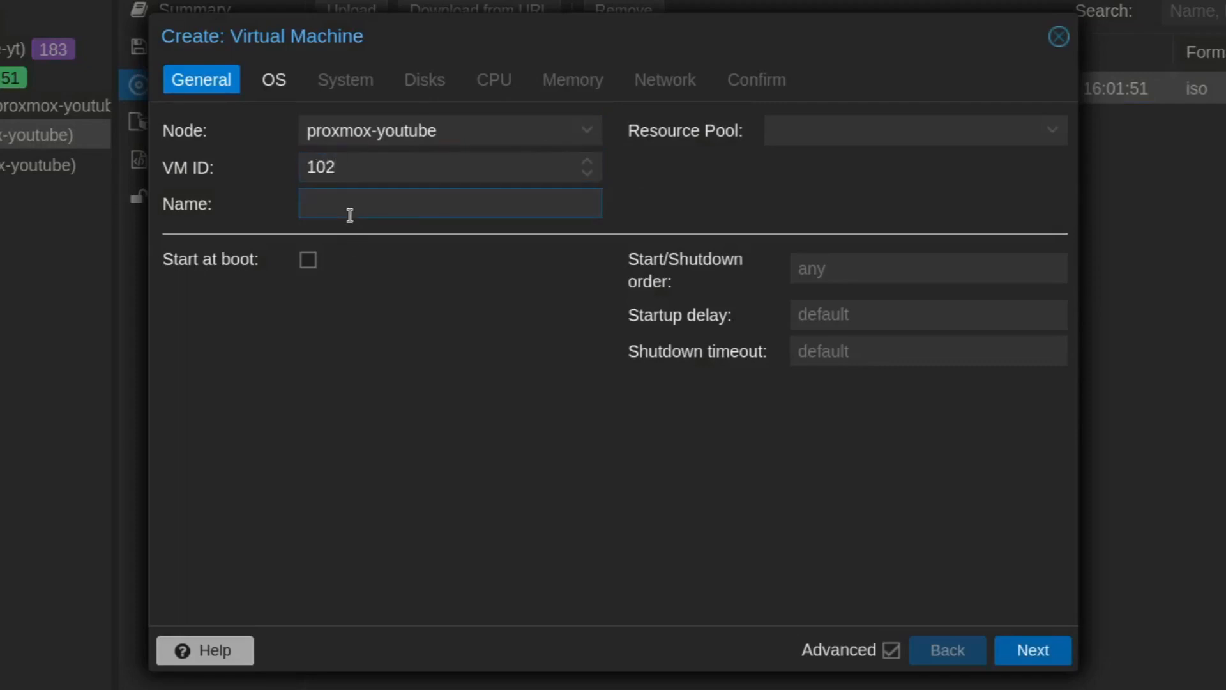
text(Docker-yt)
key(BackSpace)
key(BackSpace)
text(YT)
- Choose ubuntu-22.04.3-live-server-amd64.iso from the ZFS storage as the virtual machine's installation image
click(288, 87)
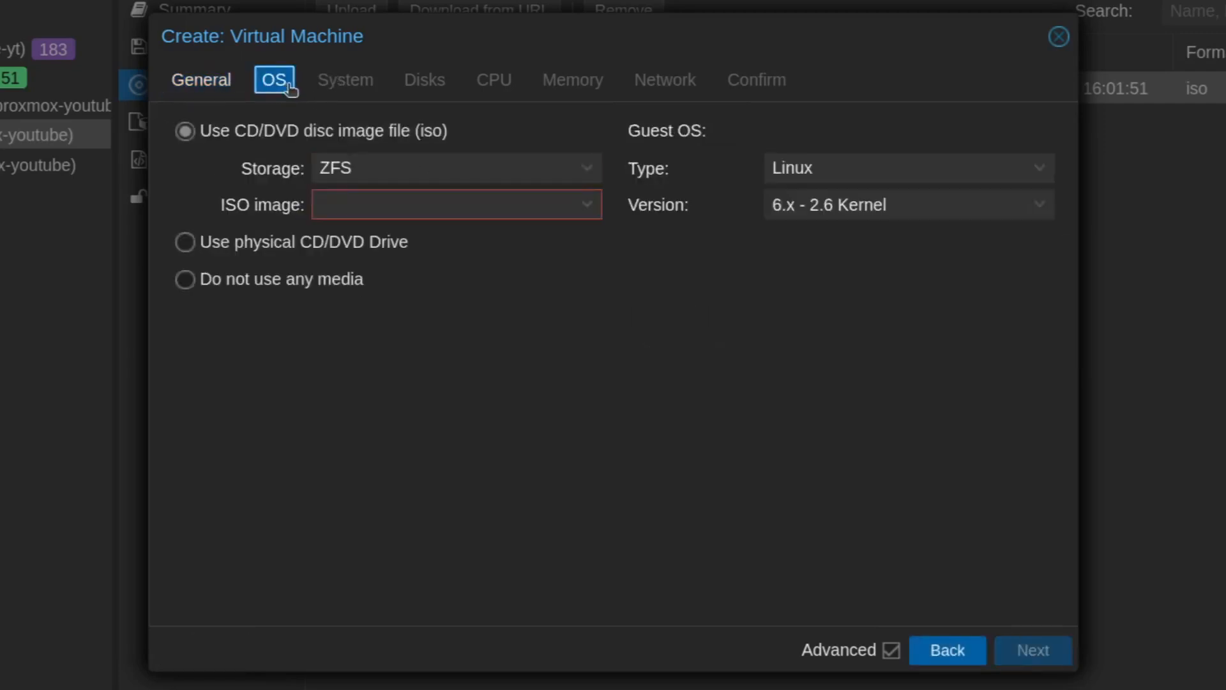
click(361, 171)
click(360, 268)
click(374, 167)
click(366, 239)
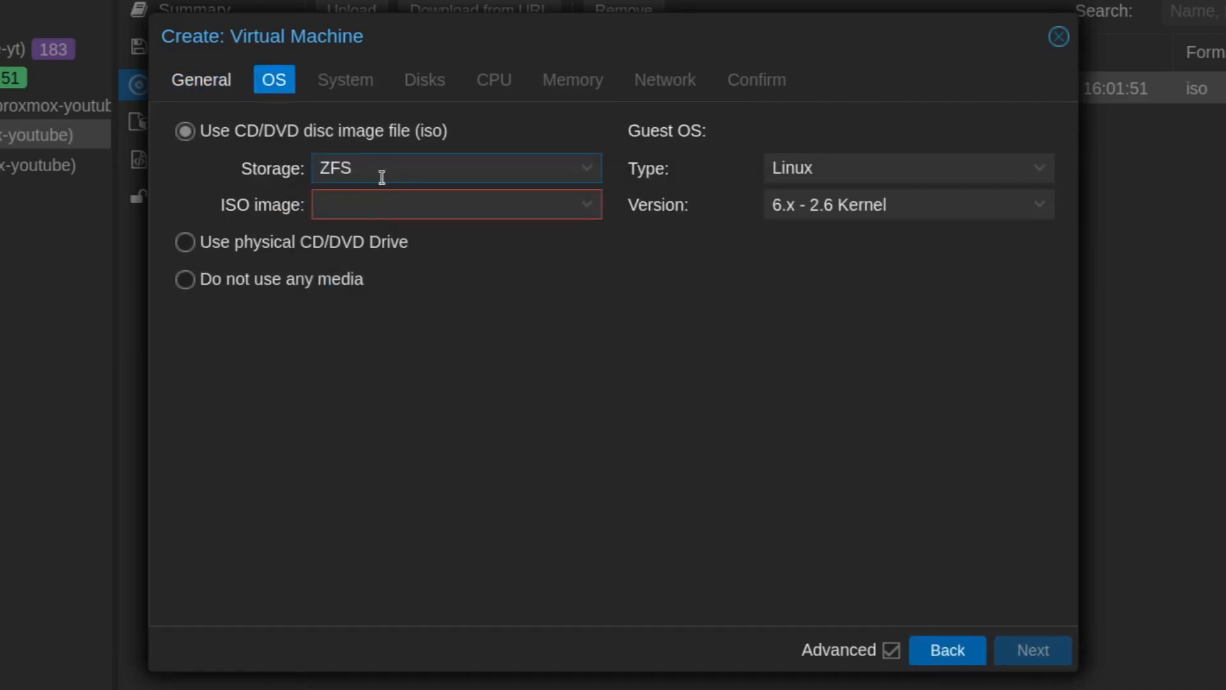
click(442, 206)
click(364, 275)
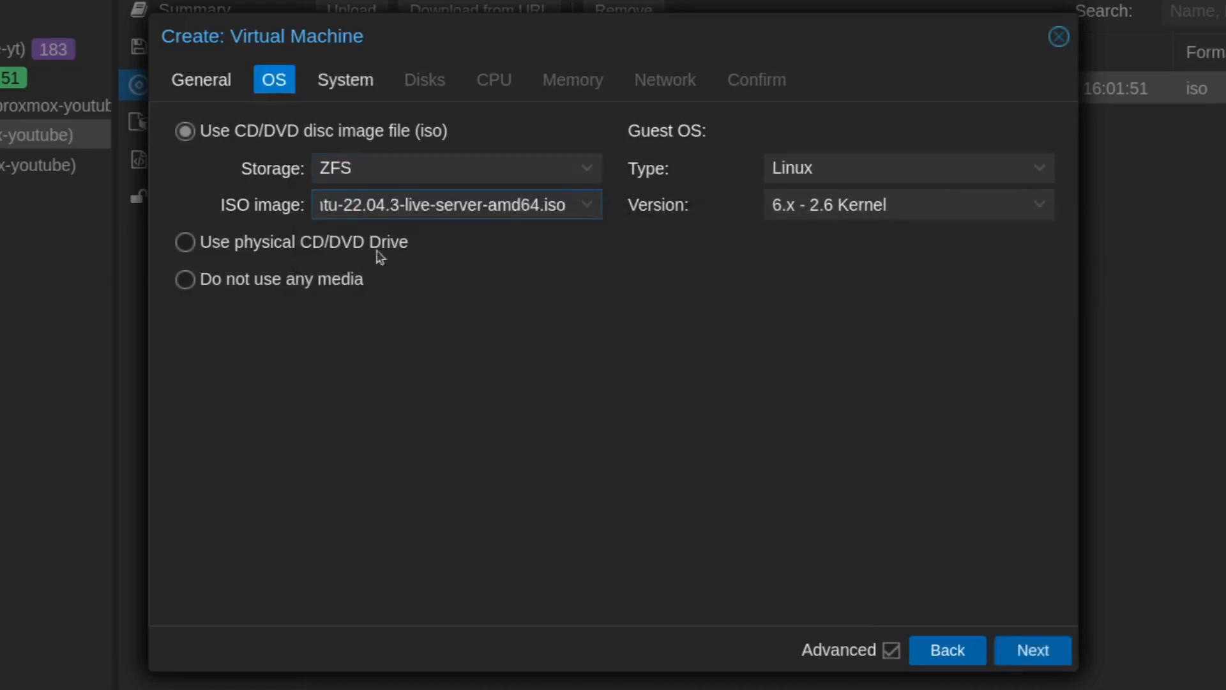
- Keep the system defaults and configure the scsi0 disk with 64 GiB, SSD emulation and Discard enabled
click(357, 81)
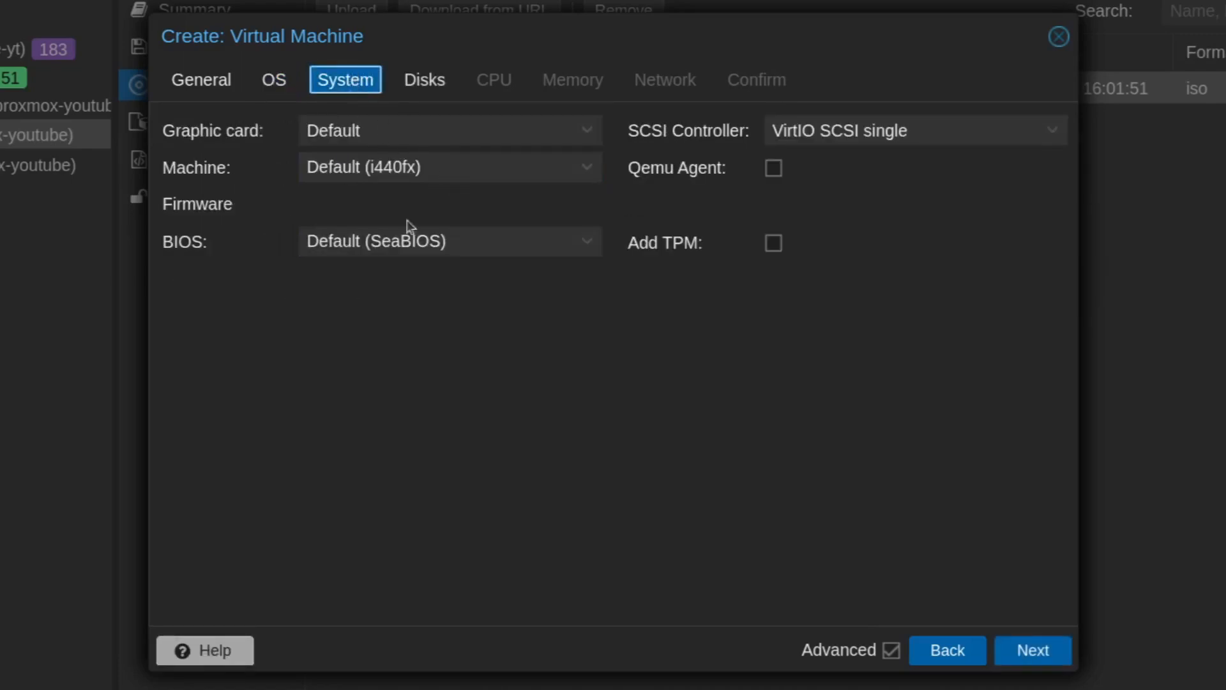
click(422, 82)
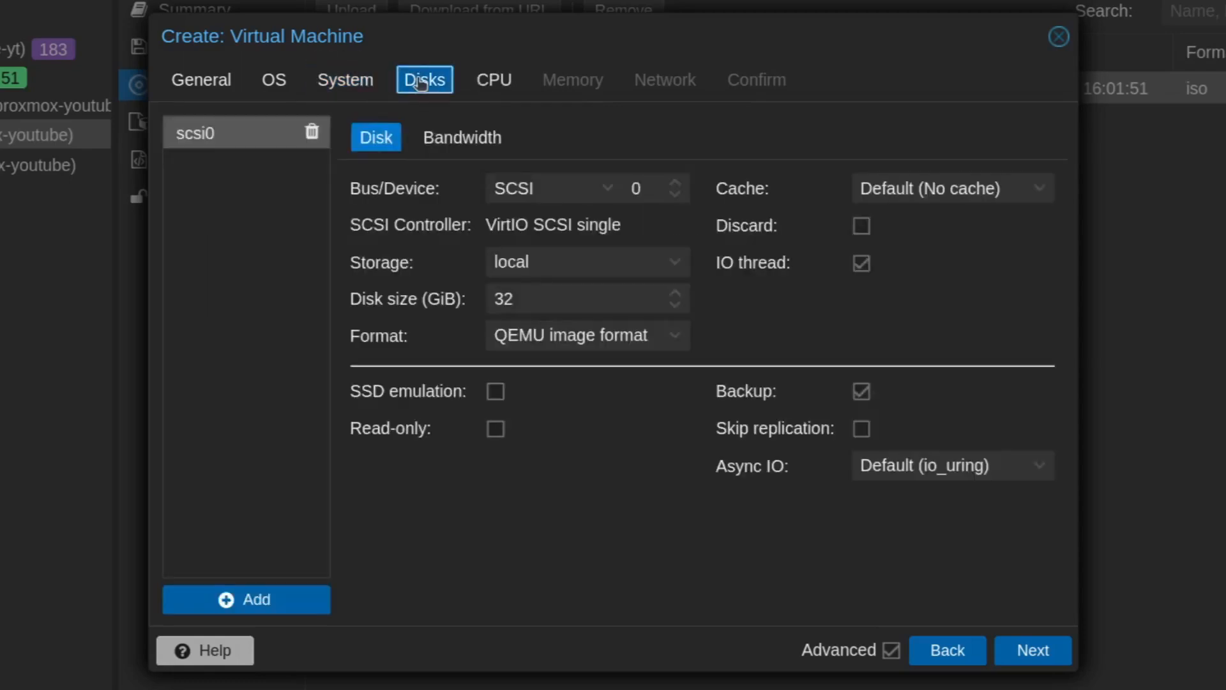
double_click(569, 306)
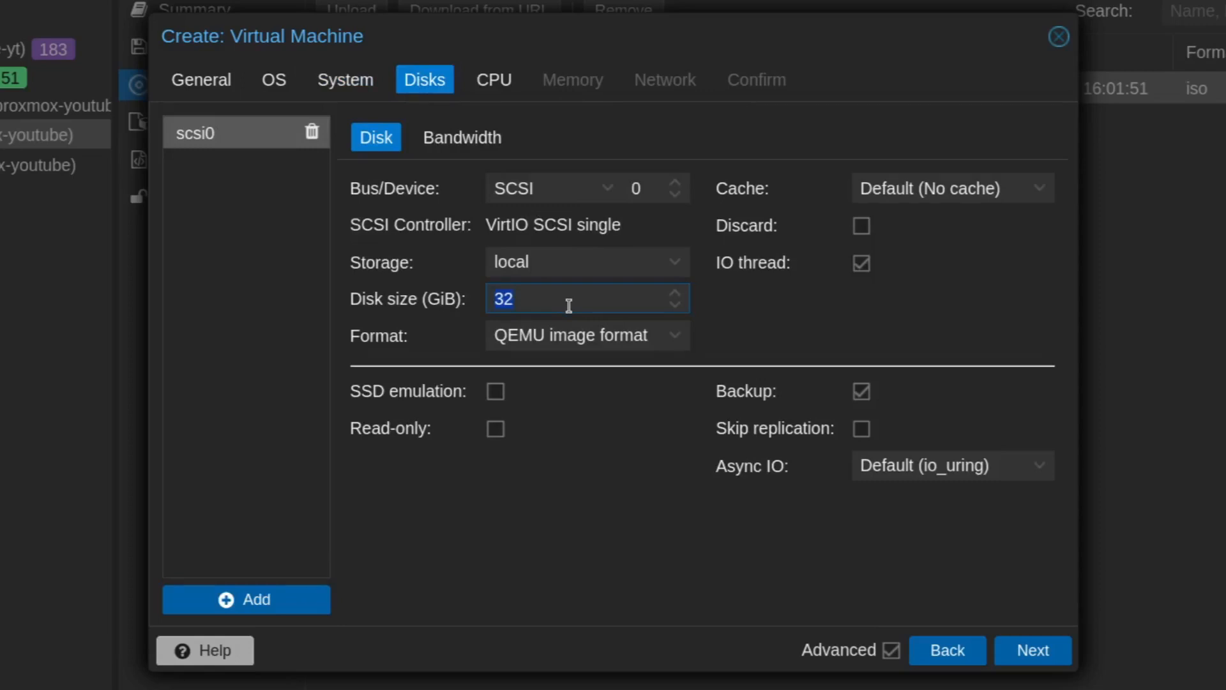
text(64)
click(497, 392)
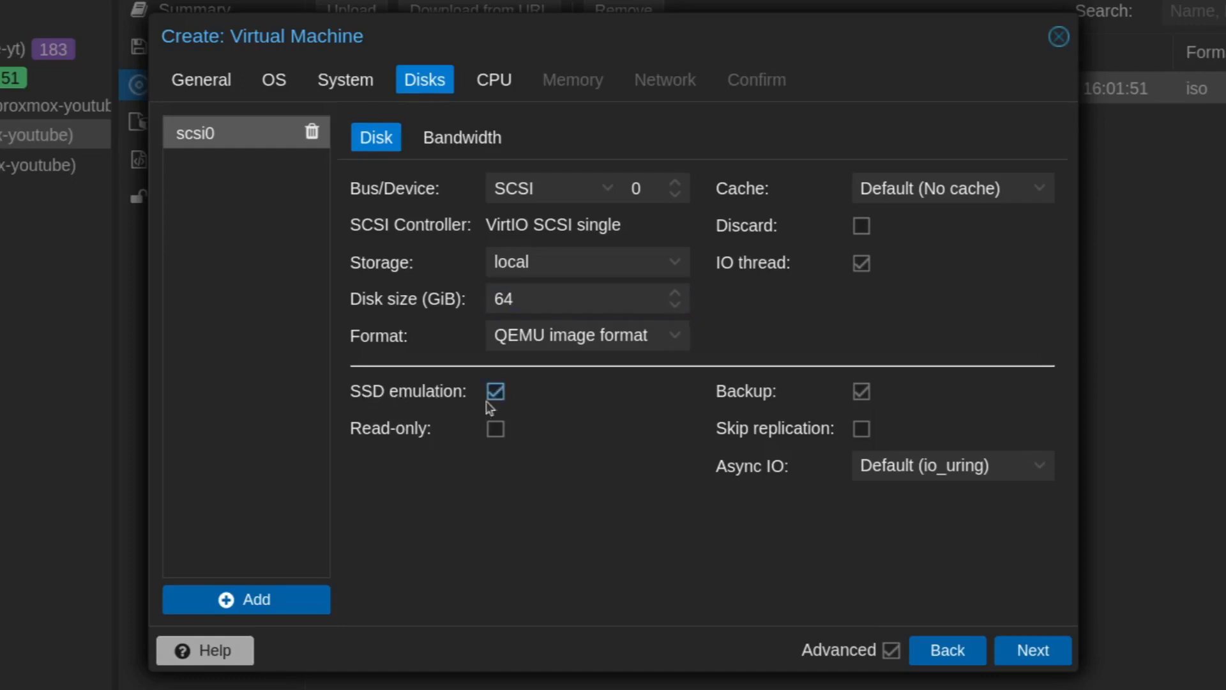
click(861, 228)
- Set the virtual machine's CPU to 2 cores
click(490, 79)
click(360, 181)
text(4)
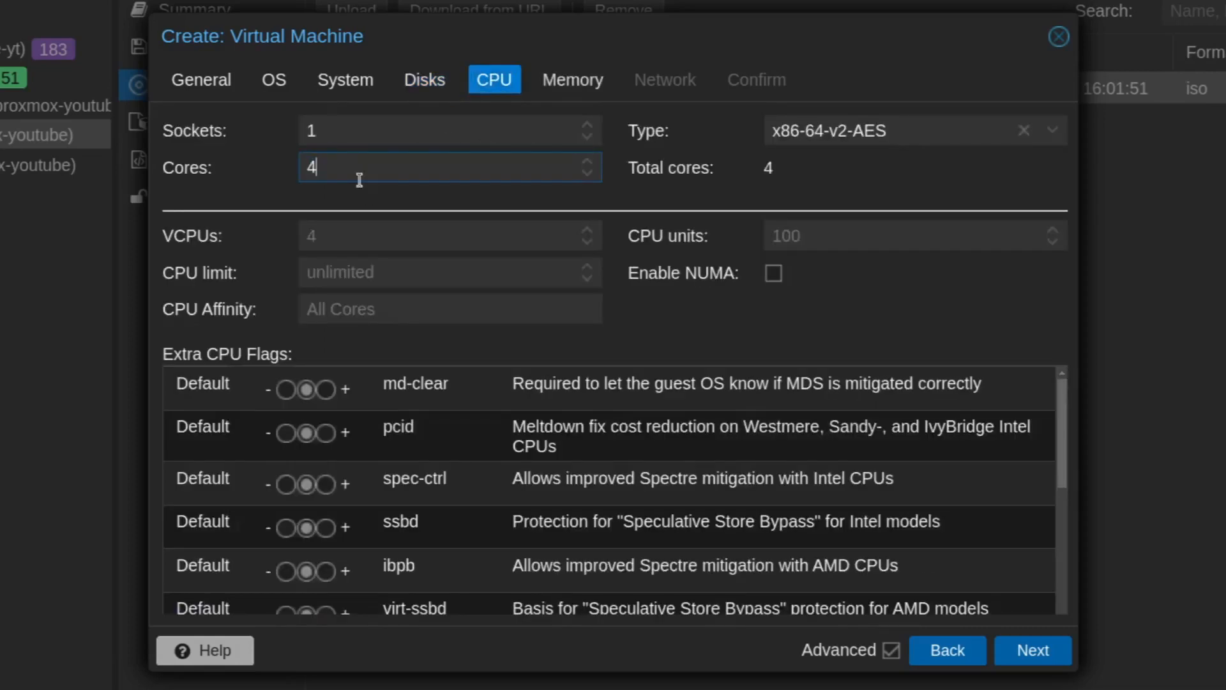
double_click(385, 173)
text(2)
- Set the virtual machine's memory to 4096 MiB and its minimum memory to 2048 MiB
click(591, 84)
click(442, 131)
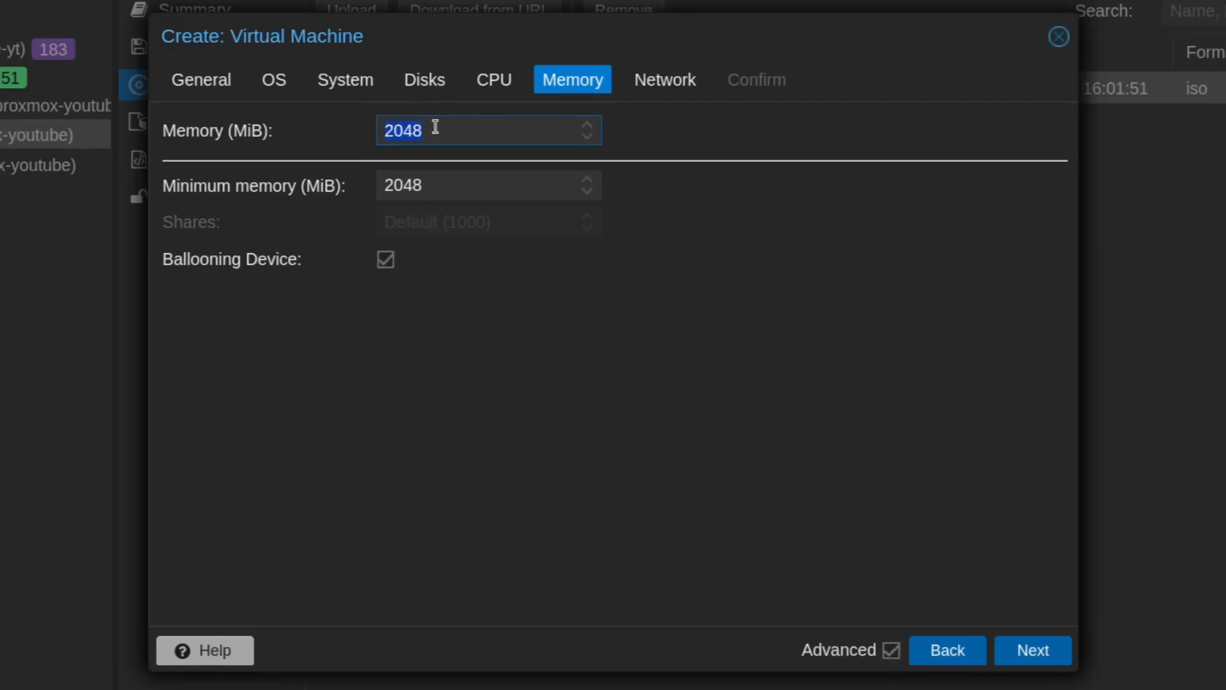
text(4096)
click(445, 185)
text(2048)
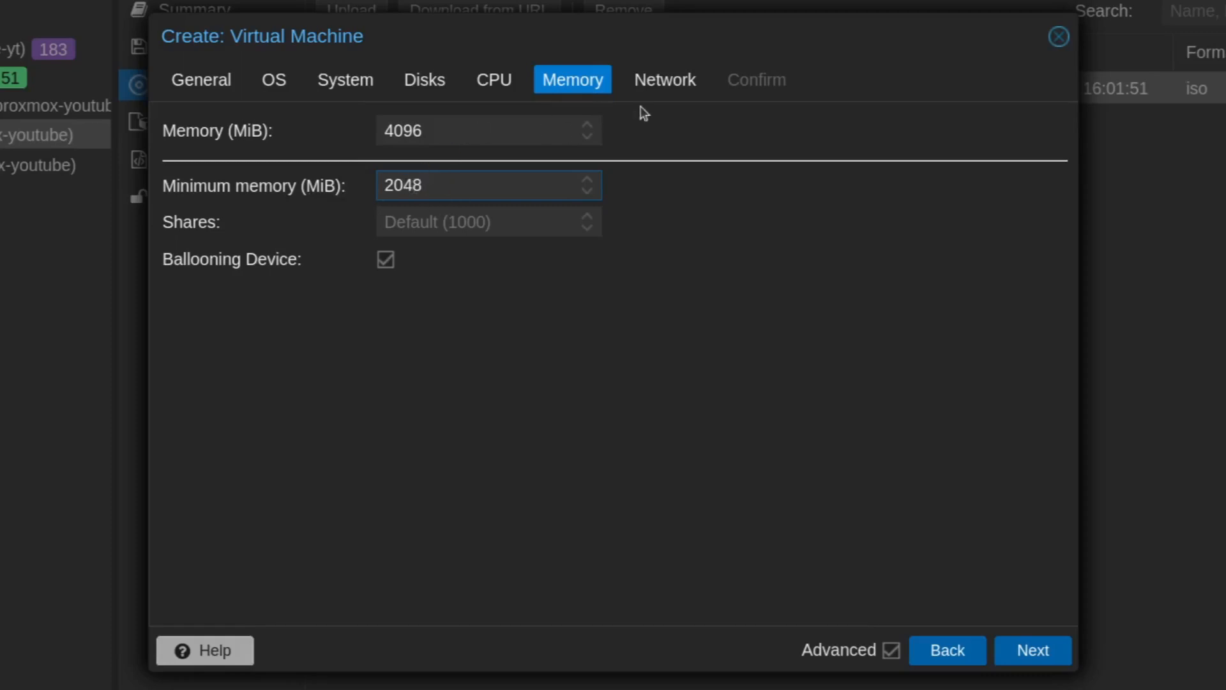
- Keep the default vmbr0 network settings and finish creating the Docker-YT virtual machine
click(659, 91)
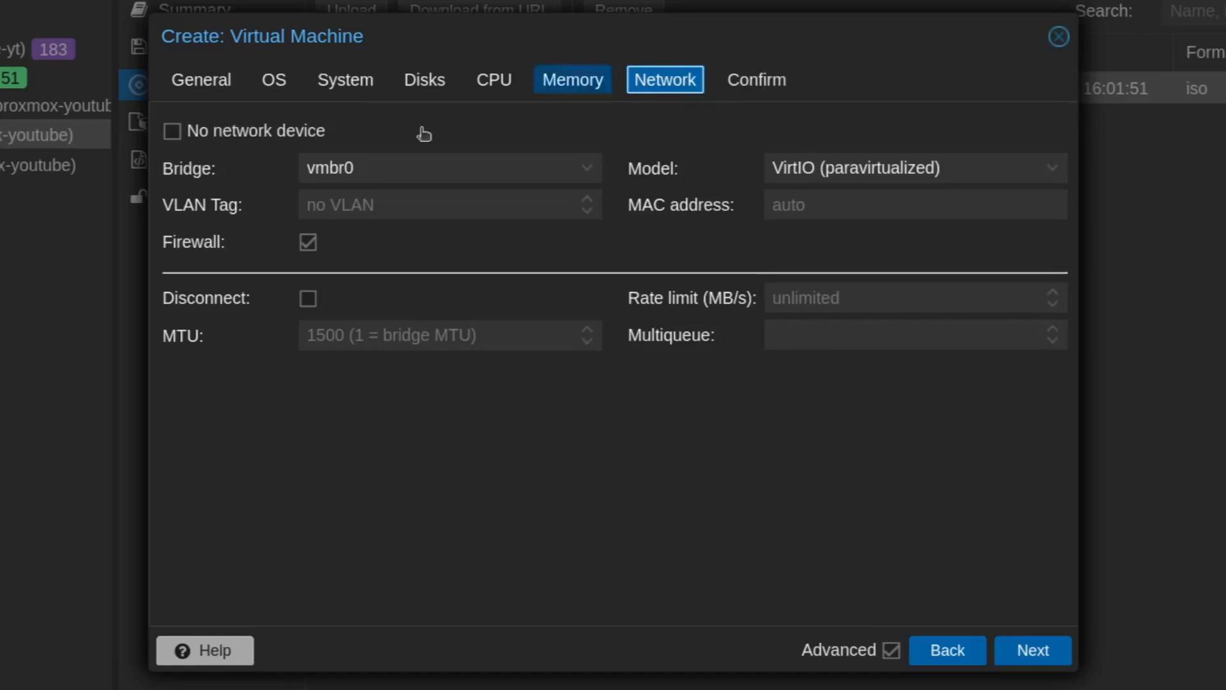
click(755, 90)
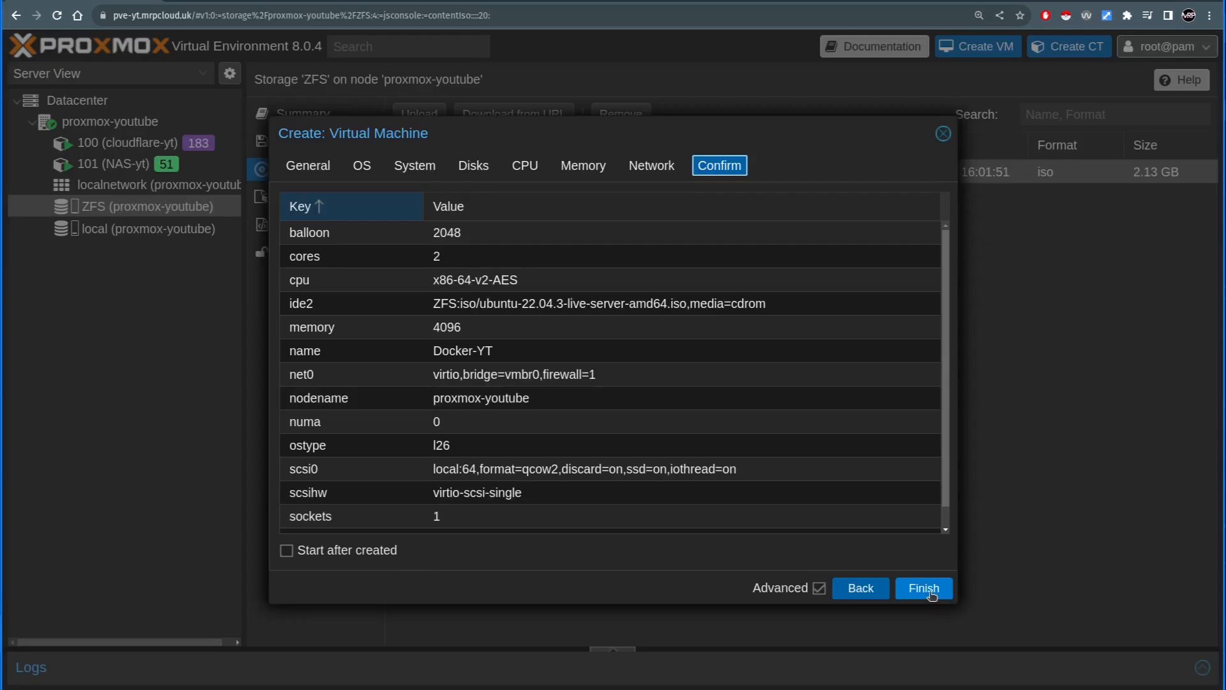
click(924, 588)
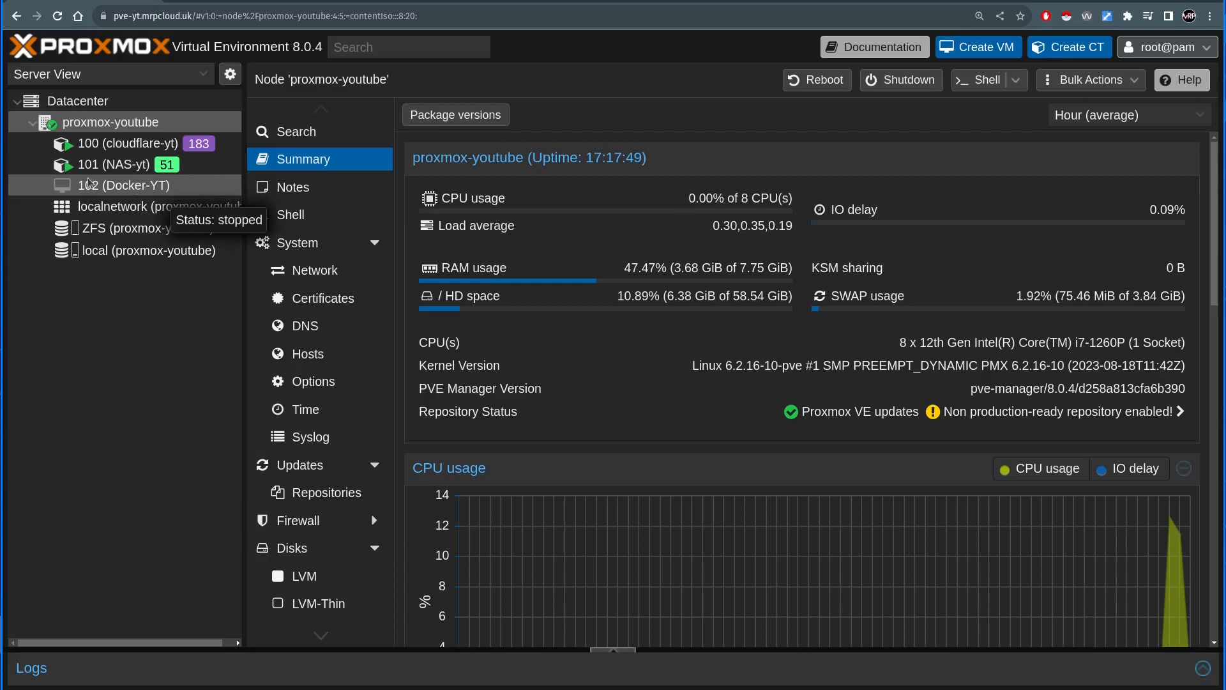
- Start virtual machine 102 (Docker-YT) and boot the "Try or Install Ubuntu Server" entry
click(114, 189)
click(798, 391)
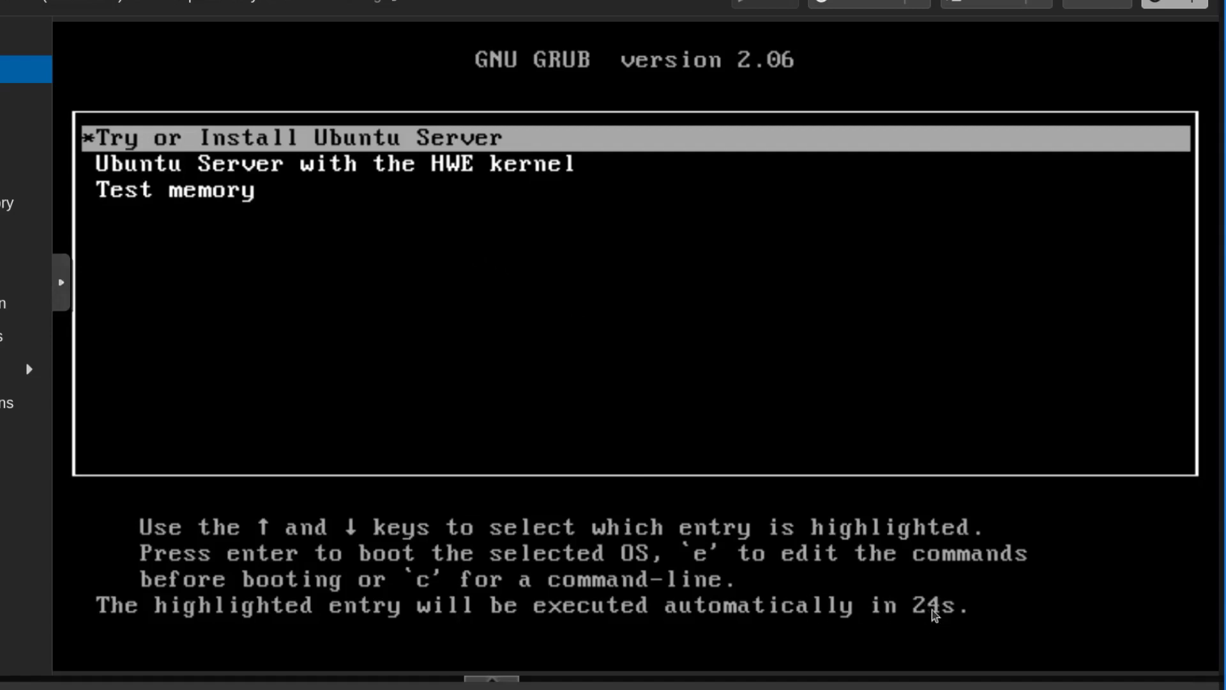
key(Down)
key(Up)
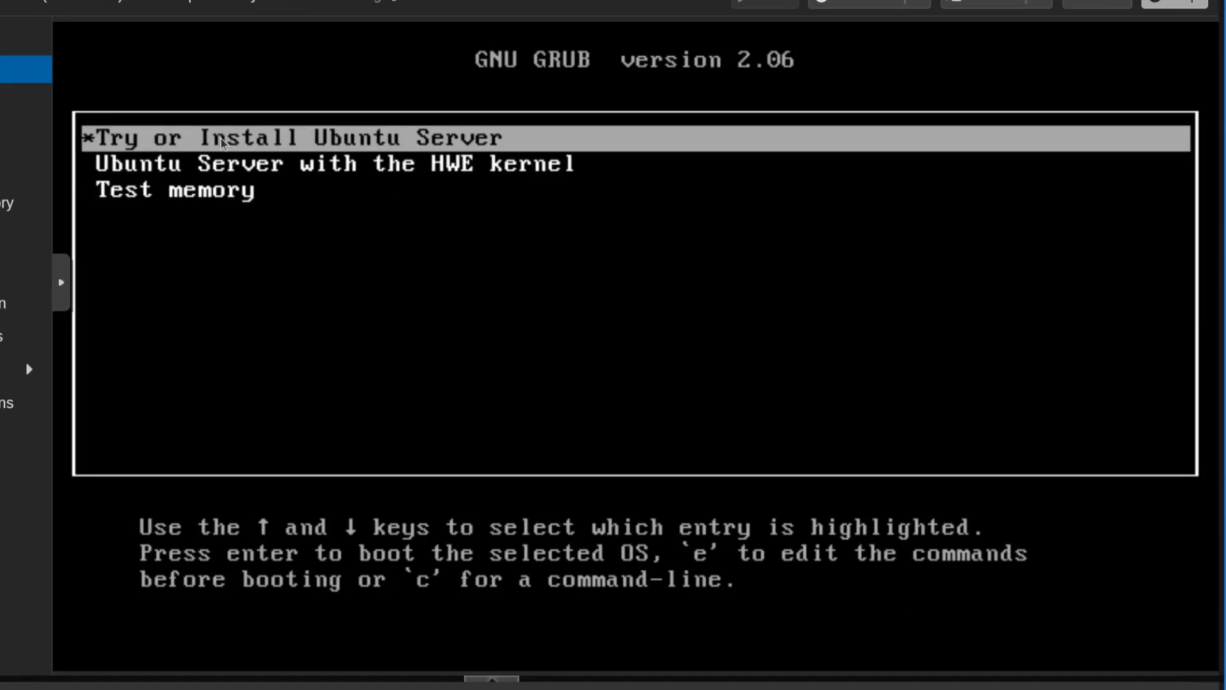
key(Return)
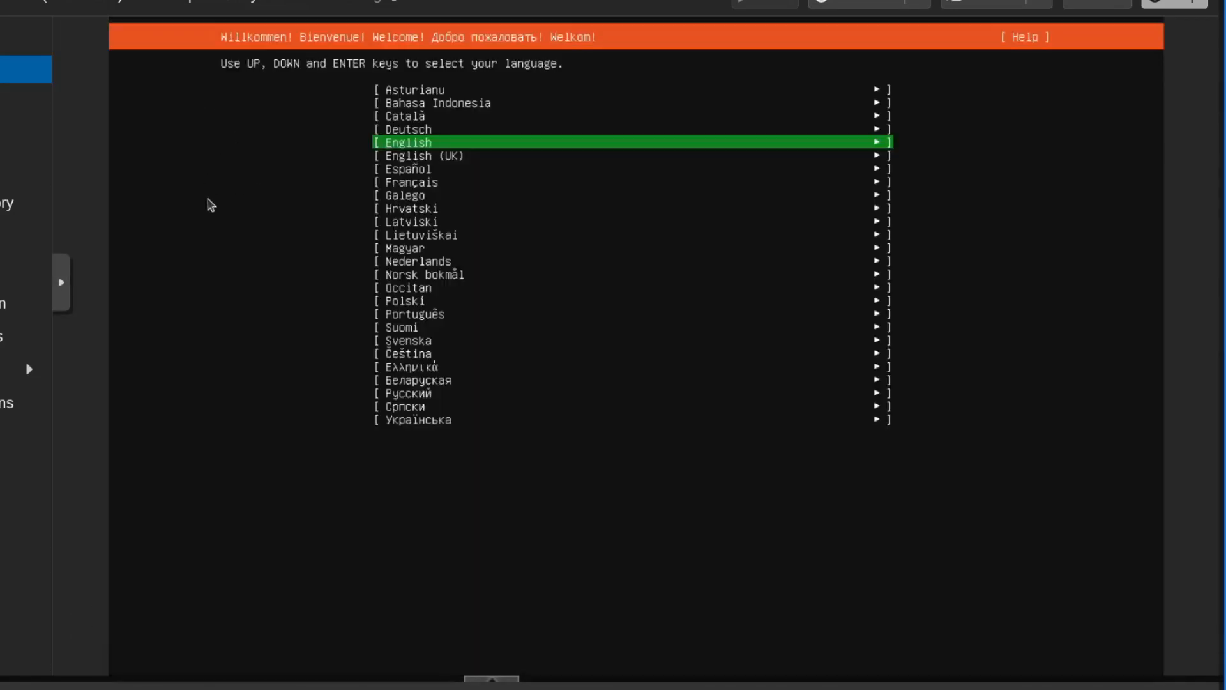
- Choose English (UK) as the installer language and accept the English (UK) keyboard layout
key(Down)
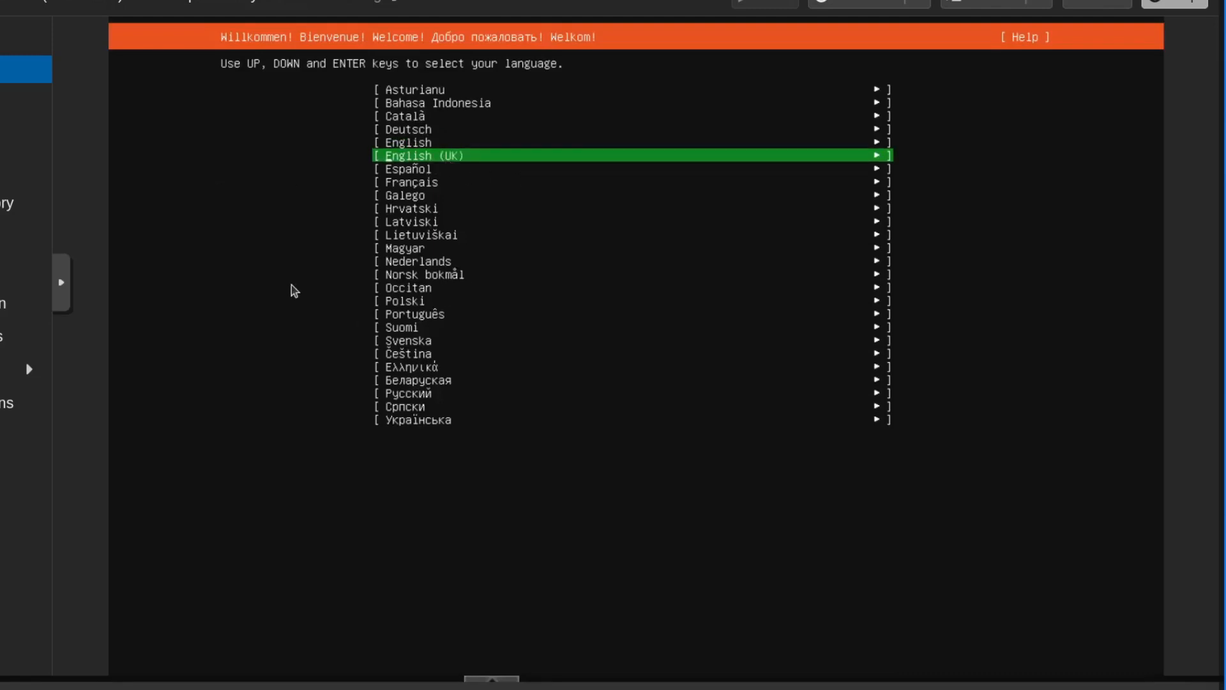
key(Return)
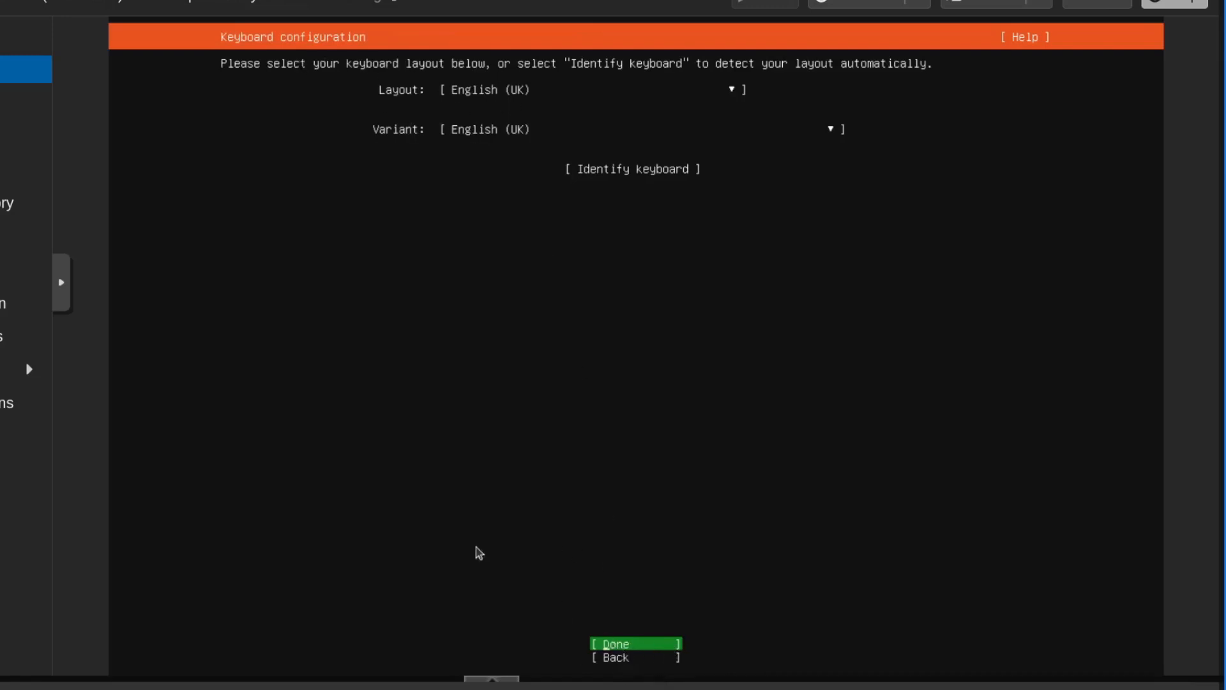
key(Return)
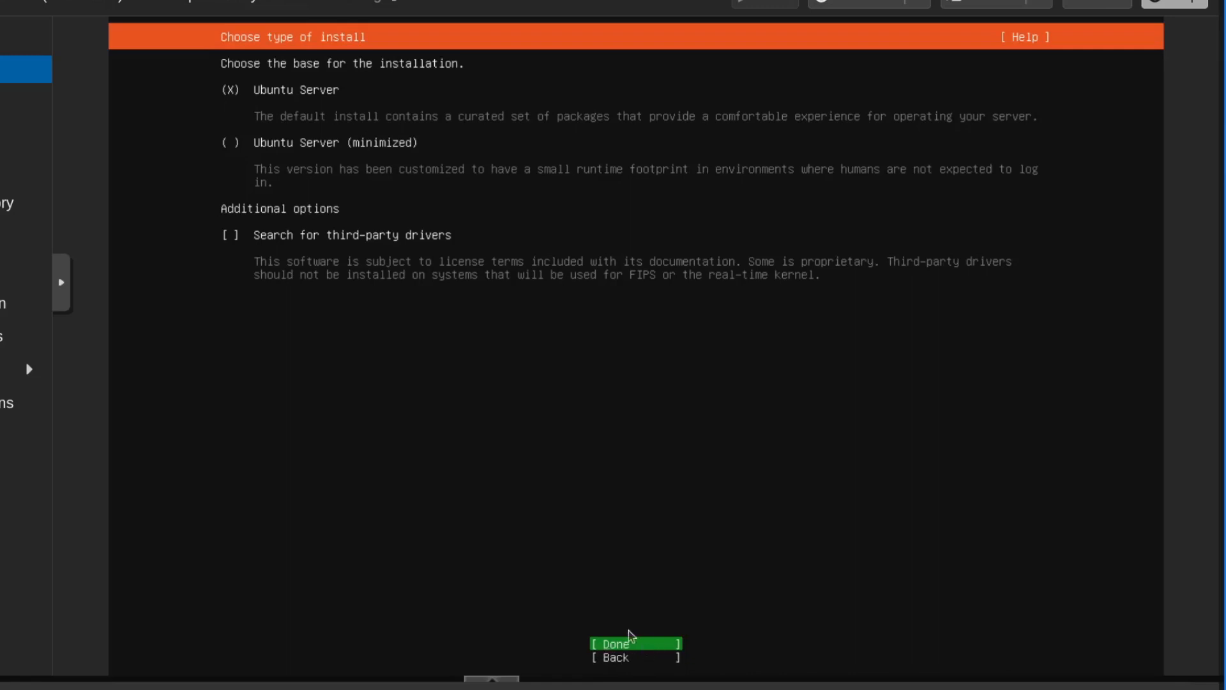
- Accept the Ubuntu Server base, the DHCP network connection, a blank proxy and the default gb.archive.ubuntu.com mirror
key(Return)
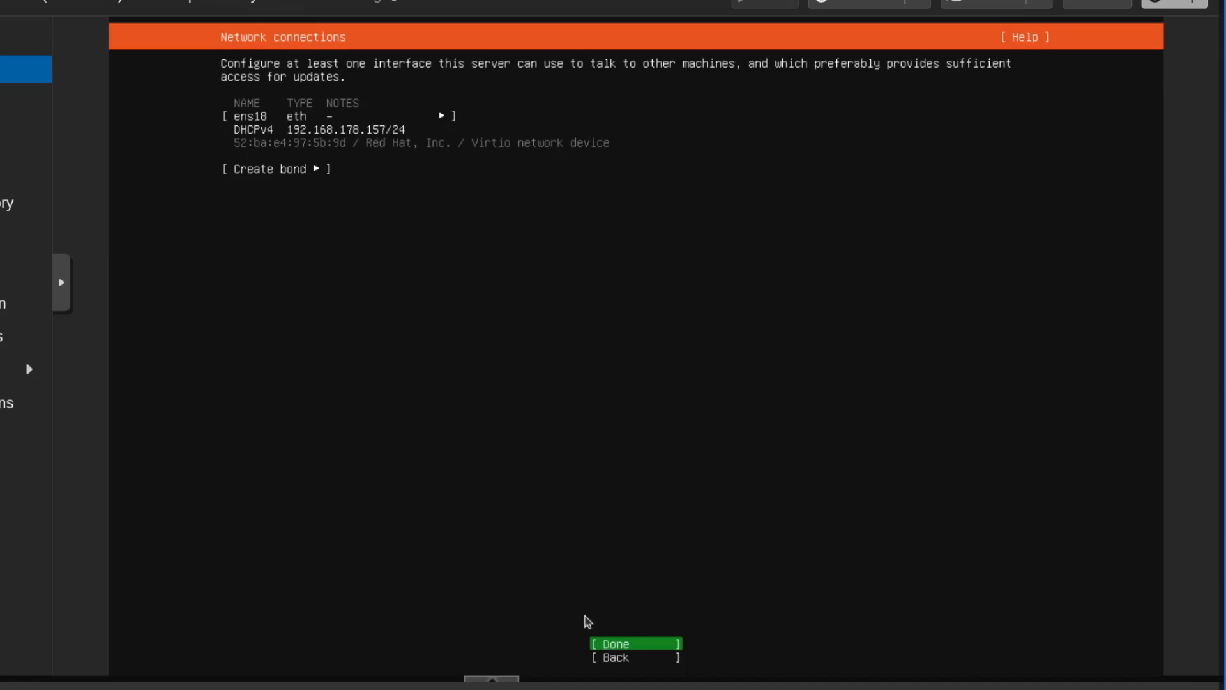
key(Return)
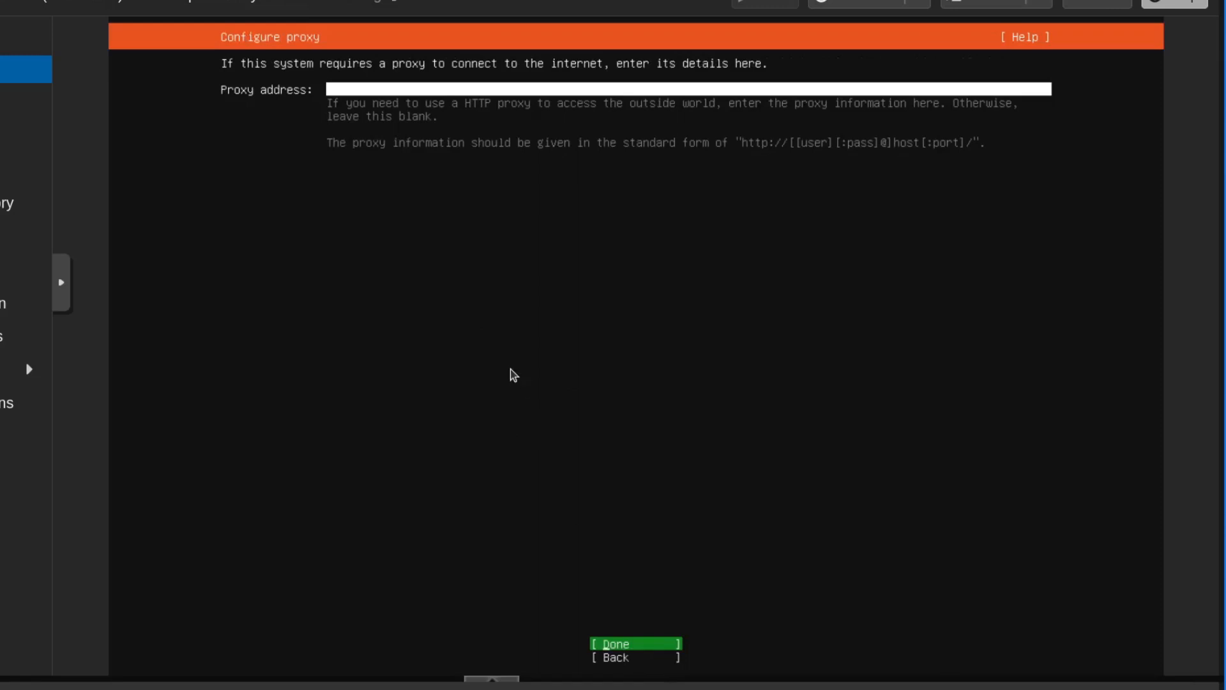
key(Return)
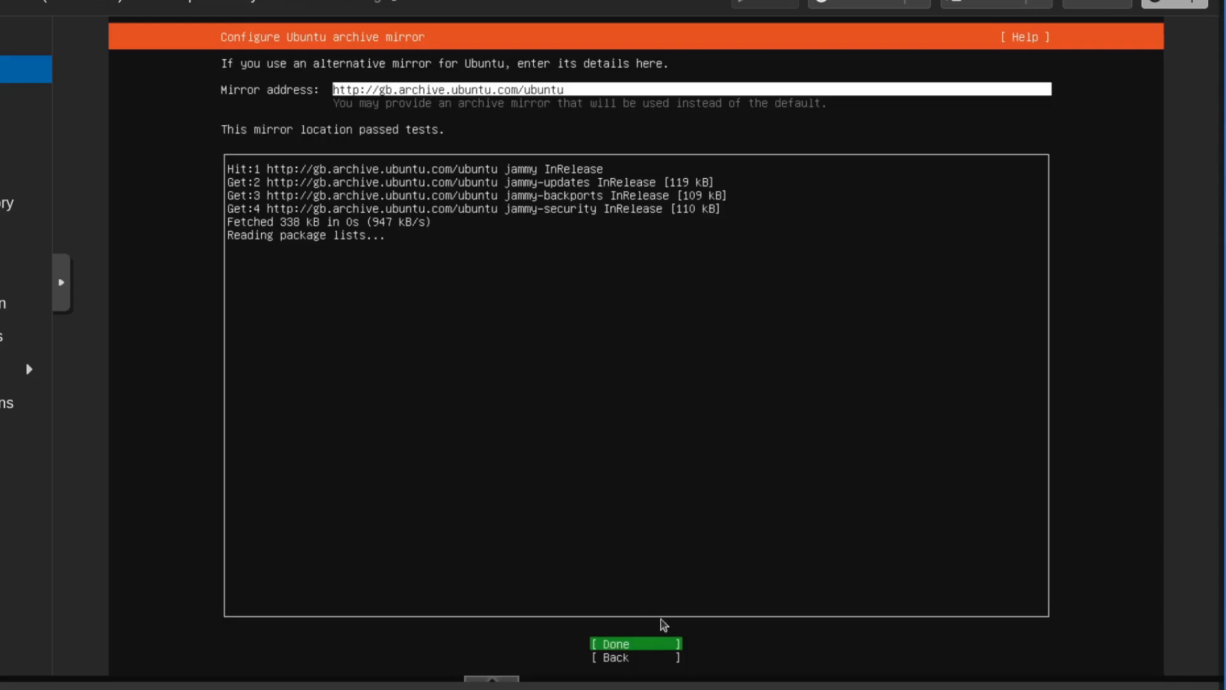
key(Return)
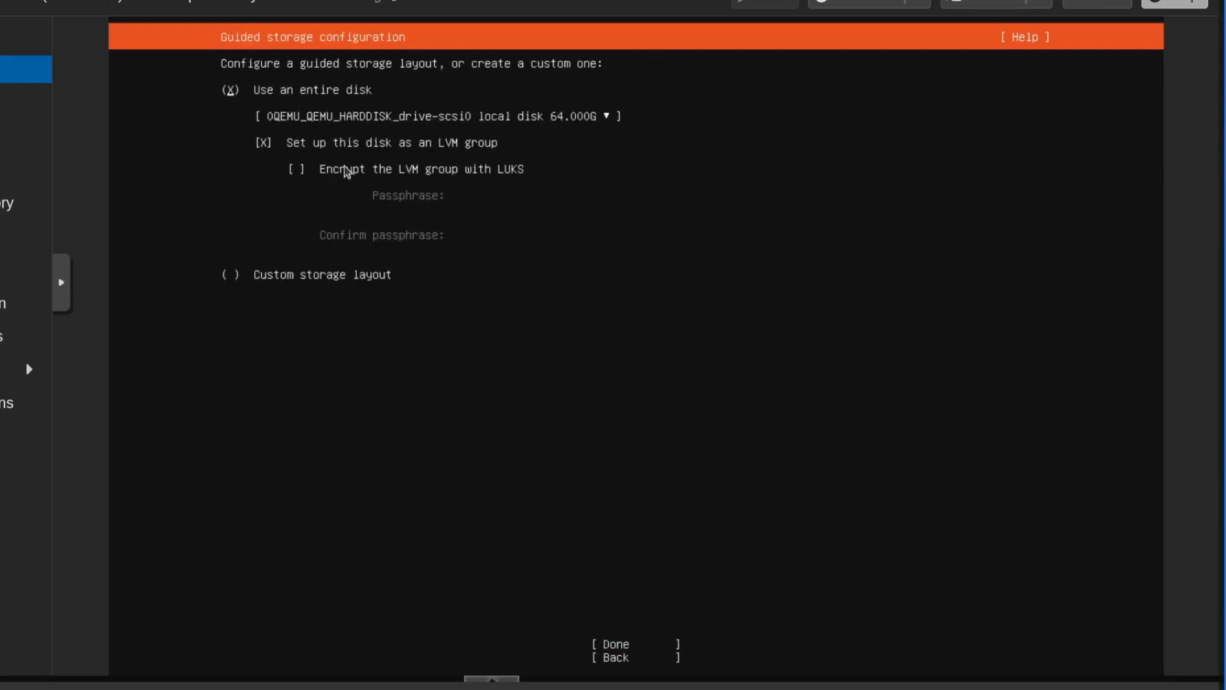
- Use the entire 64 GB disk without an LVM group and confirm the destructive storage changes
key(Down)
key(Down)
key(space)
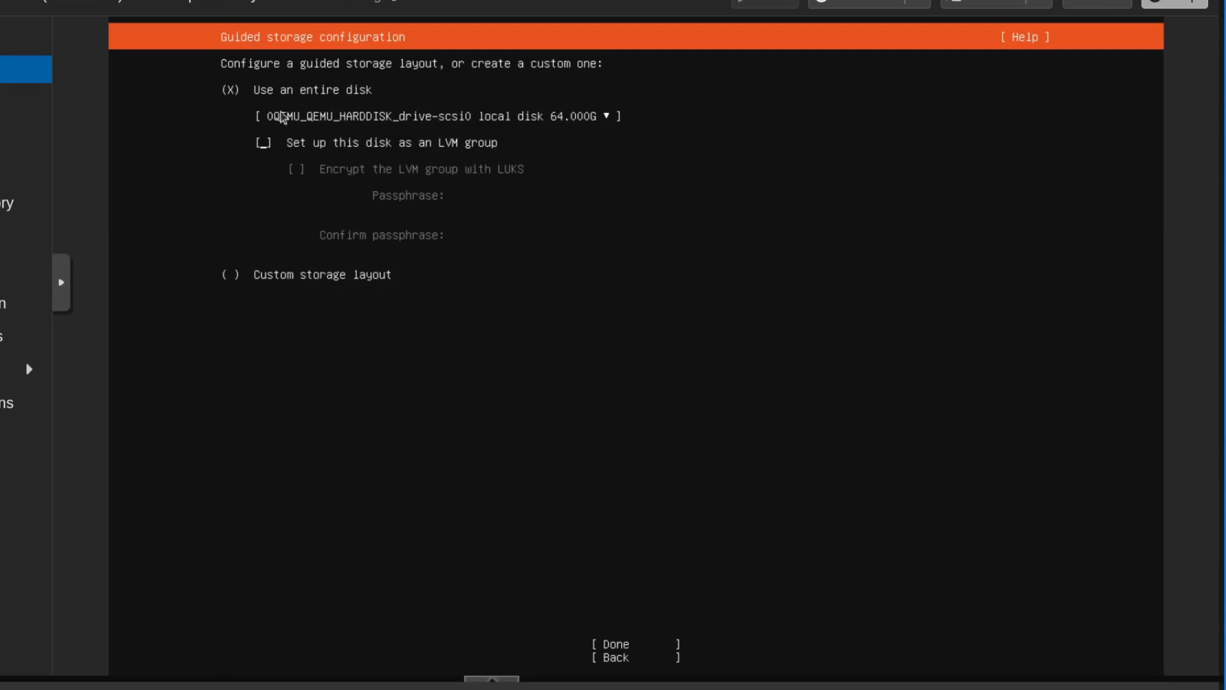
key(Tab)
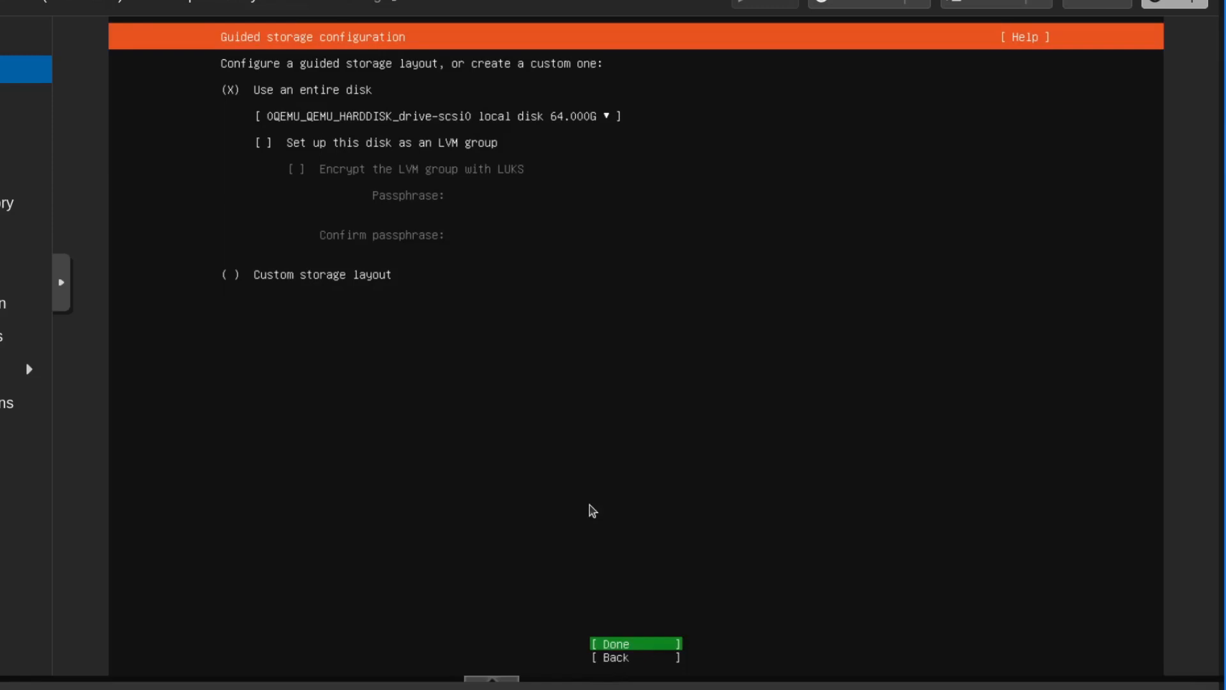
key(Return)
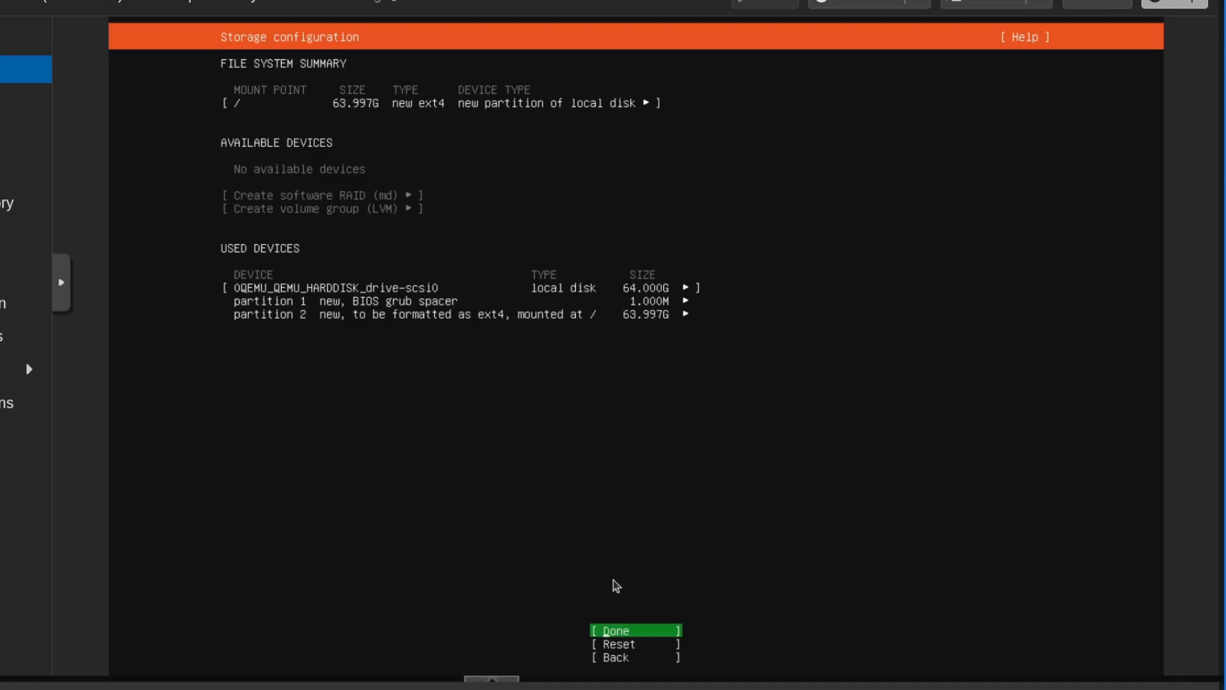
key(Return)
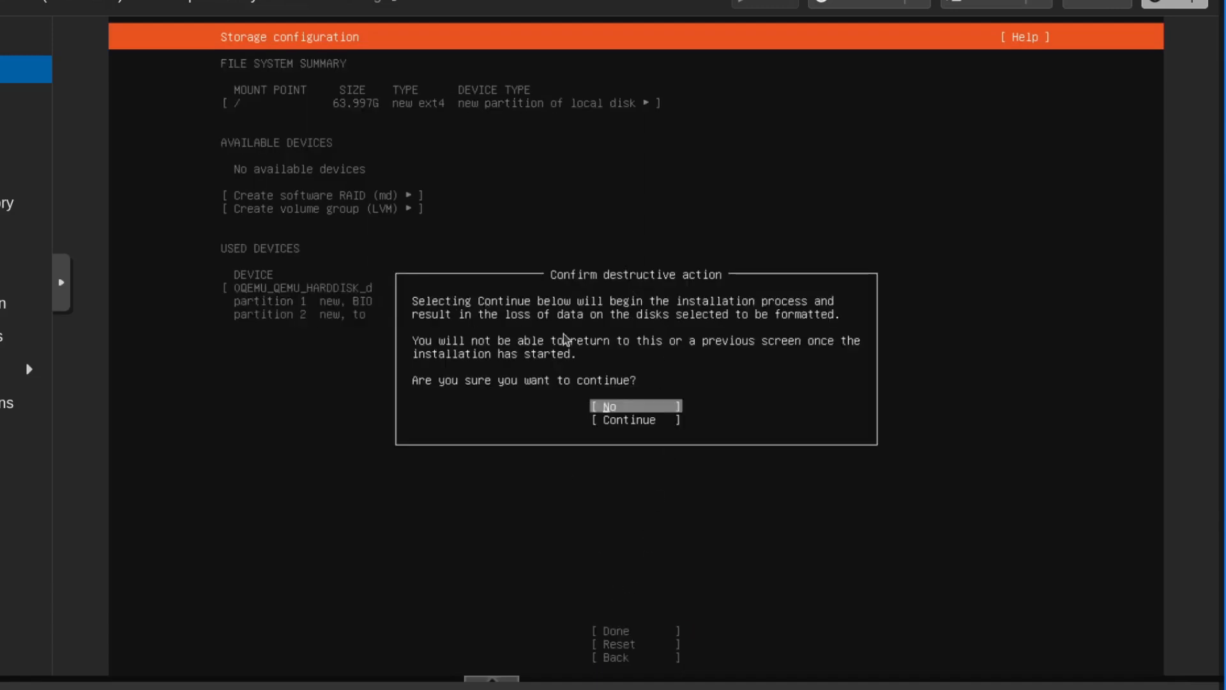
key(Down)
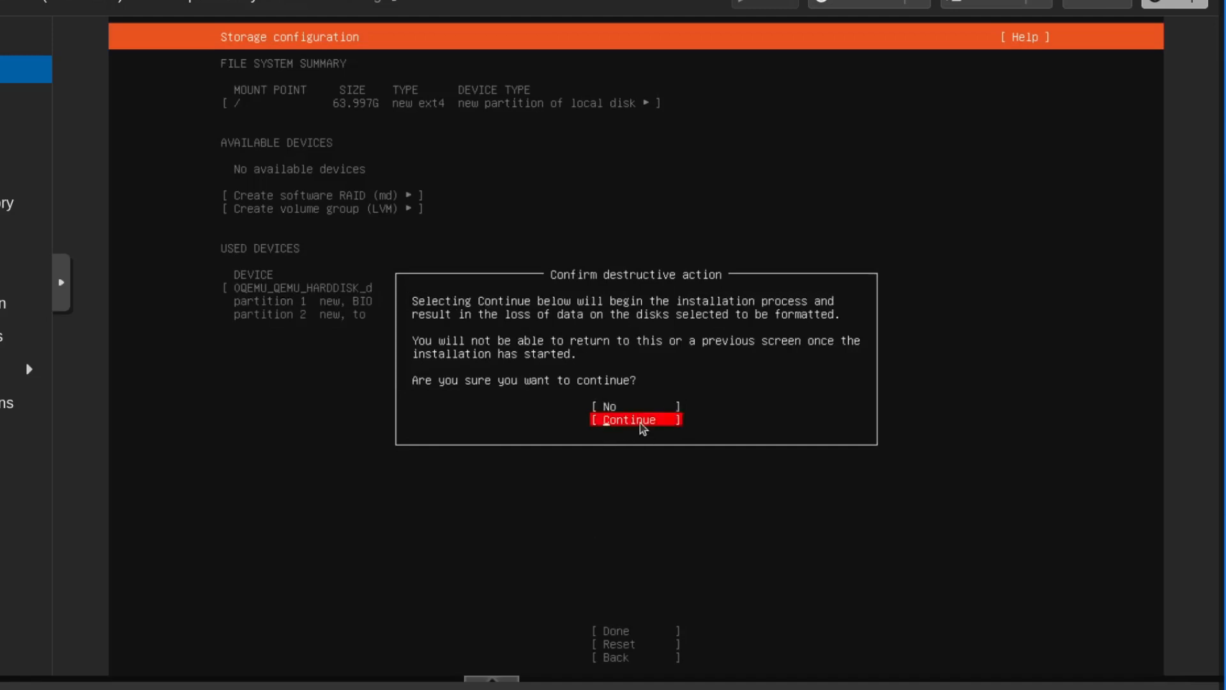
click(641, 423)
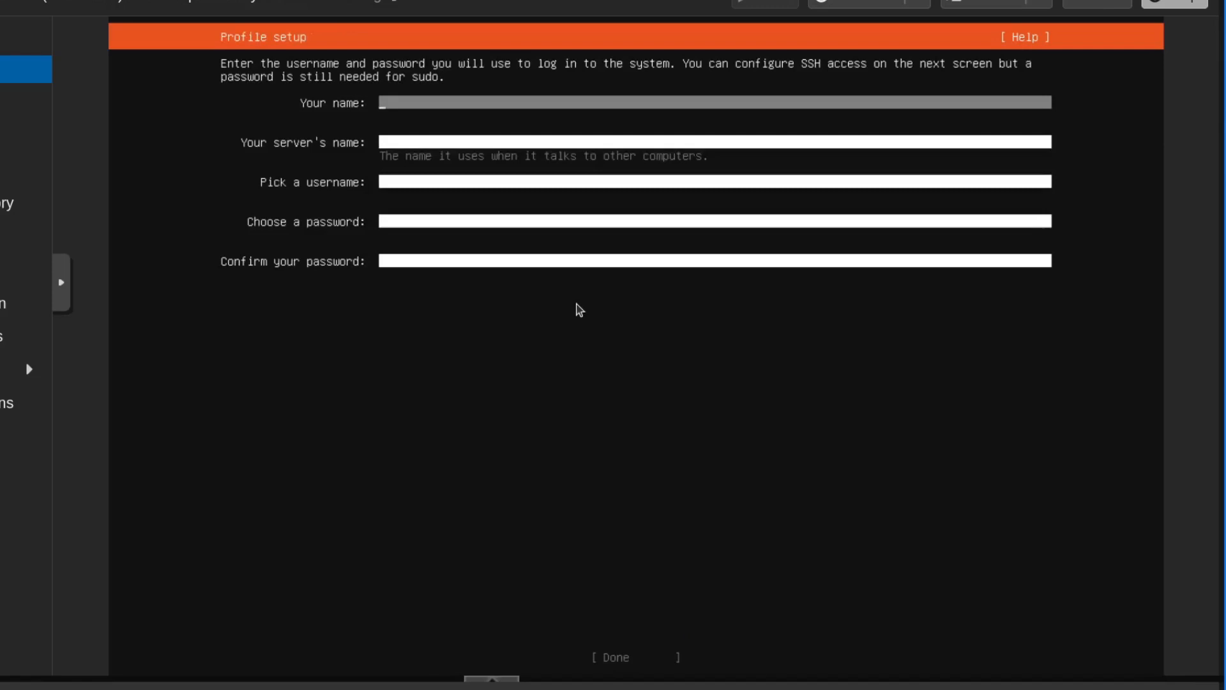
- Complete the profile with mrp as name and username, docker-yt as server name, and the account password entered and confirmed
text(mrp)
key(Tab)
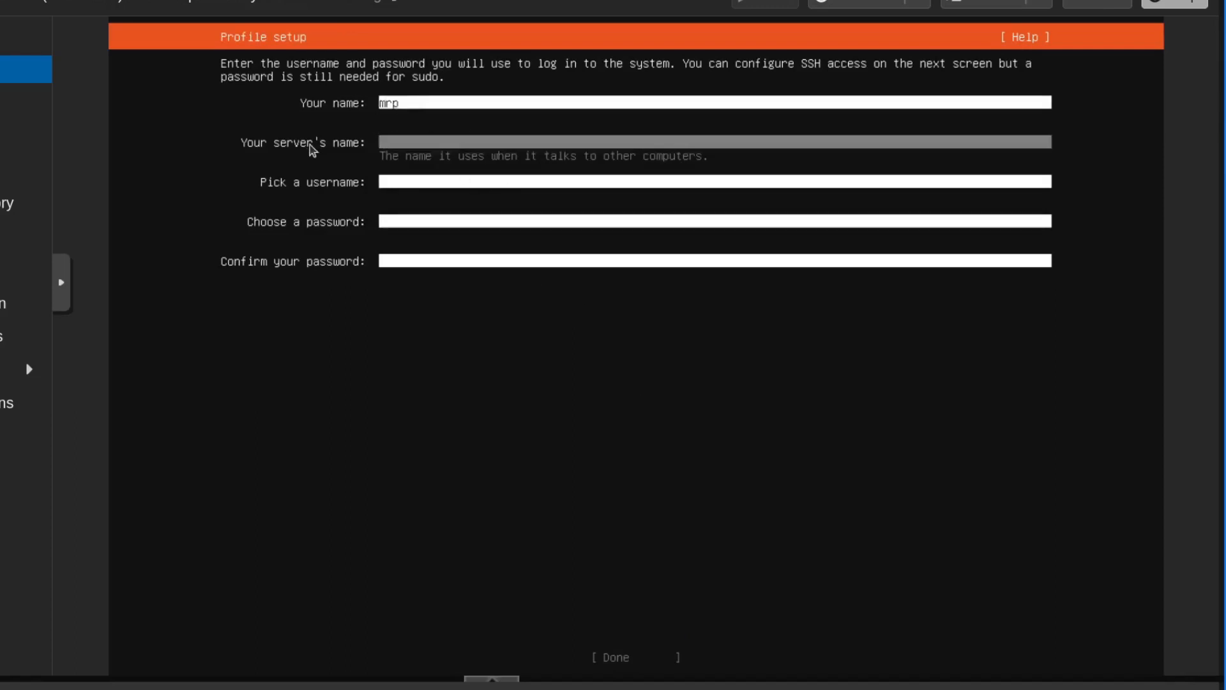
text(docker-yt)
key(Tab)
text(mrp)
key(Tab)
text(*******)
key(Tab)
text(*******)
key(Tab)
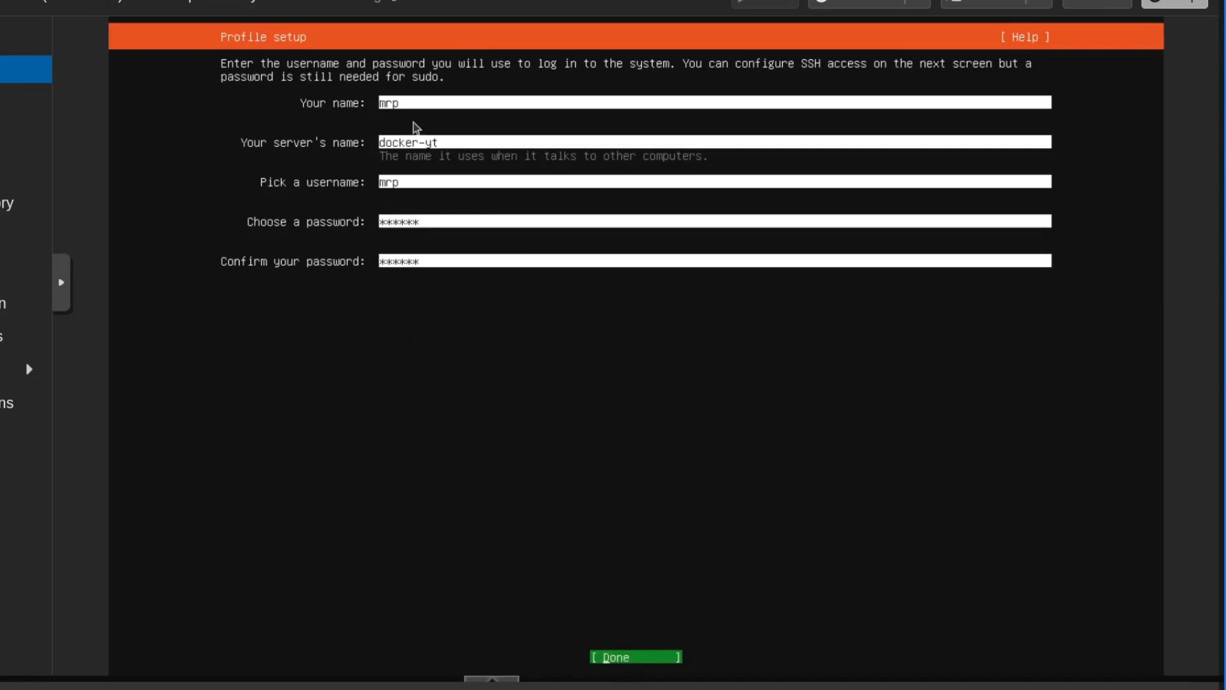
key(Return)
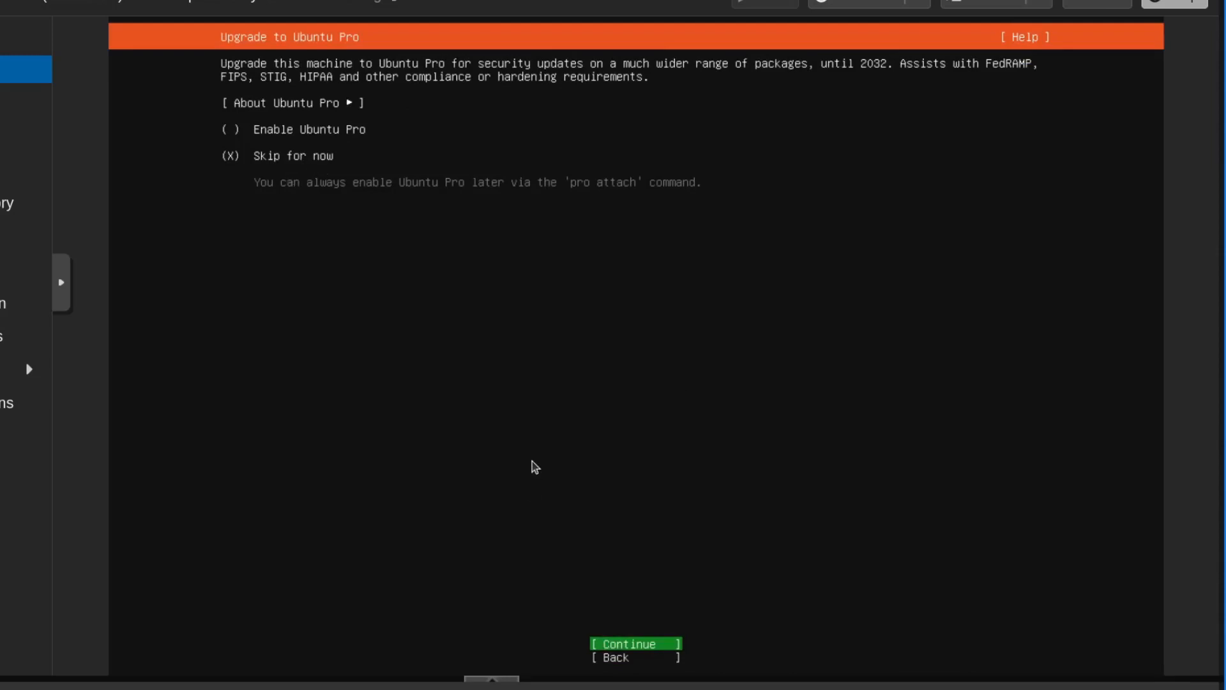
- Skip Ubuntu Pro for now and enable the OpenSSH server installation without importing an SSH identity
key(Return)
key(space)
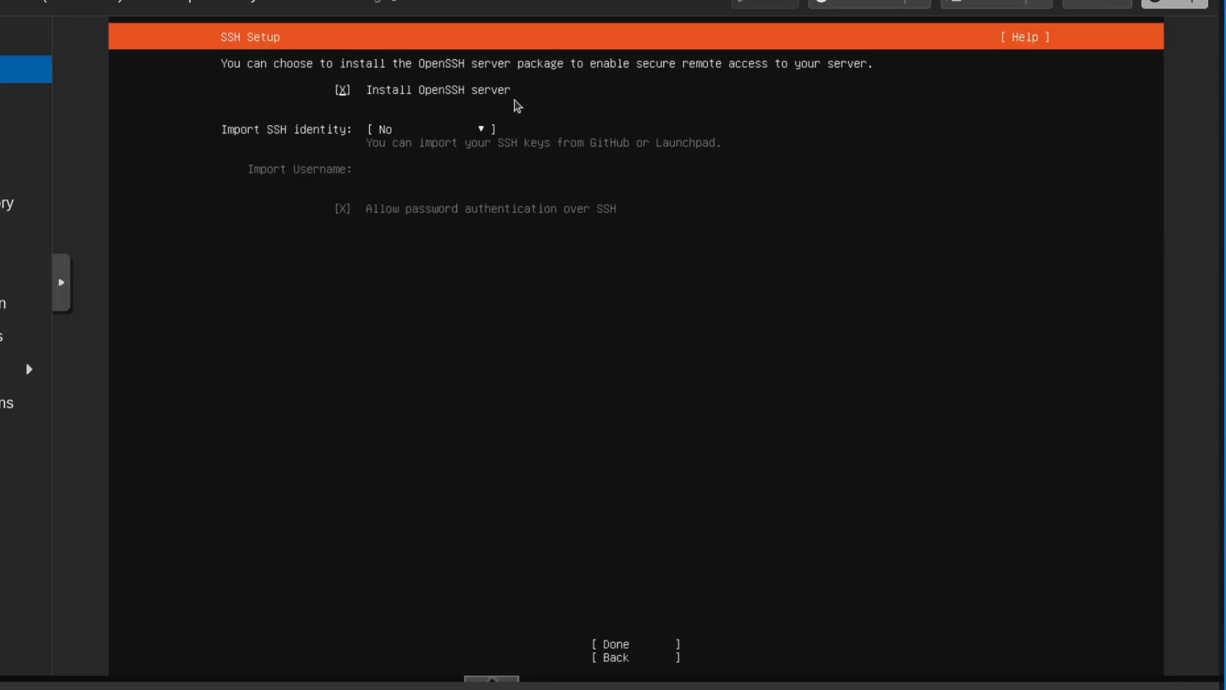
key(Tab)
key(Tab)
key(Tab)
key(Up)
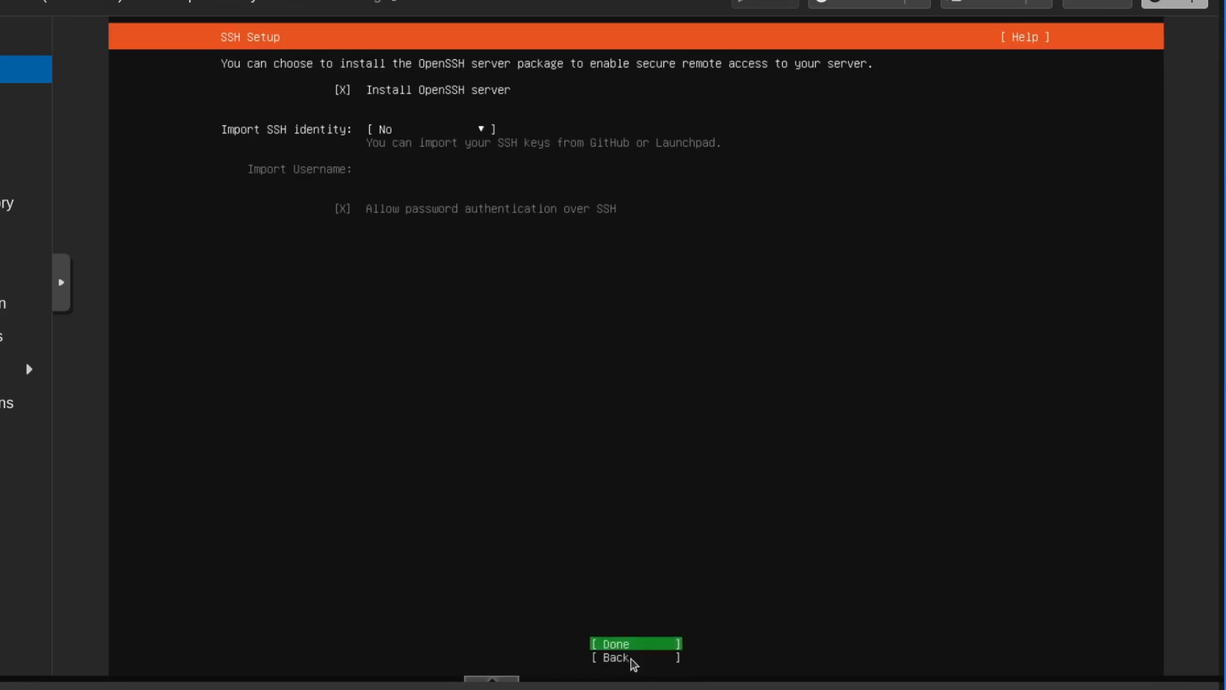
key(Return)
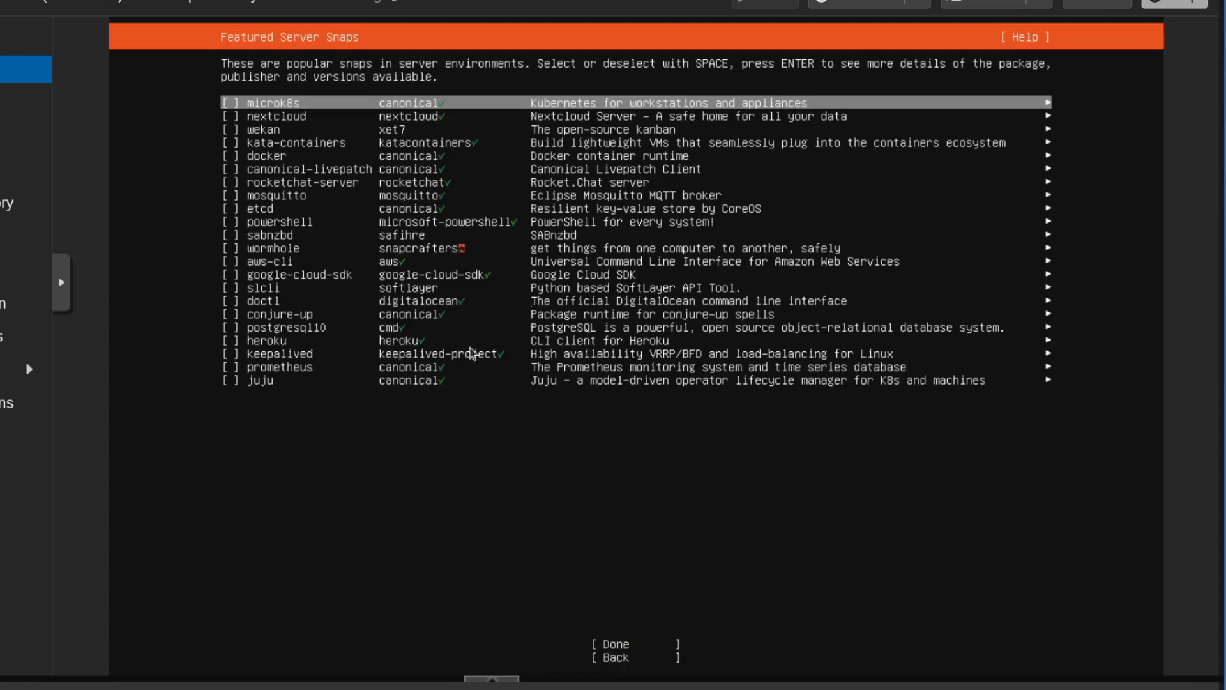
- Continue past the featured server snaps without selecting any of them, leaving docker unselected
key(Down)
key(Down)
key(Down)
key(Down)
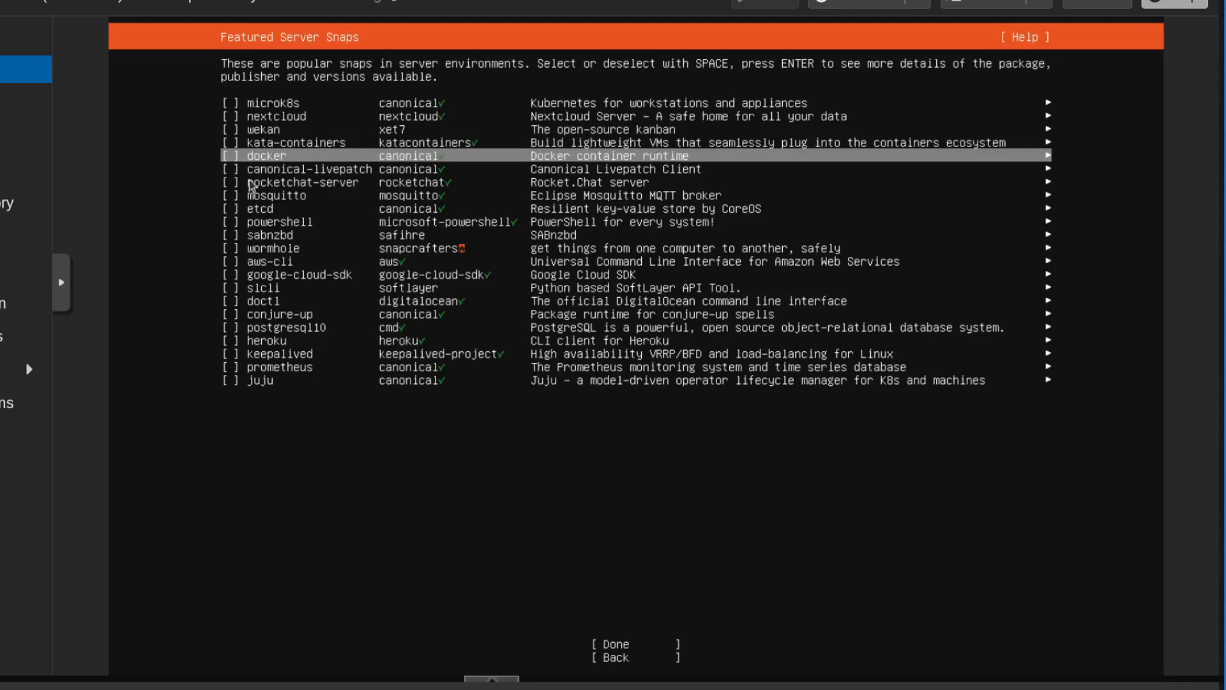
key(Down)
key(Down)
key(Down)
key(Down)
key(Down)
key(Down)
key(Down)
key(Down)
key(Down)
key(Down)
key(Down)
key(Down)
key(Down)
key(Down)
key(Down)
key(Down)
key(Down)
key(Down)
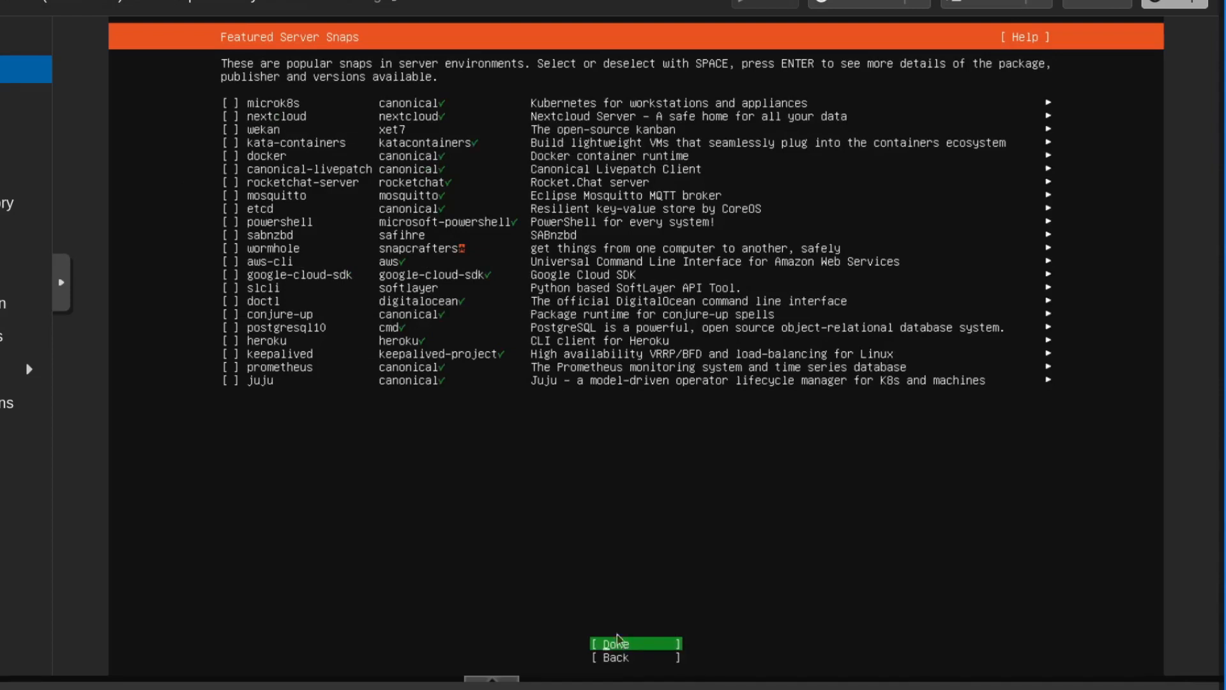
key(Return)
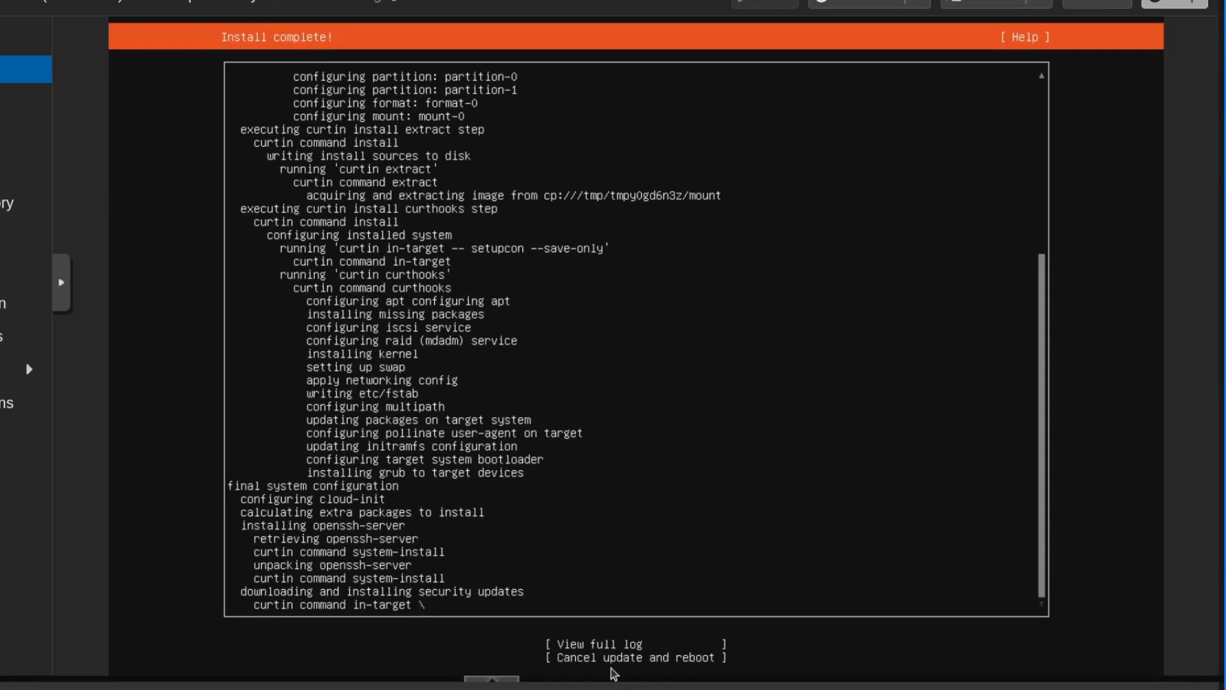
- Cancel the security update and reboot, continuing past the request to remove the installation medium
key(Tab)
key(Tab)
click(647, 661)
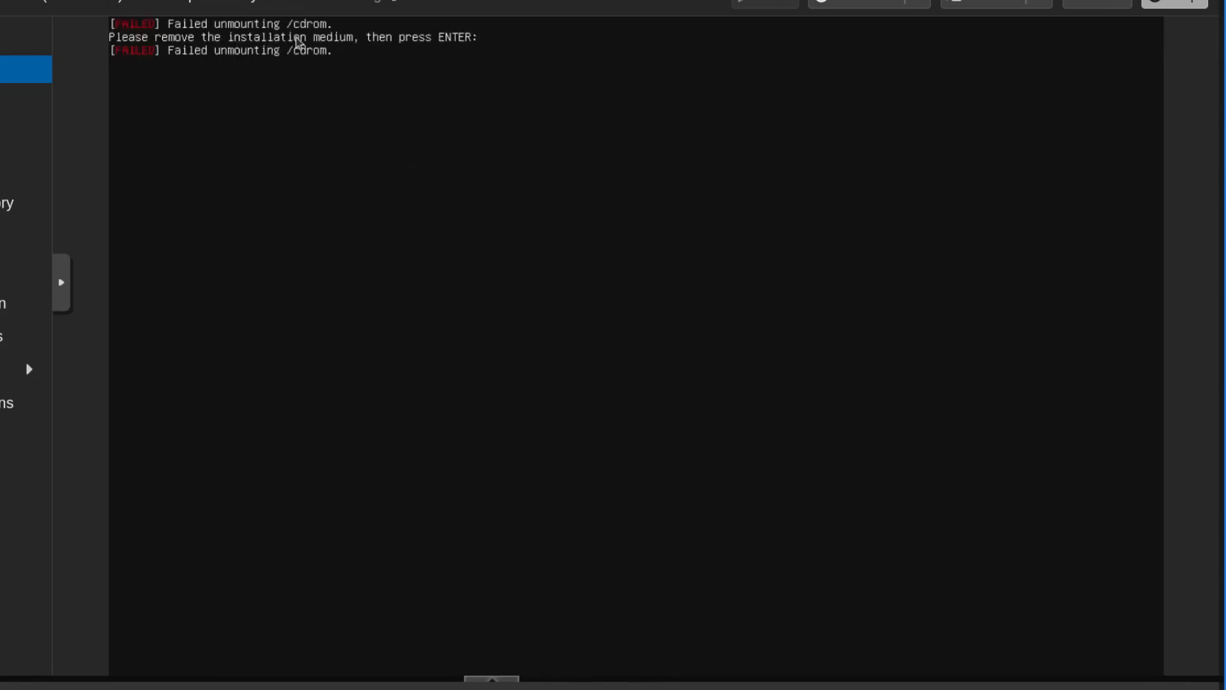
key(Return)
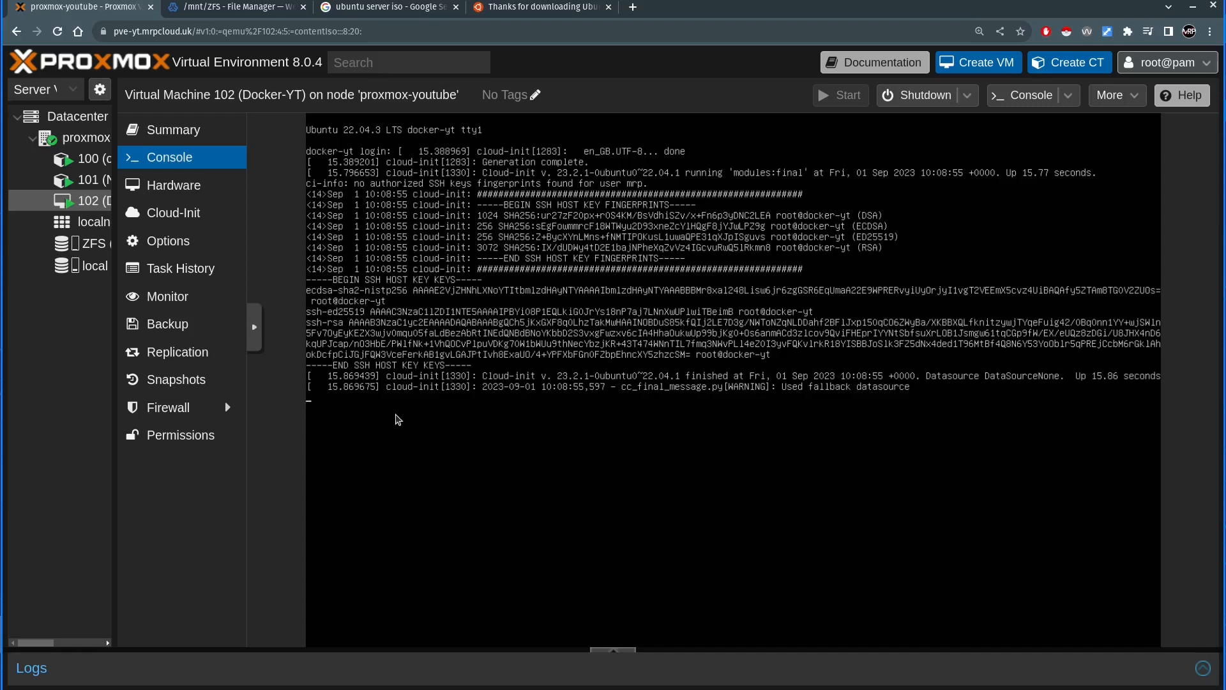
- Log in to docker-yt on the virtual machine's console as mrp with the account password
key(Return)
text(mrp)
key(Return)
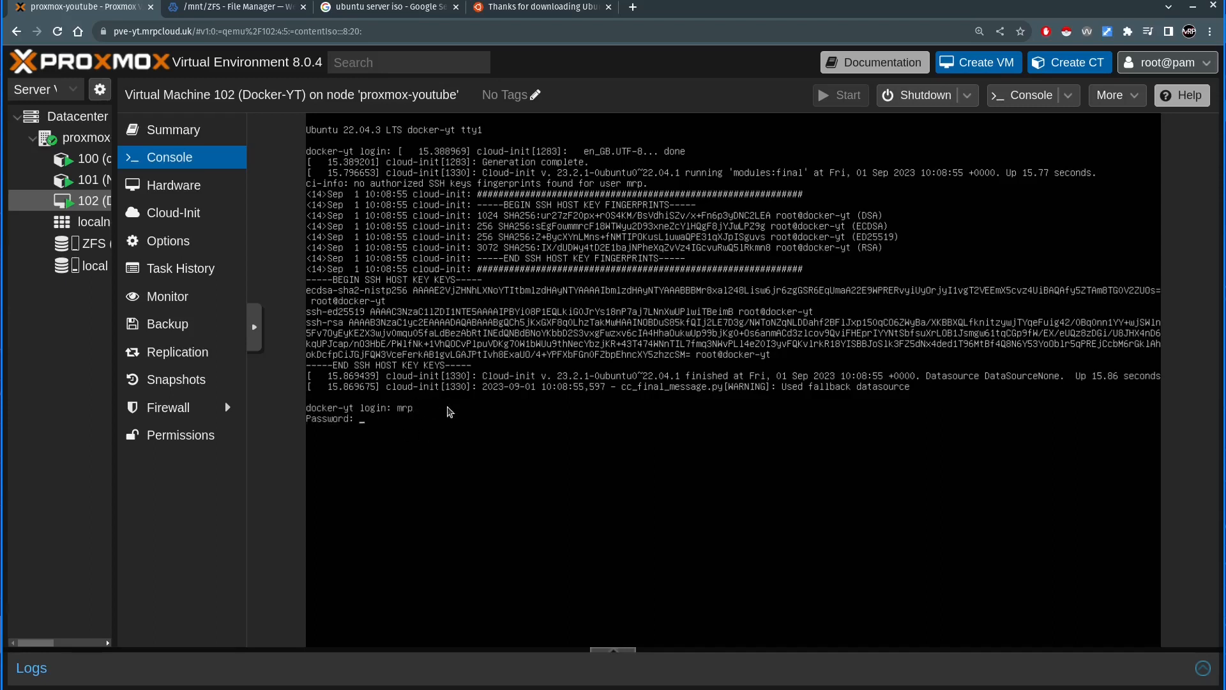
key(Return)
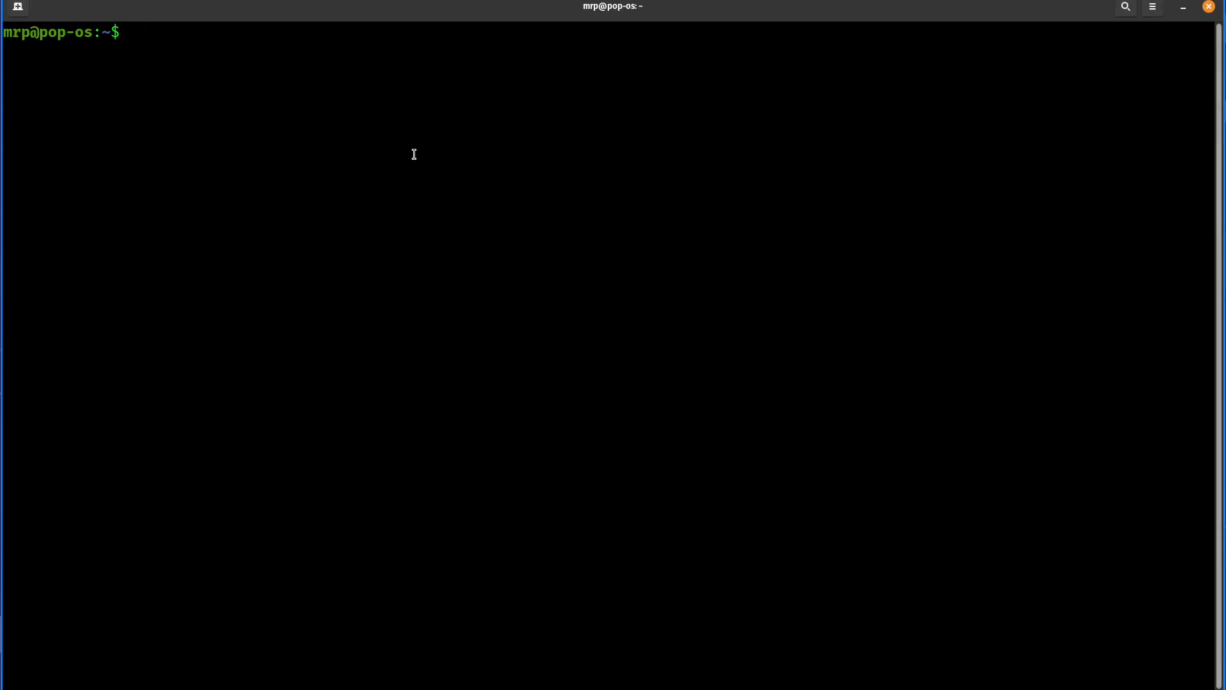
text(ssh root)
key(BackSpace)
key(BackSpace)
key(BackSpace)
key(BackSpace)
text(mrp@192.1678.1)
key(BackSpace)
key(BackSpace)
key(BackSpace)
key(BackSpace)
text(8.178.157)
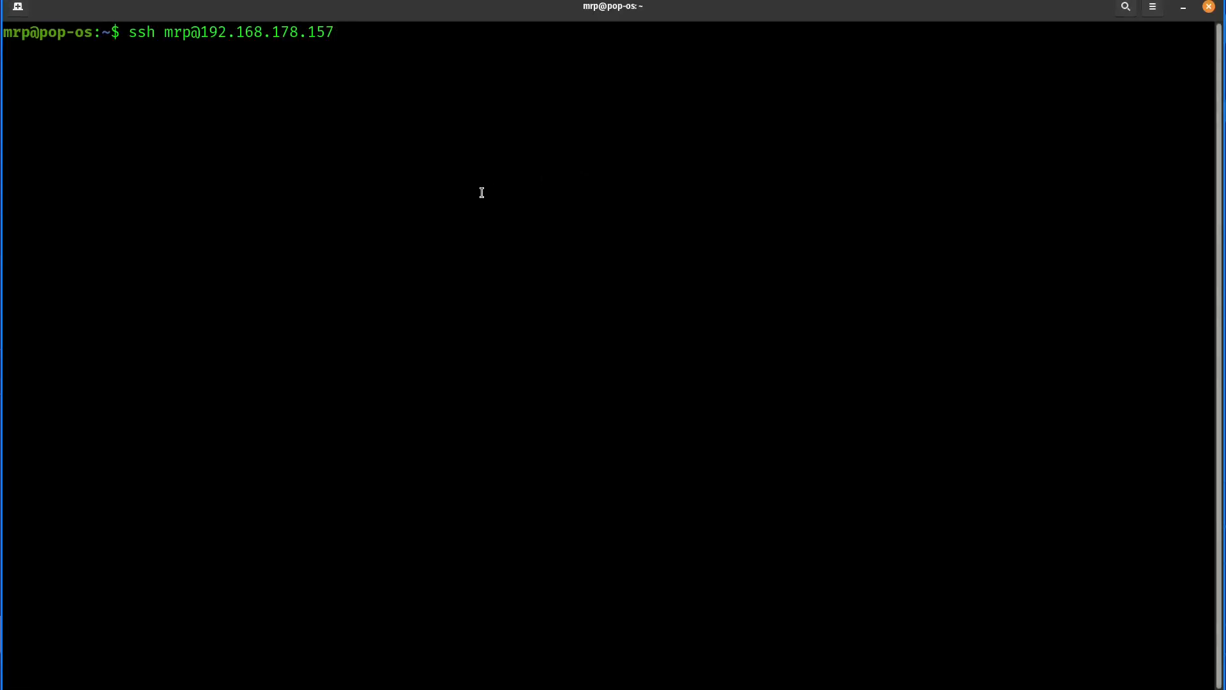
key(Return)
text(yes)
key(Return)
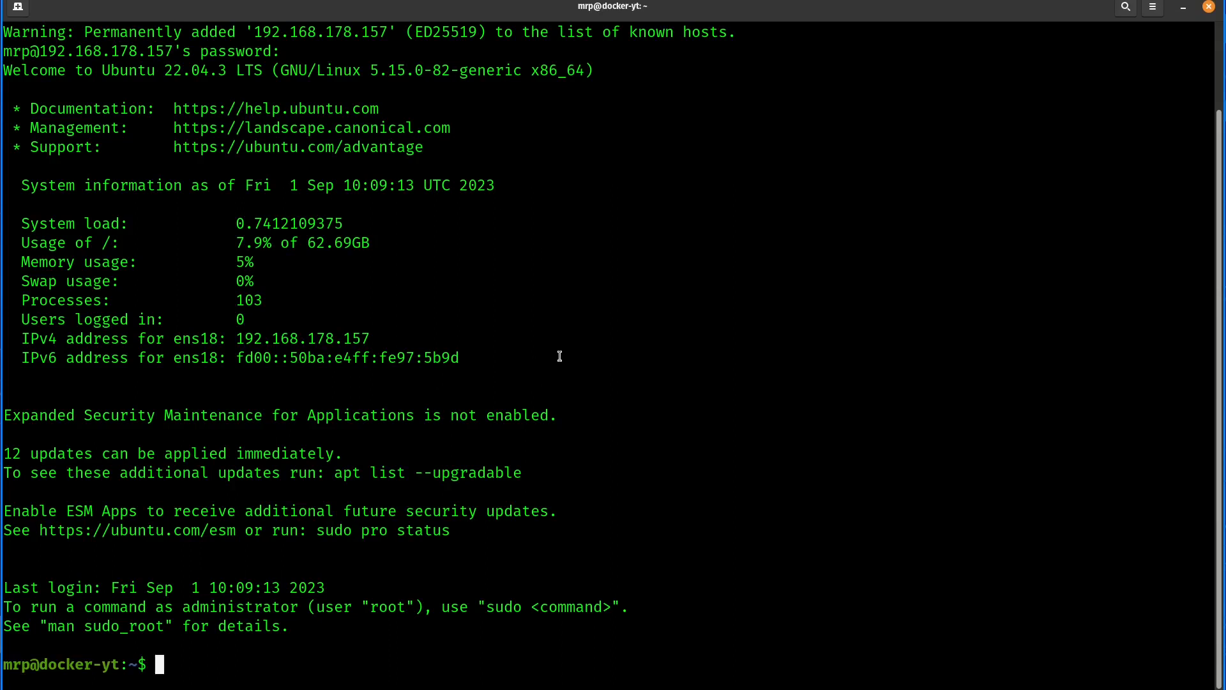
- Clear the terminal, run "sudo apt update && sudo apt upgrade -y" and enter the sudo password
key(ctrl+l)
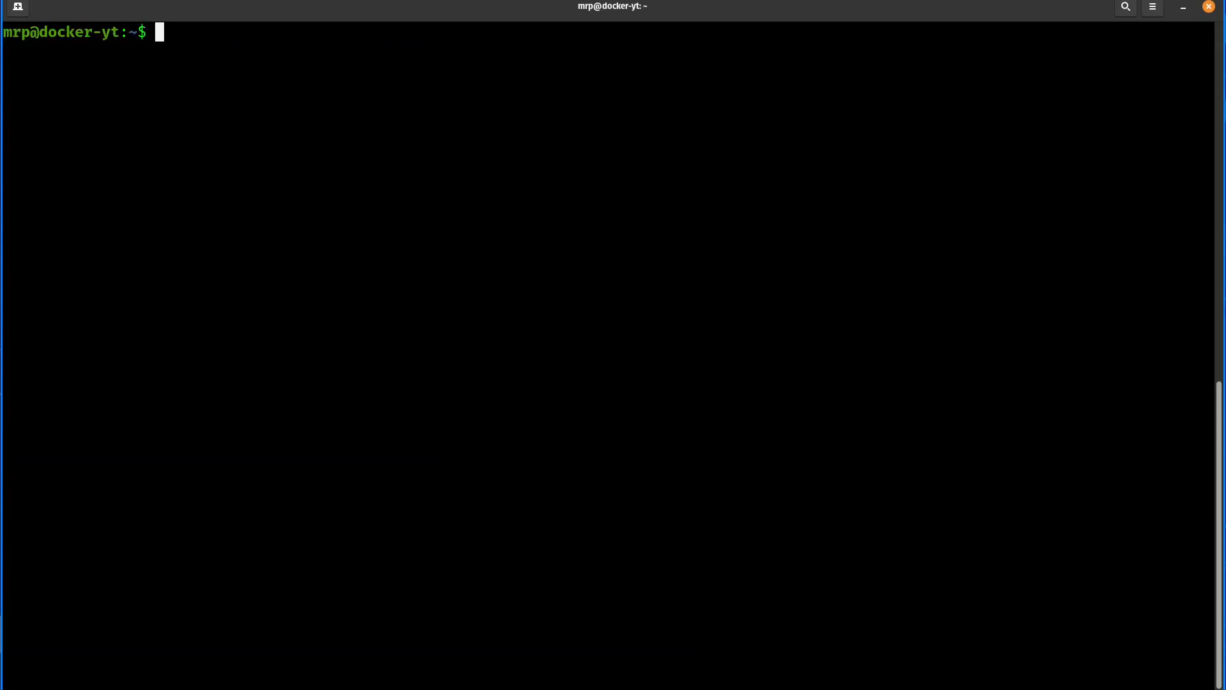
text(apt update &&)
key(BackSpace)
key(BackSpace)
key(ctrl+a)
text(sudo)
key(ctrl+e)
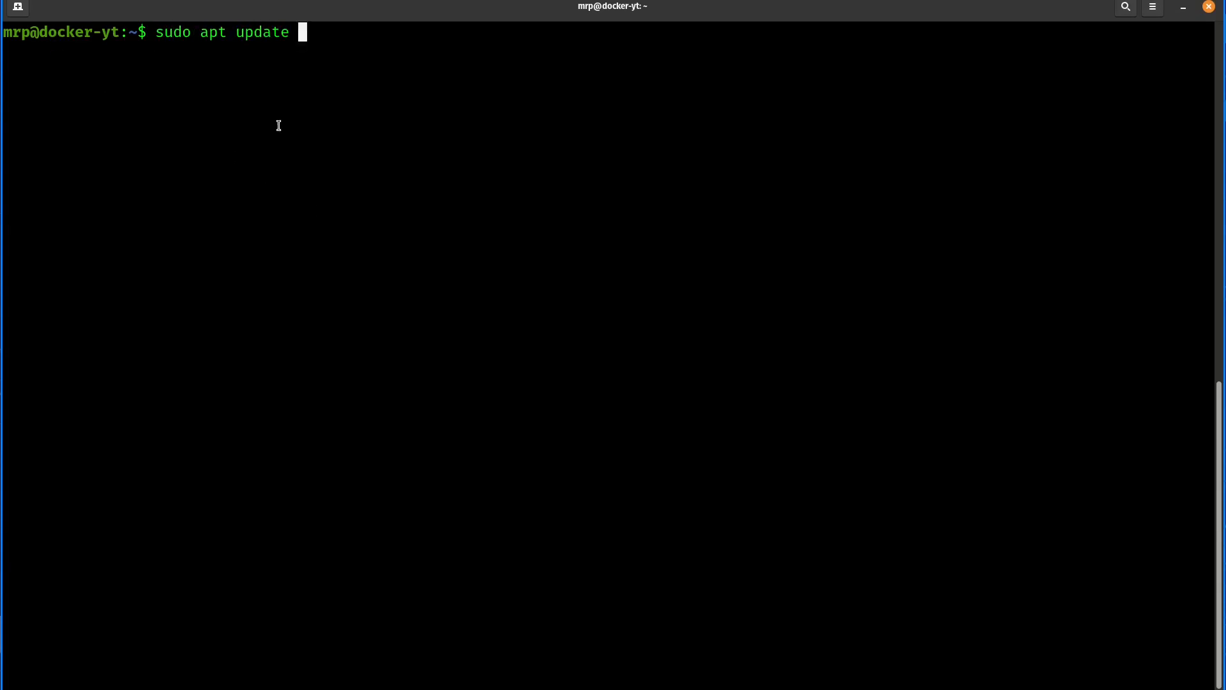
text(&& sudo au)
text(t upgrade -y)
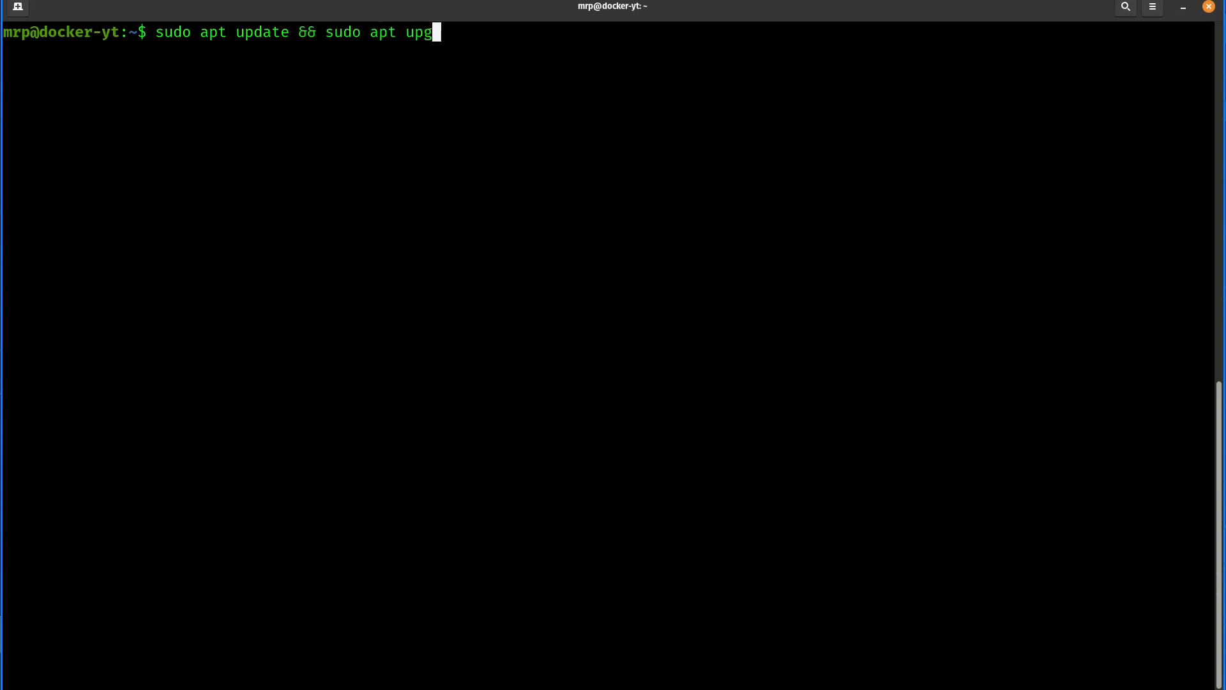
key(Return)
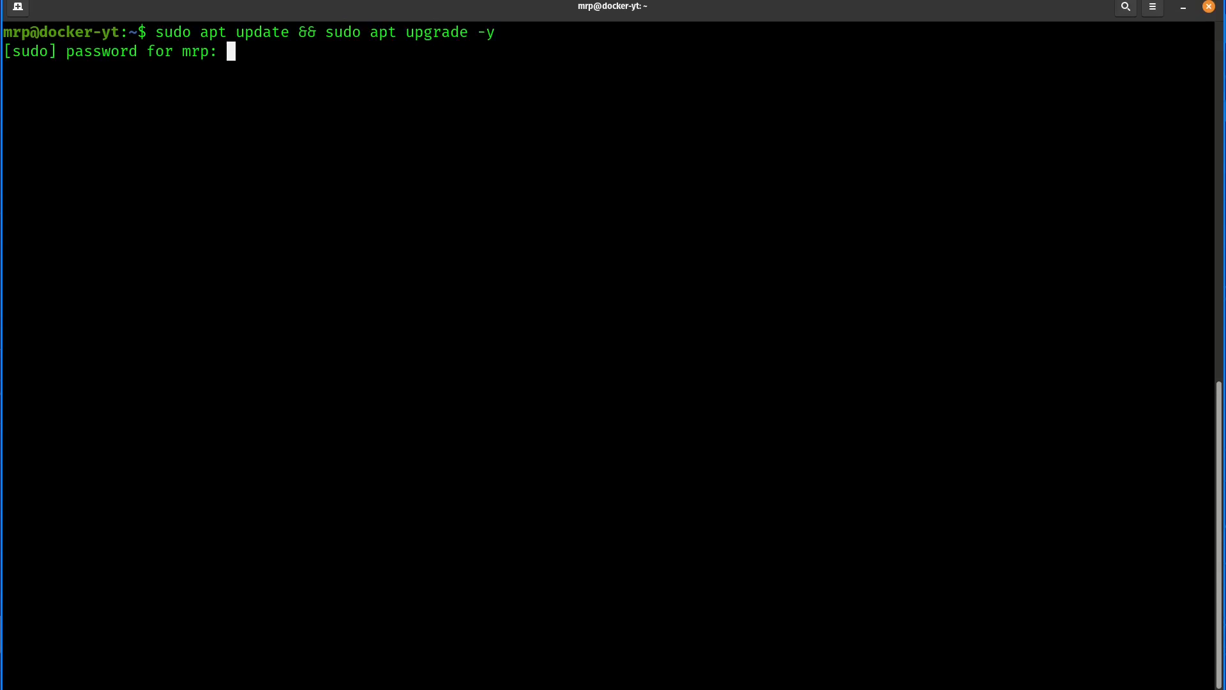
key(Return)
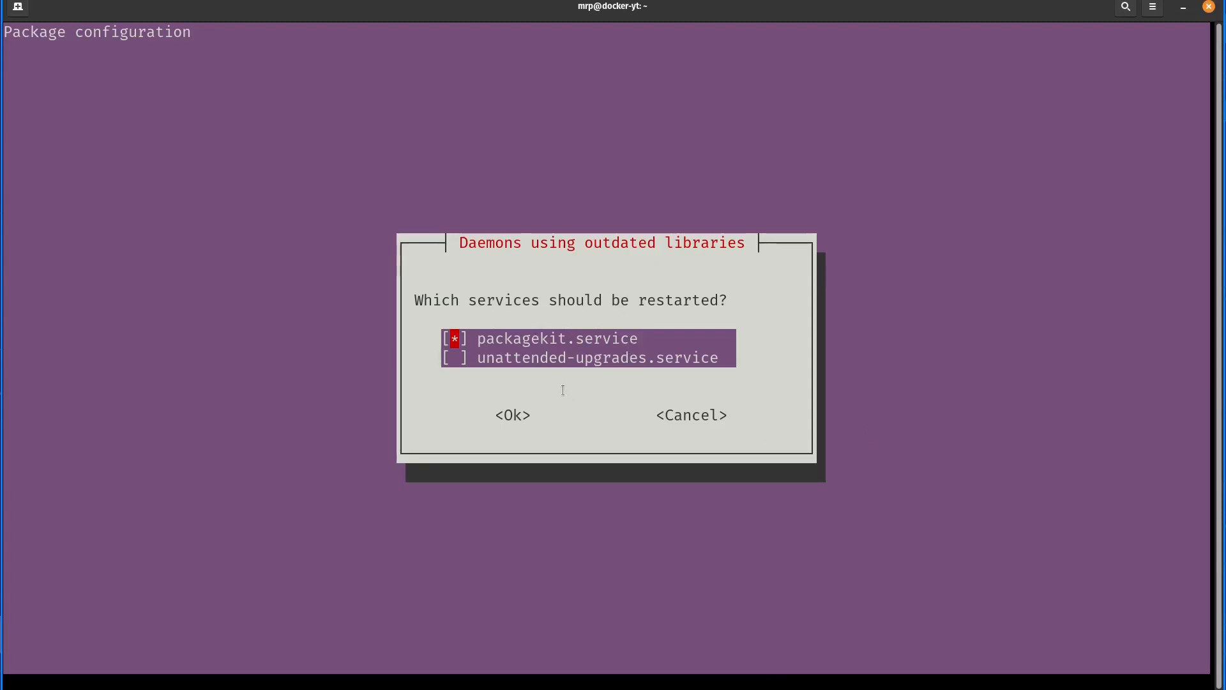
- Accept the default service restart selection, restarting packagekit.service but not unattended-upgrades.service
key(Tab)
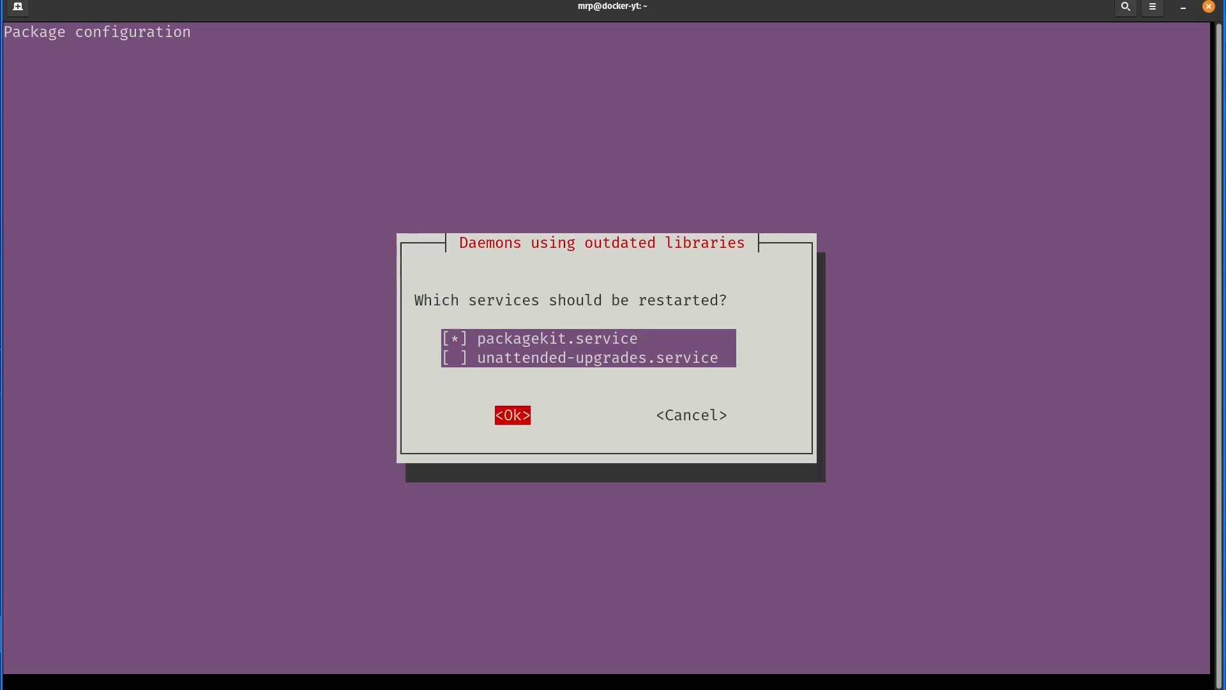
key(Return)
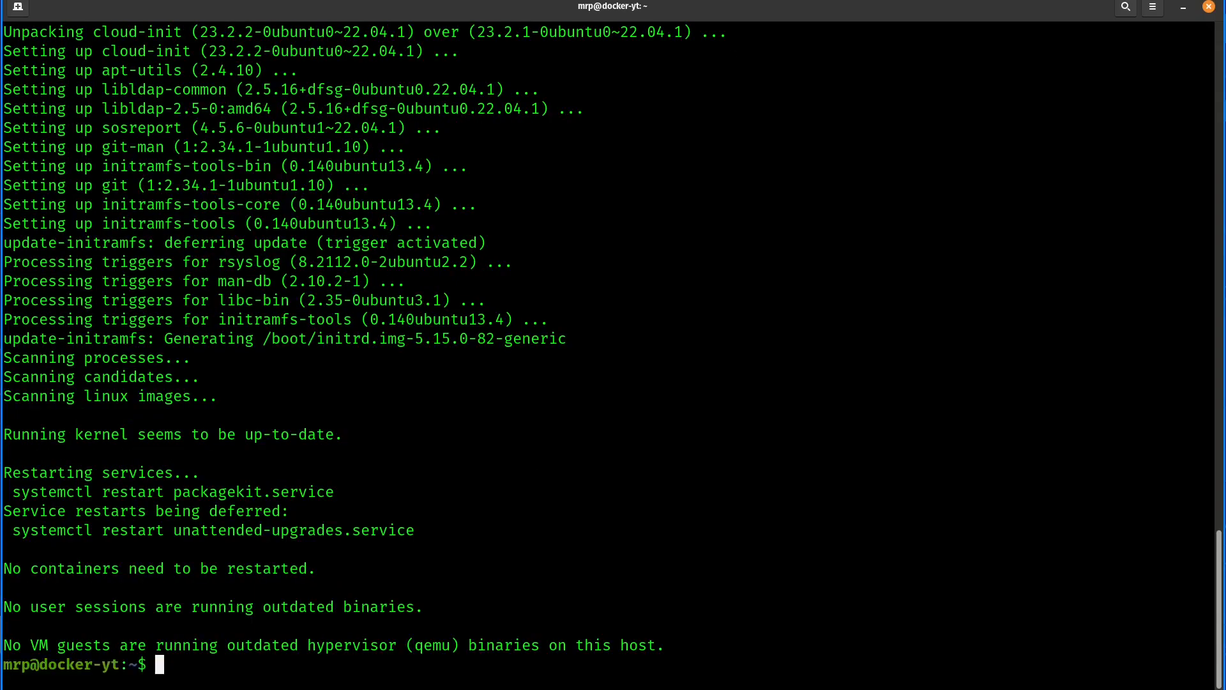
key(Return)
key(Return)
- Clear the terminal and install Docker and Docker Compose with "sudo apt install docker docker-compose -y"
key(ctrl+l)
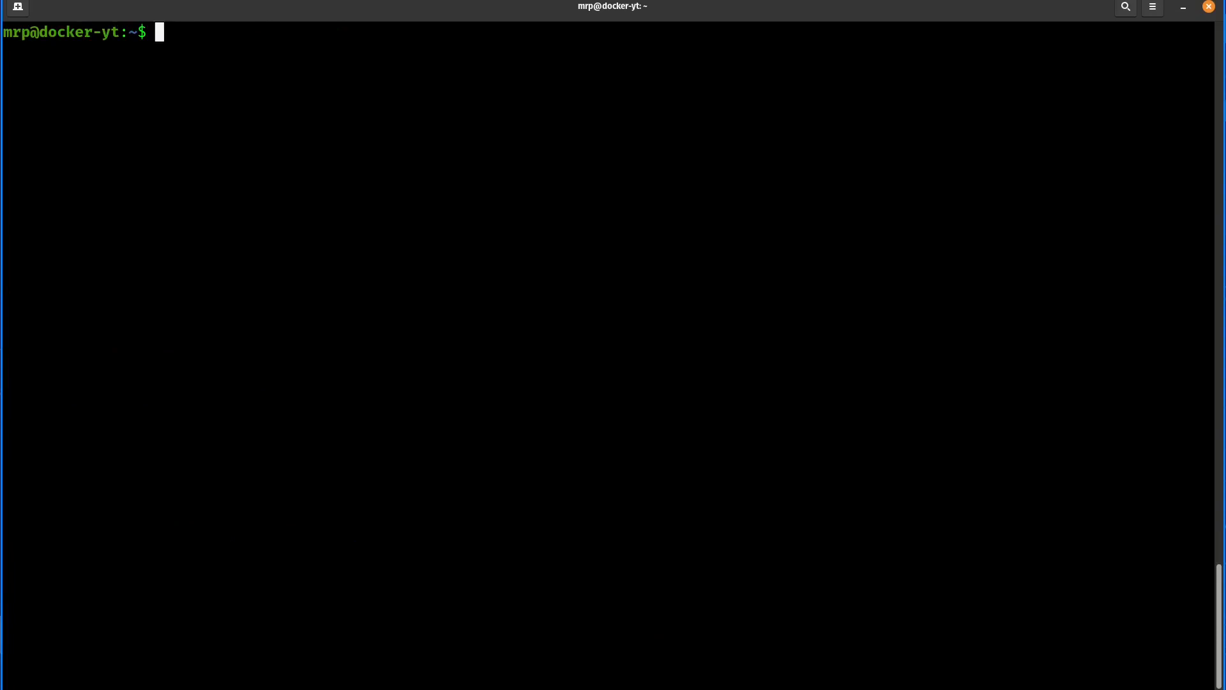
text(sudo apt install )
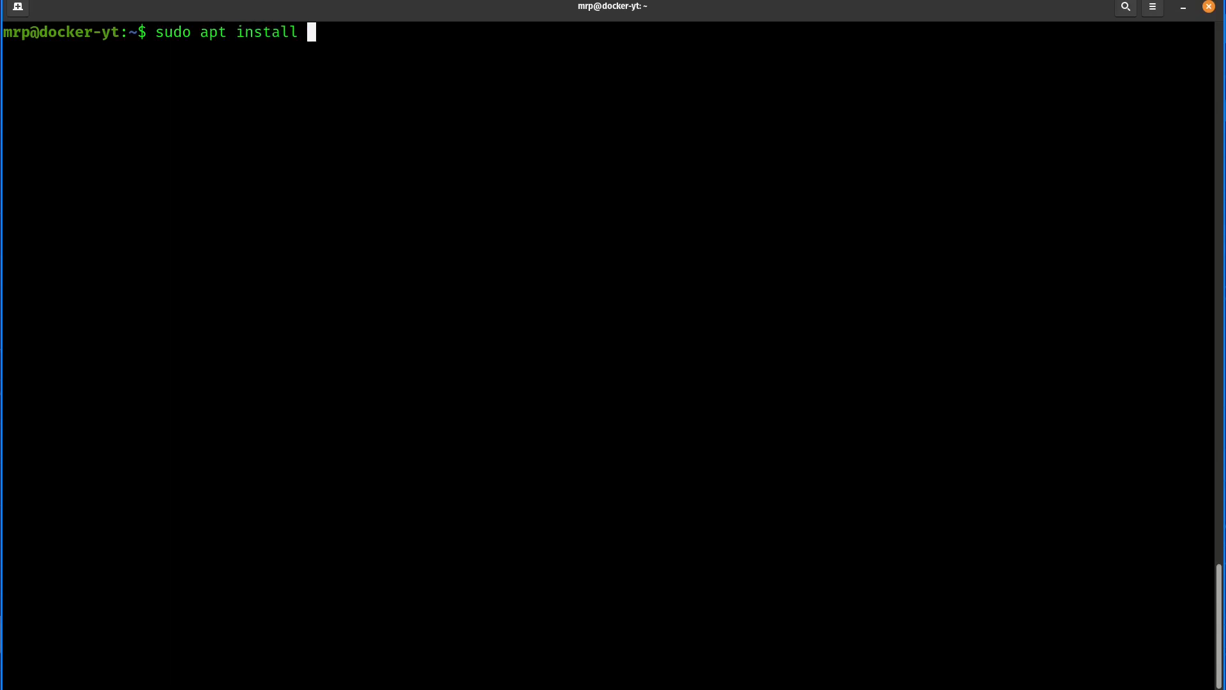
text(docker docker-compose)
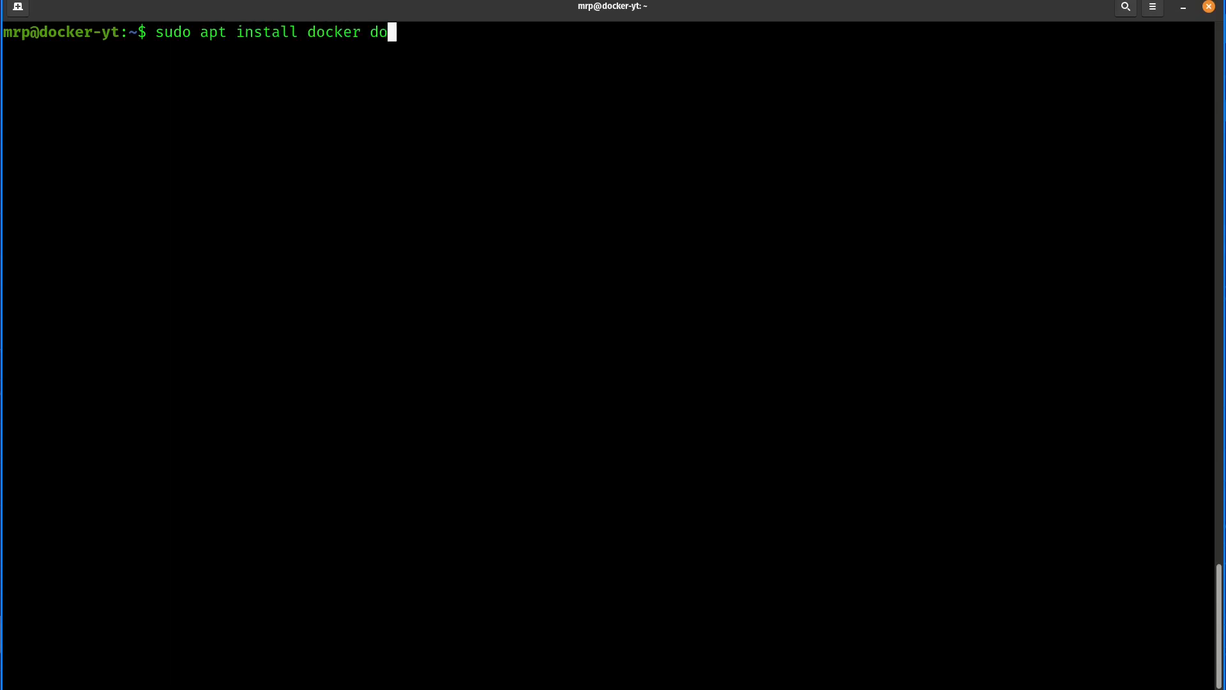
text( -y)
key(Return)
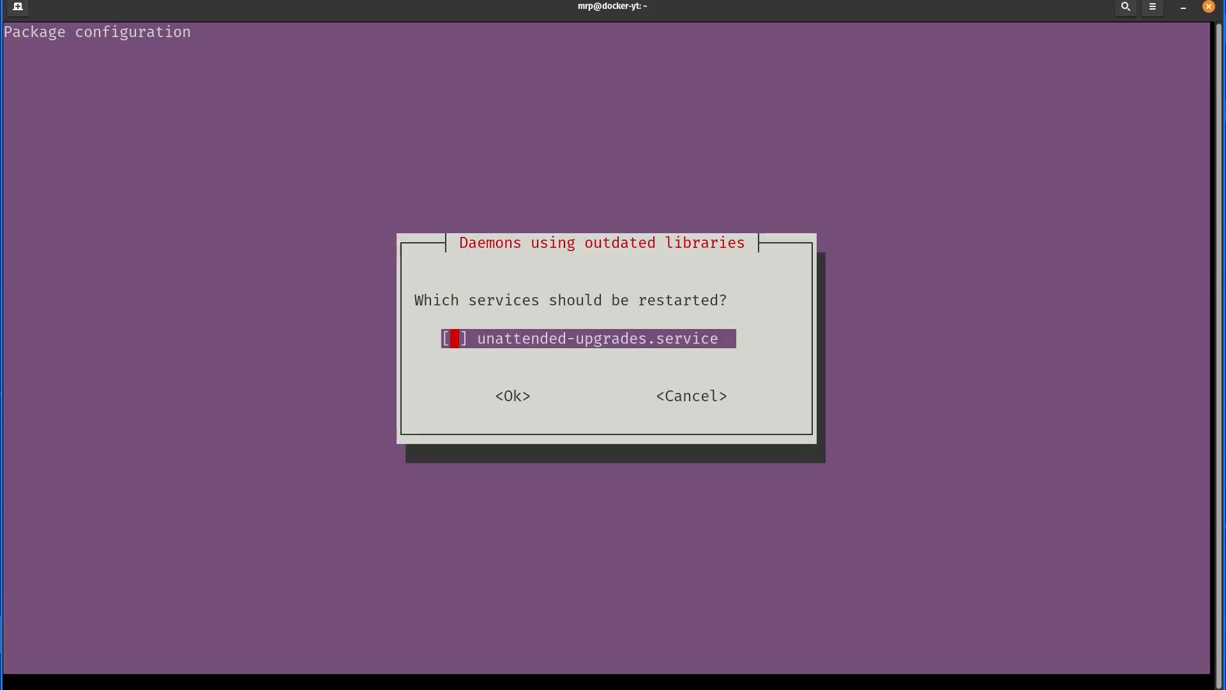
- Accept the service restart selection without restarting unattended-upgrades.service and clear the terminal
key(Tab)
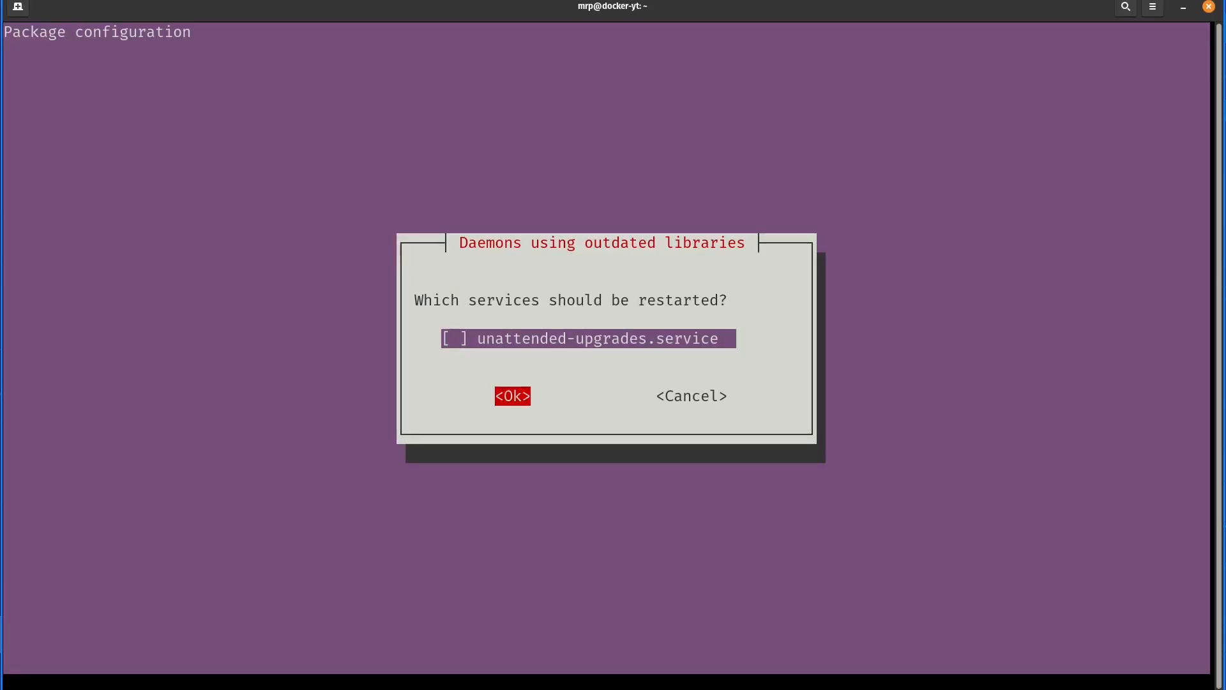
key(Return)
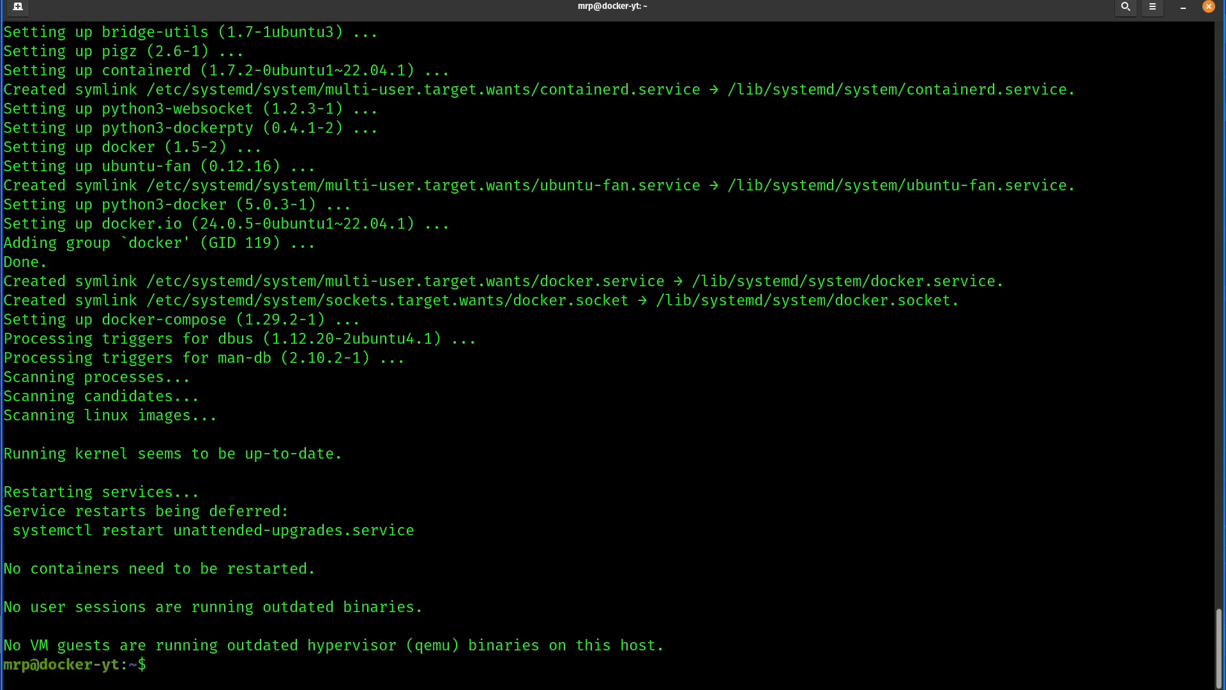
key(ctrl+l)
- Check the installed versions with "docker -v" and "docker-compose -v"
text(do)
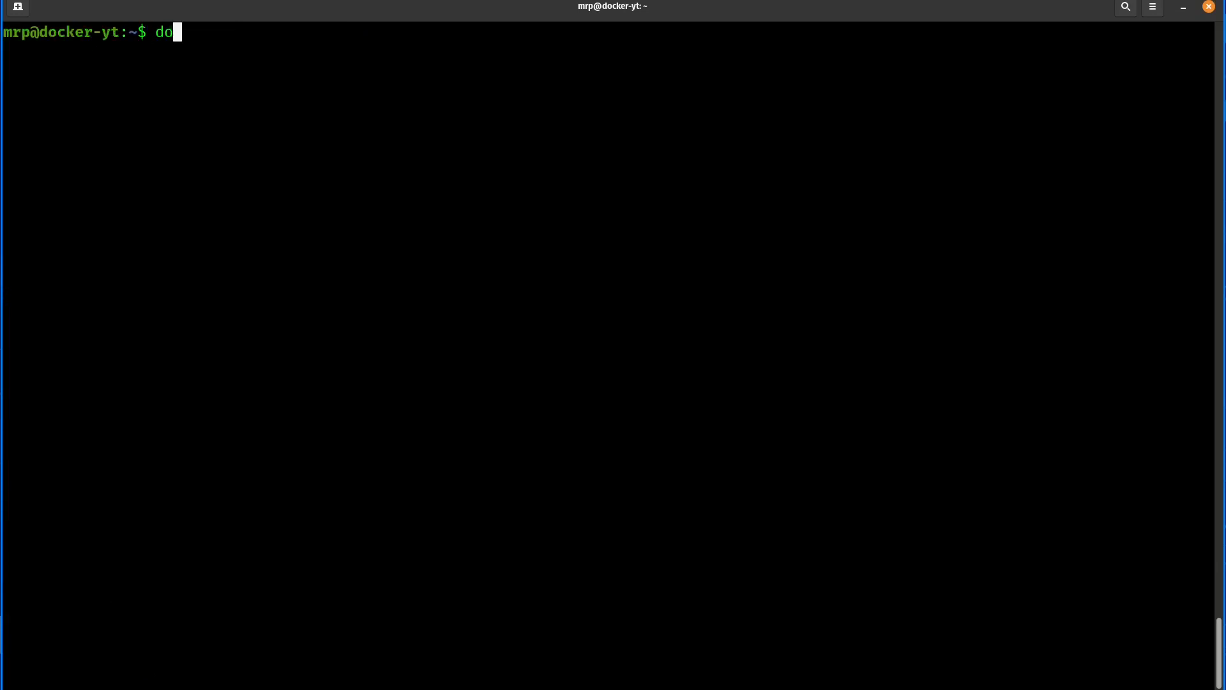
text(cker -v)
key(Return)
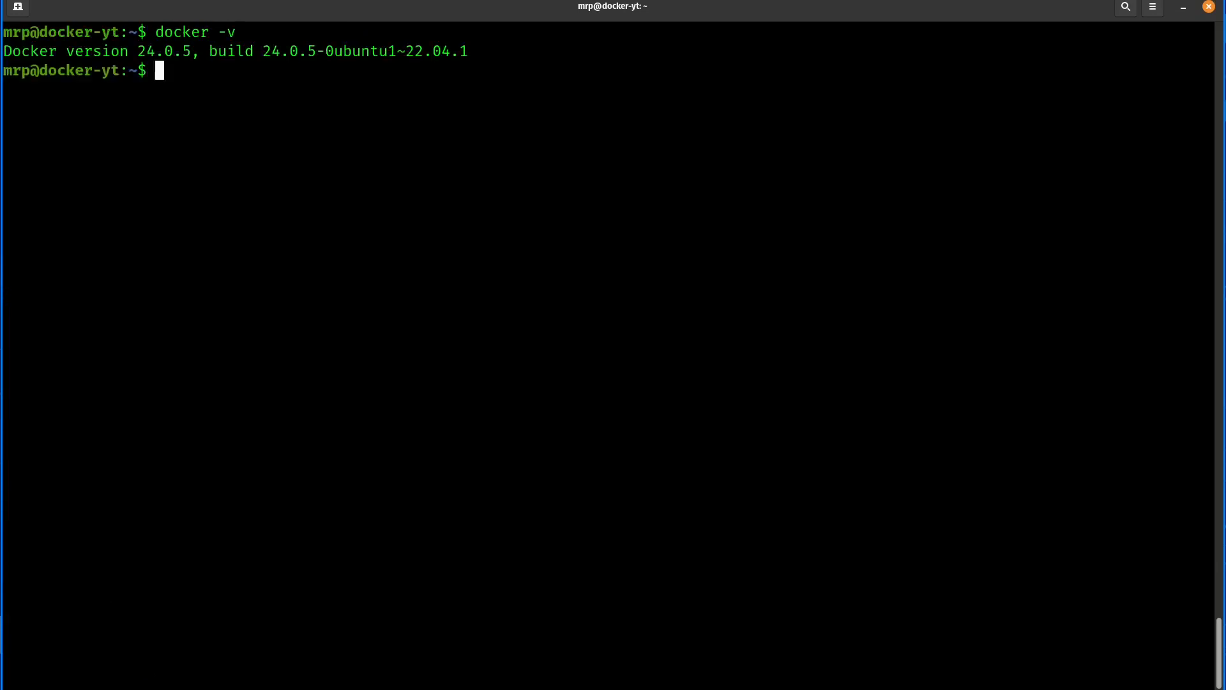
key(Up)
key(BackSpace)
key(BackSpace)
key(BackSpace)
text(-compose )
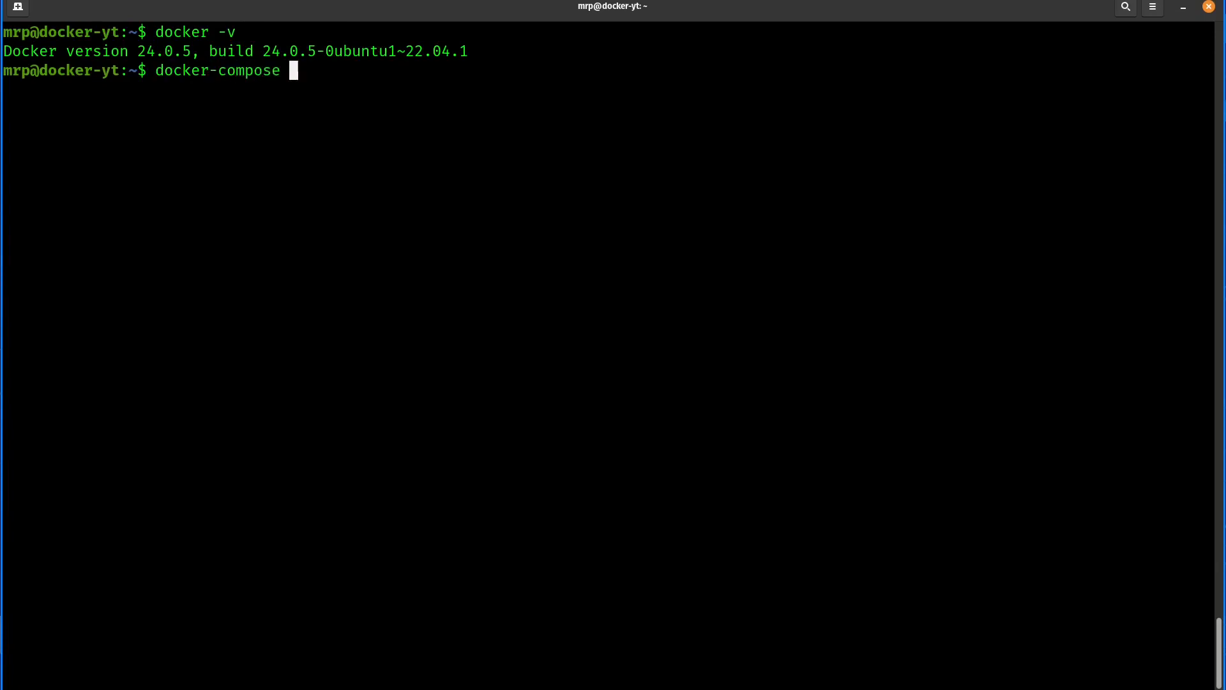
text(-v)
key(Return)
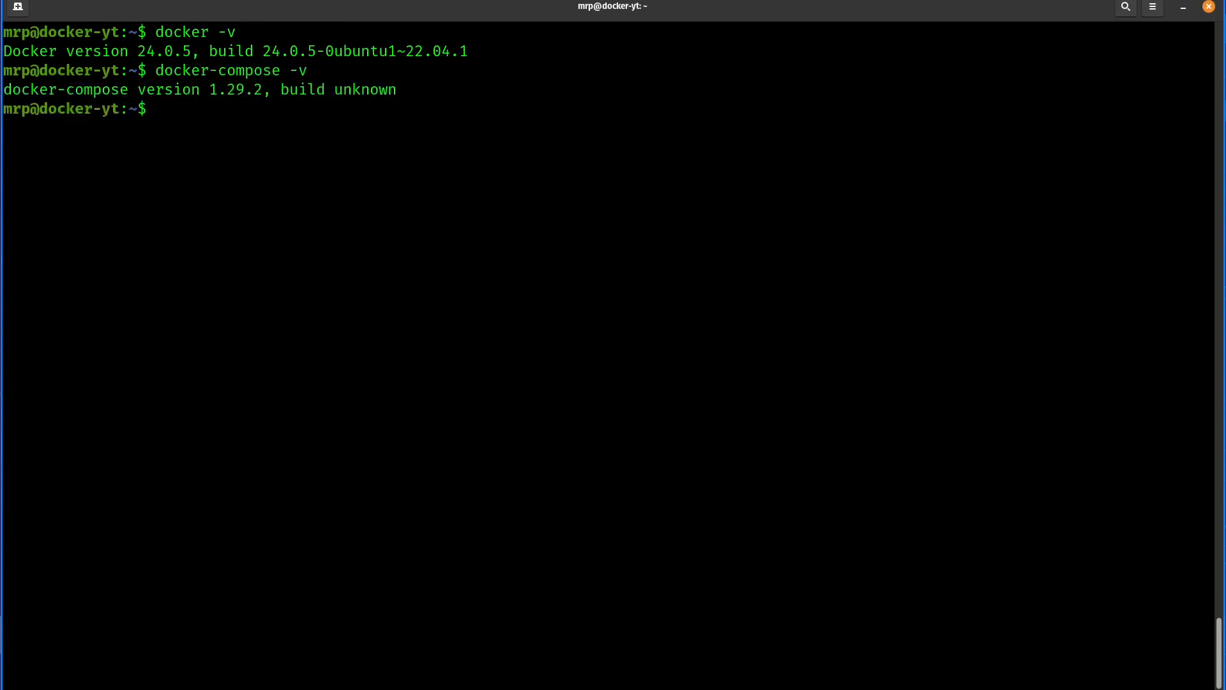
drag(403, 96, 288, 56)
click(201, 189)
text(docker ru)
key(ctrl+c)
text(docker-compose)
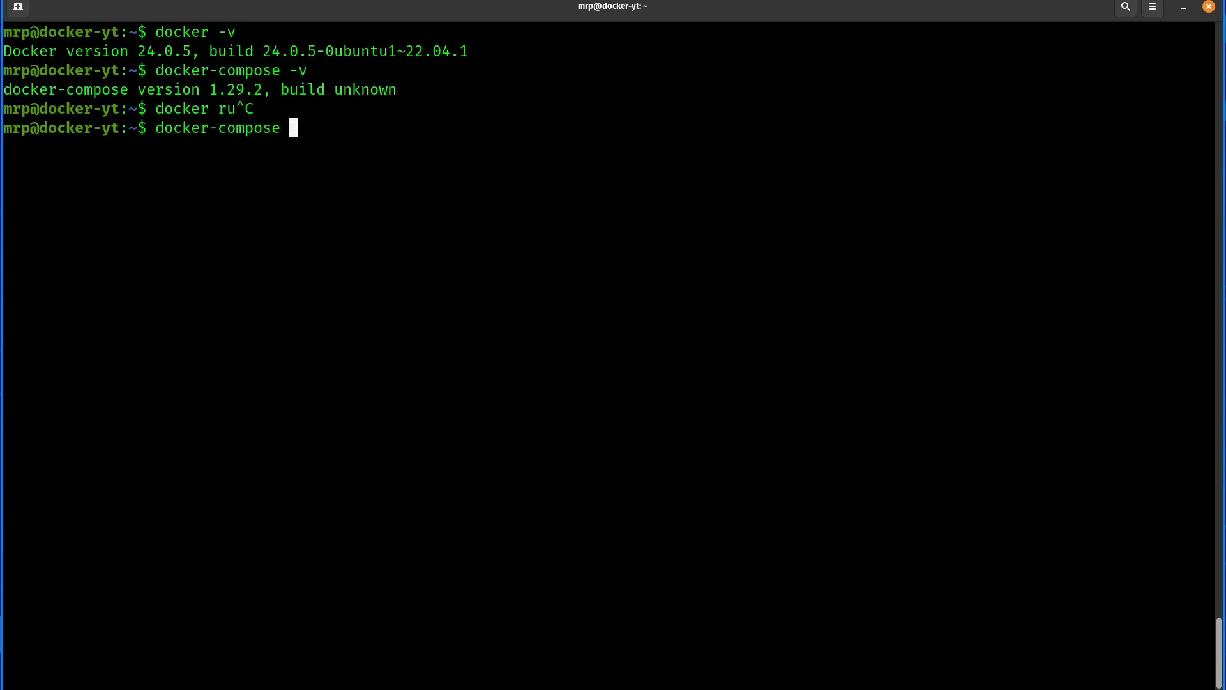
key(ctrl+c)
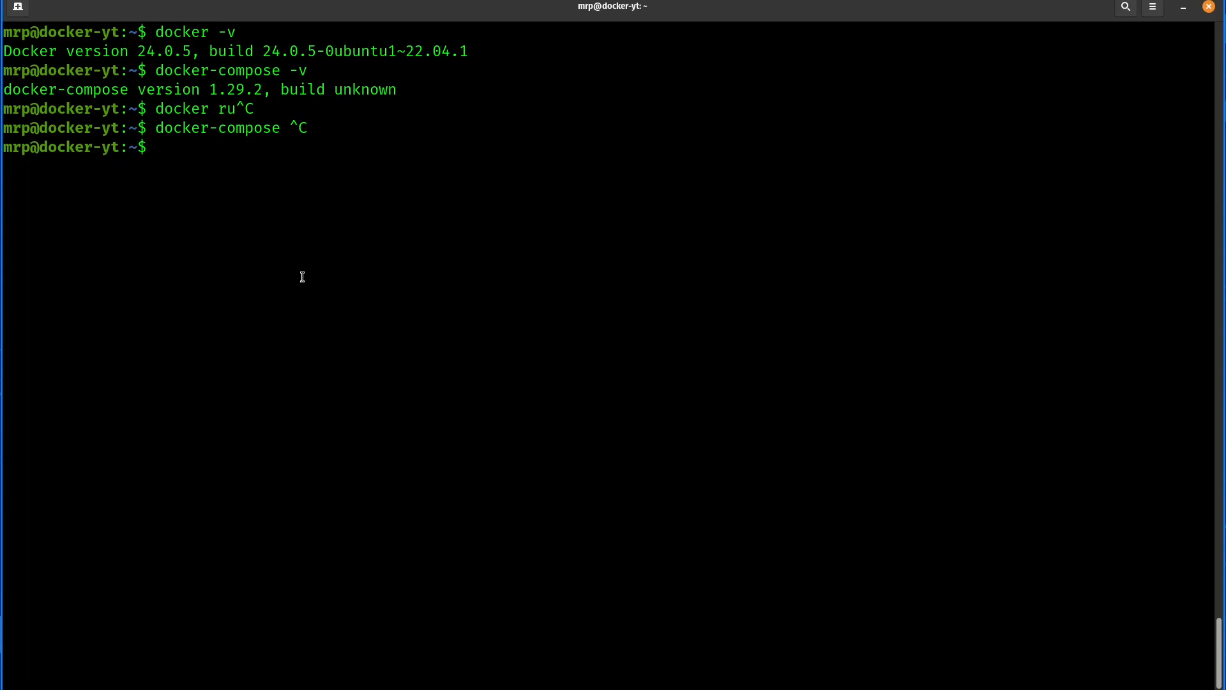
- Print the working directory with "pwd" and create a folder named docker in the home directory
text(pwd)
key(Return)
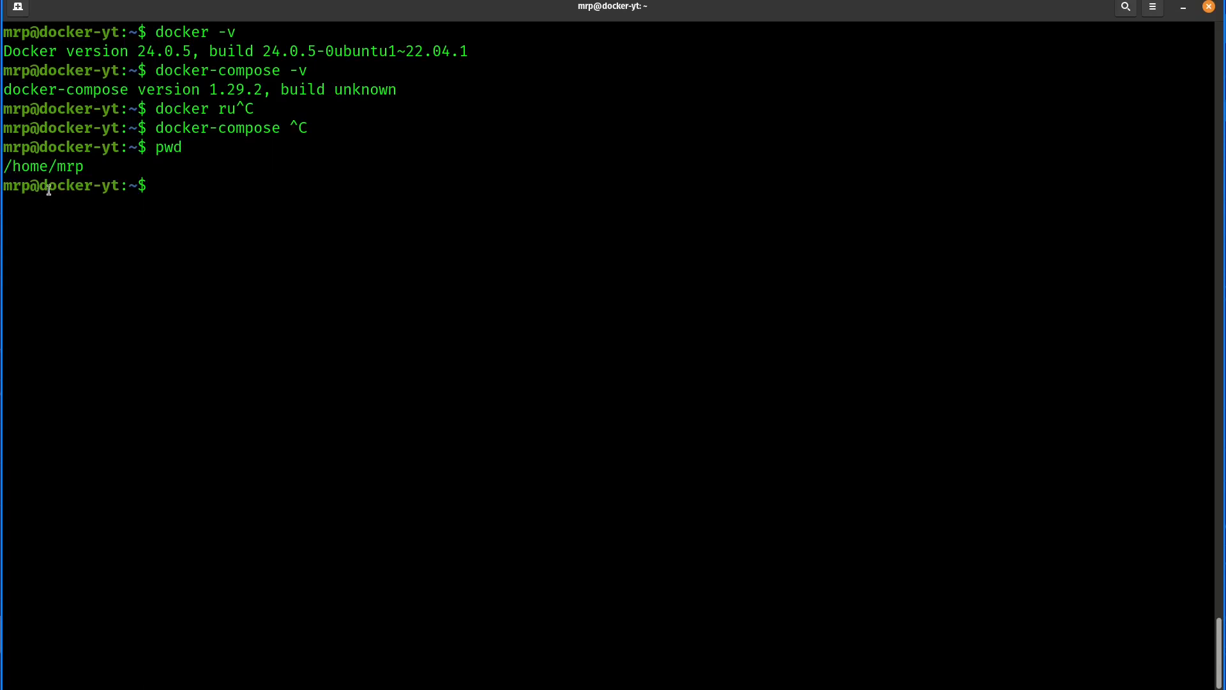
drag(57, 168, 104, 170)
click(59, 167)
text(mkdir docker)
key(Return)
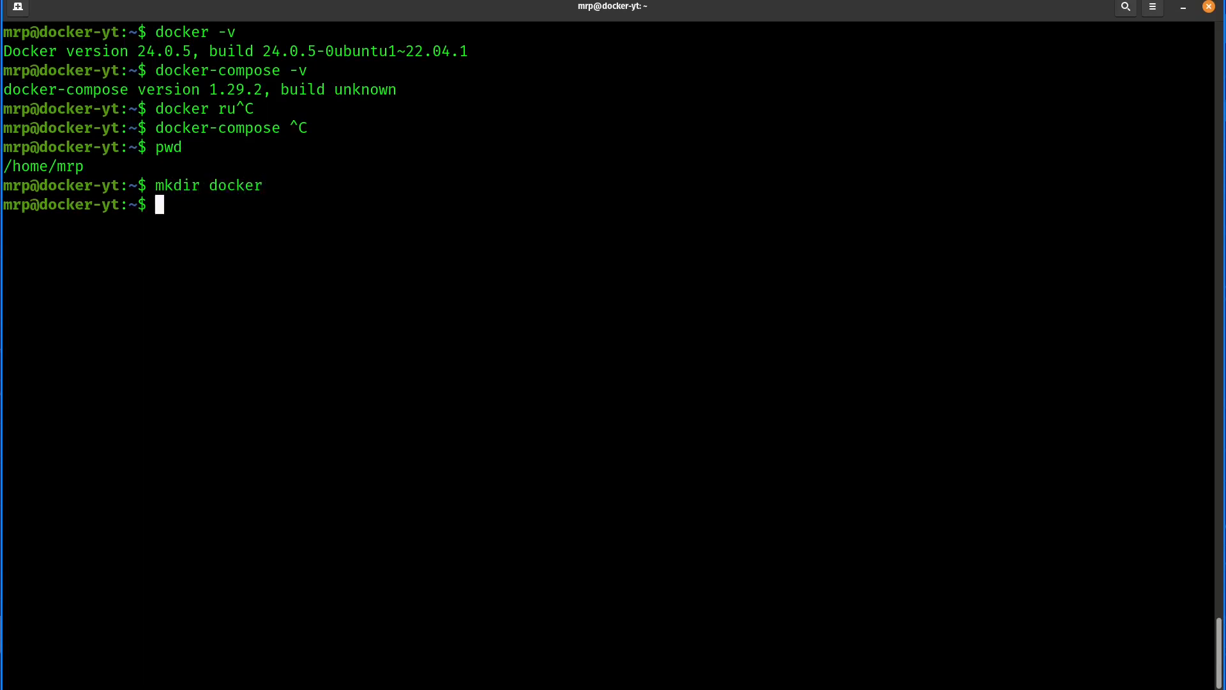
- Change into the docker folder and list its contents with "ls"
text(cd c)
key(BackSpace)
text(d)
key(Tab)
key(Return)
text(ls)
key(Return)
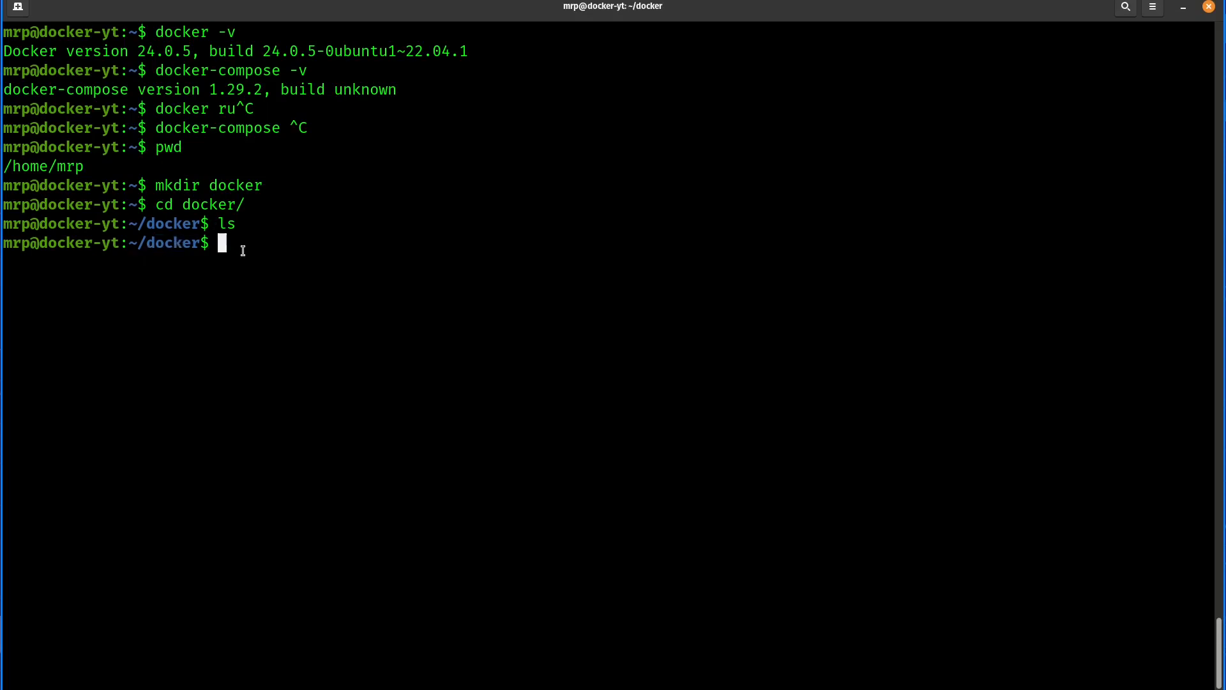
- Create a folder named portainer inside the docker folder and list the directory
text(mkdir portainer)
key(Return)
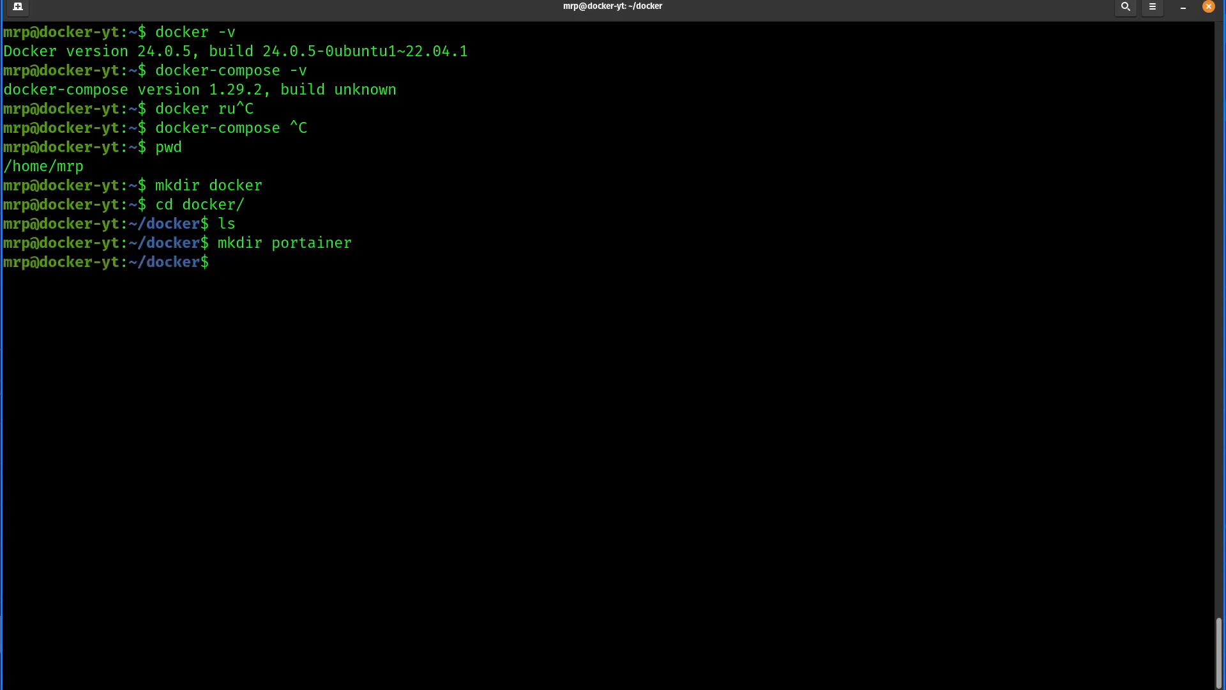
text(ls)
key(Return)
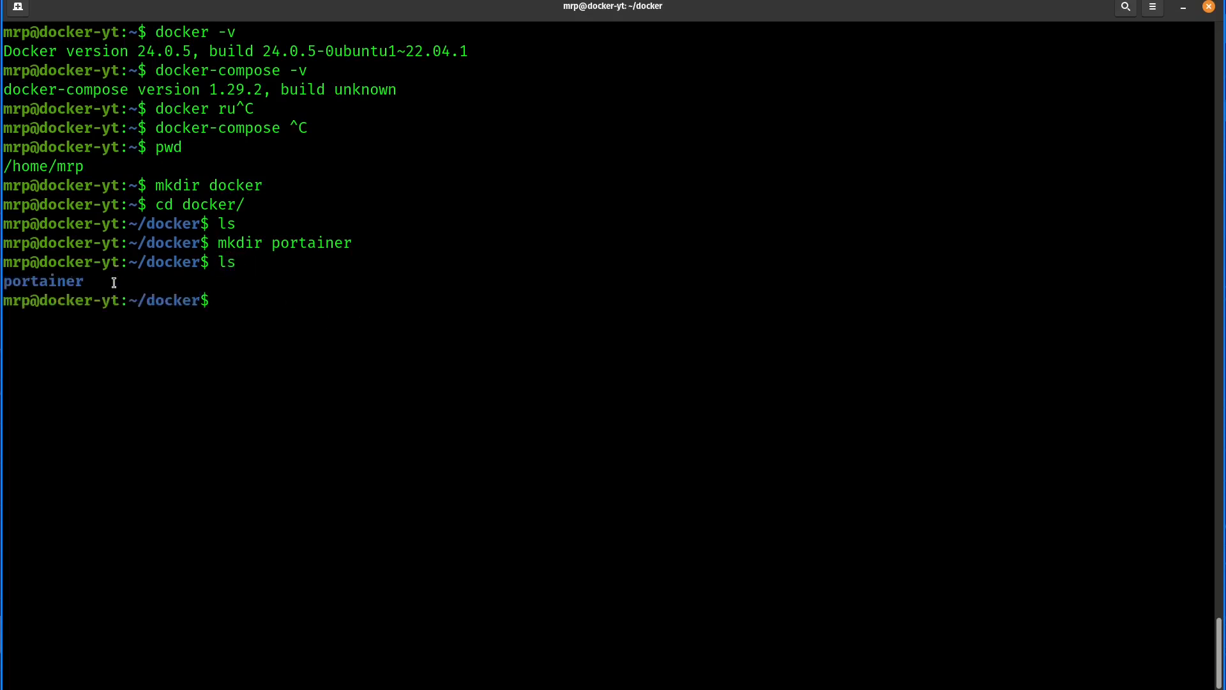
drag(152, 302, 202, 302)
click(220, 301)
- Change into the portainer folder and create a subfolder named portainer-date
text(cd portainer/)
key(Return)
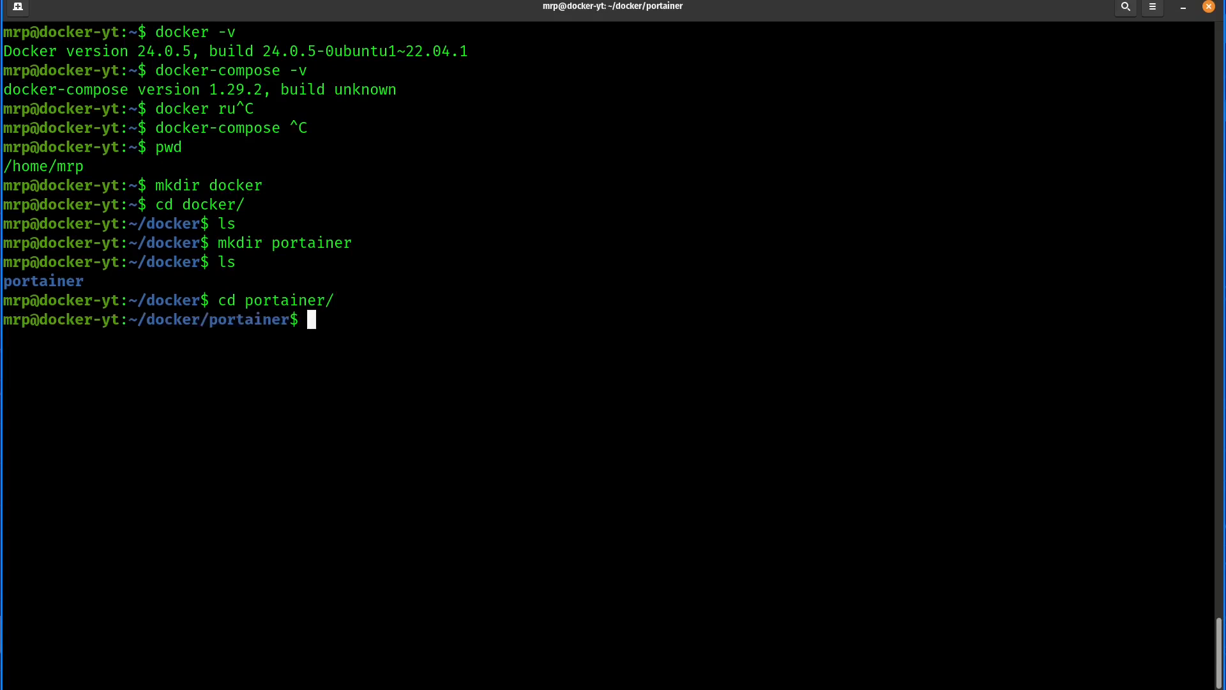
text(mkdir portainer-date)
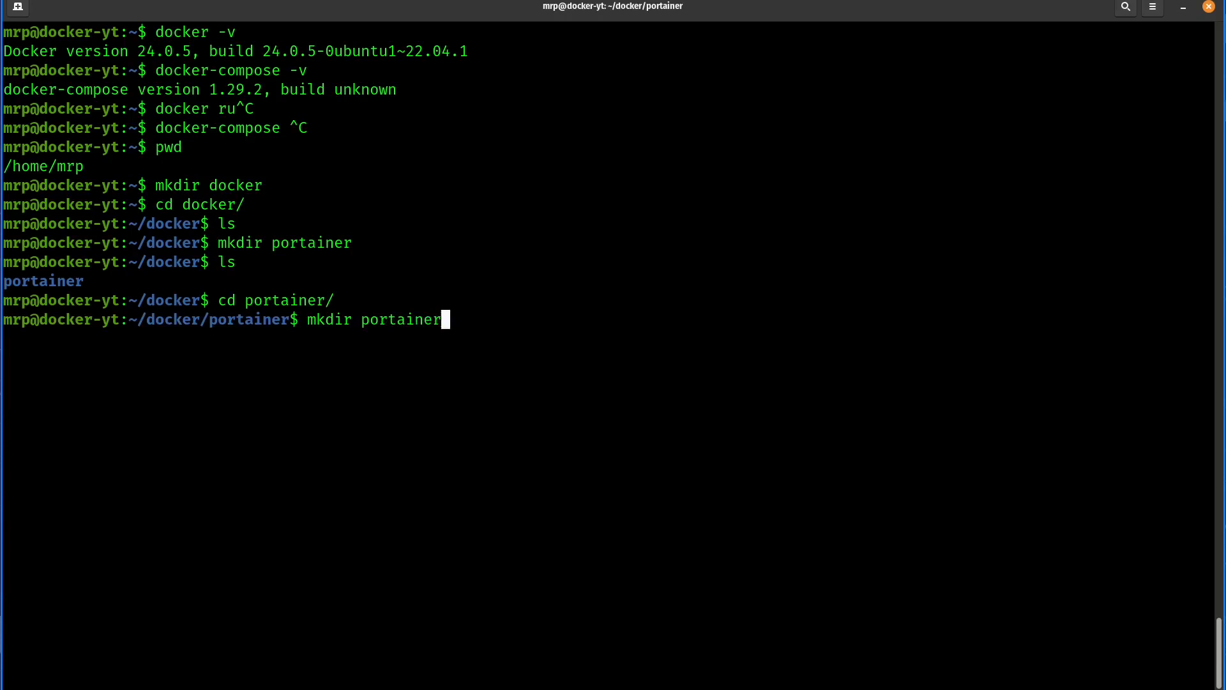
key(Return)
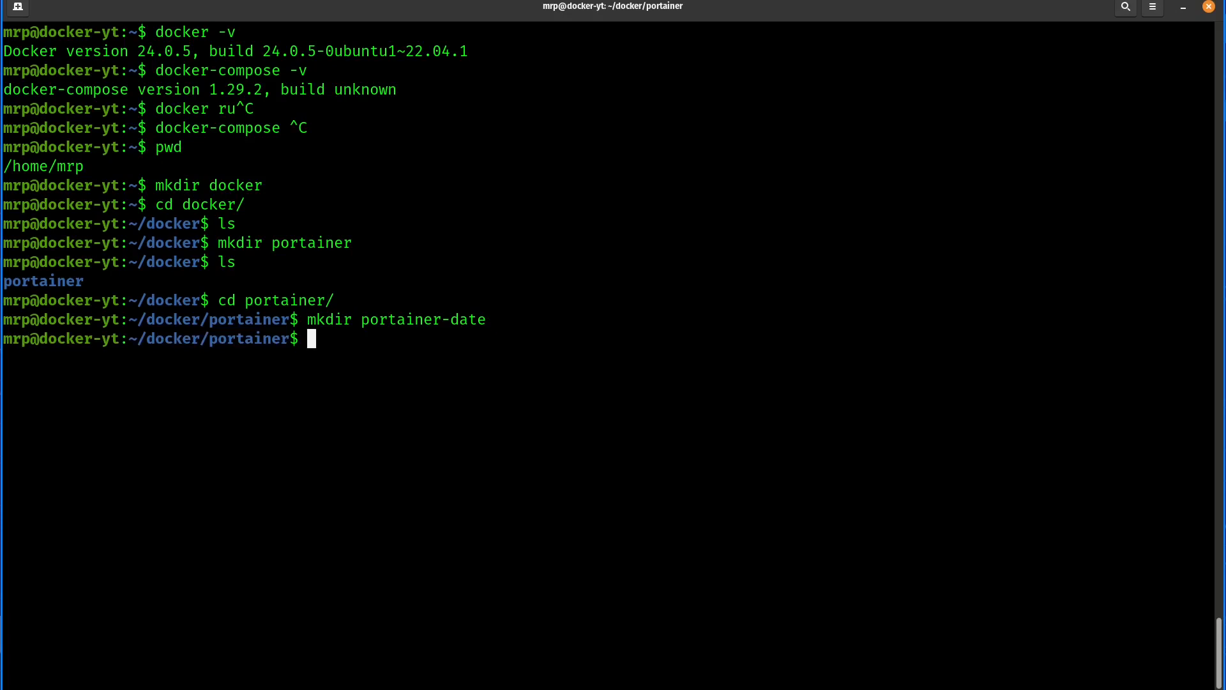
- Create an empty docker-compose.yml file with touch and list the portainer folder in detail with "ll"
text(touch docker-compose.yml)
key(Return)
text(ll)
key(Return)
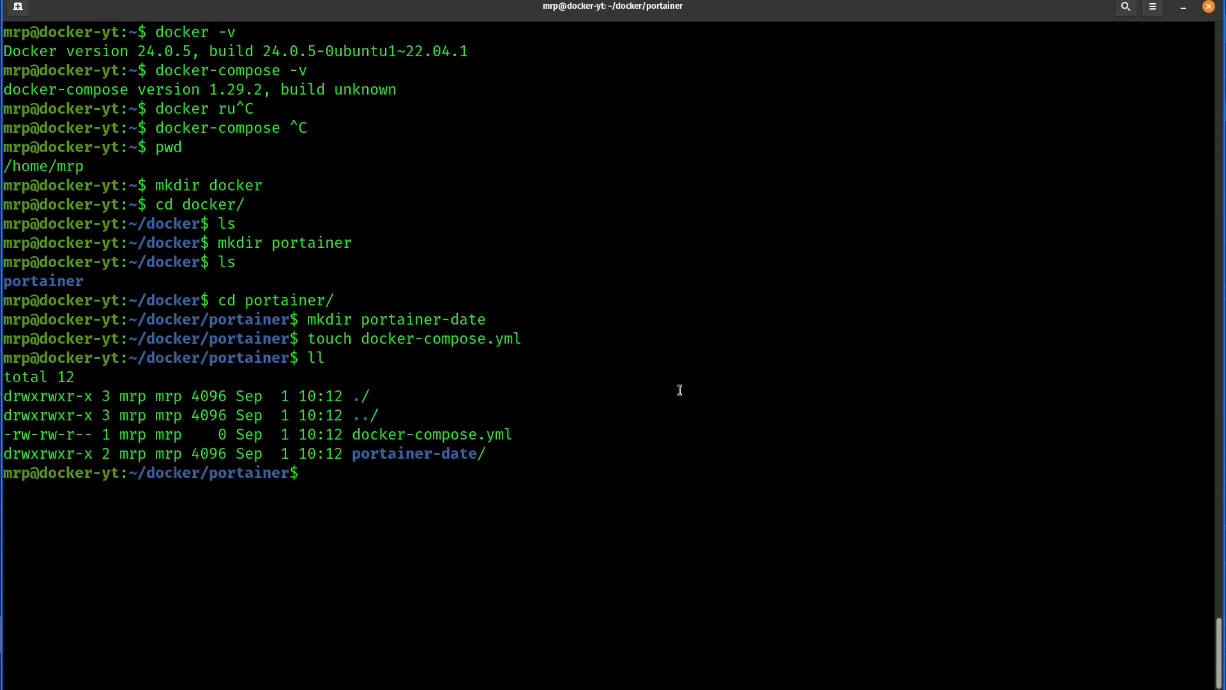
drag(511, 435, 471, 456)
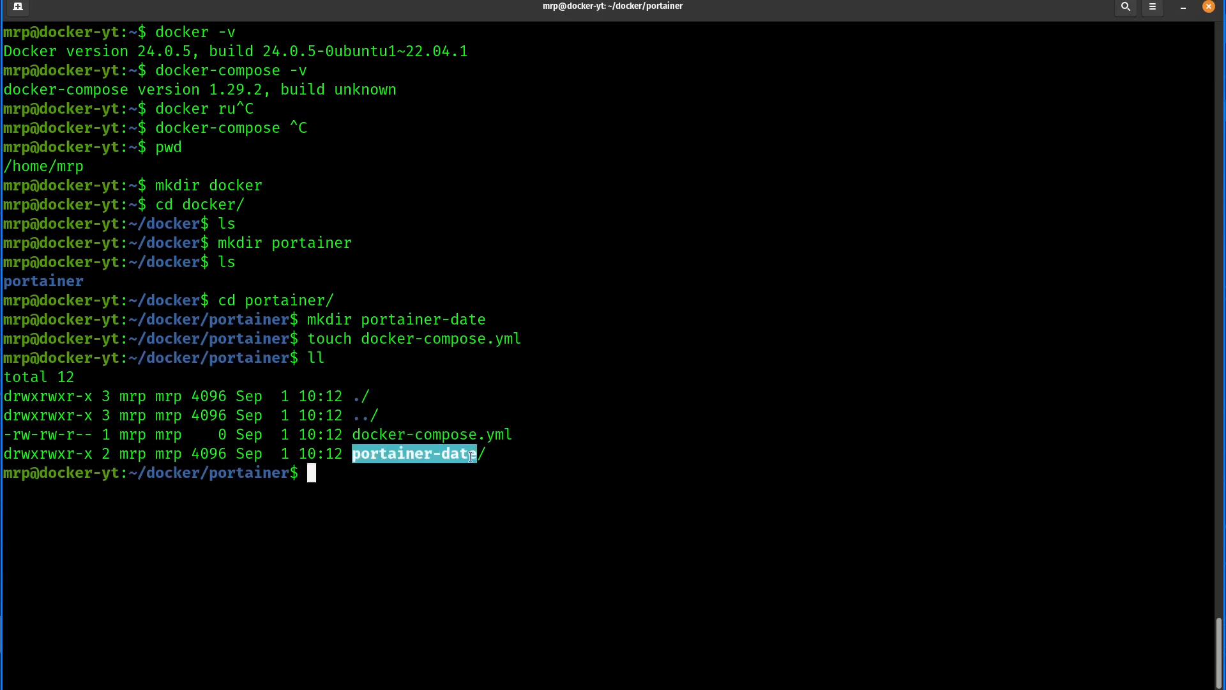
click(471, 456)
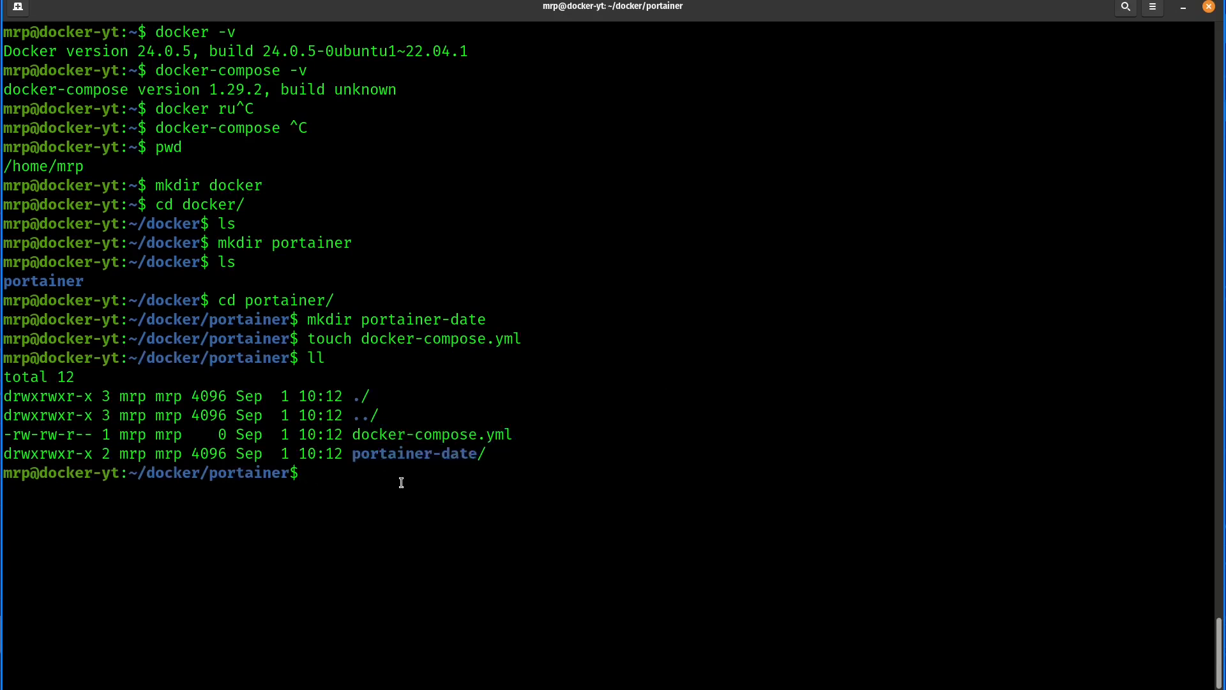
- Open docker-compose.yml in nano and paste the copied Portainer service definition from the clipboard
text(nano do)
key(Tab)
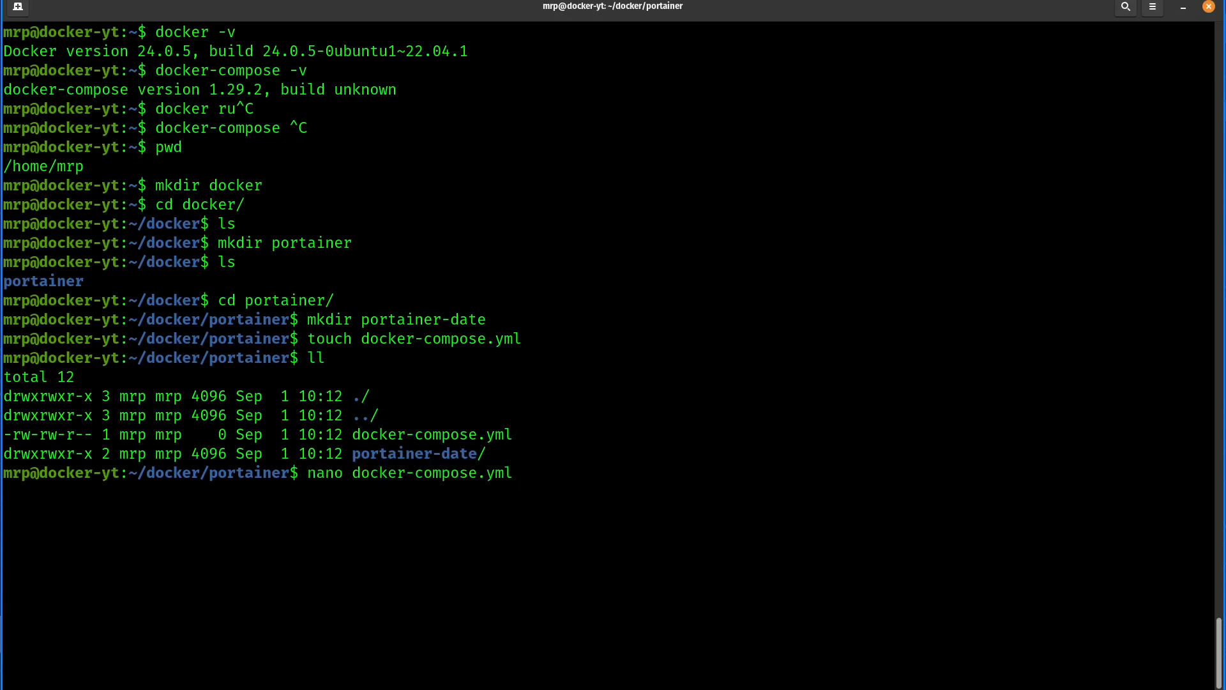
key(Return)
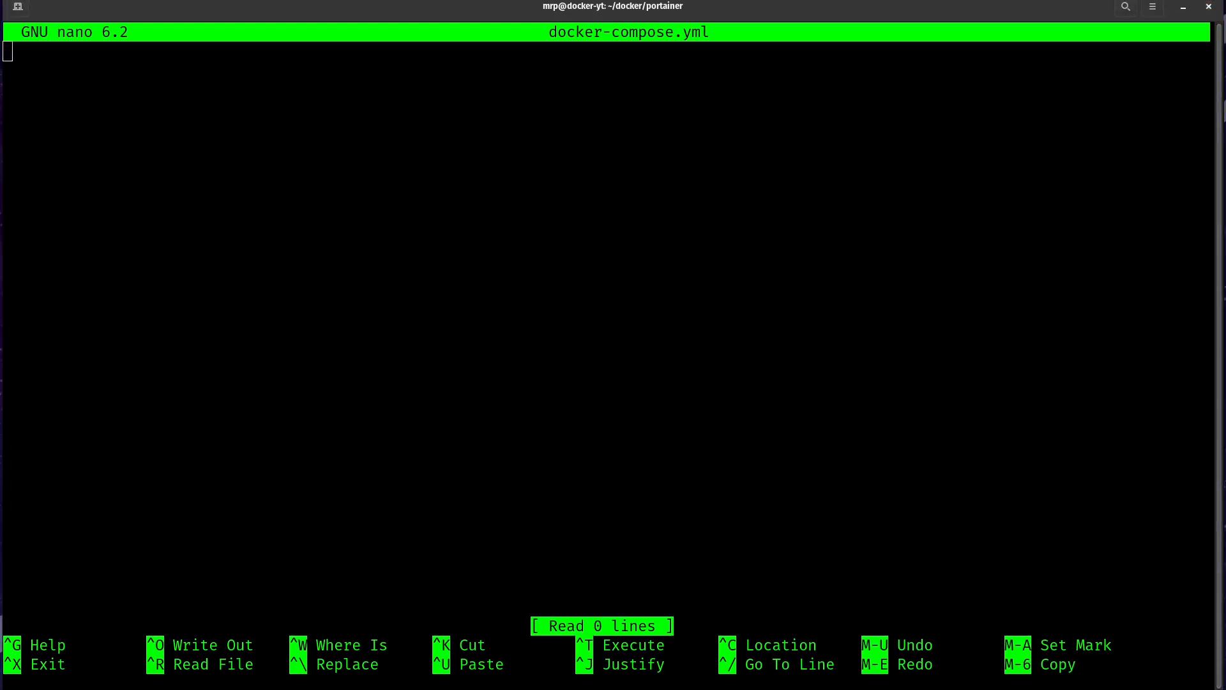
right_click(292, 171)
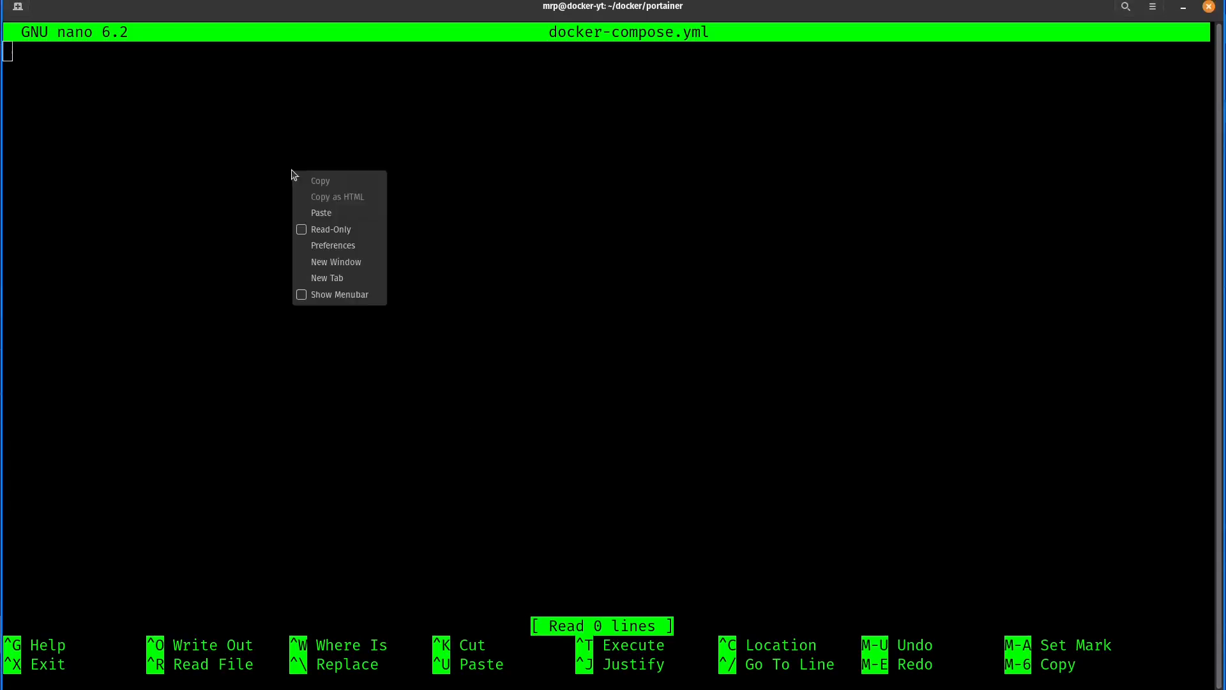
click(328, 213)
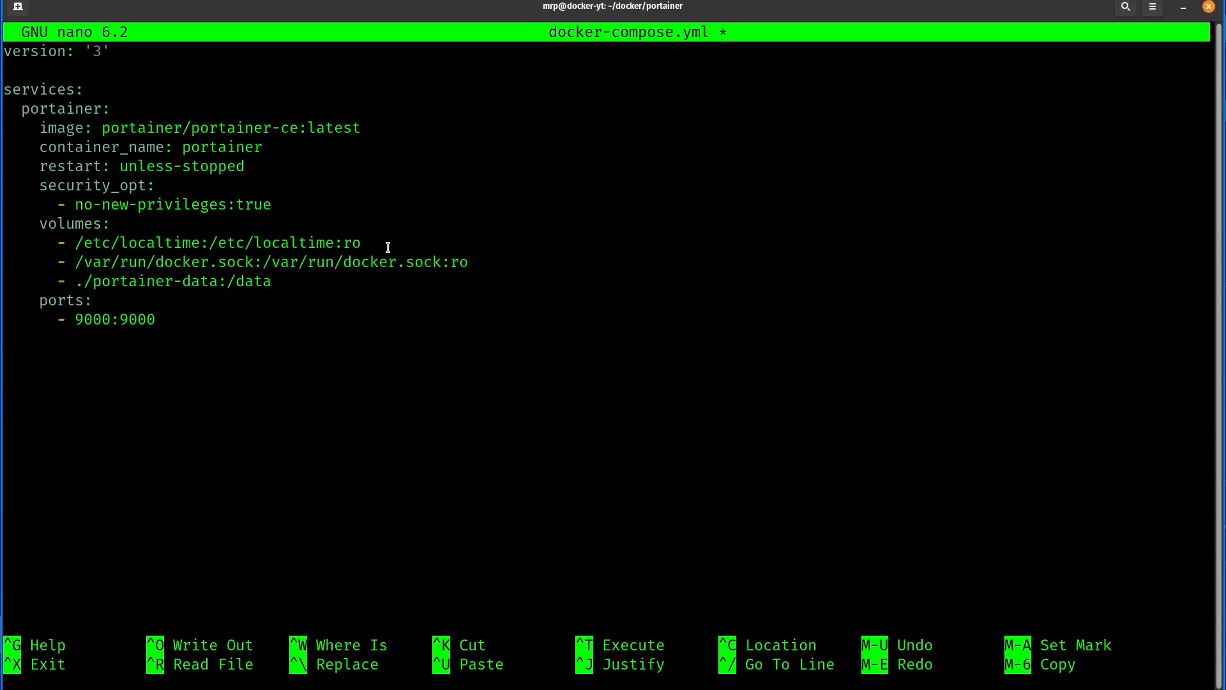
- Examine the version and services lines at the start of the compose file
key(Up)
key(Up)
key(Up)
key(Up)
key(Up)
key(Up)
key(Up)
key(Up)
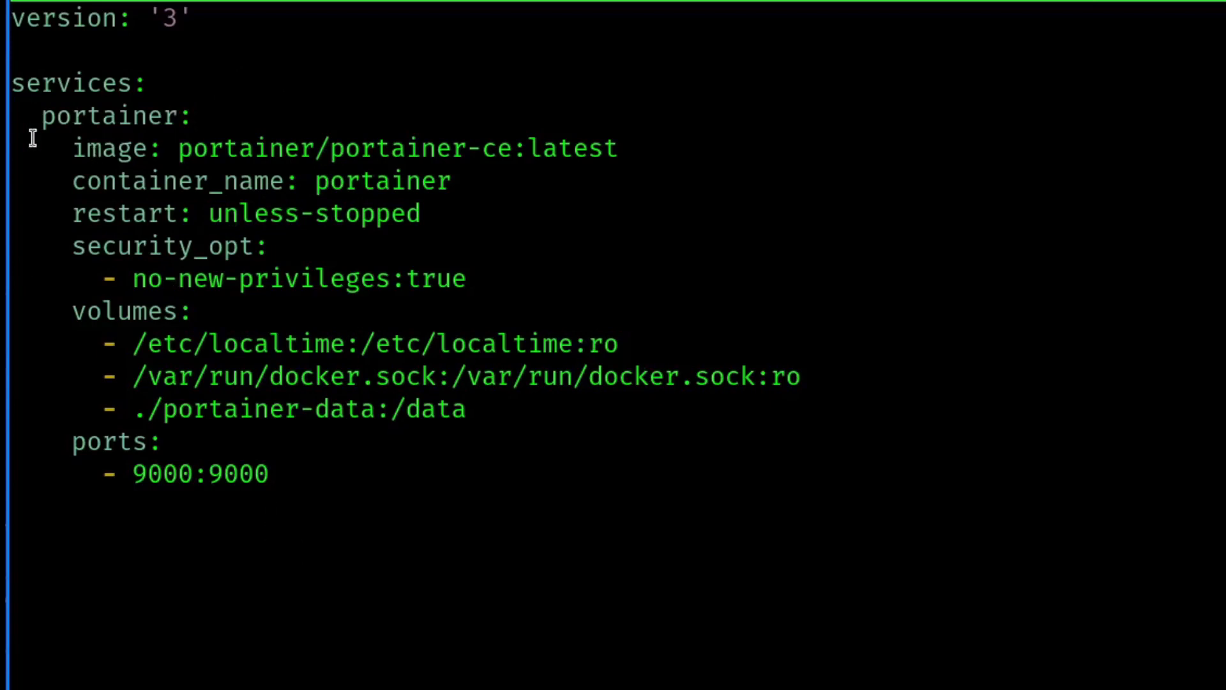
key(Up)
key(Up)
key(Up)
key(Up)
key(Up)
key(Up)
drag(174, 87, 42, 84)
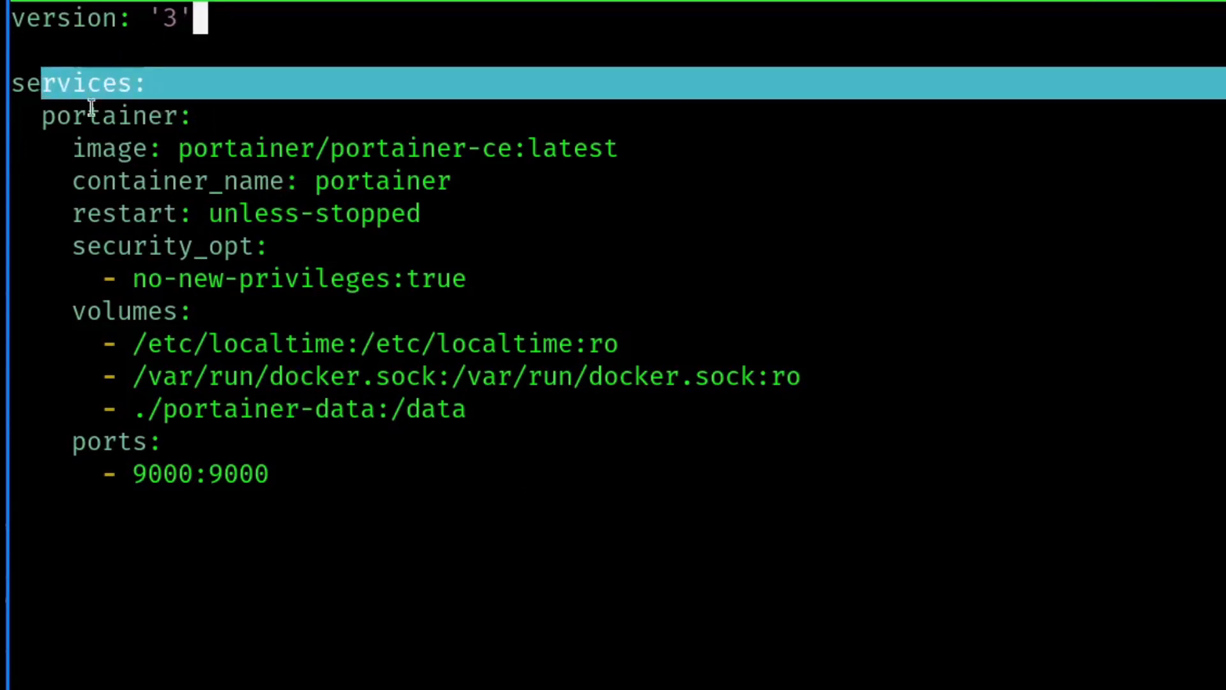
click(97, 100)
mouse_move(131, 83)
mouse_down()
mouse_move(58, 86)
mouse_move(133, 83)
mouse_up()
click(142, 88)
click(285, 483)
key(Return)
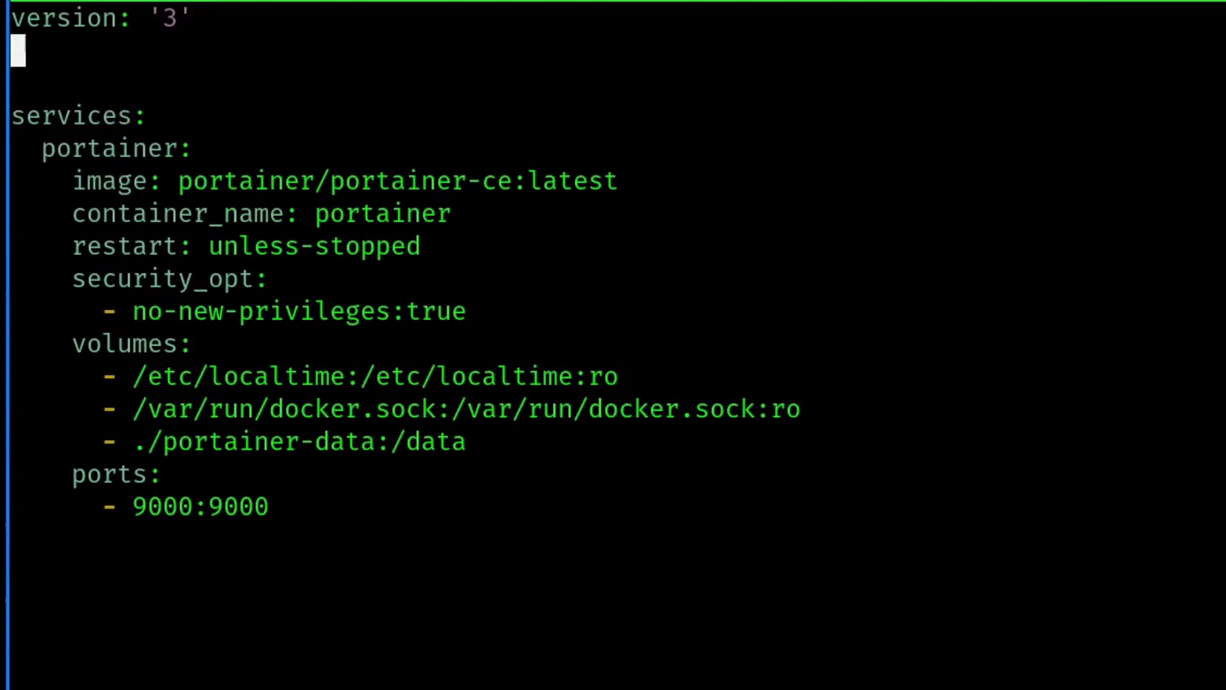
key(Delete)
key(Down)
key(Down)
key(Down)
key(Down)
key(Down)
key(Down)
key(Down)
key(Down)
key(Down)
key(Down)
key(Down)
key(Down)
key(Down)
key(Down)
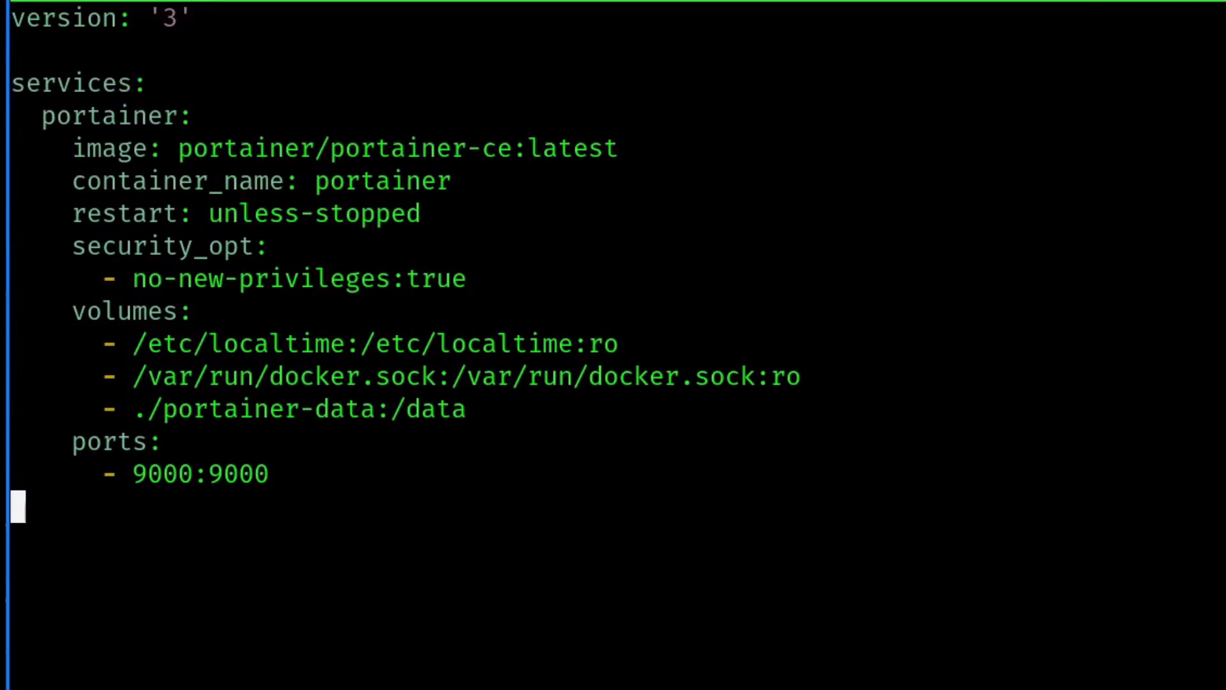
text(pihole:)
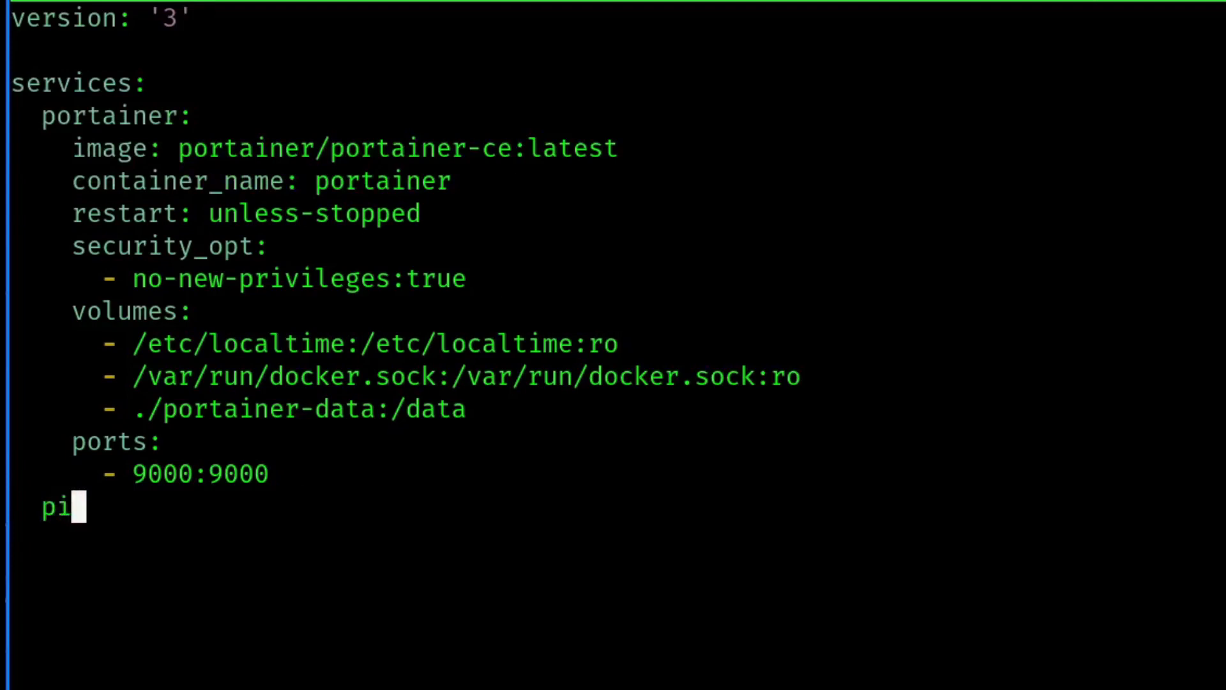
key(Return)
key(BackSpace)
key(BackSpace)
key(BackSpace)
key(BackSpace)
key(BackSpace)
key(BackSpace)
key(BackSpace)
key(BackSpace)
key(BackSpace)
key(BackSpace)
key(BackSpace)
key(BackSpace)
key(BackSpace)
key(BackSpace)
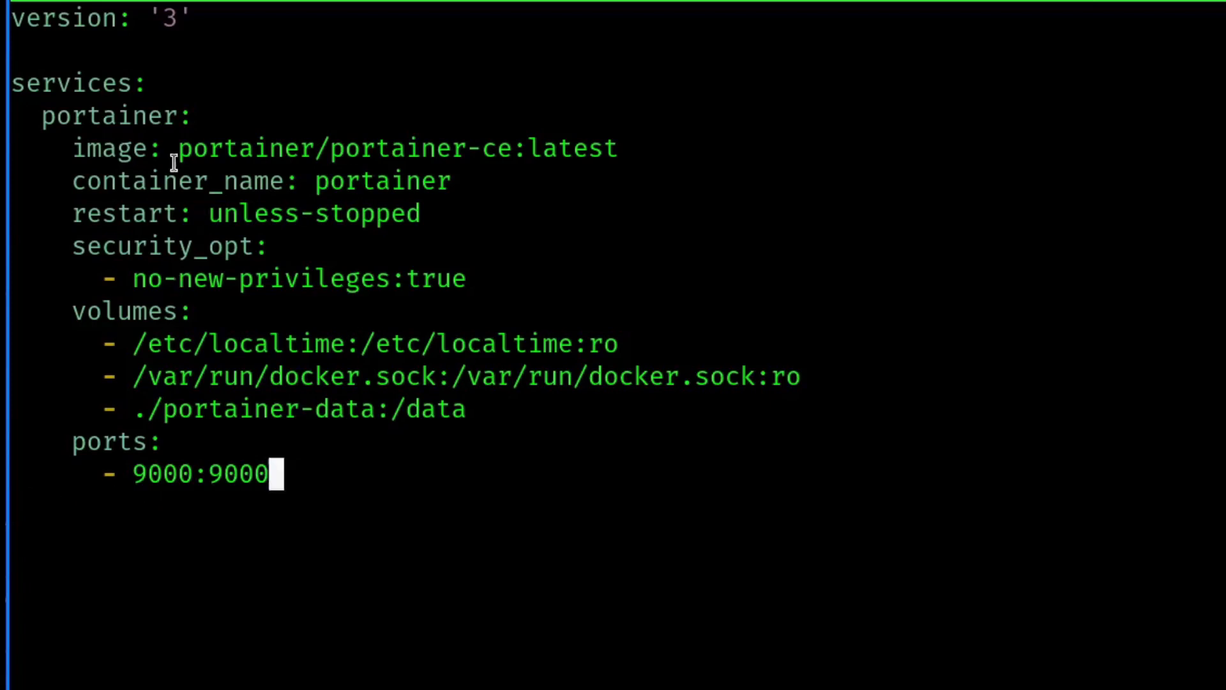
- Examine the portainer service's image, container name and security option entries
drag(191, 147, 628, 148)
click(411, 149)
drag(537, 149, 606, 149)
click(415, 189)
drag(320, 185, 422, 185)
click(328, 182)
drag(192, 281, 403, 294)
- Examine the portainer service's volume mounts, the relative data path and the port mapping
drag(139, 344, 793, 376)
drag(207, 339, 566, 335)
drag(254, 375, 821, 375)
drag(147, 407, 356, 424)
drag(149, 407, 374, 408)
drag(484, 414, 406, 409)
click(140, 409)
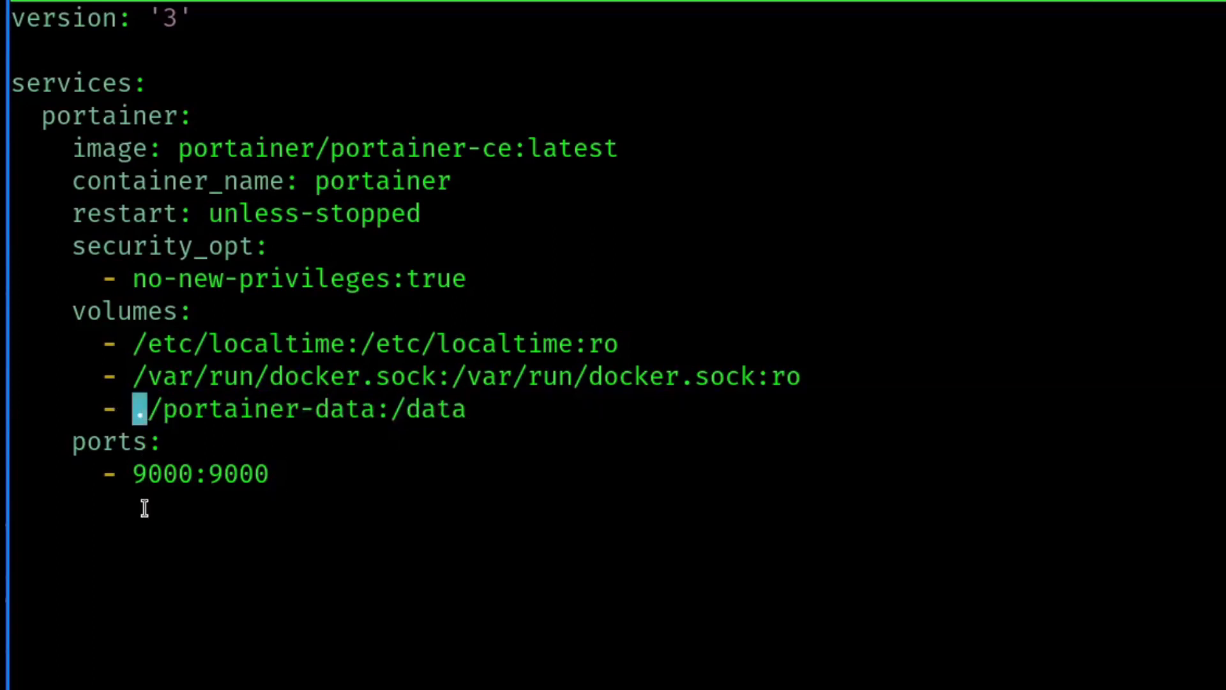
drag(148, 410, 383, 412)
drag(124, 467, 326, 509)
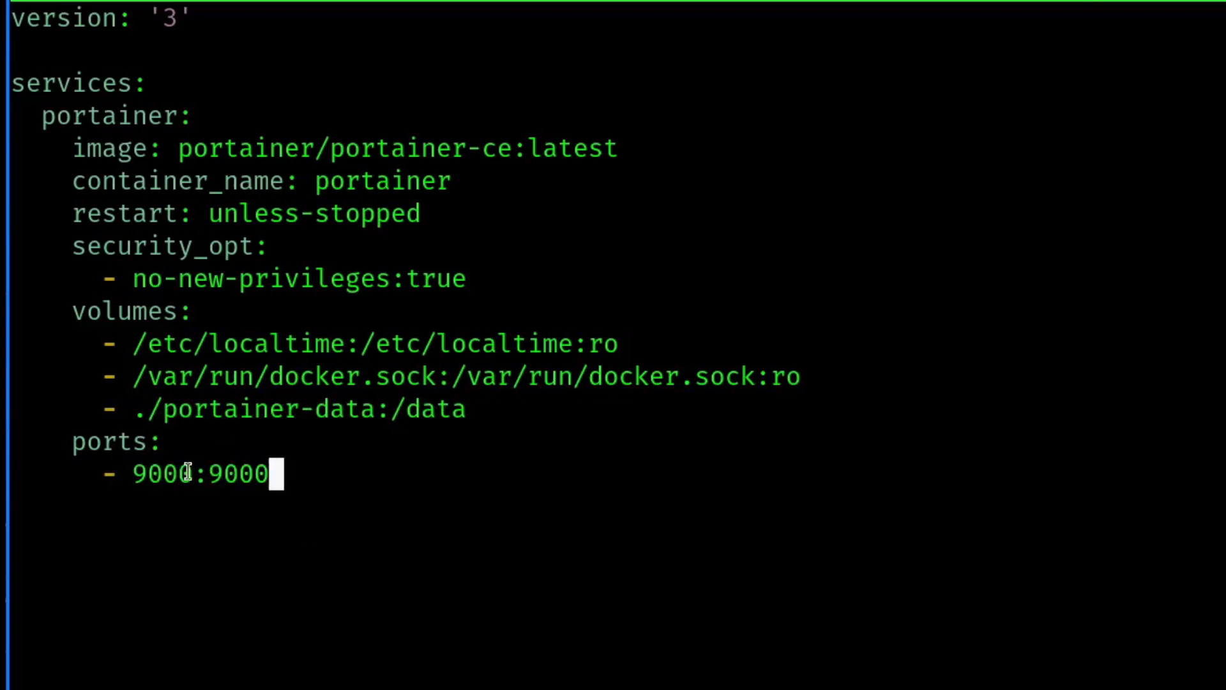
drag(194, 478, 133, 478)
drag(208, 477, 297, 471)
click(292, 562)
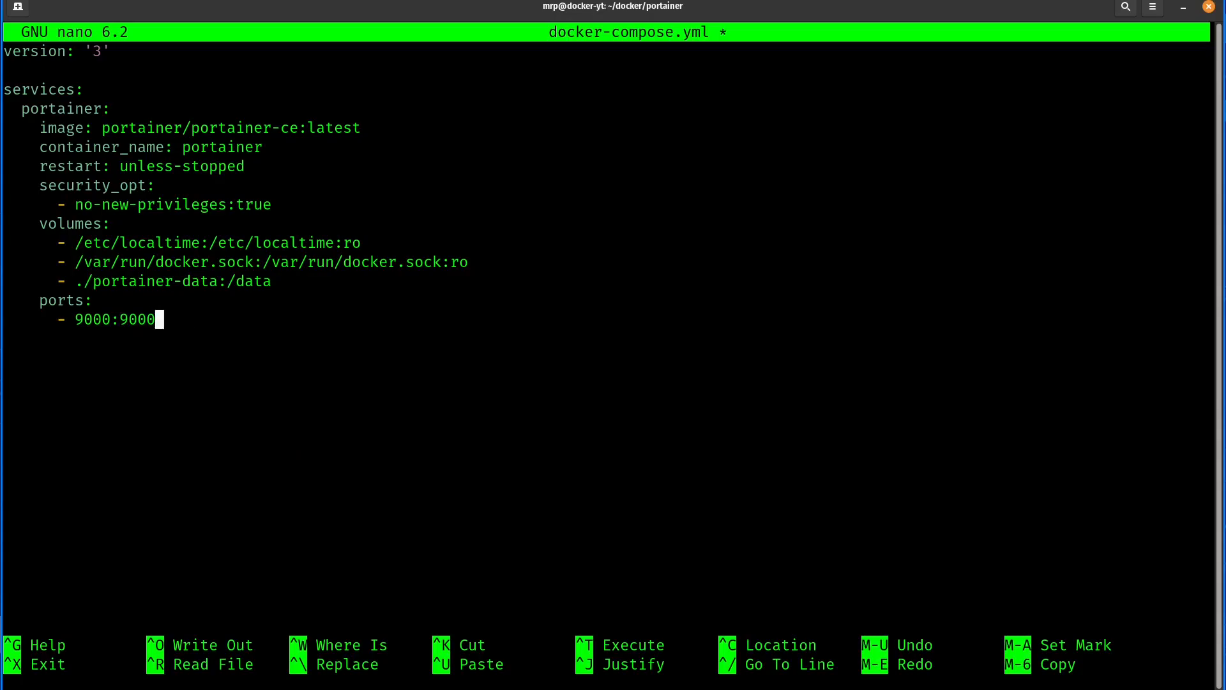
- Save the changes under the file name docker-compose.yml and exit nano
key(ctrl+x)
key(y)
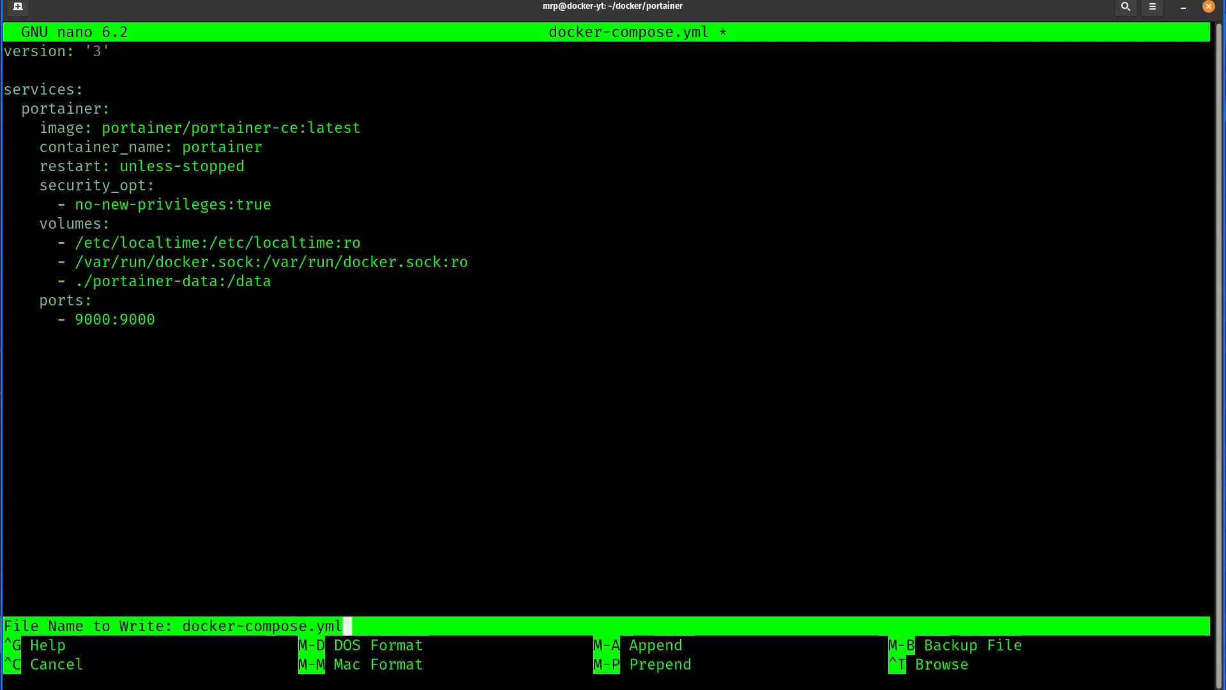
key(Return)
- Print the contents of docker-compose.yml in the terminal and review them
text(ca)
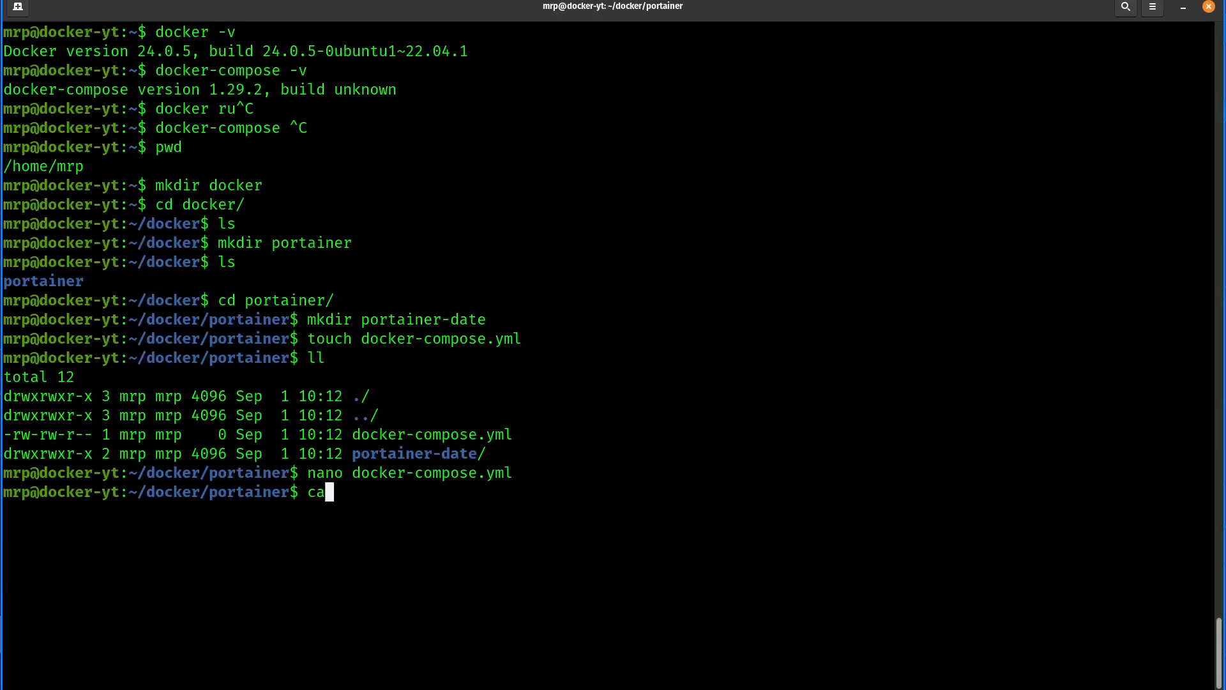
text(t docker-compose.yml)
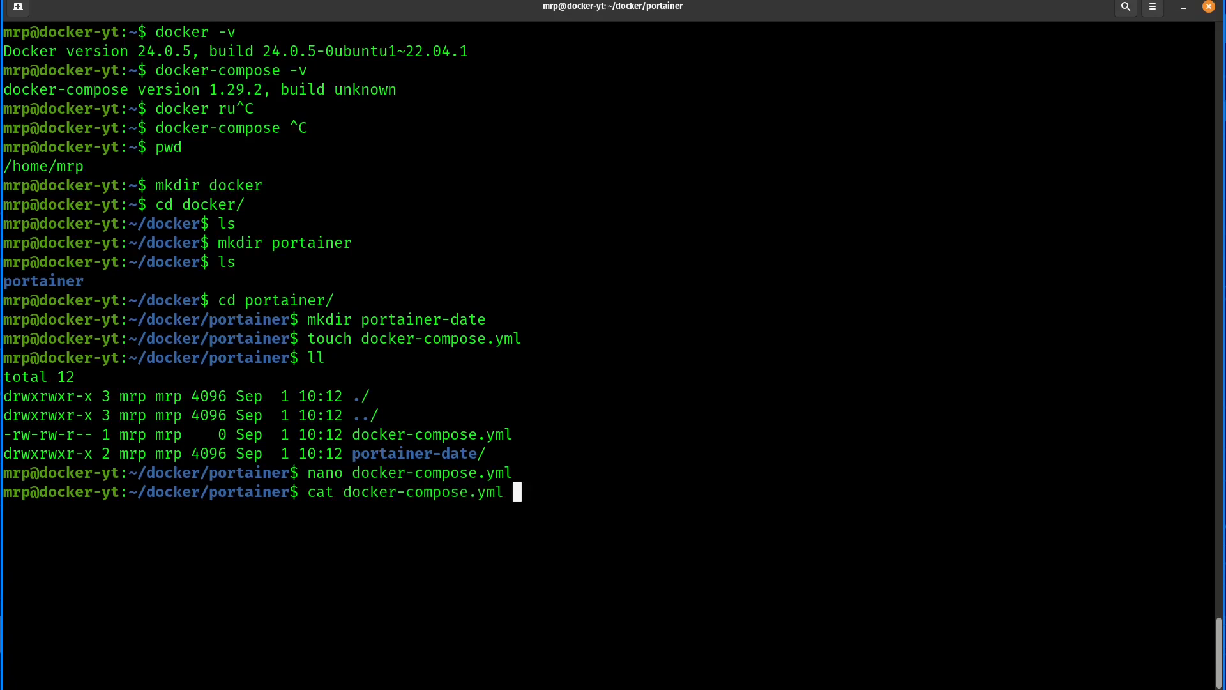
key(Return)
drag(13, 377, 260, 633)
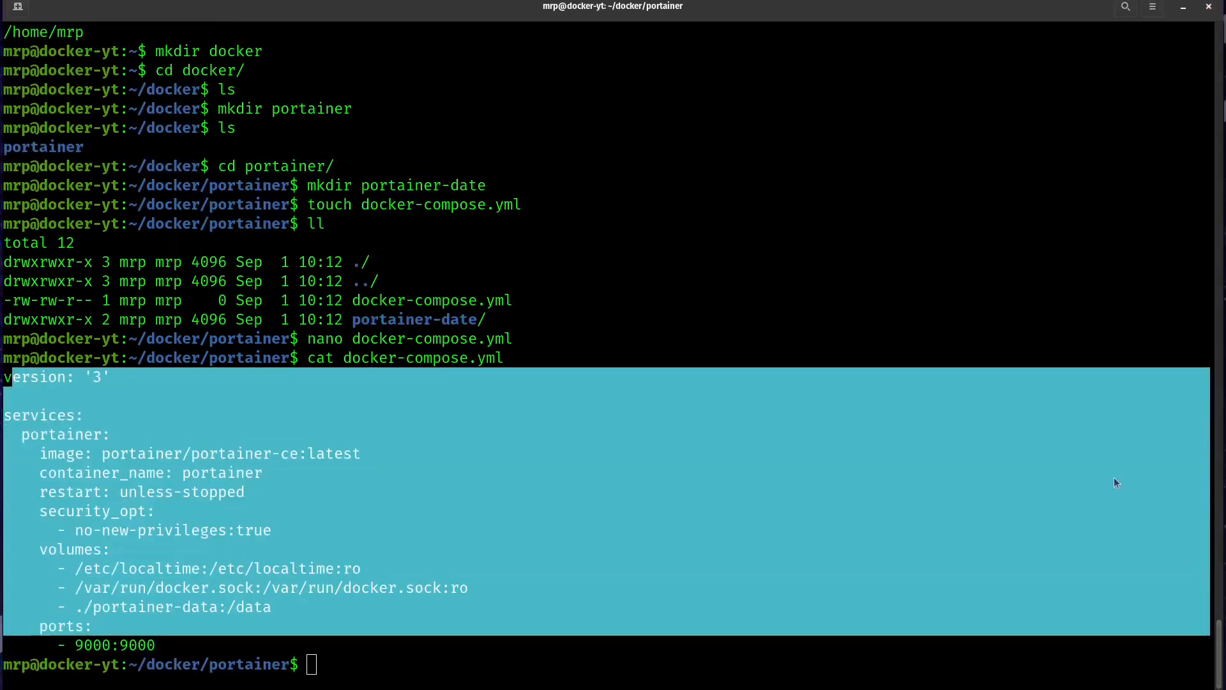
click(333, 603)
- List the portainer folder and check the name of the data directory
text(ls)
key(Return)
drag(187, 646, 307, 647)
click(315, 647)
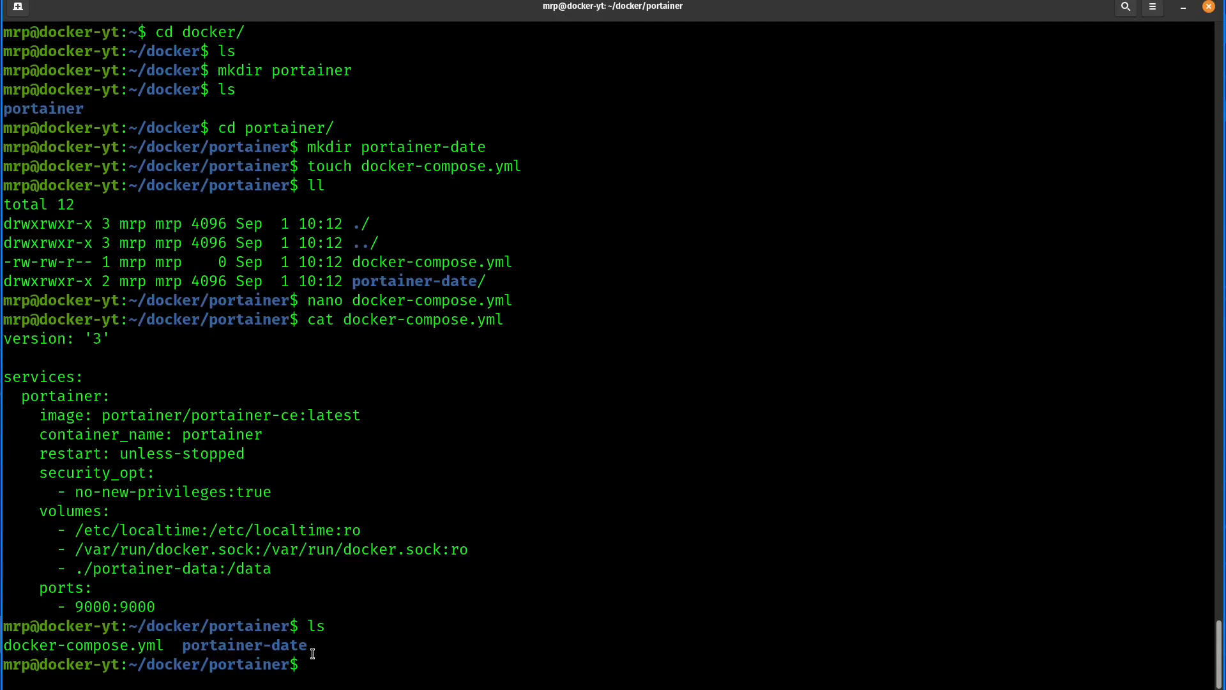
- Rename the portainer-date directory to portainer-data and list the folder to check the new name
text(mv po)
key(Tab)
text(po)
key(Tab)
key(BackSpace)
key(BackSpace)
text(ainer-date/ portainer-data)
key(Return)
text(ls)
key(Return)
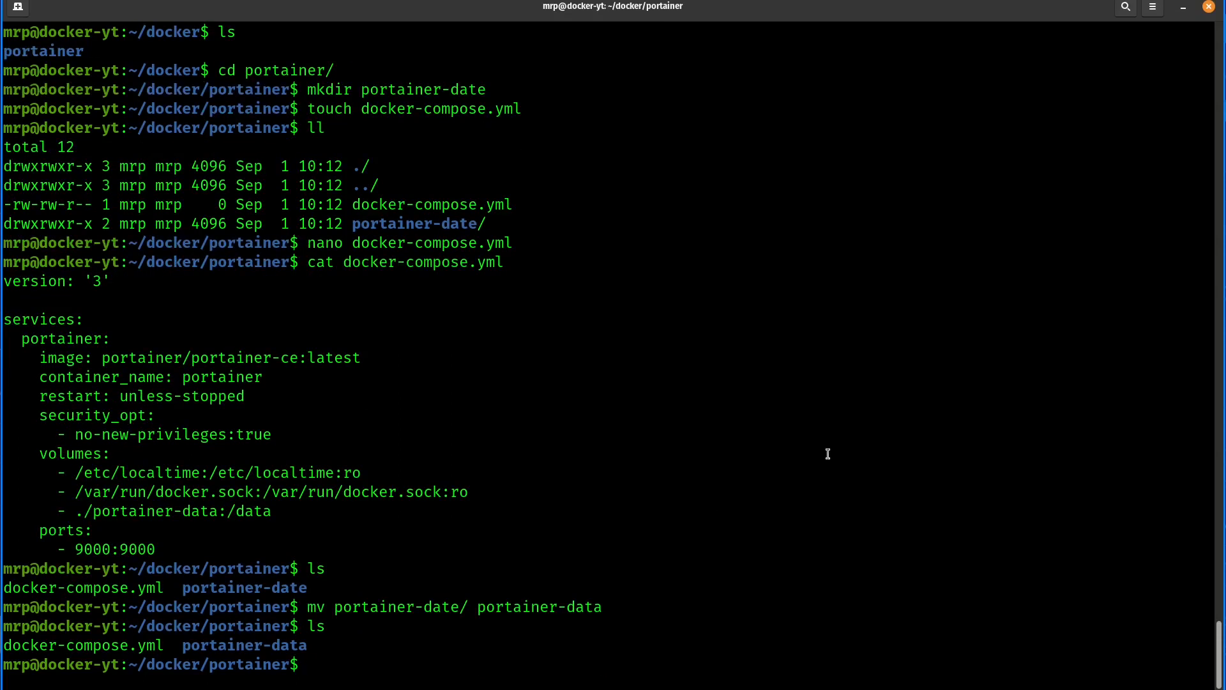
drag(602, 608, 571, 607)
click(586, 627)
text(docker)
key(ctrl+c)
key(Return)
key(Return)
key(Return)
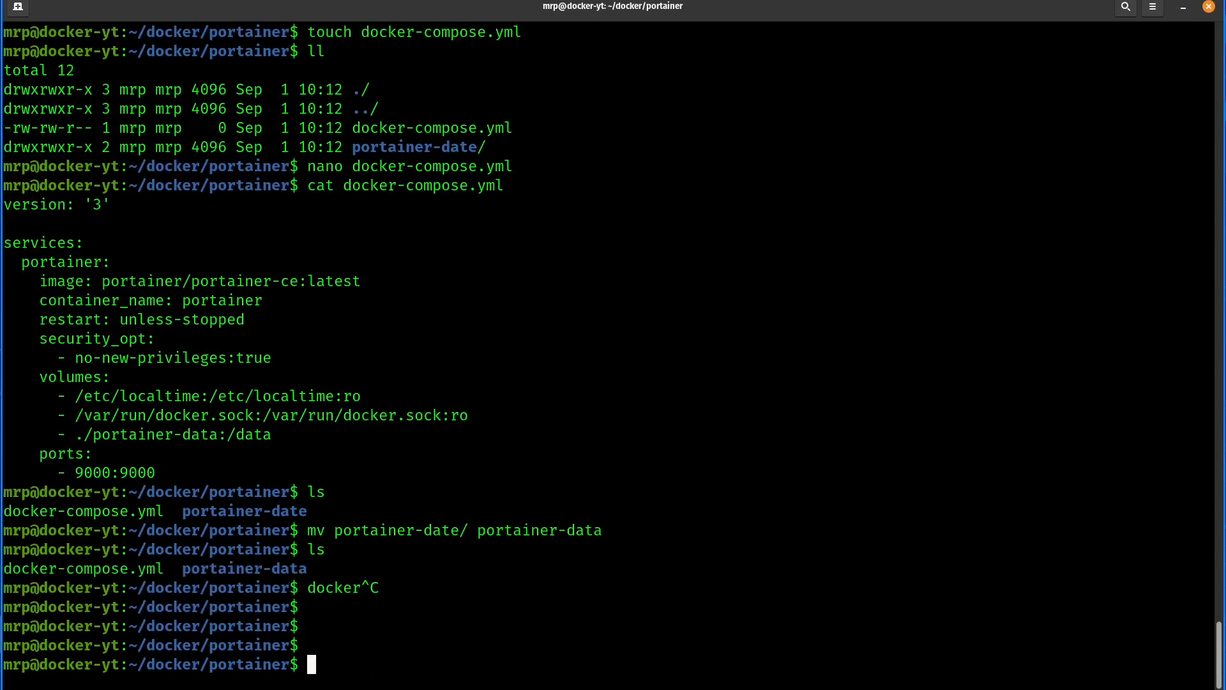
- Clear the terminal and list the portainer folder's contents in detail
text(ls)
key(Return)
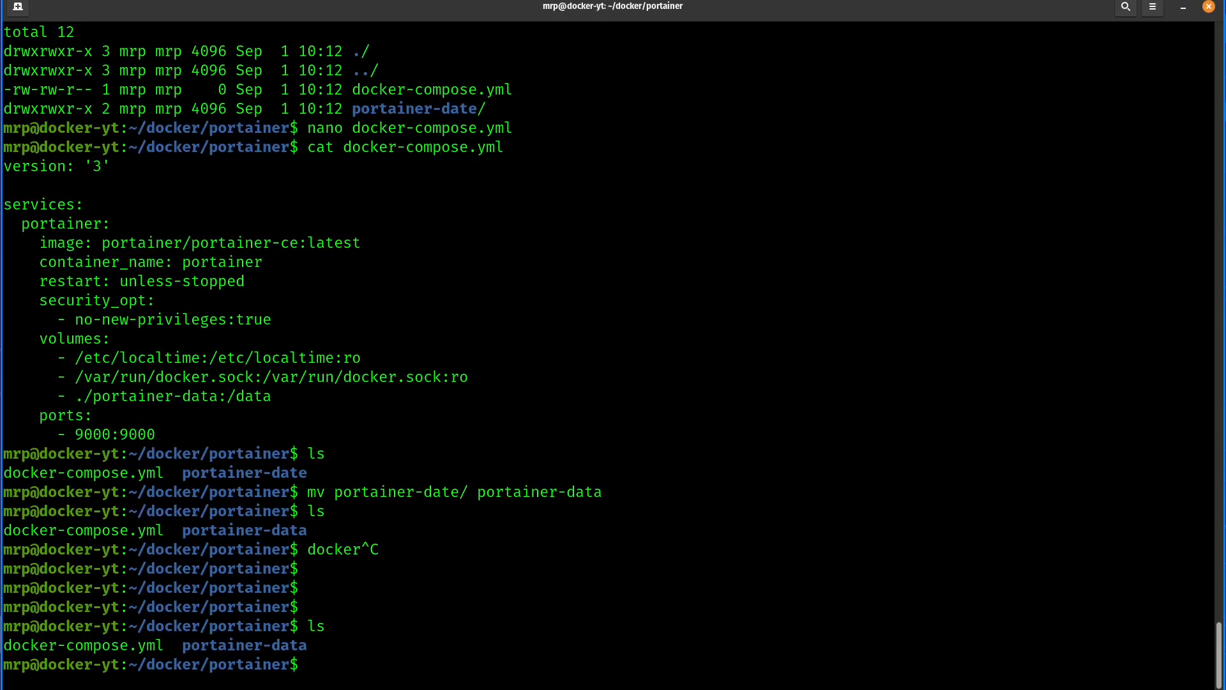
key(ctrl+l)
text(ll)
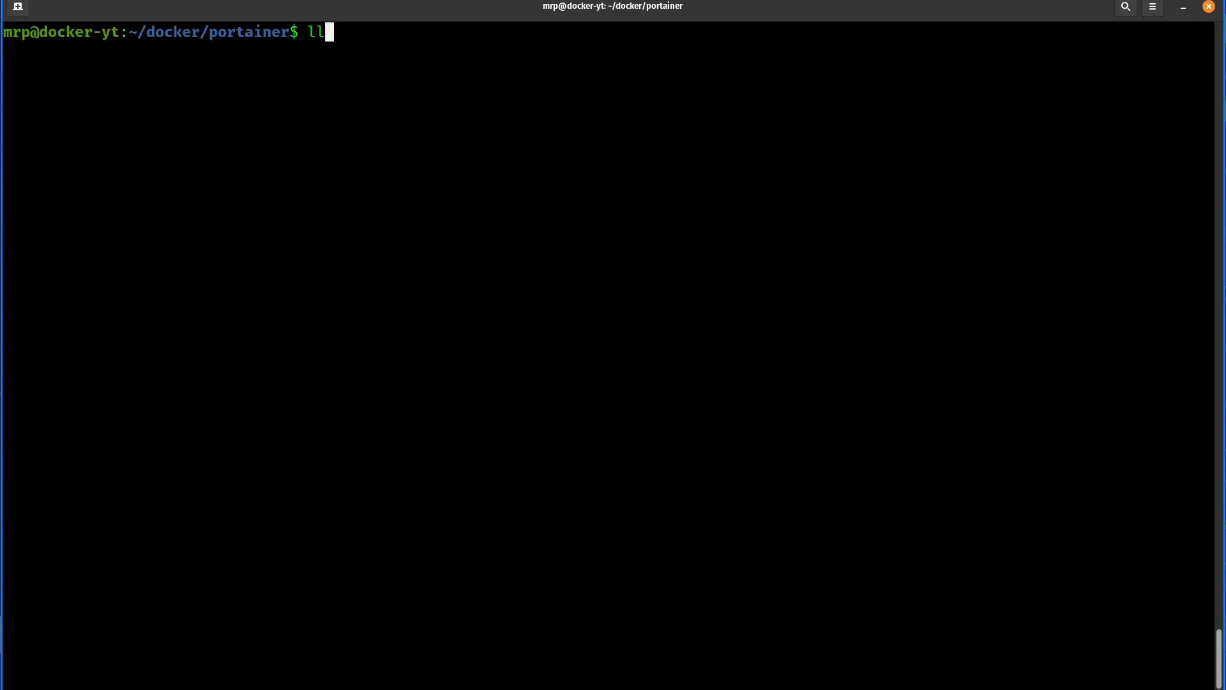
key(Return)
- Write the command sudo docker-compose up -d without running it, and check the current folder and its docker-compose.yml
text(sudo )
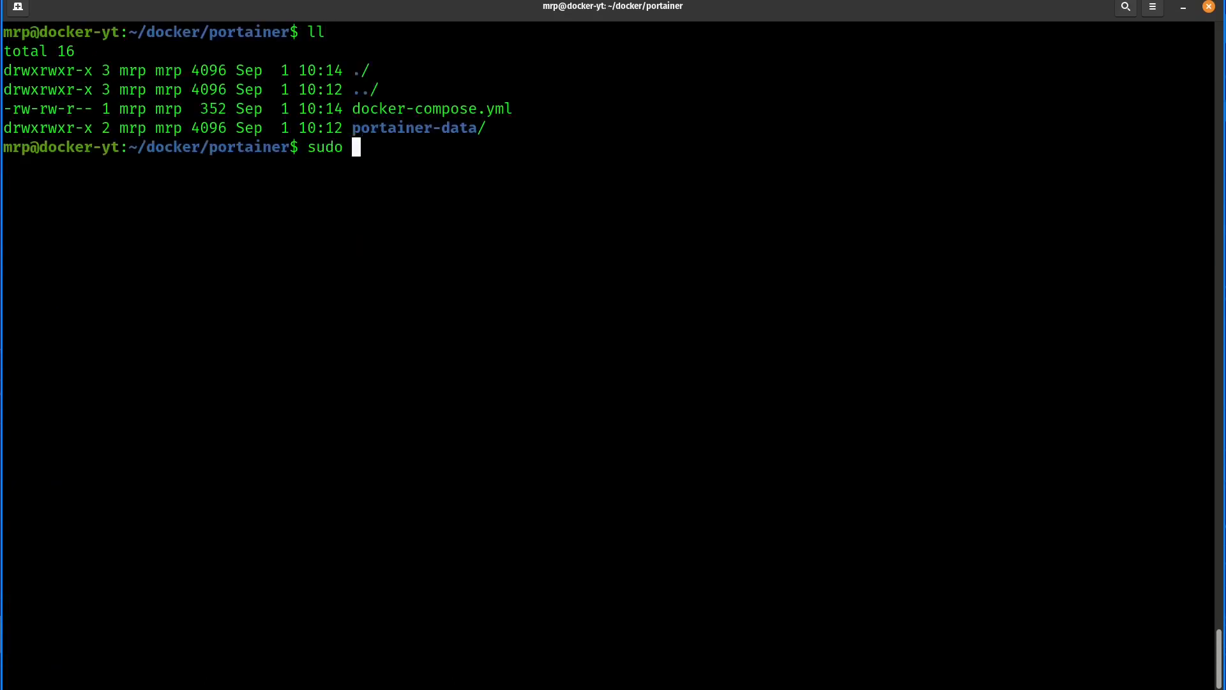
text(docker-compose up -d)
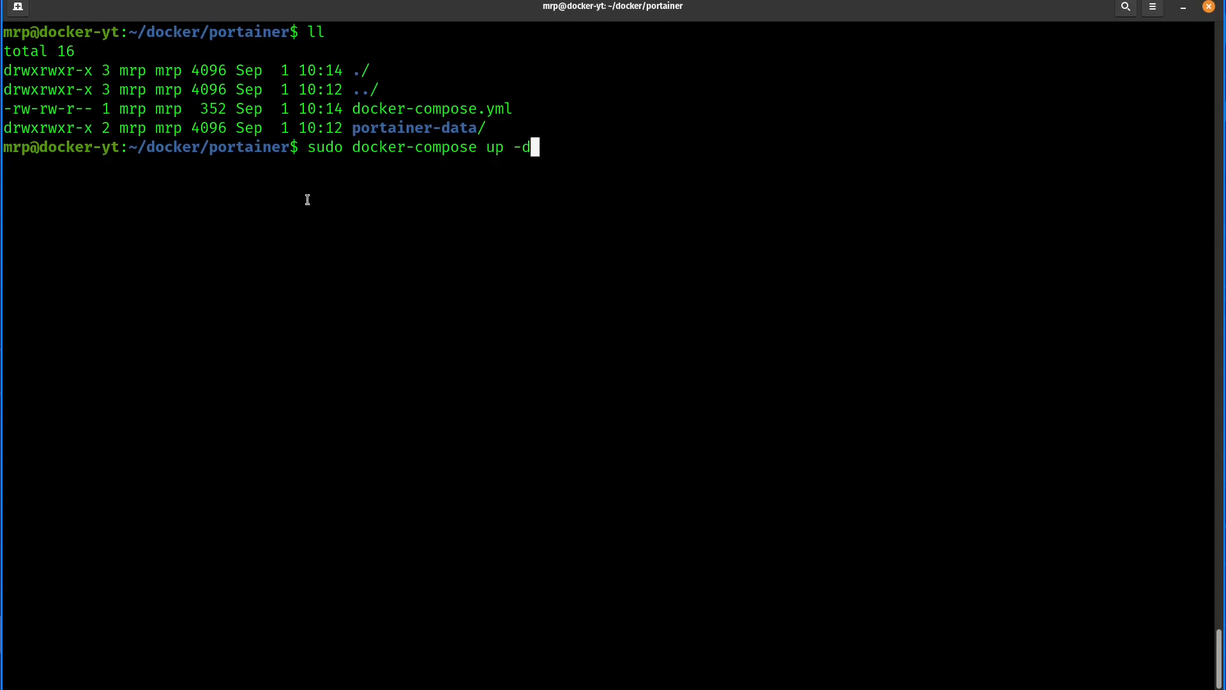
drag(309, 148, 476, 139)
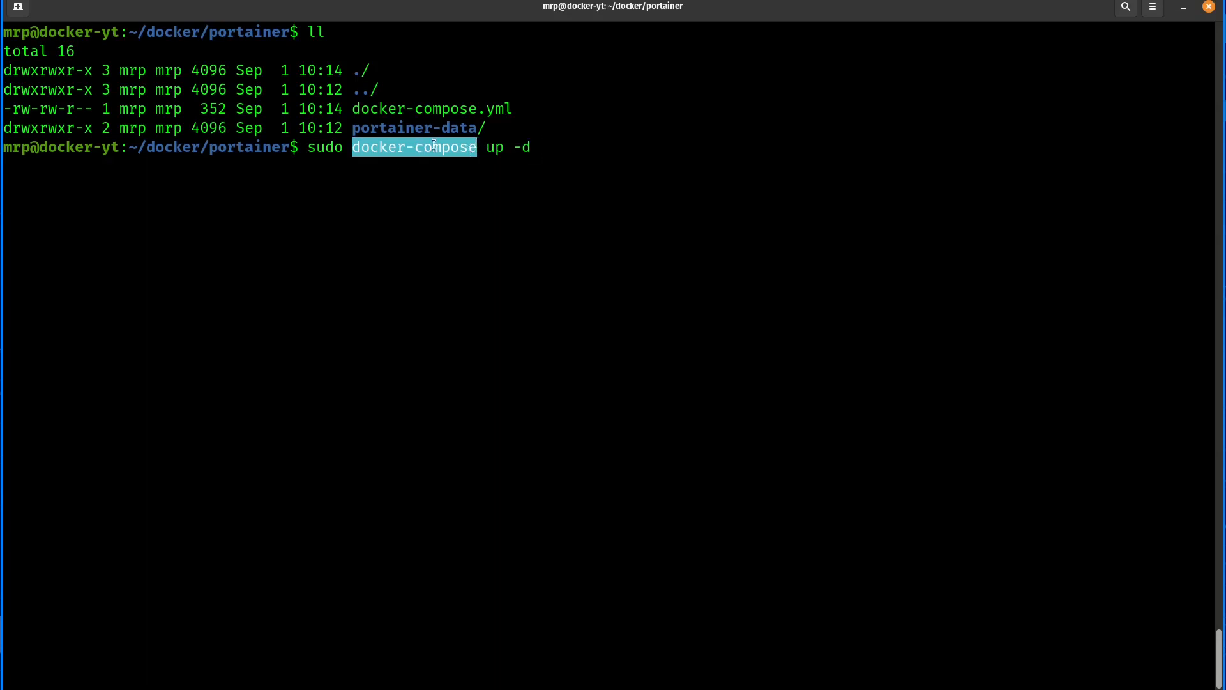
drag(210, 148, 291, 147)
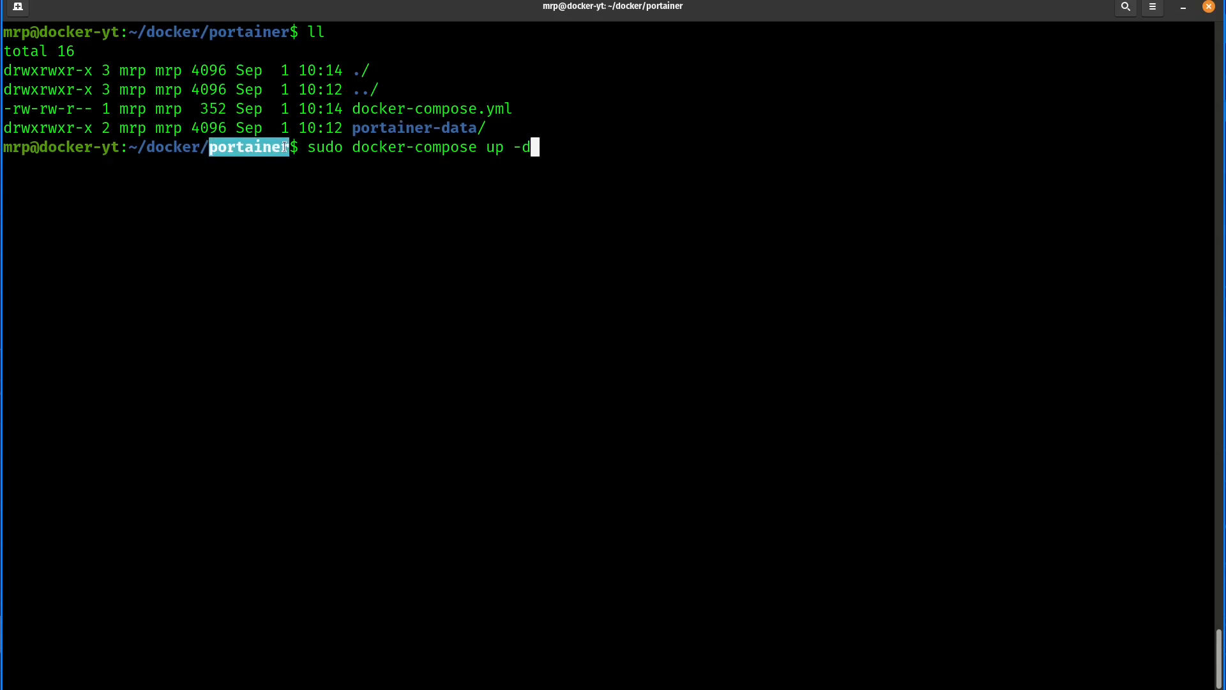
drag(336, 57, 512, 125)
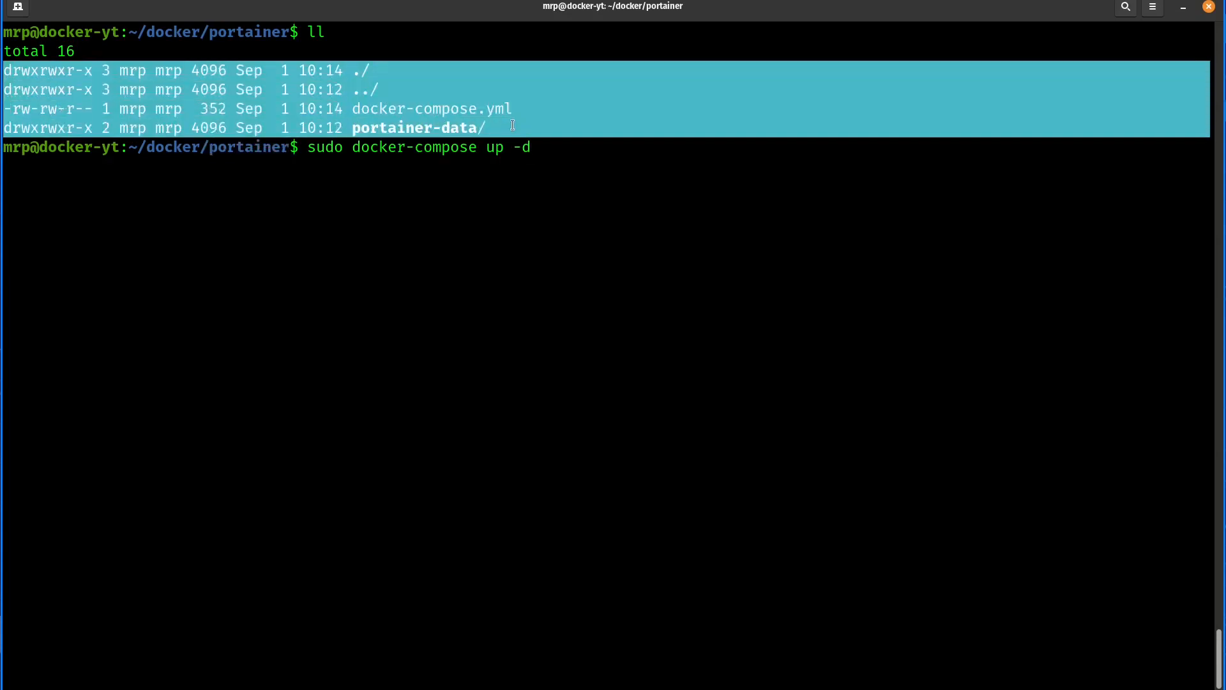
click(512, 125)
drag(355, 110, 507, 109)
click(384, 109)
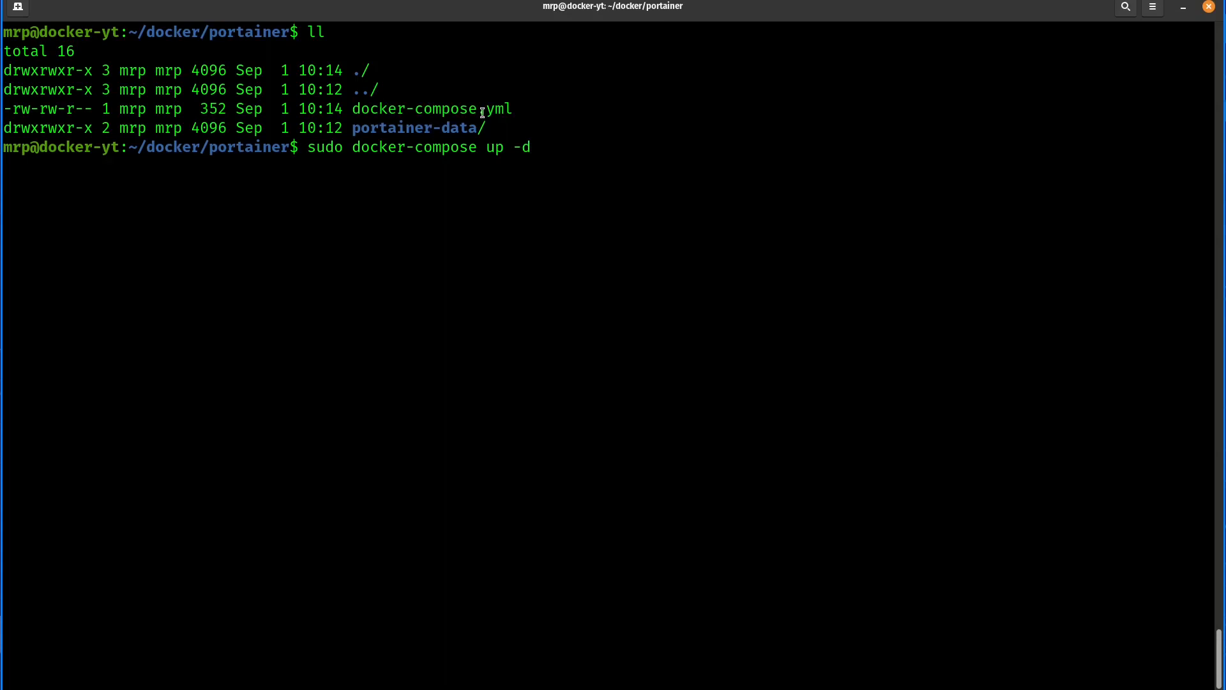
- Review the up and -d arguments, run the prepared command to start Portainer detached, and check the container creation line
double_click(489, 147)
click(491, 147)
double_click(492, 147)
click(507, 177)
drag(513, 149, 533, 151)
click(537, 221)
key(Return)
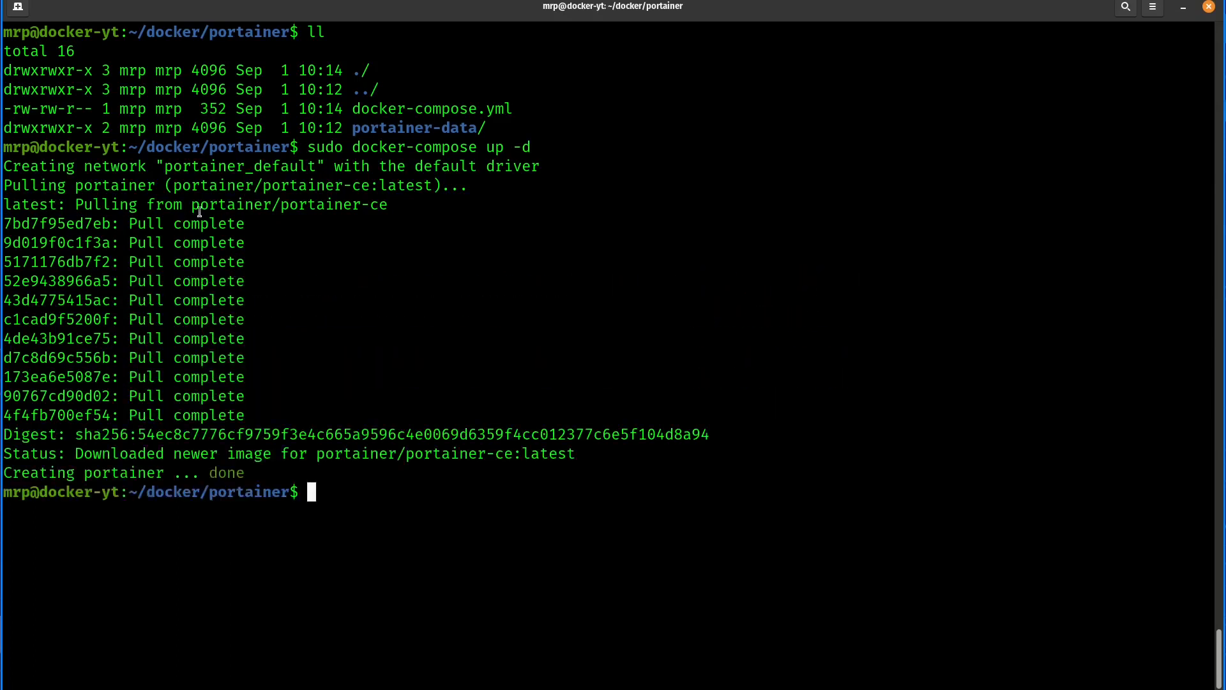
drag(12, 473, 256, 502)
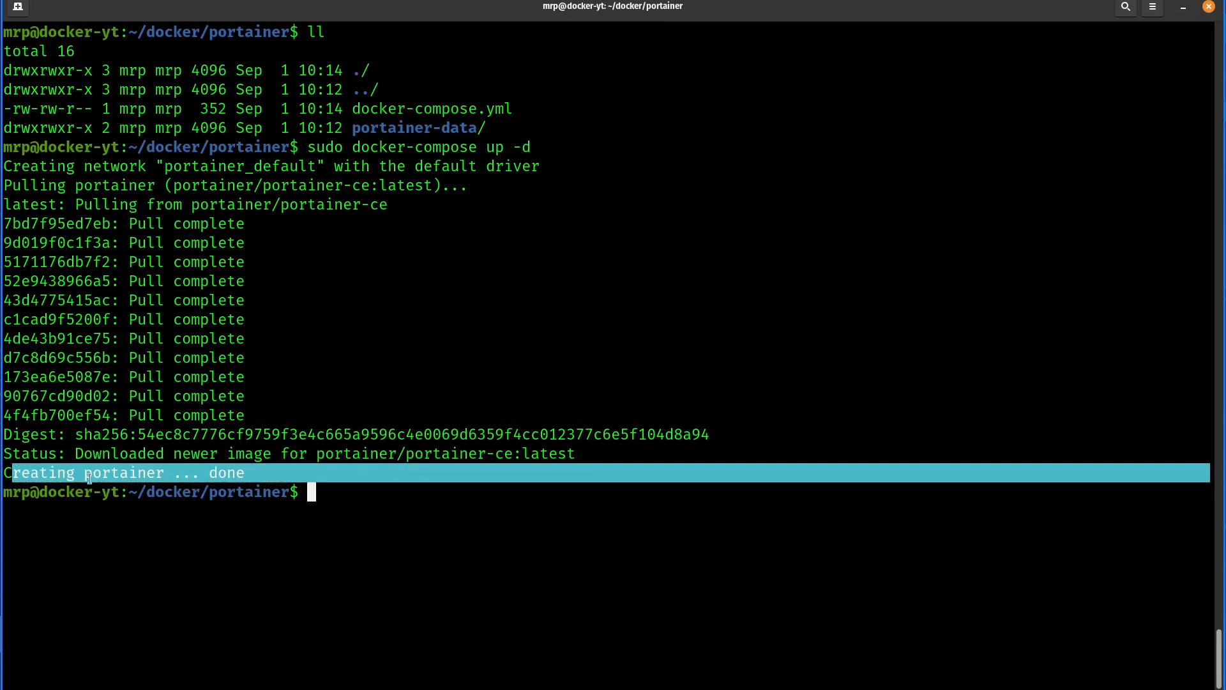
click(378, 513)
- Clear the terminal, list the running containers with sudo docker ps, and examine the Portainer container's creation time and status
key(ctrl+l)
text(s)
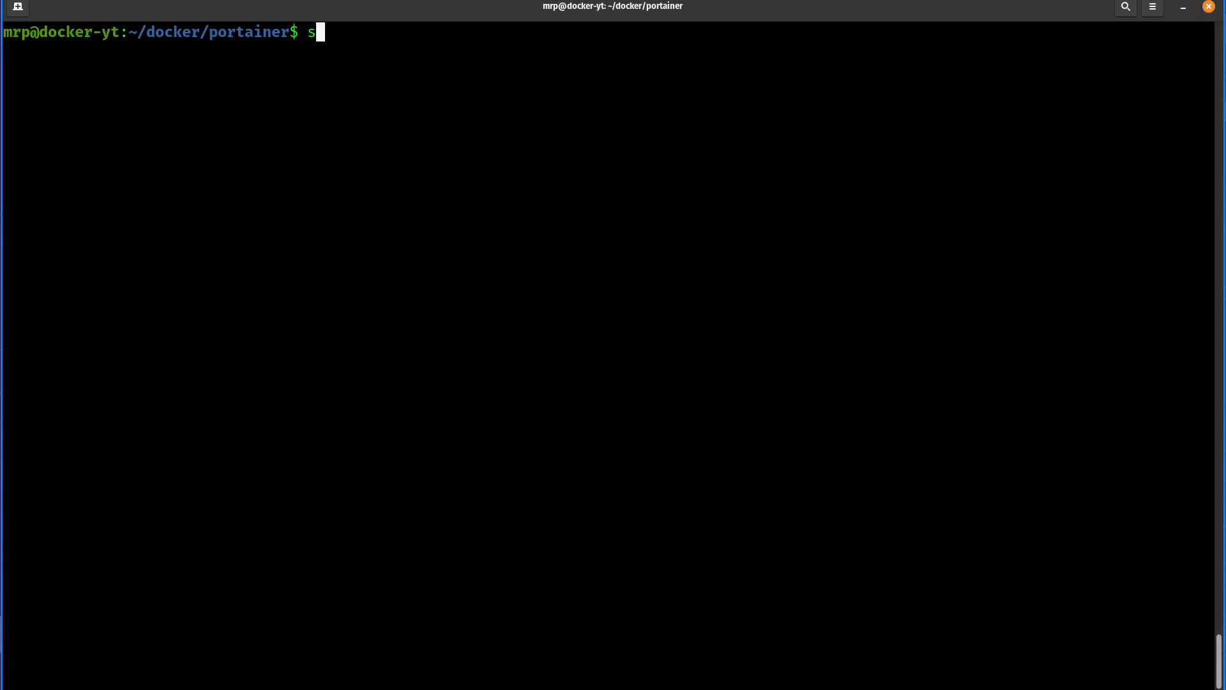
text(udo docker ps)
key(Return)
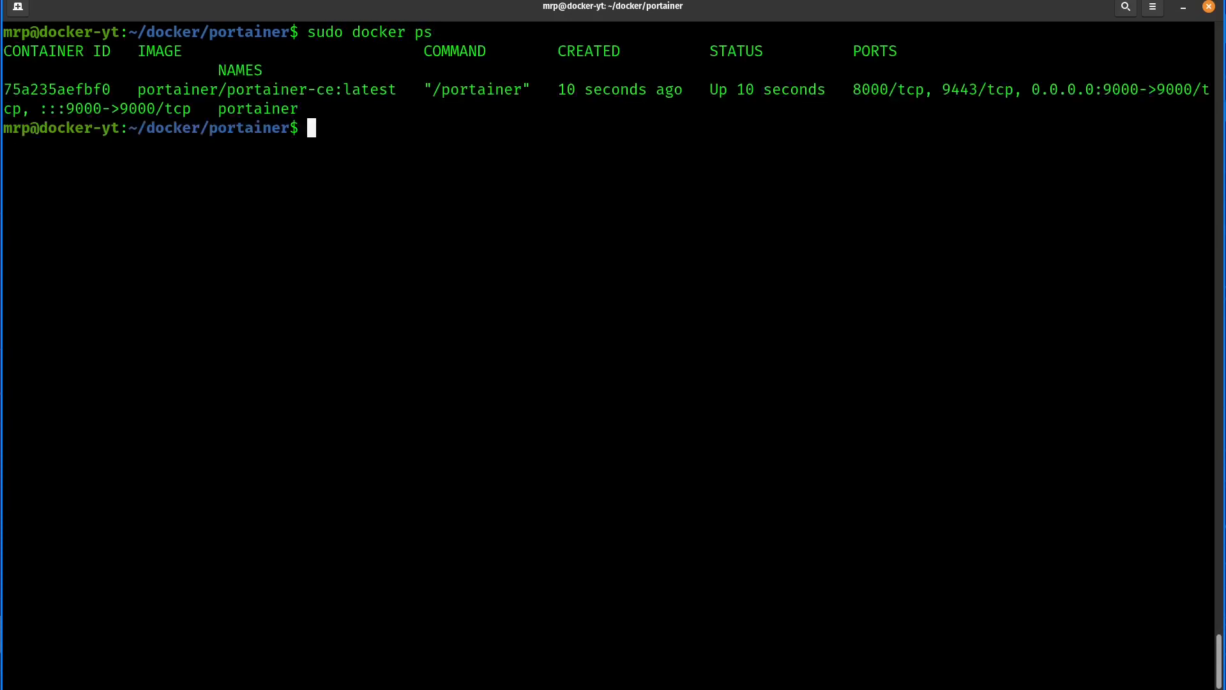
double_click(423, 32)
drag(561, 52, 610, 104)
click(601, 92)
drag(720, 89, 795, 91)
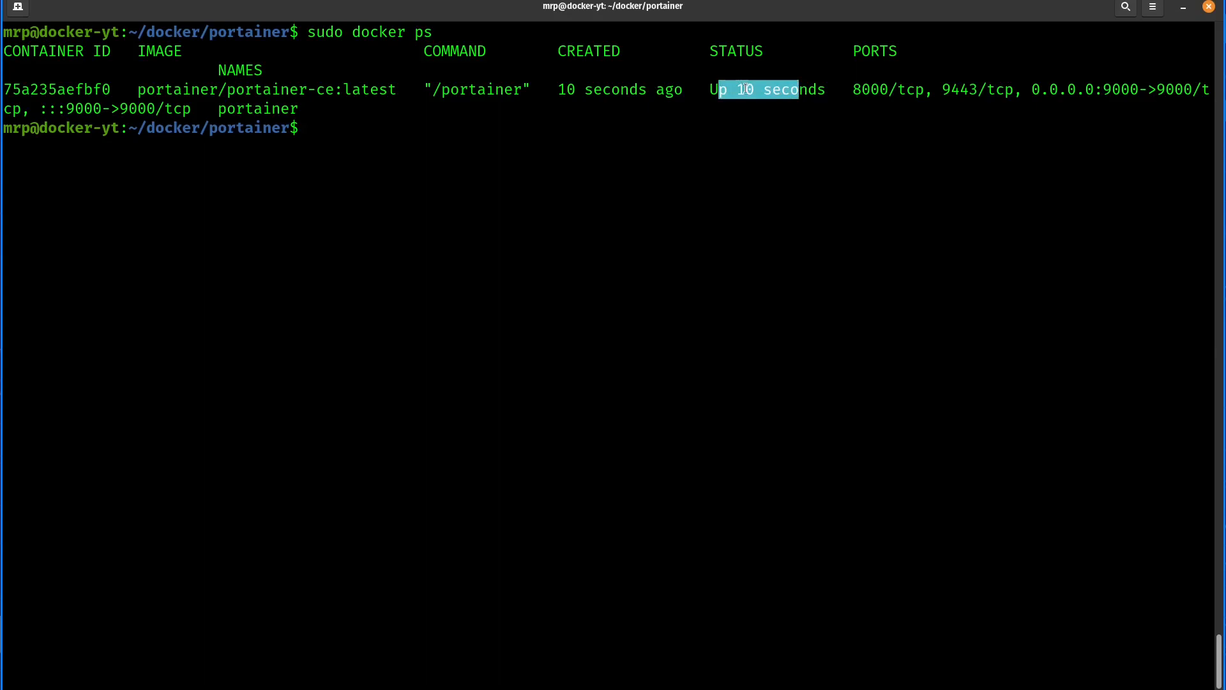
click(746, 90)
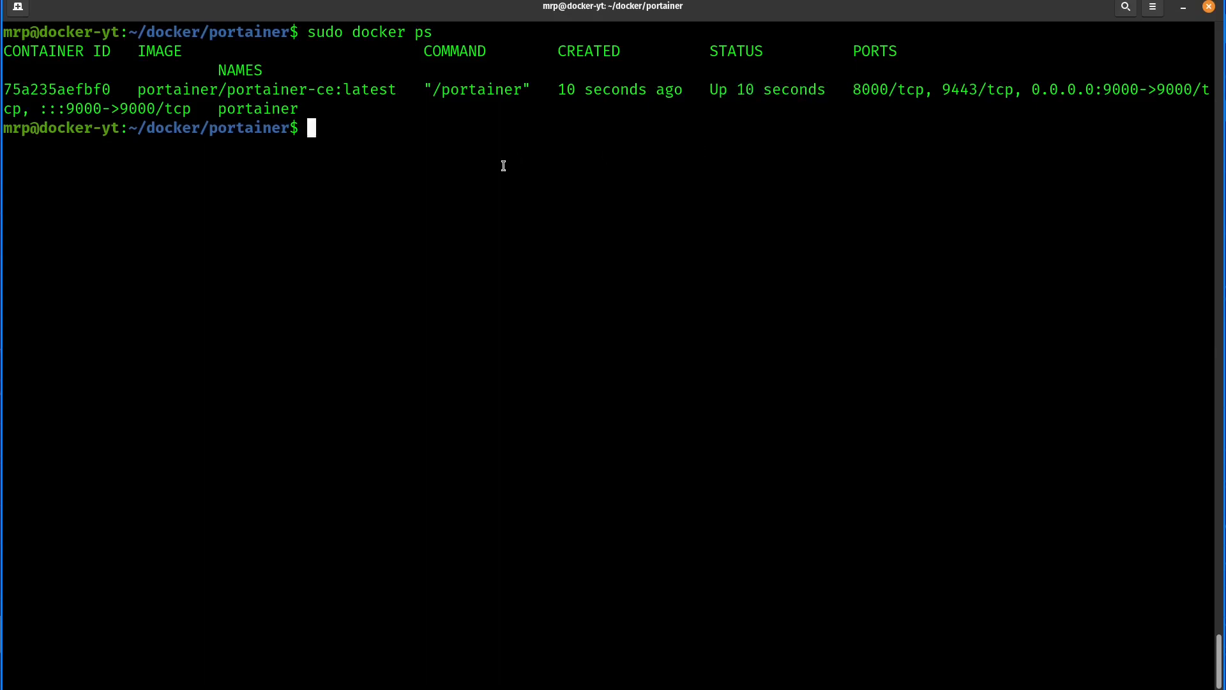
- Repeat sudo docker ps twice and compare the Portainer container's creation time and uptime
key(Up)
key(Return)
drag(559, 185, 817, 185)
click(627, 251)
key(Up)
key(Return)
drag(825, 292, 558, 281)
click(558, 281)
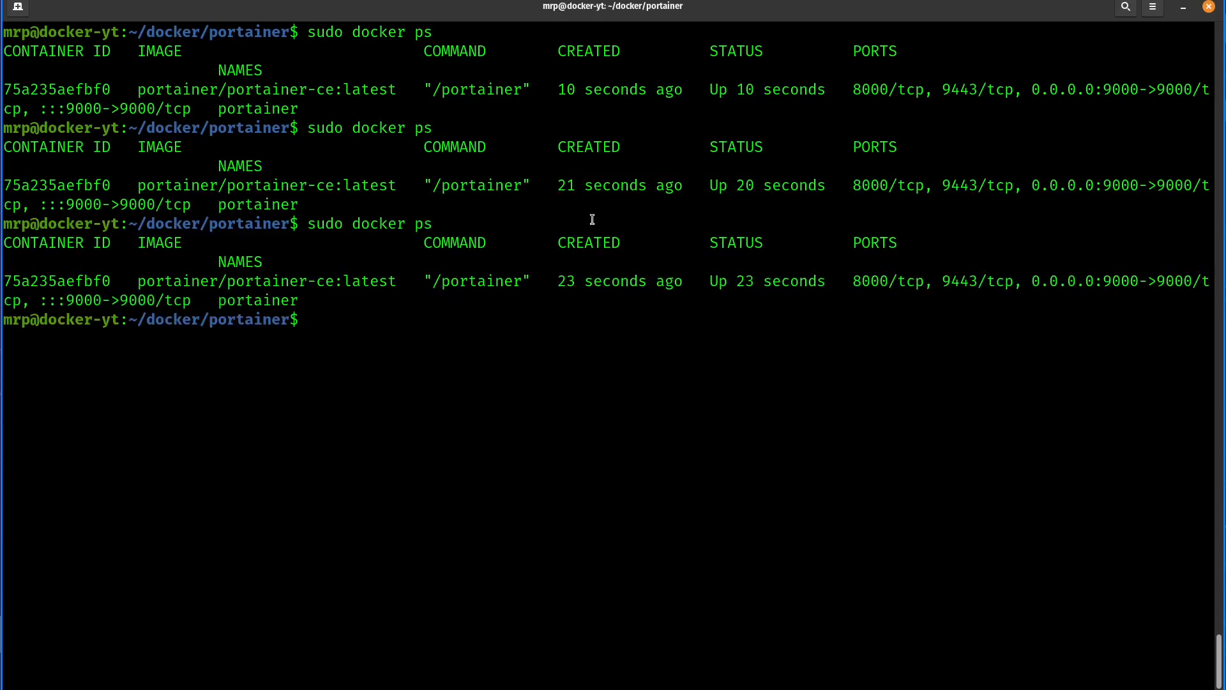
drag(713, 282, 804, 282)
click(785, 282)
- Switch to the Chrome browser and open the Portainer page at 192.168.178.157:9000 in a new tab
key(alt+Tab)
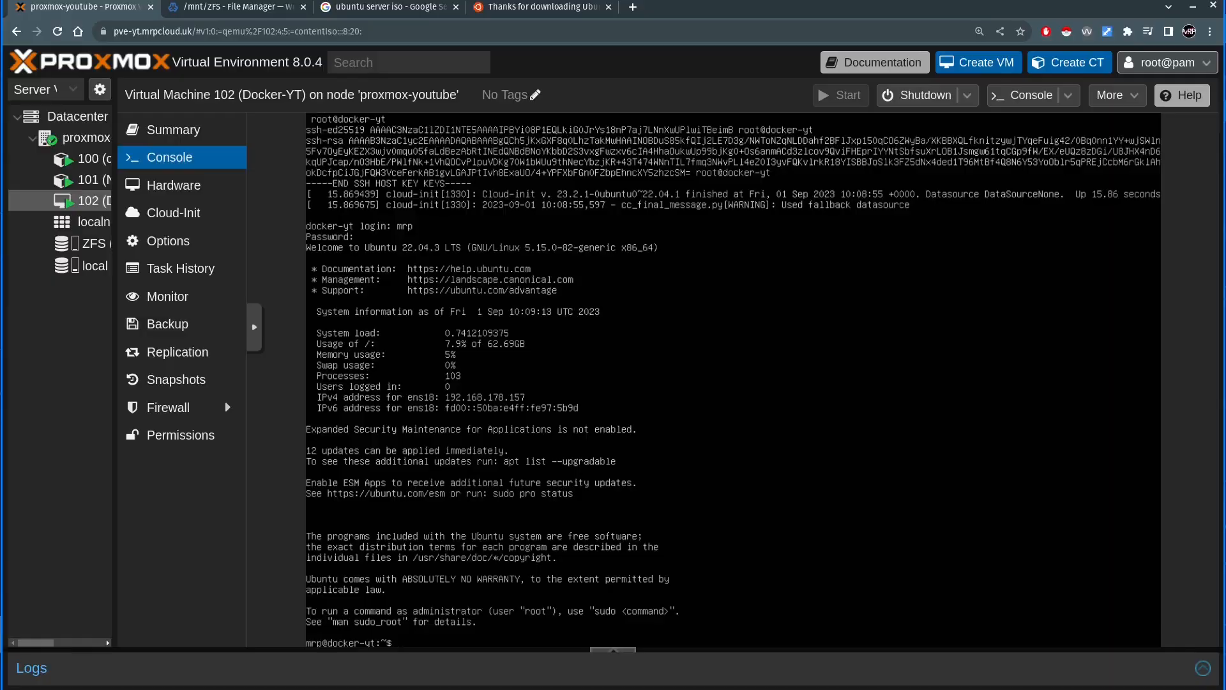
key(ctrl+t)
text(192.168.)
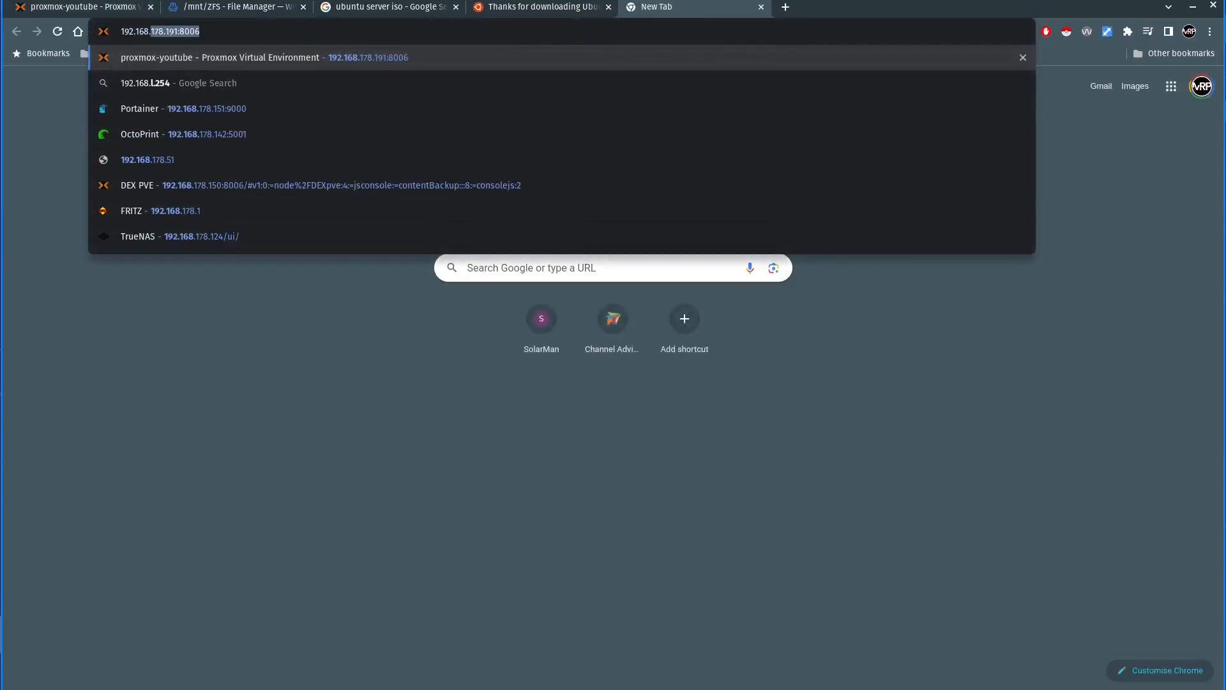
text(178.151)
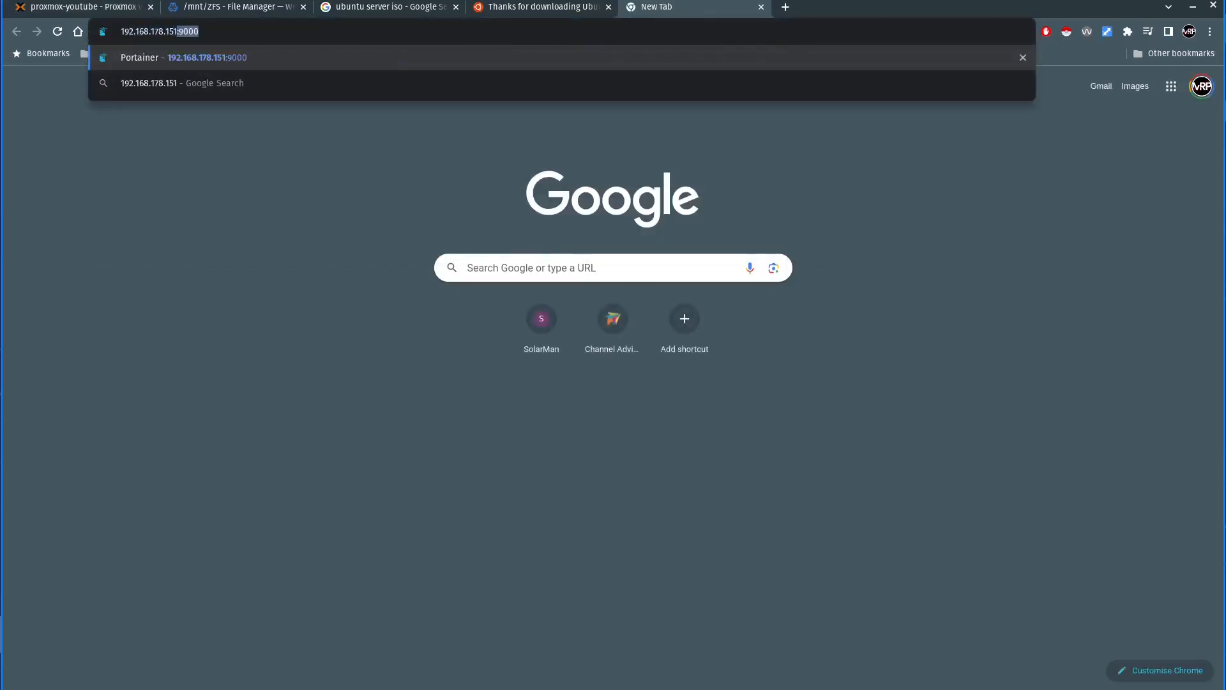
key(Delete)
key(BackSpace)
text(7:900)
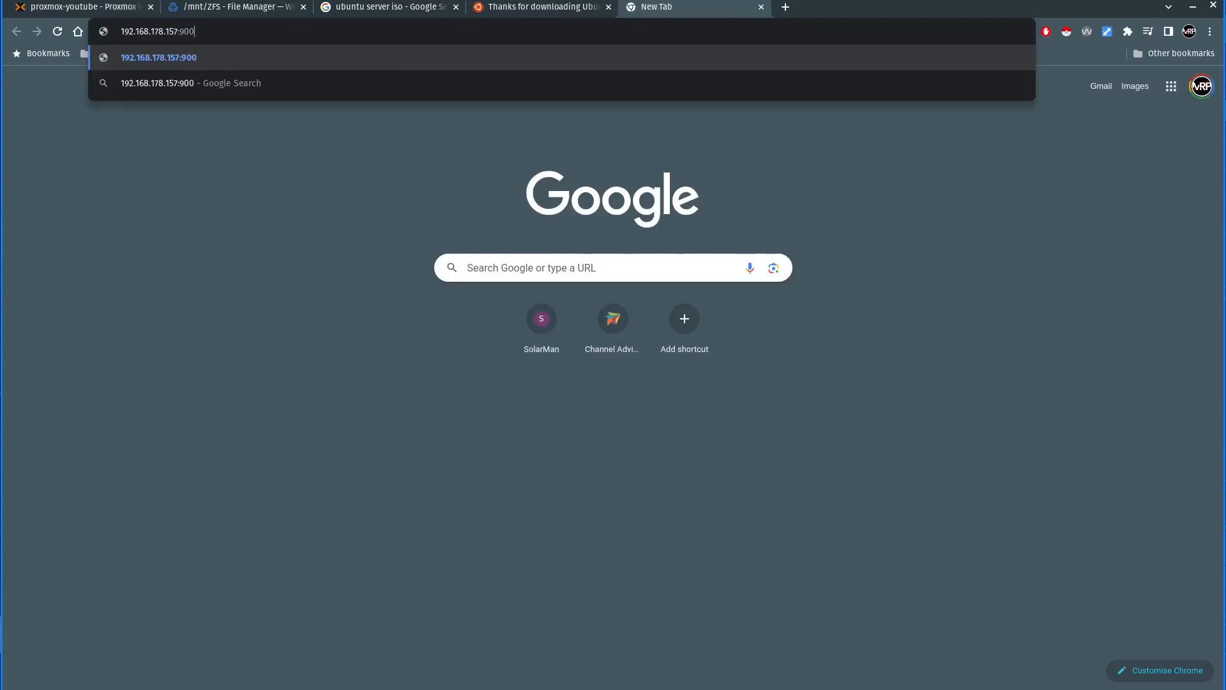
key(Return)
click(249, 33)
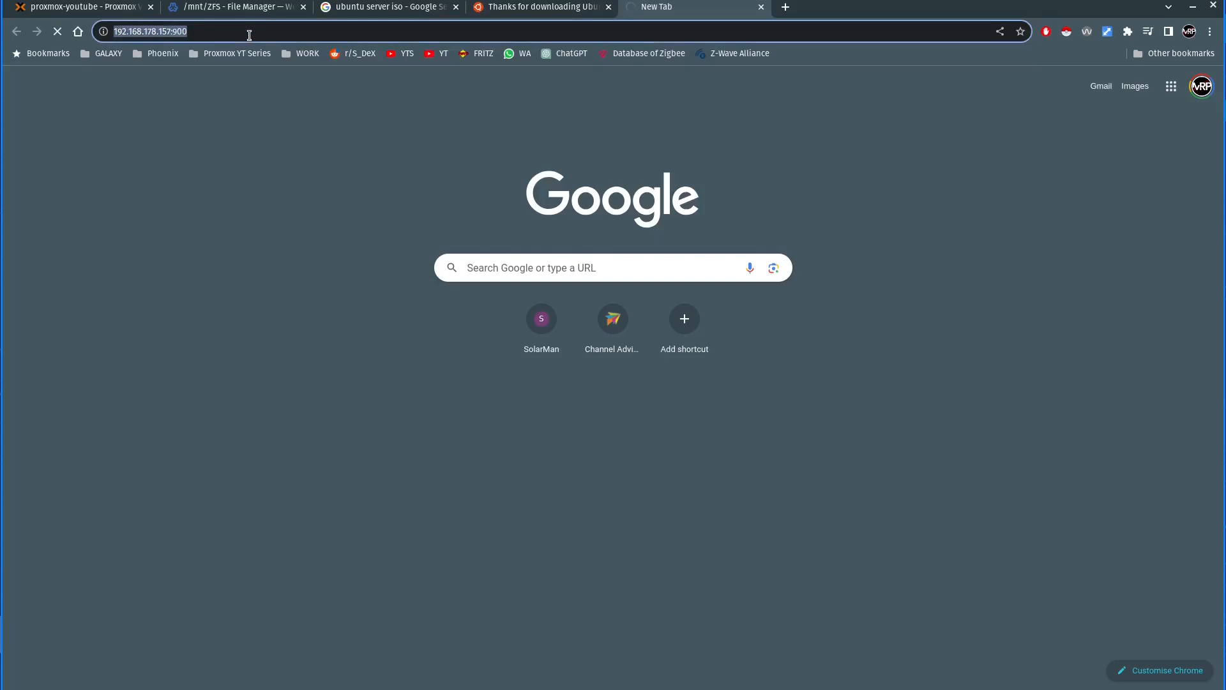
click(249, 33)
text(0)
key(Return)
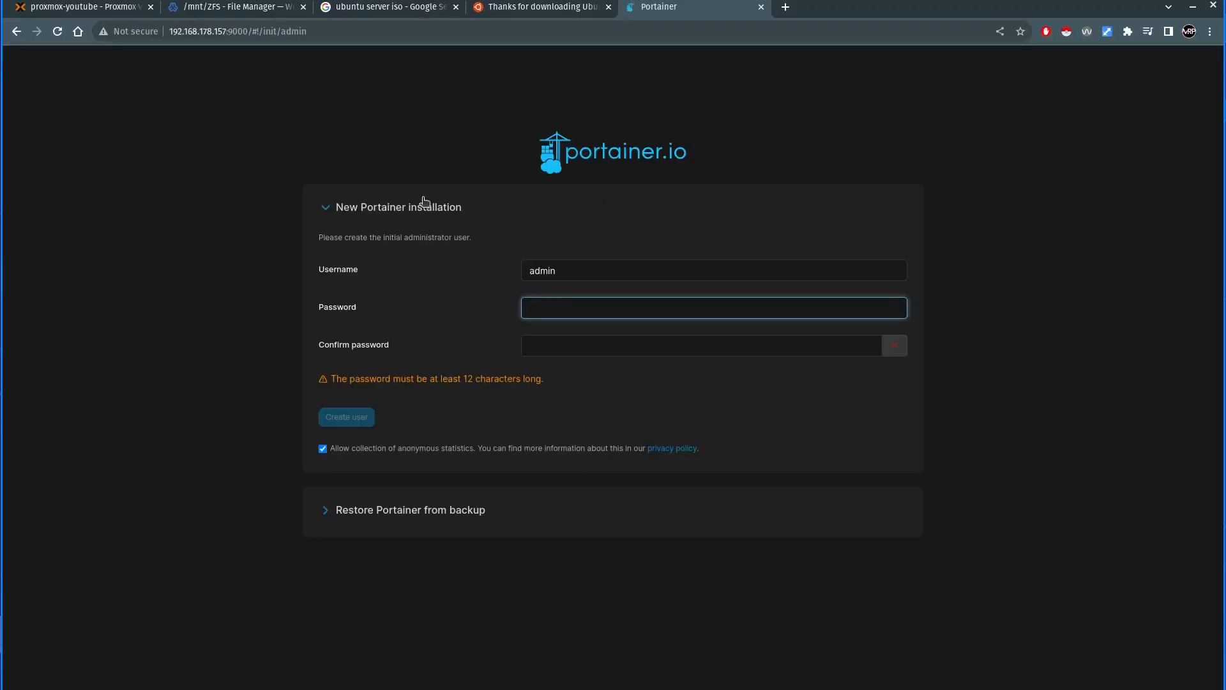
- Enlarge the page to 125% and create the initial Portainer administrator admin, entering and confirming the account password
key(ctrl+plus)
key(ctrl+plus)
key(ctrl+plus)
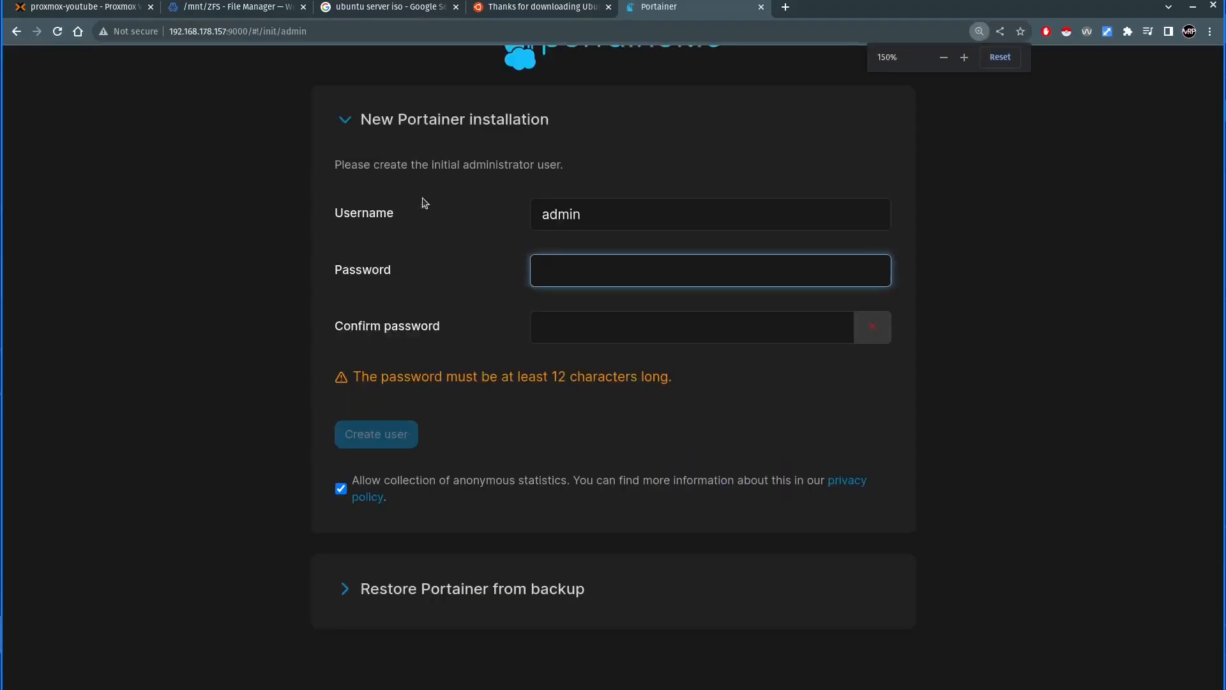
key(ctrl+minus)
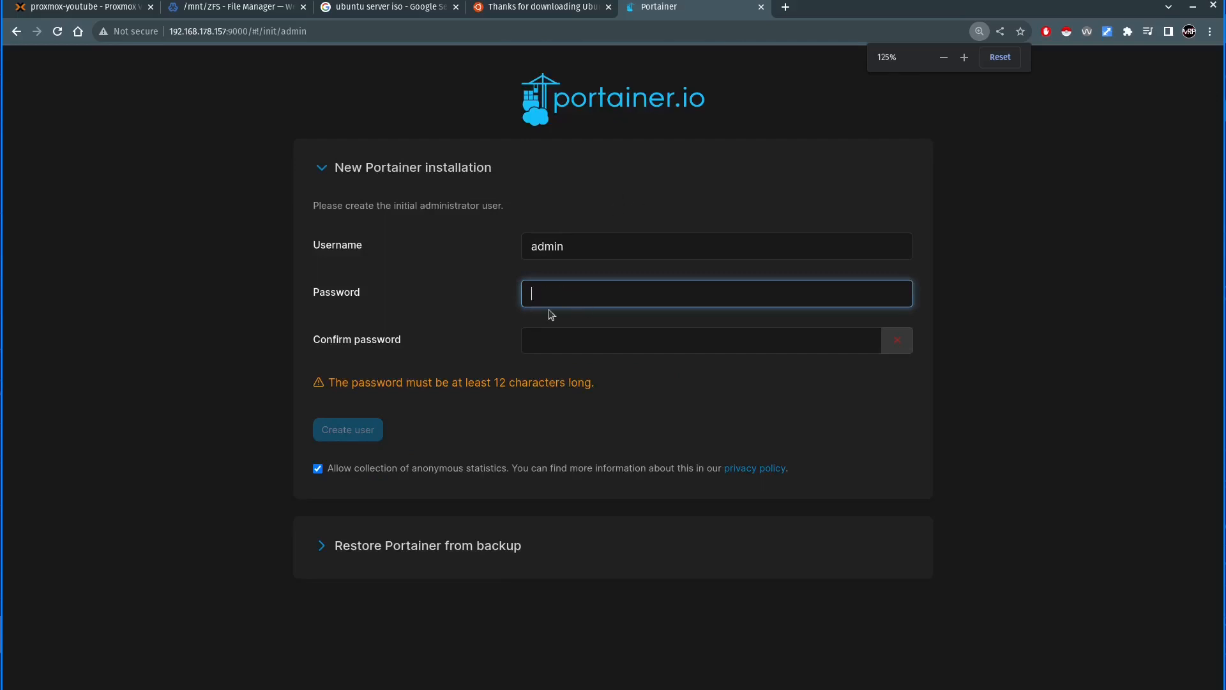
drag(370, 378, 517, 379)
click(520, 380)
click(584, 291)
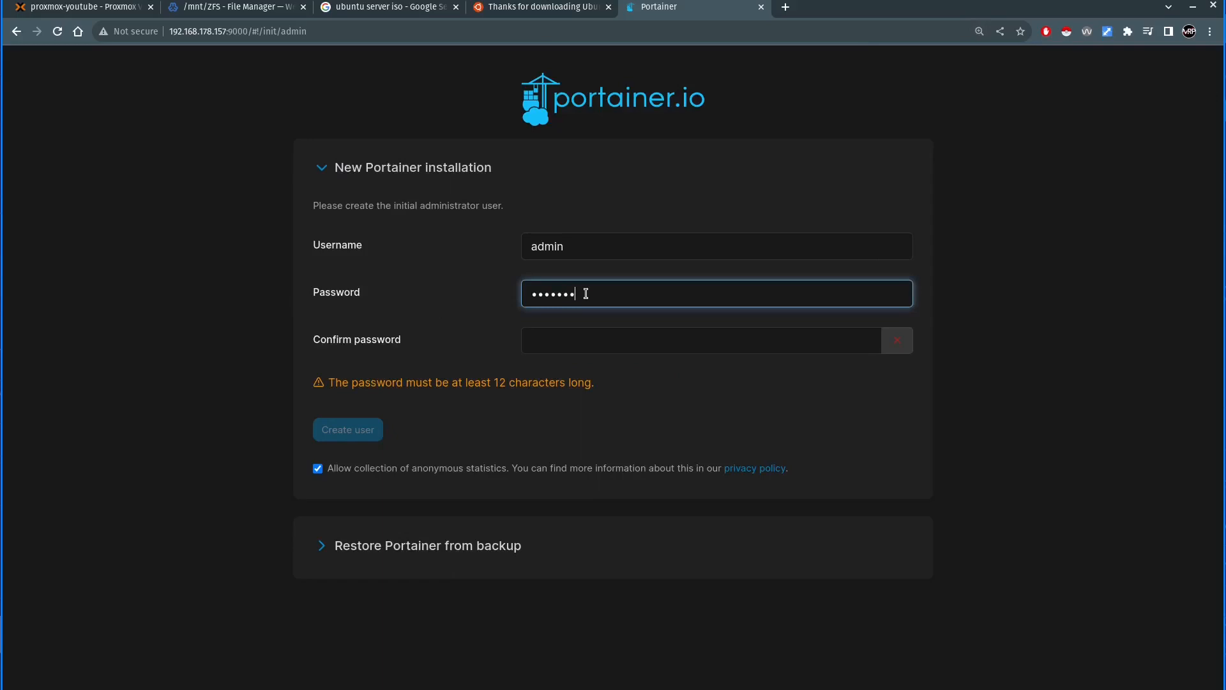
key(Tab)
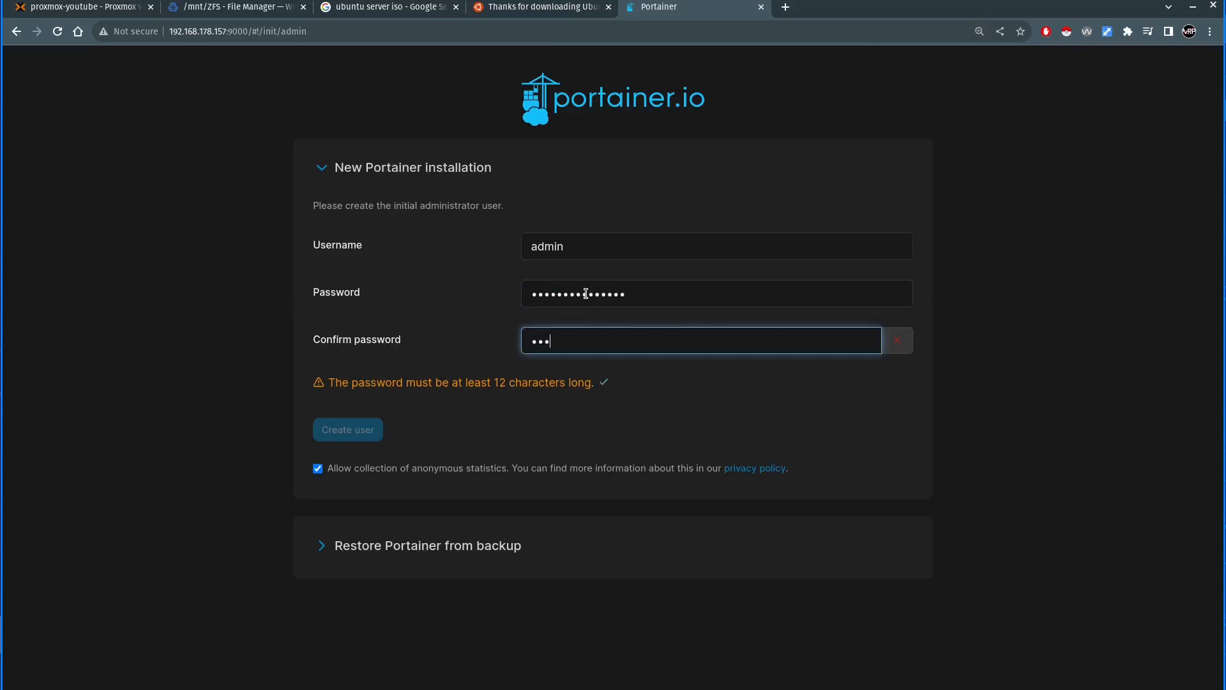
text(****)
click(455, 245)
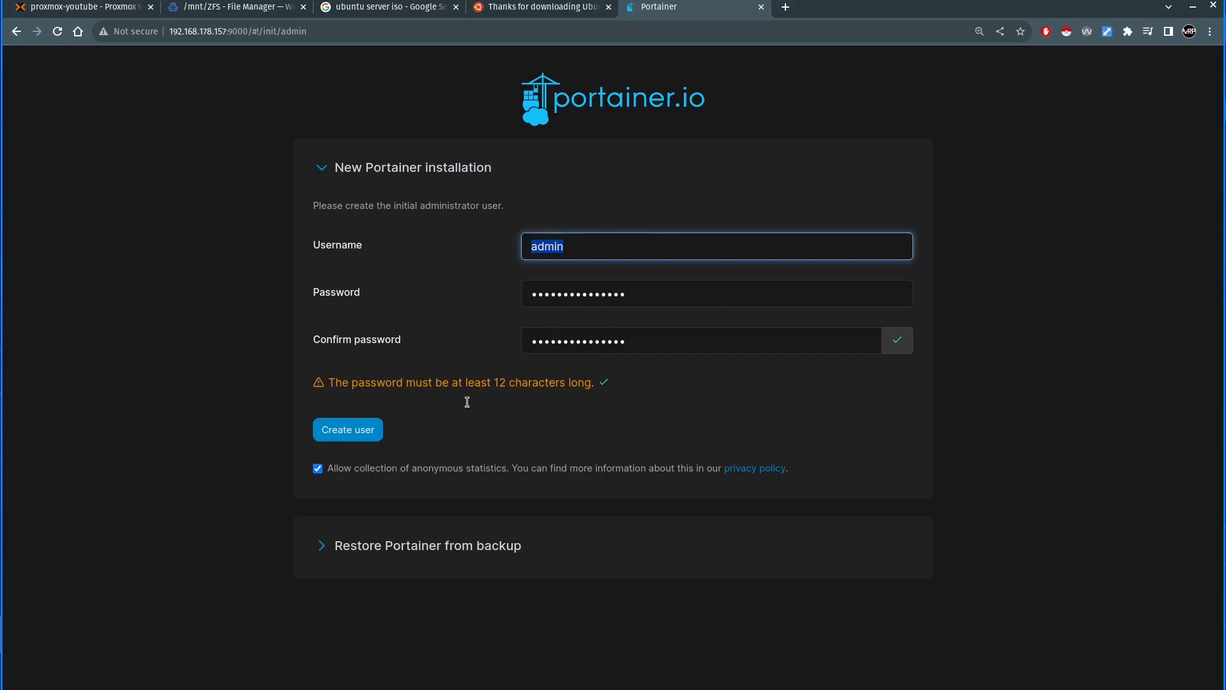
click(343, 431)
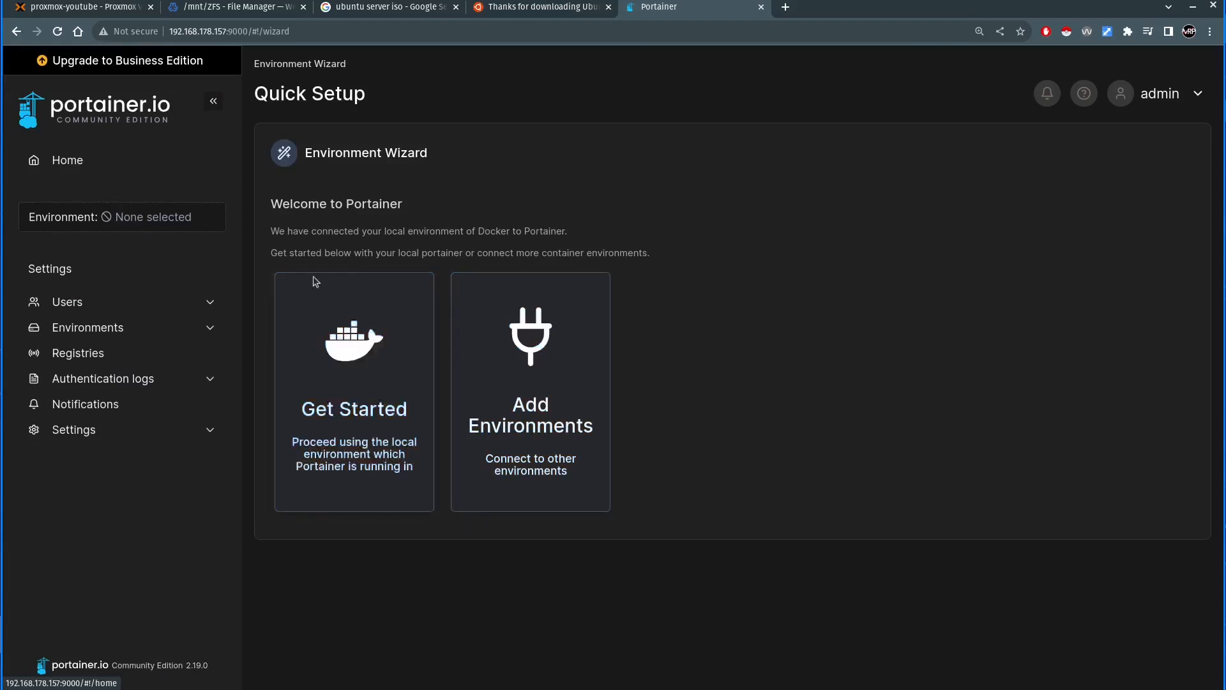
- Get started with the local Docker environment in the setup wizard and look over the latest Portainer news
click(352, 412)
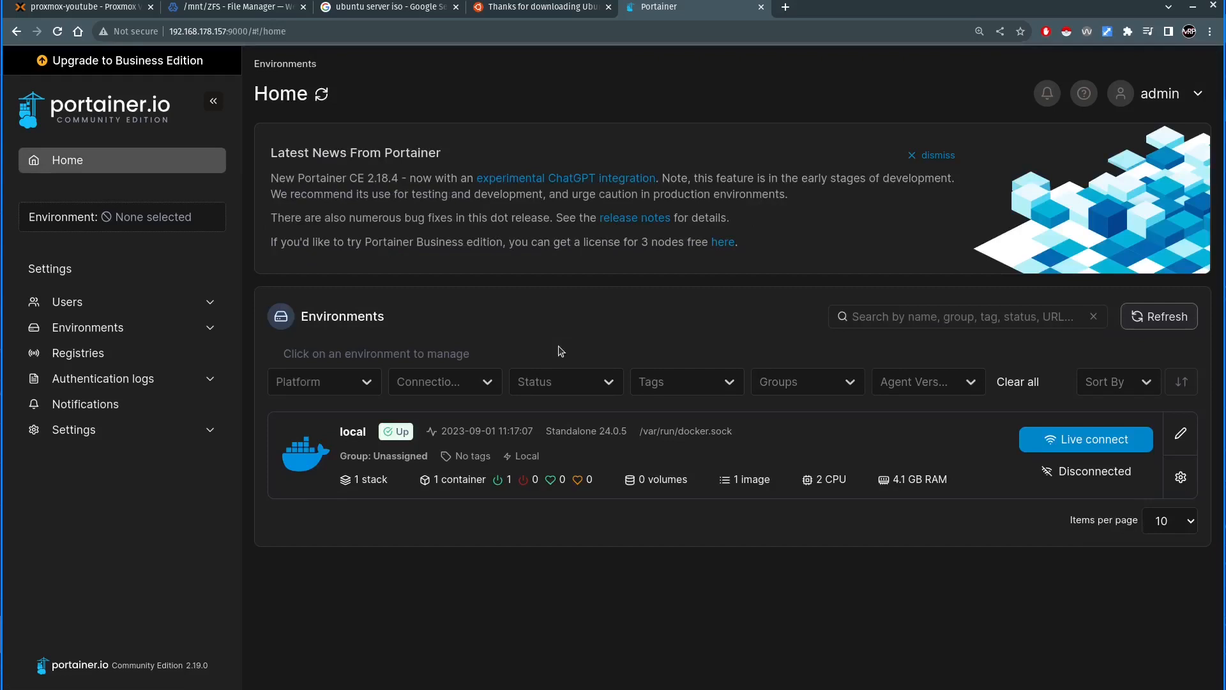
drag(307, 154, 550, 217)
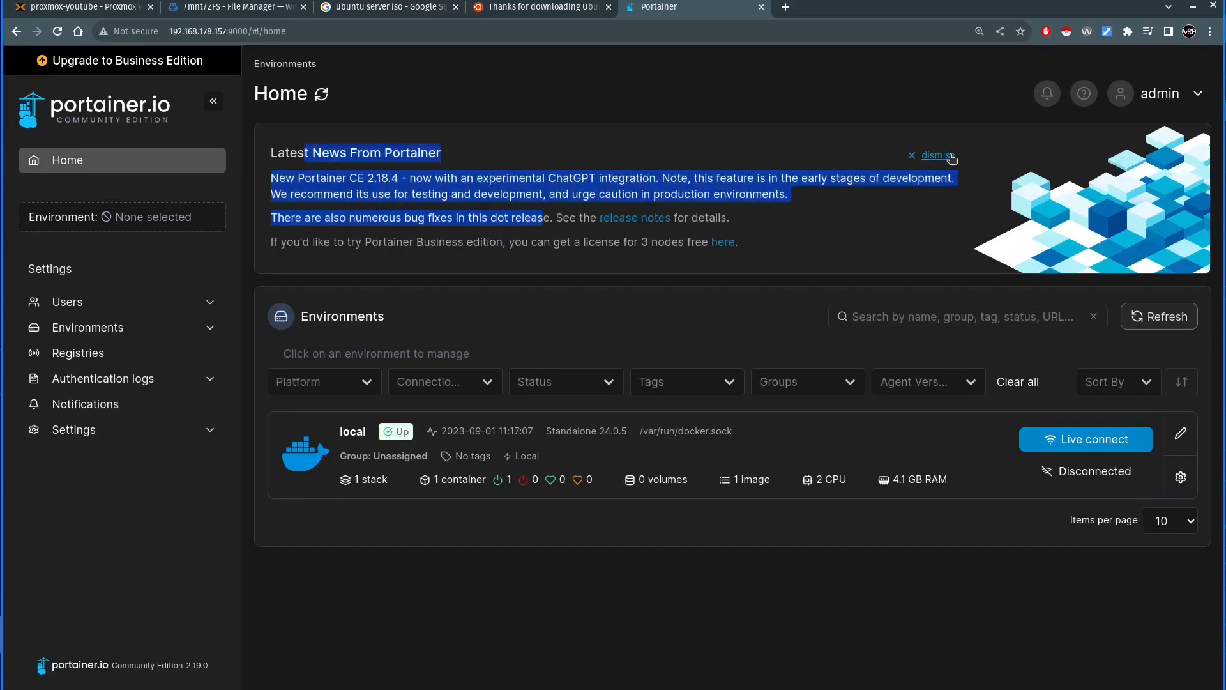
- Dismiss the Portainer news notice and open the dashboard of the local environment
click(933, 155)
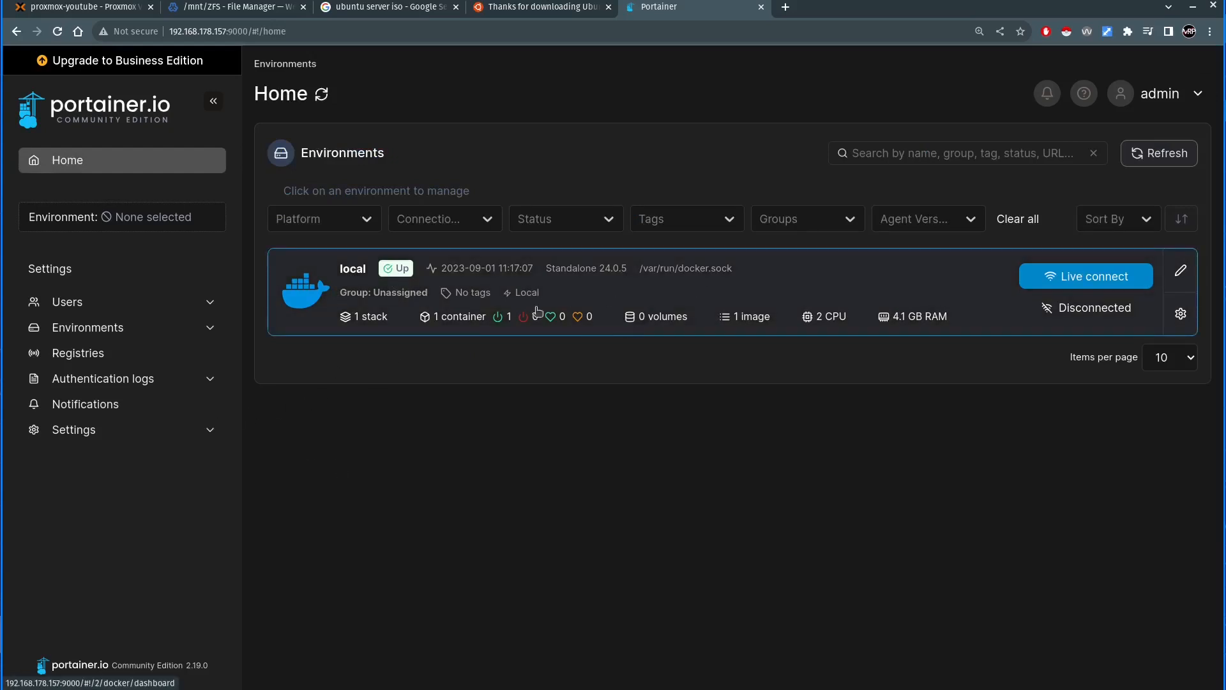
click(361, 272)
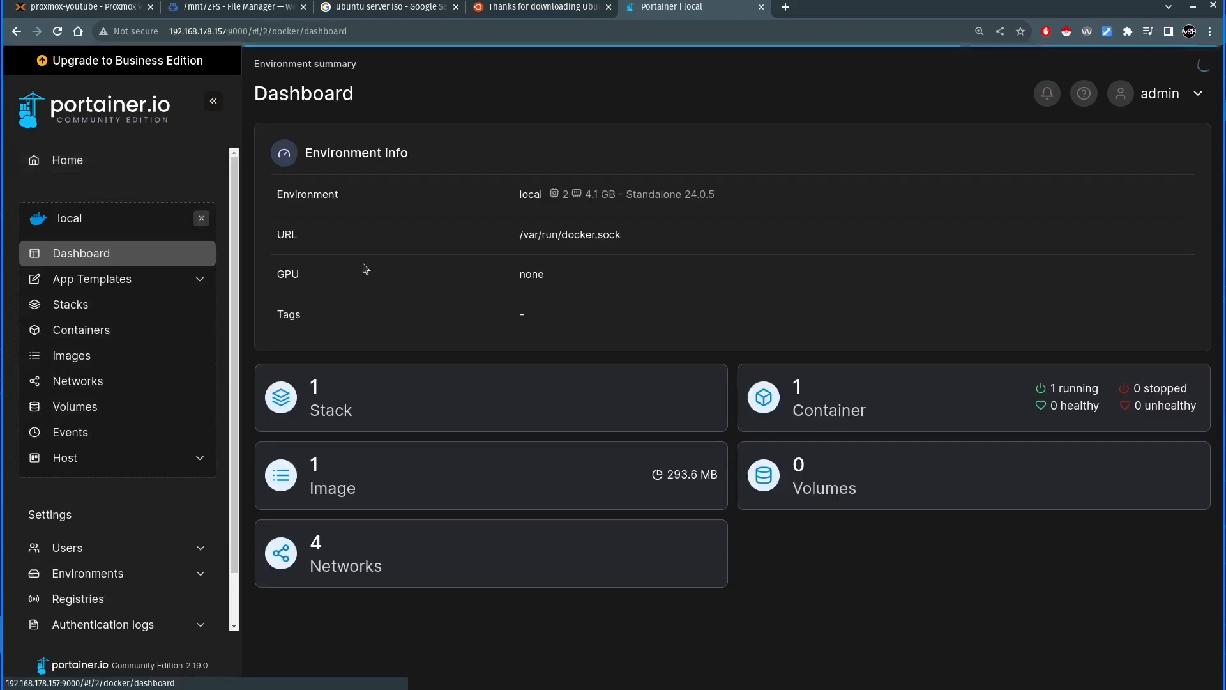
scroll(112, 479, down, 1)
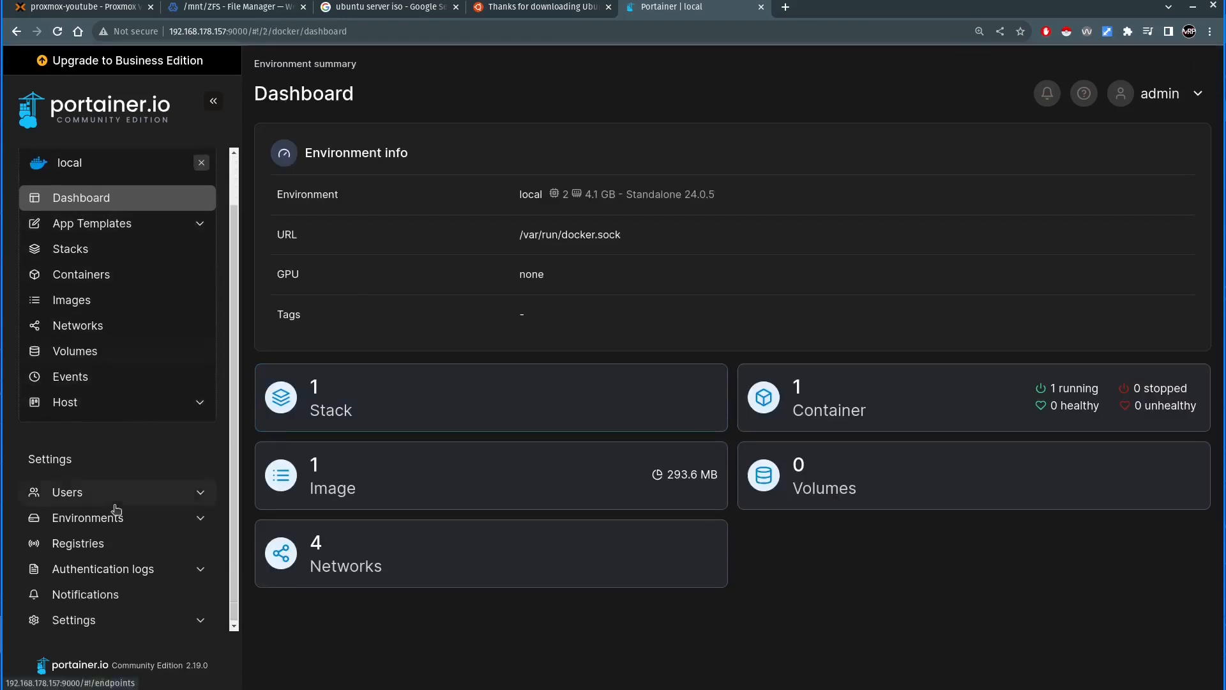
- Rename the local environment to Docker-YT, set its public IP to 192.168.178.157, and save the update
click(109, 525)
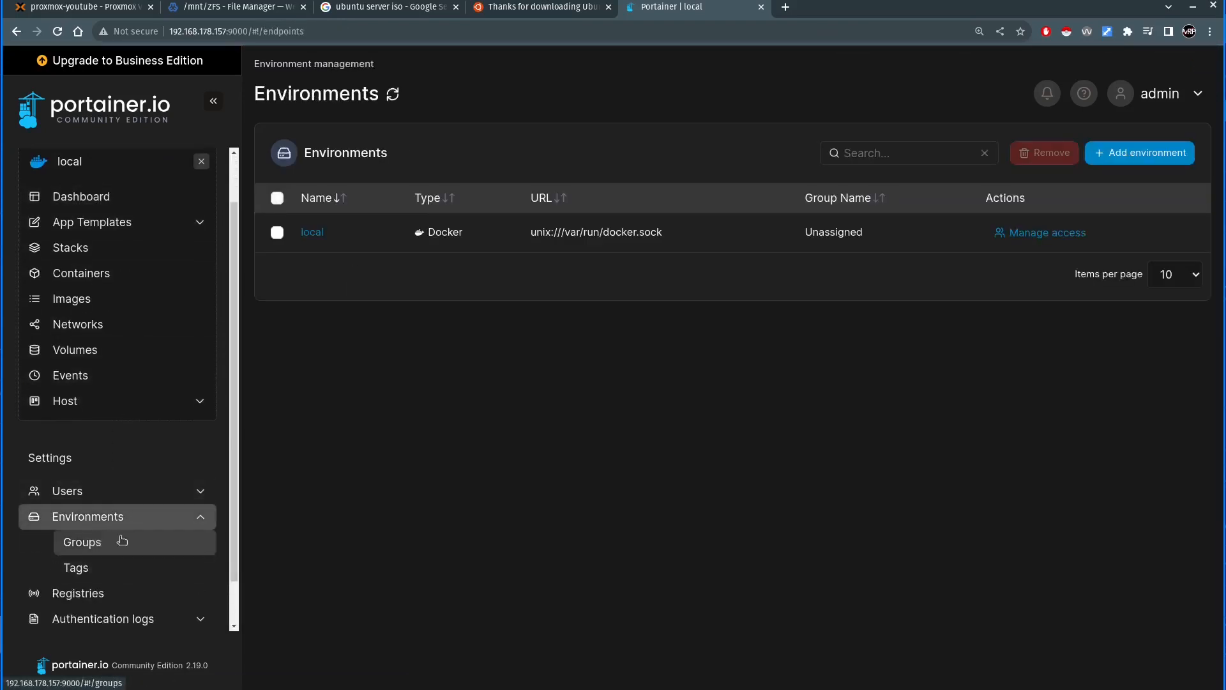
click(312, 233)
double_click(497, 195)
text(Docker-YT)
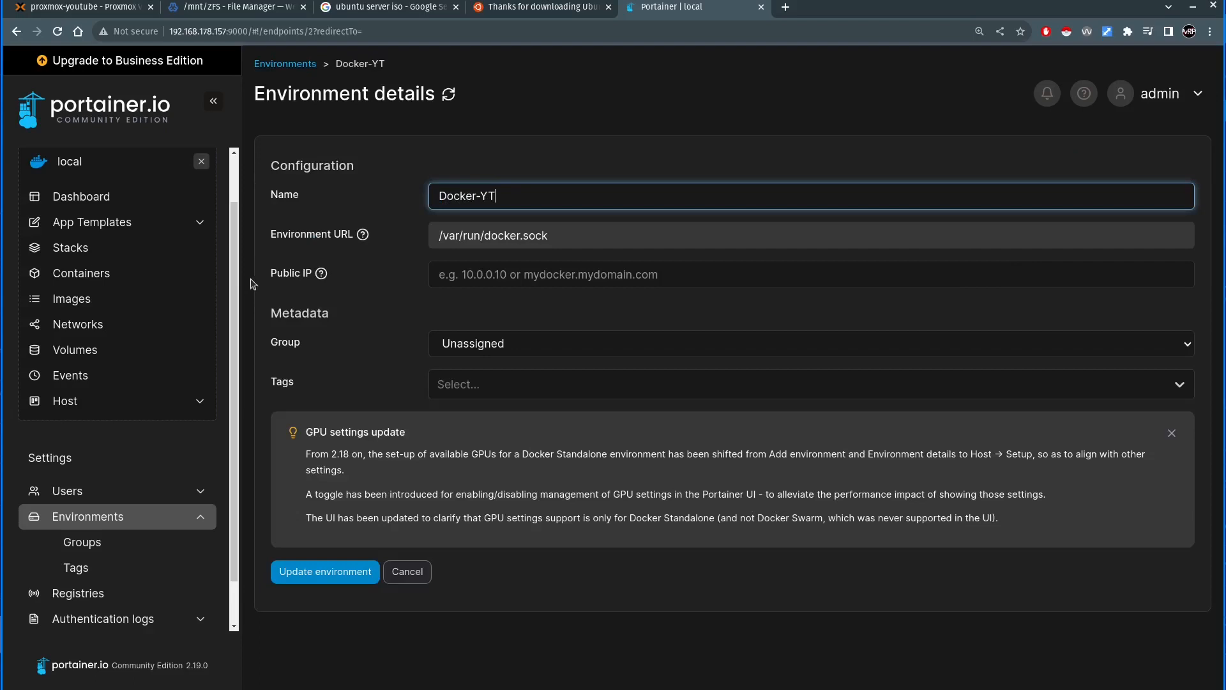
click(496, 275)
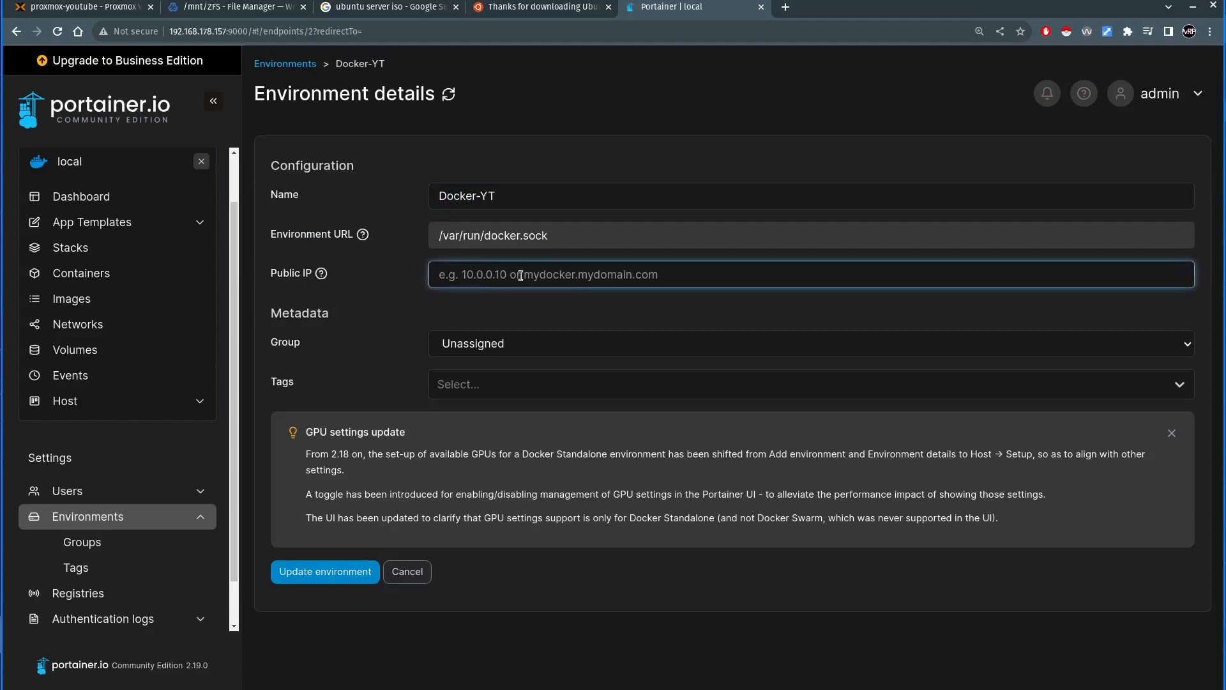
text(192.168.178.157)
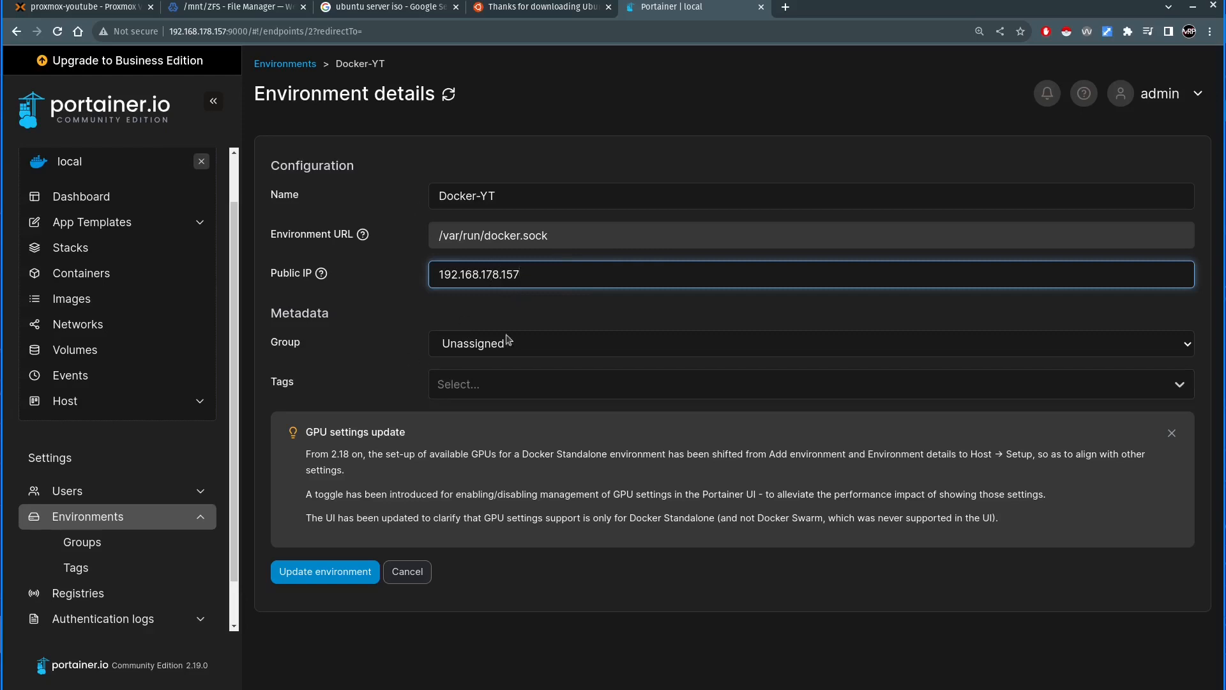
drag(529, 273, 421, 325)
click(326, 572)
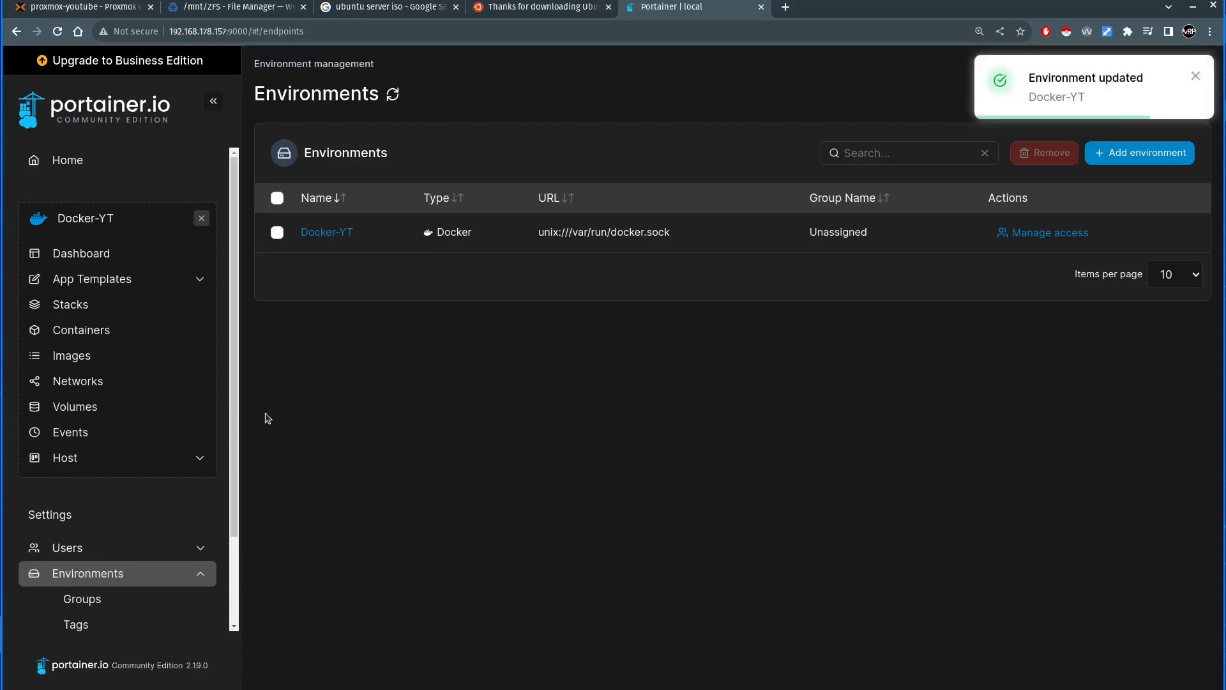
- Inspect the portainer stack's details and published port, and recheck the public IP in the Docker-YT environment settings
click(70, 305)
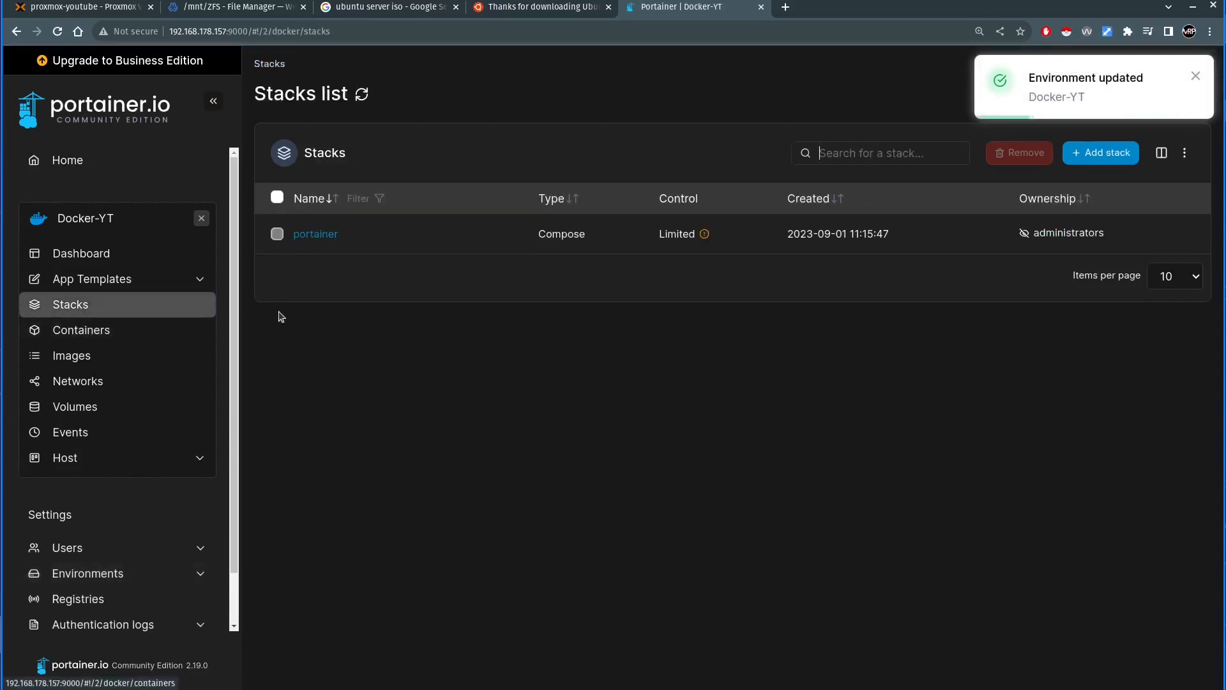
click(315, 233)
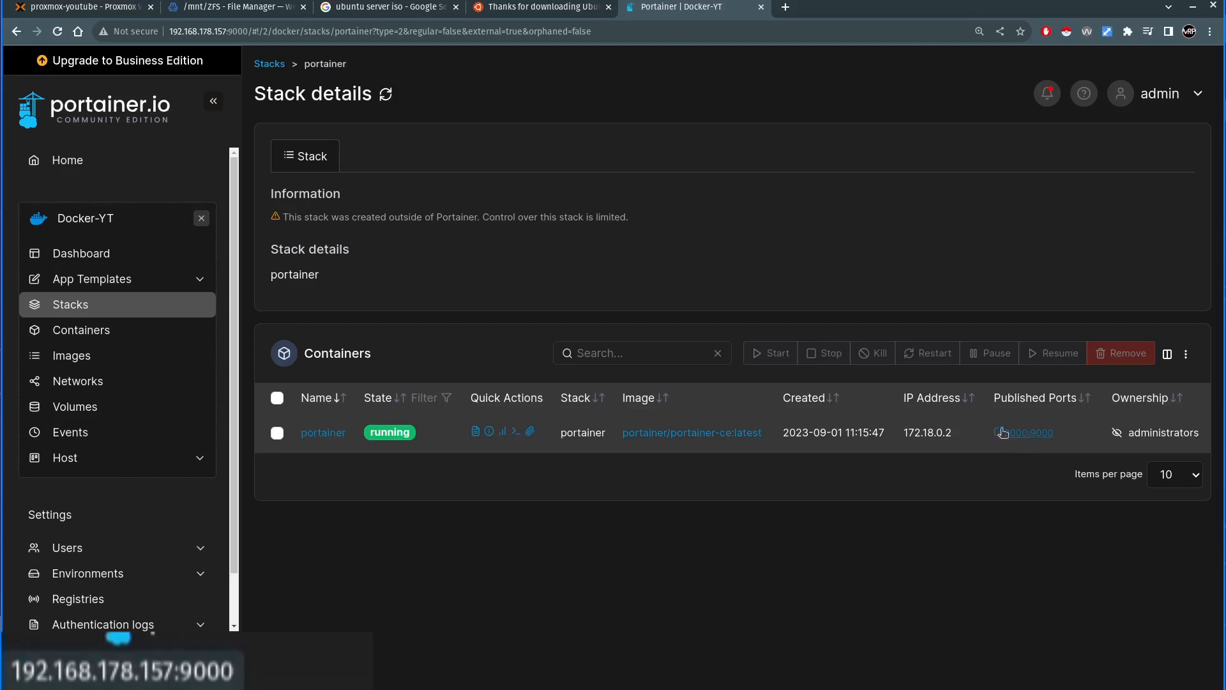
click(88, 573)
click(326, 233)
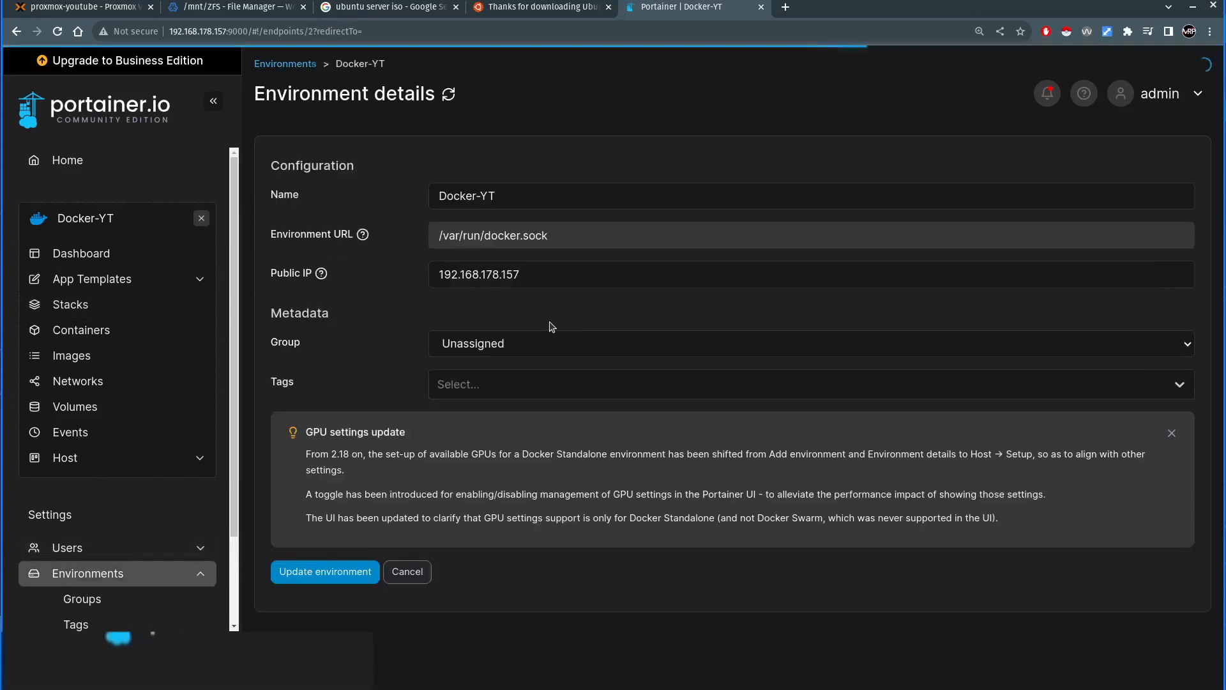
drag(528, 277, 345, 283)
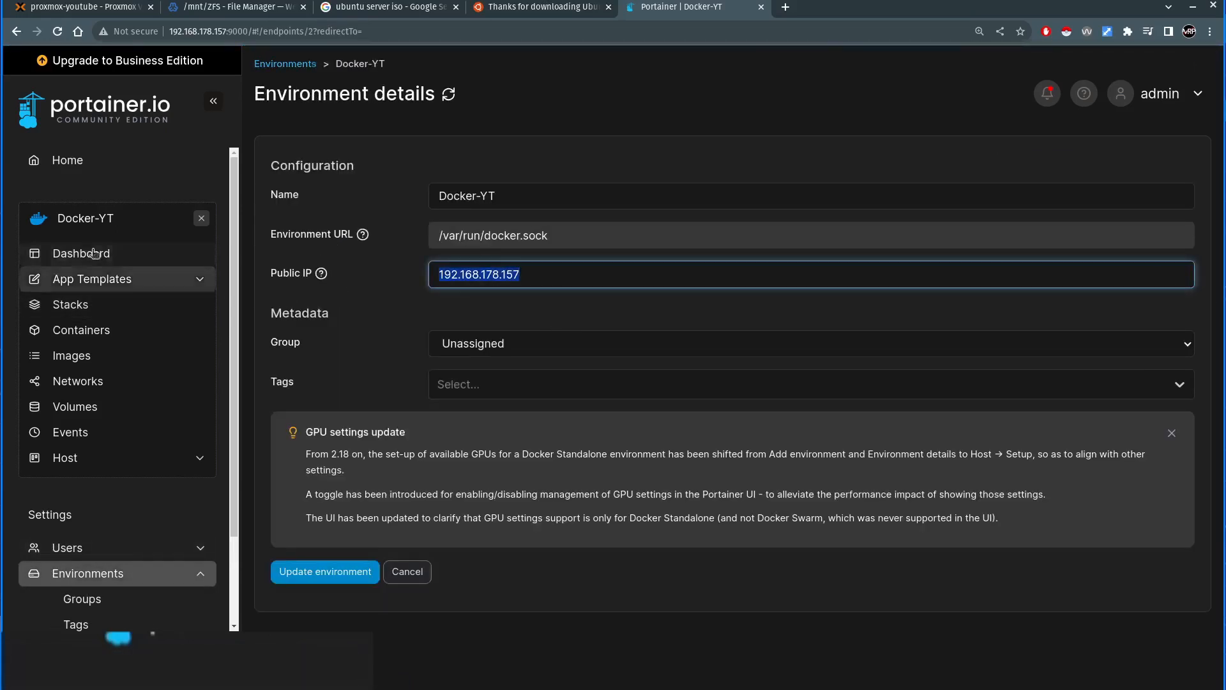
- Test the portainer container's published port link from the Docker-YT container list, close the page it opens, and return to the dashboard
click(68, 159)
click(362, 272)
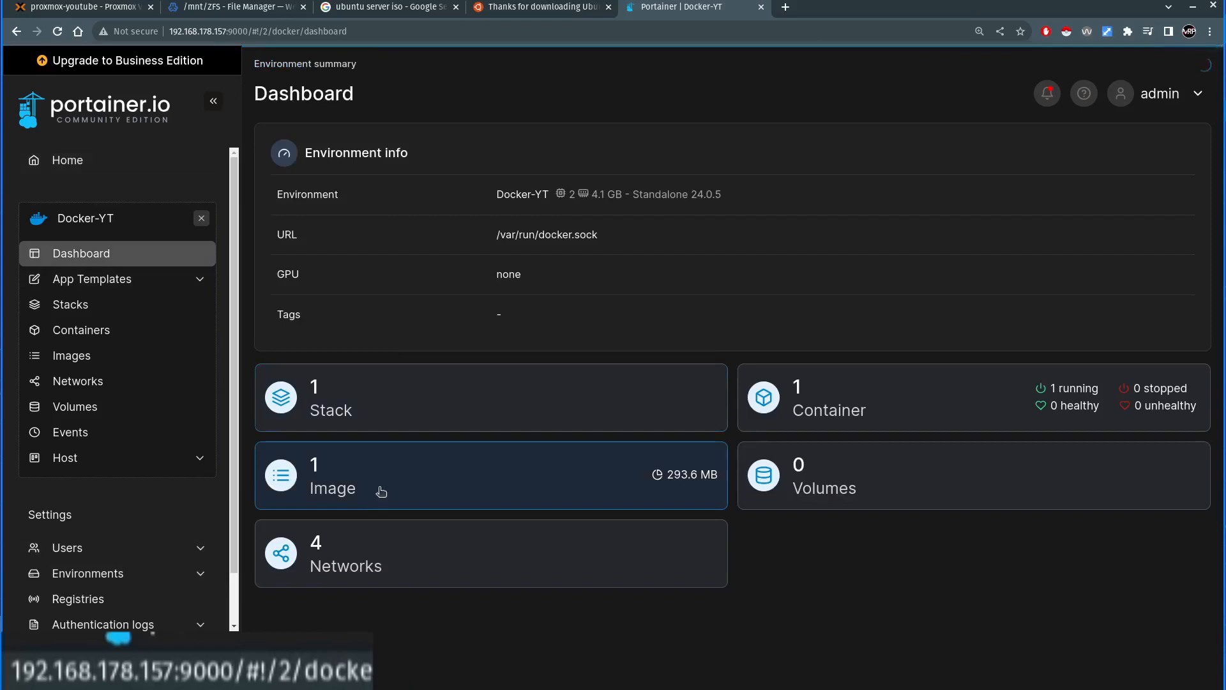
click(1022, 396)
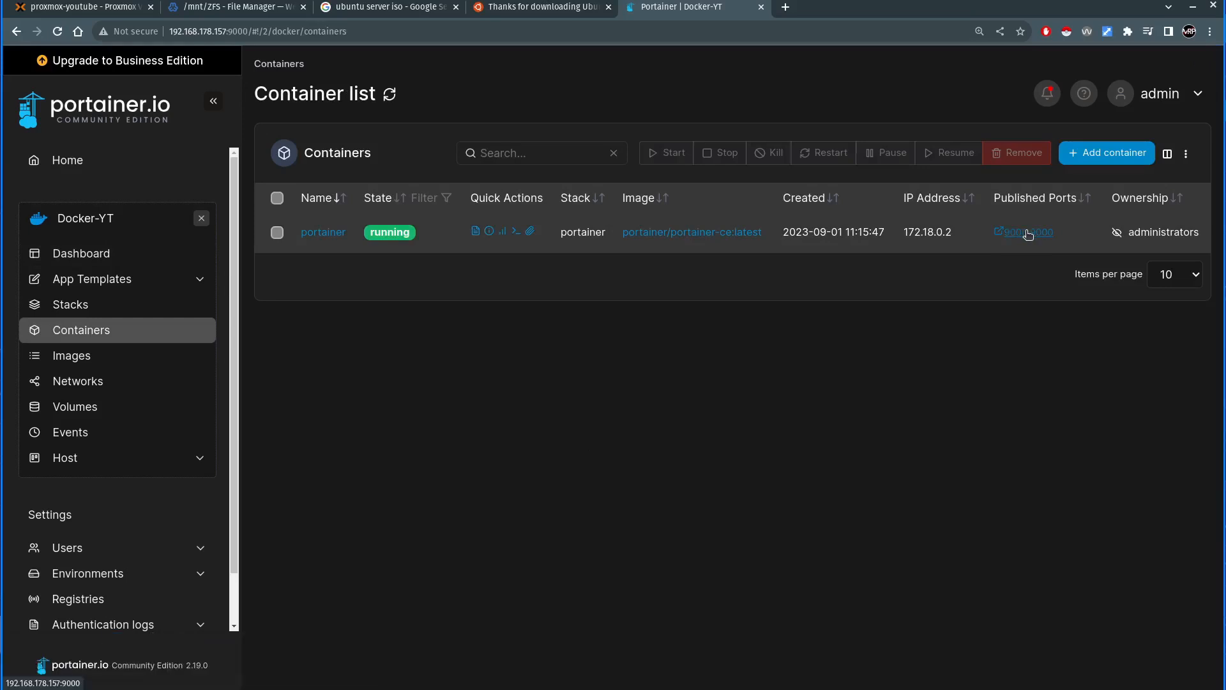
click(1028, 235)
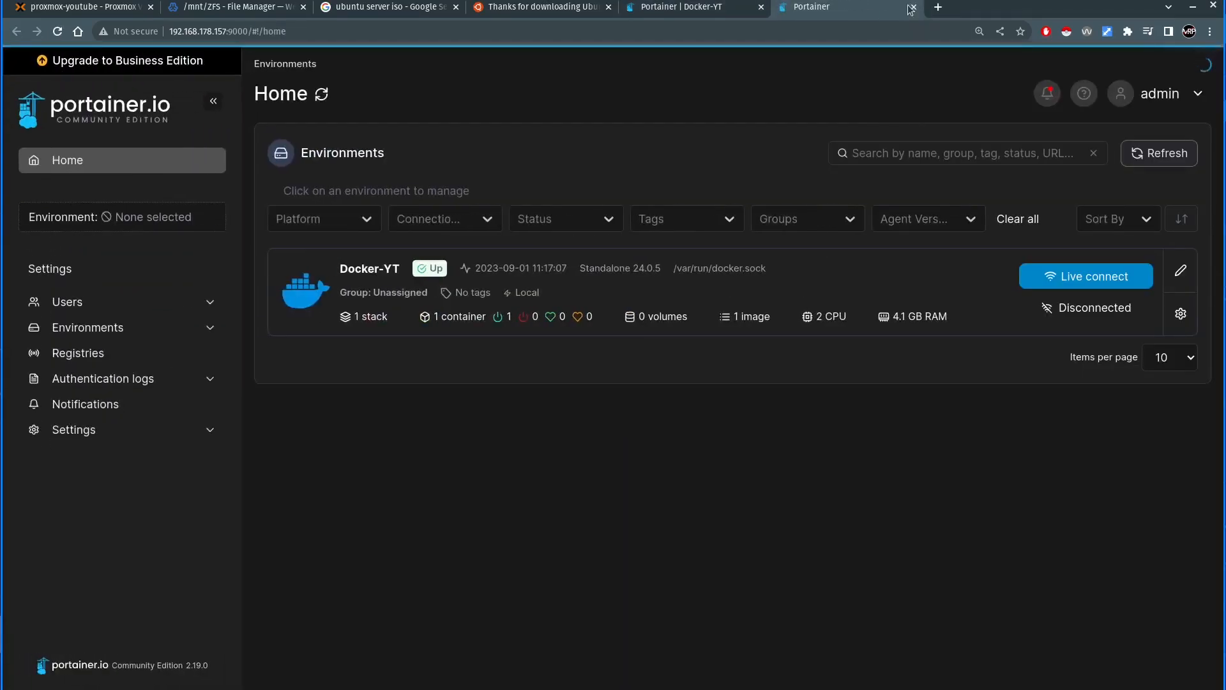
click(914, 8)
click(159, 257)
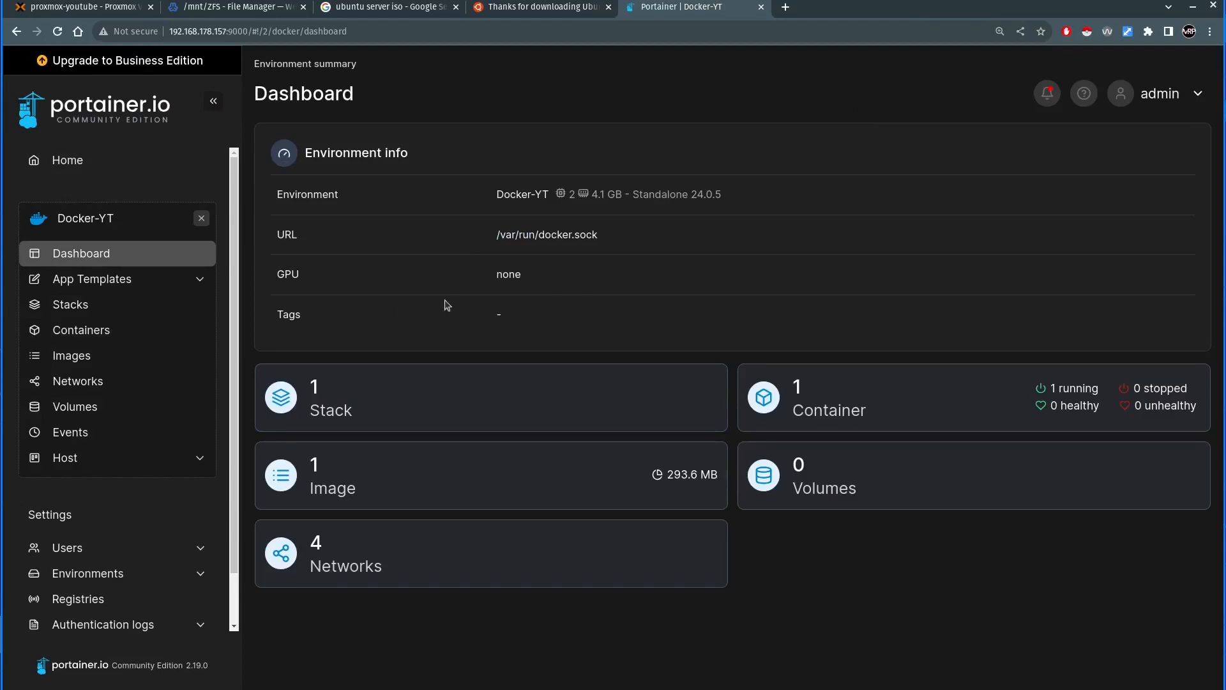
- Look over the Samba Windows File Sharing shares in the NAS Webmin interface, then return to the Proxmox page
click(108, 10)
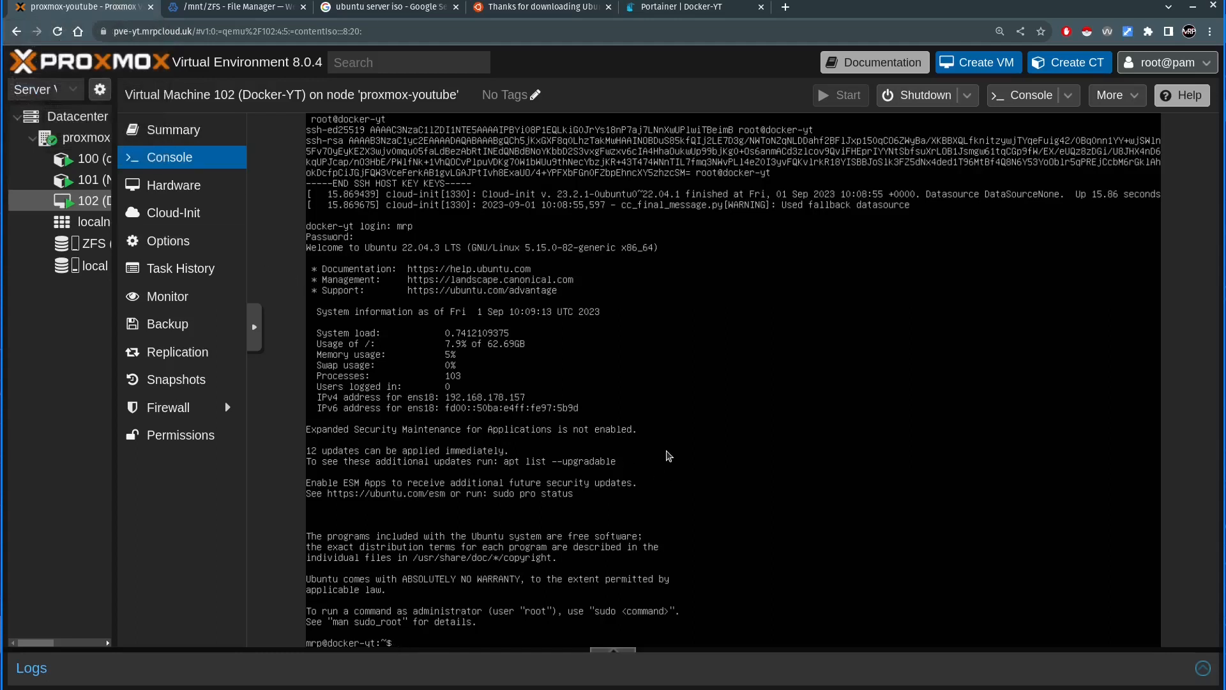
click(254, 9)
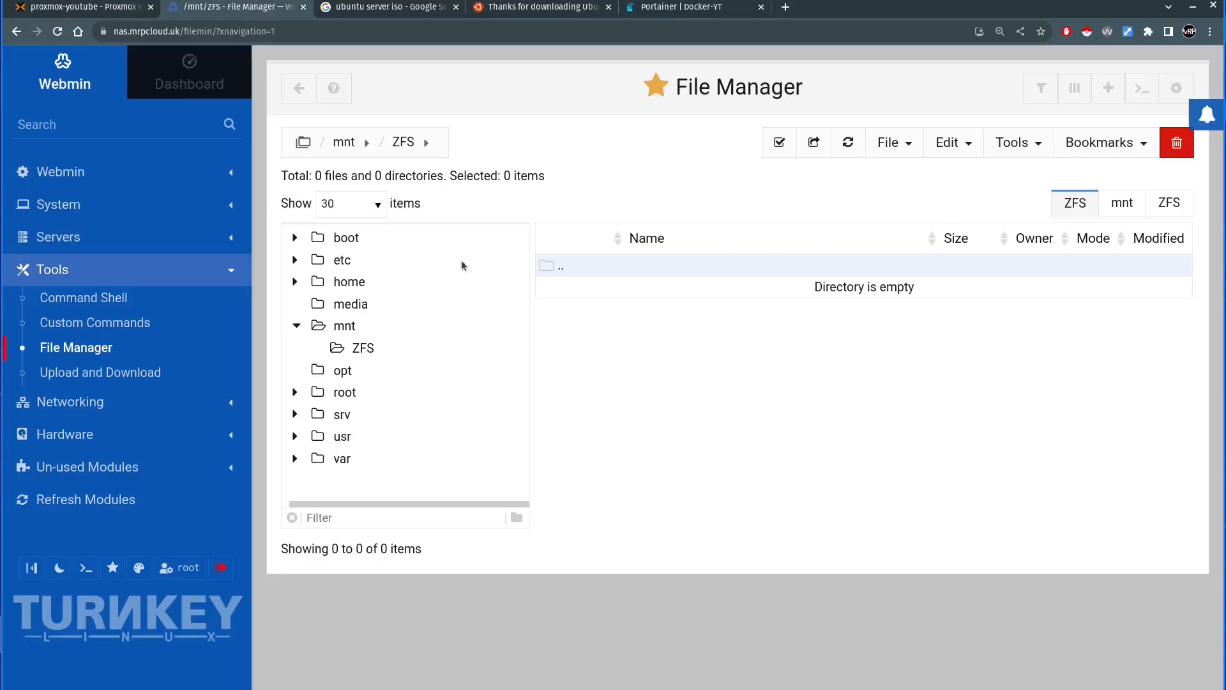
click(68, 228)
click(97, 314)
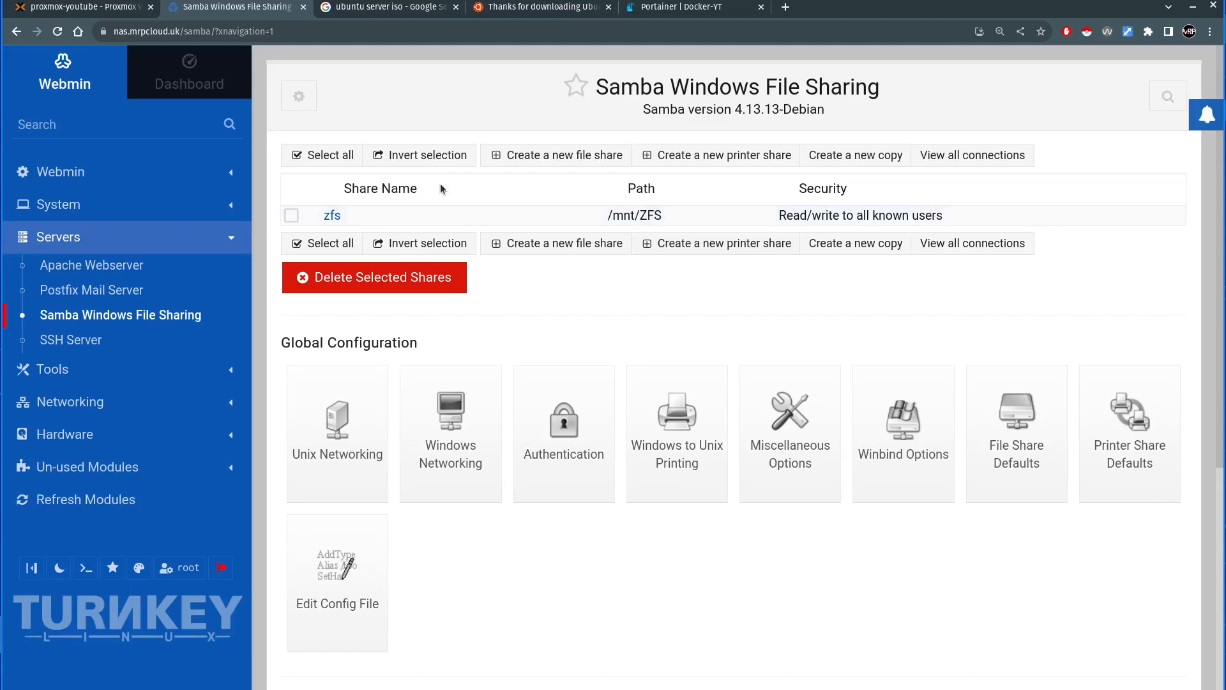
click(100, 9)
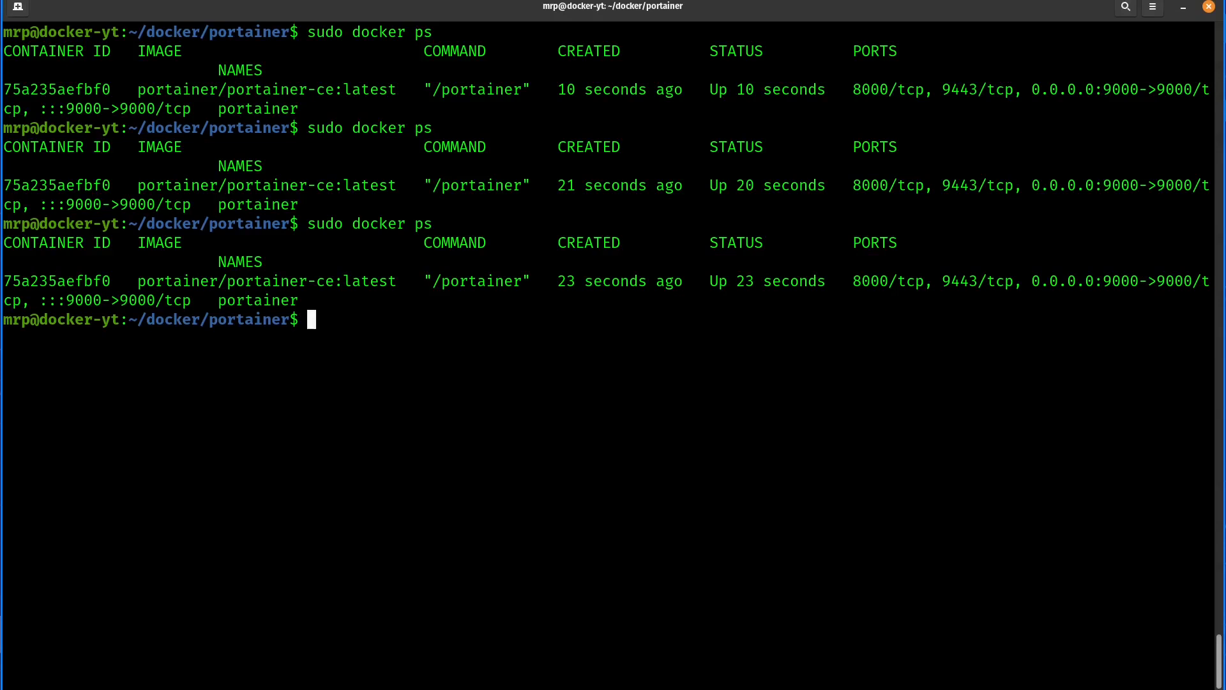
- In the docker-yt terminal, install cifs-utils with apt, accept the service restart dialog without selecting a service, and clear the screen
text(sudo apt install ci)
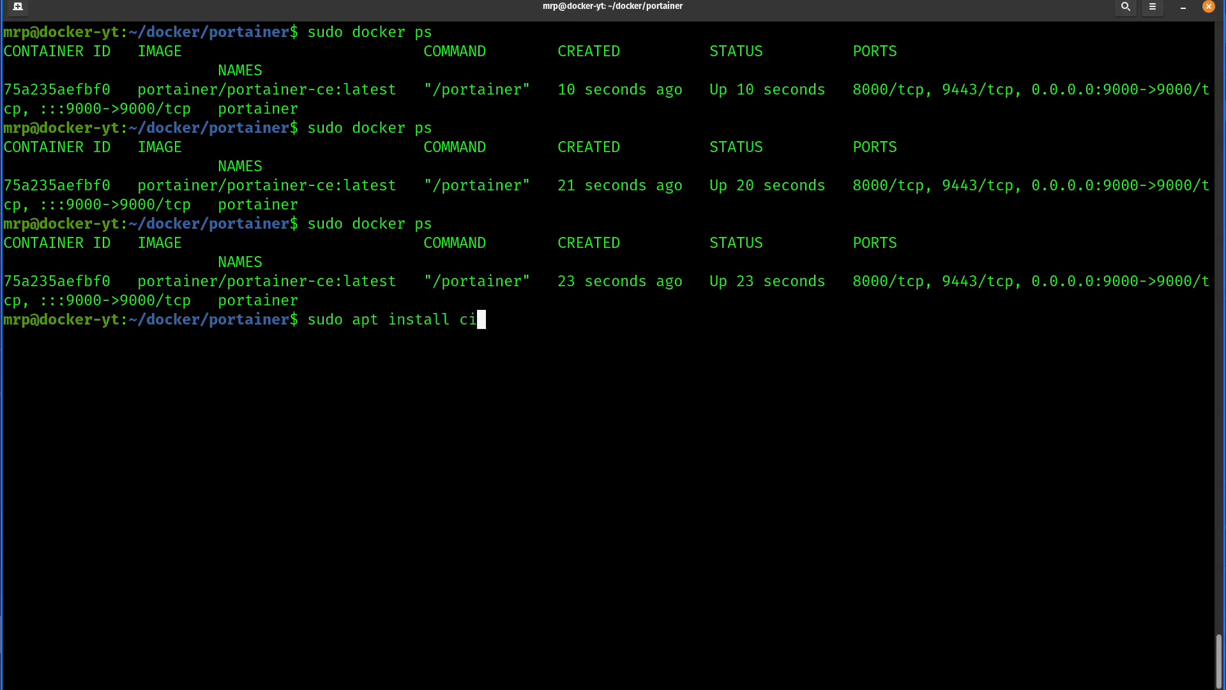
text(fs-utils)
key(Return)
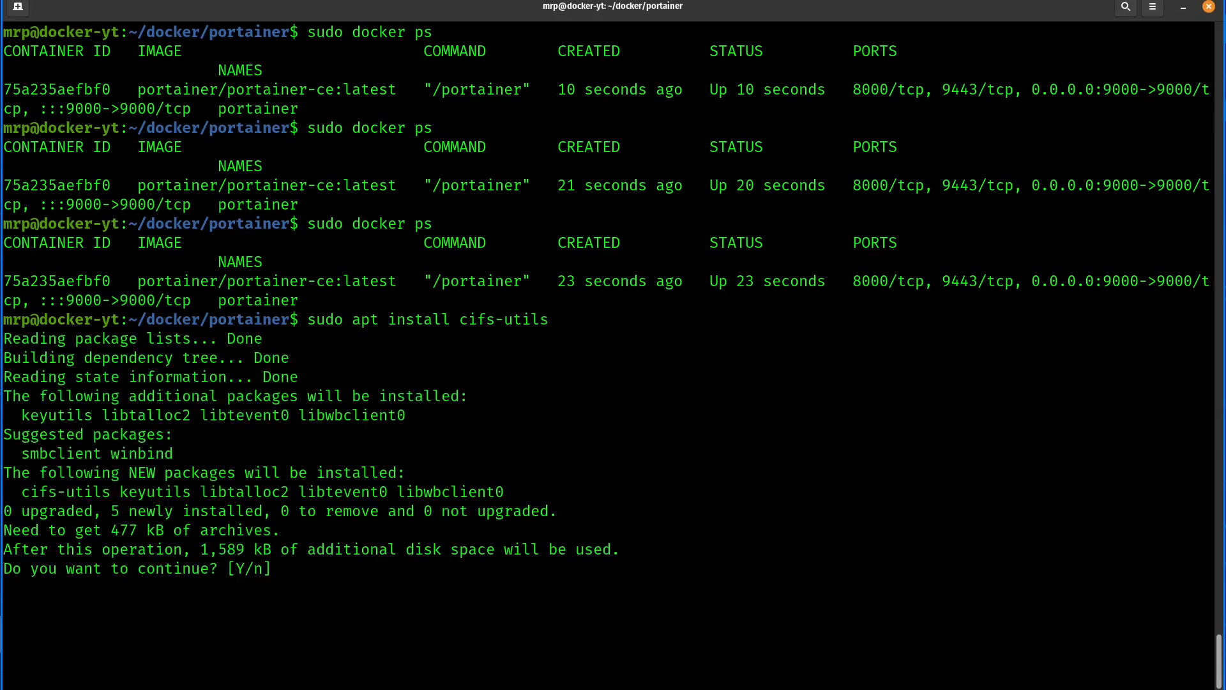
key(Return)
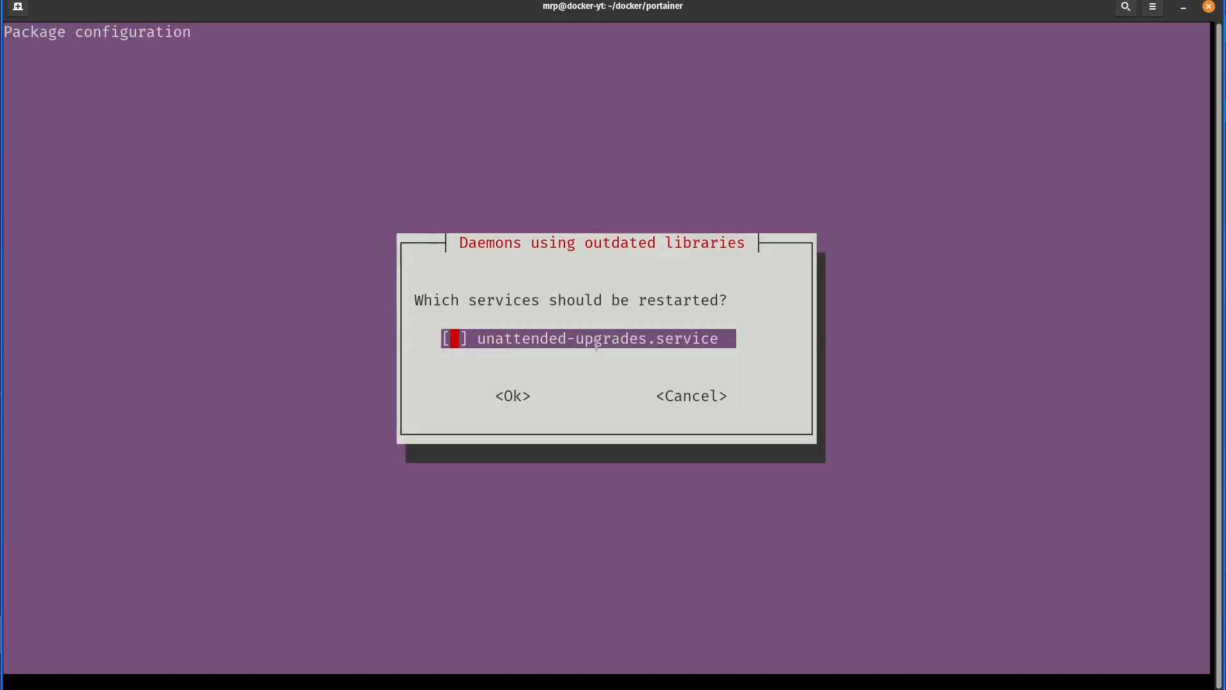
key(Tab)
key(Return)
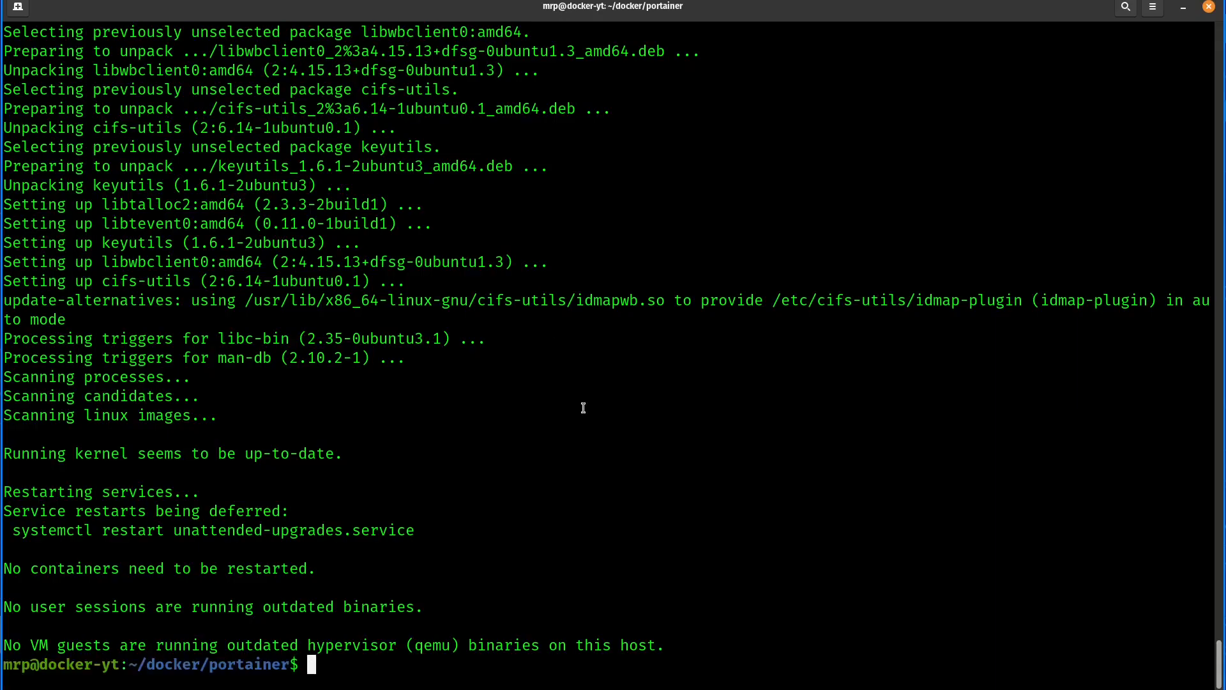
key(ctrl+l)
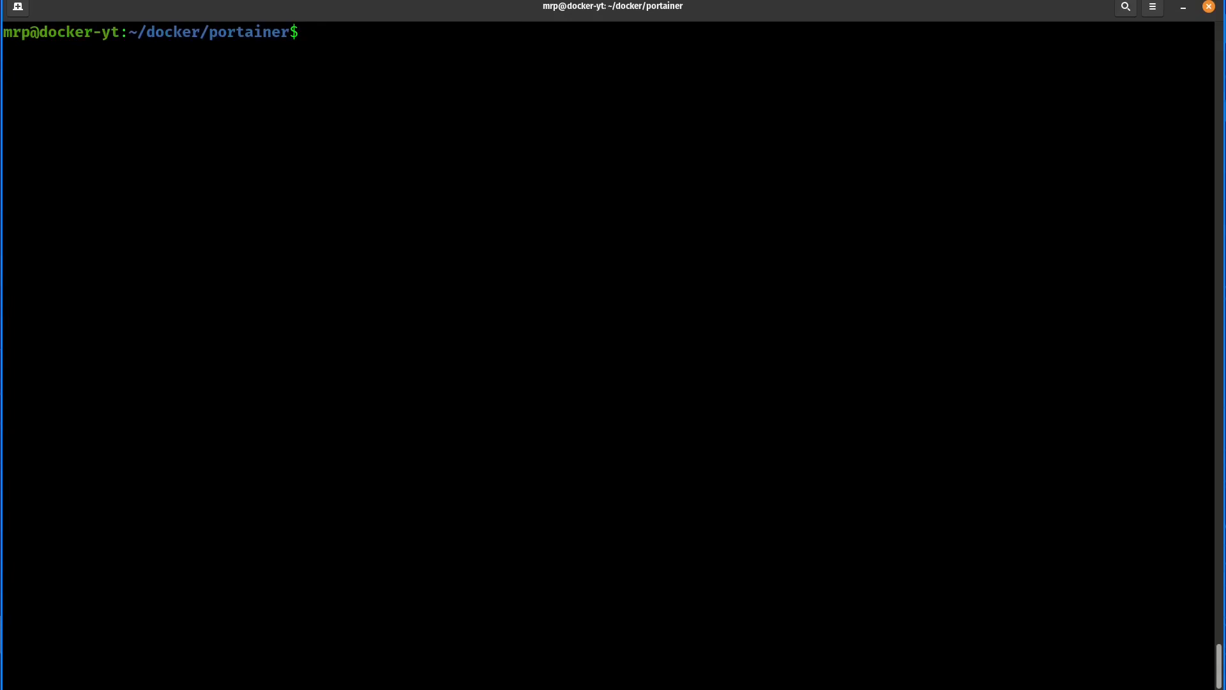
- Change to the home directory with cd ~ and print its path with pwd
text(cd ~)
key(Return)
text(pwd)
key(Return)
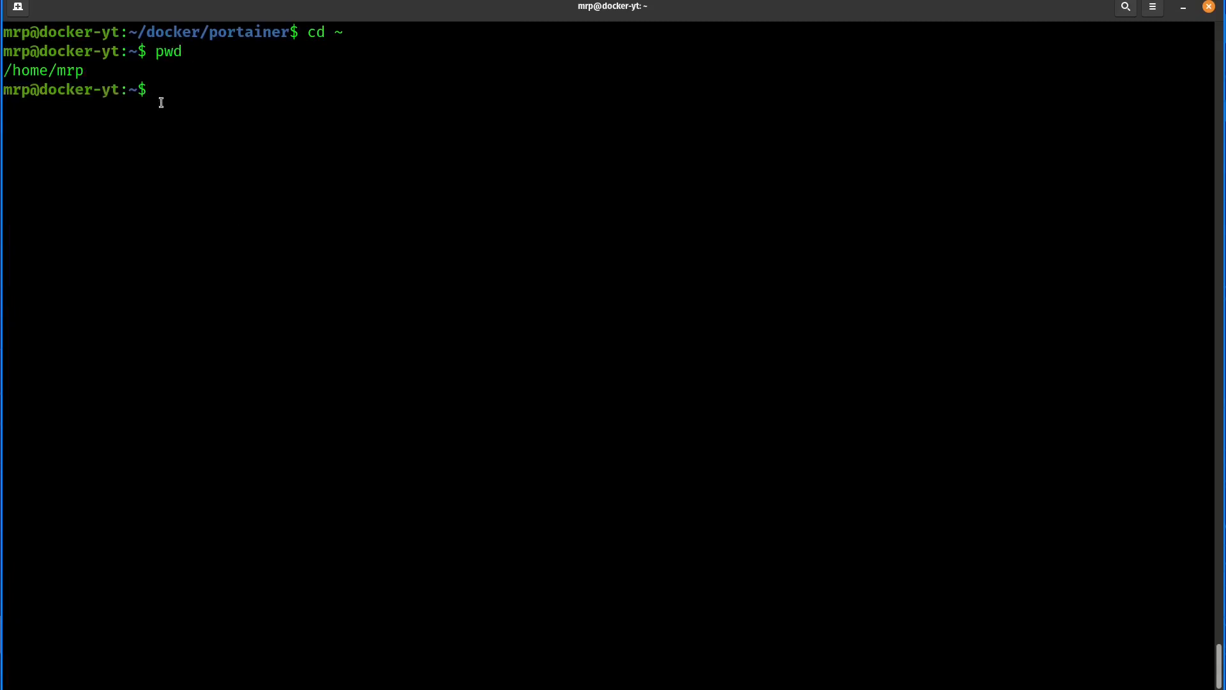
drag(331, 34, 355, 31)
click(356, 34)
- Create a directory named nas in the home directory and check it with ls and ll
text(mkdir nas)
key(Return)
text(ls)
key(Return)
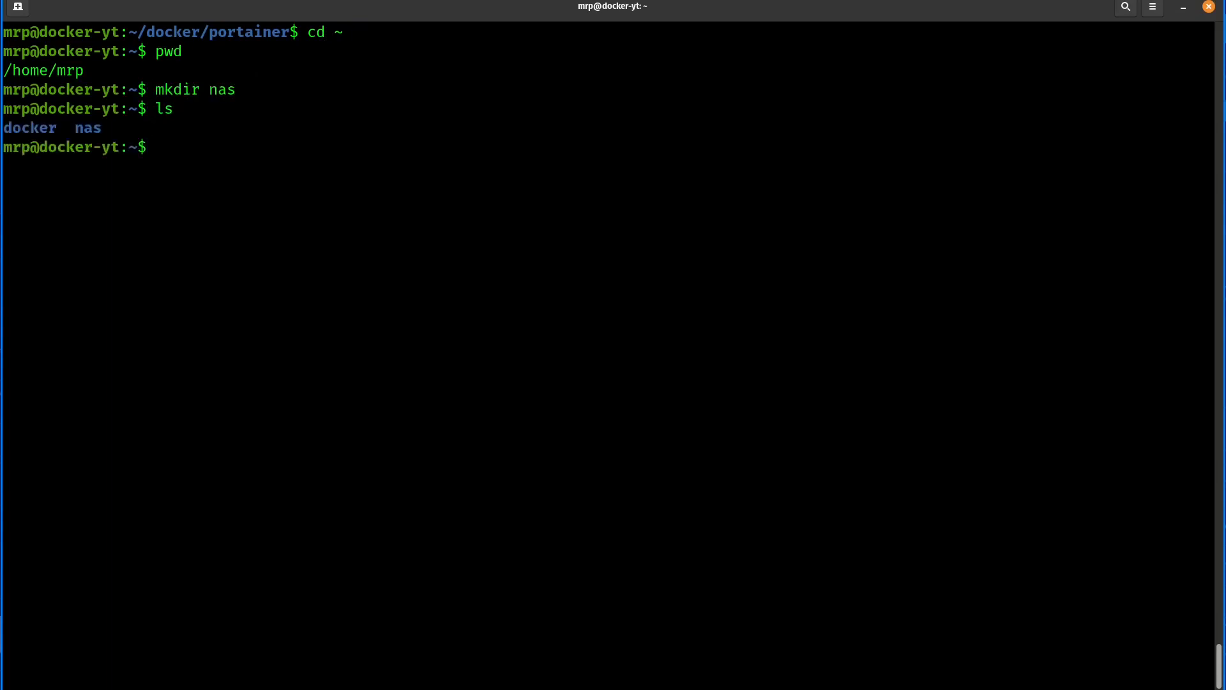
text(ll)
key(Return)
drag(415, 326, 352, 321)
click(346, 455)
- Enter the nas directory, list its contents, and print its full path with pwd
text(cd nas/)
key(Return)
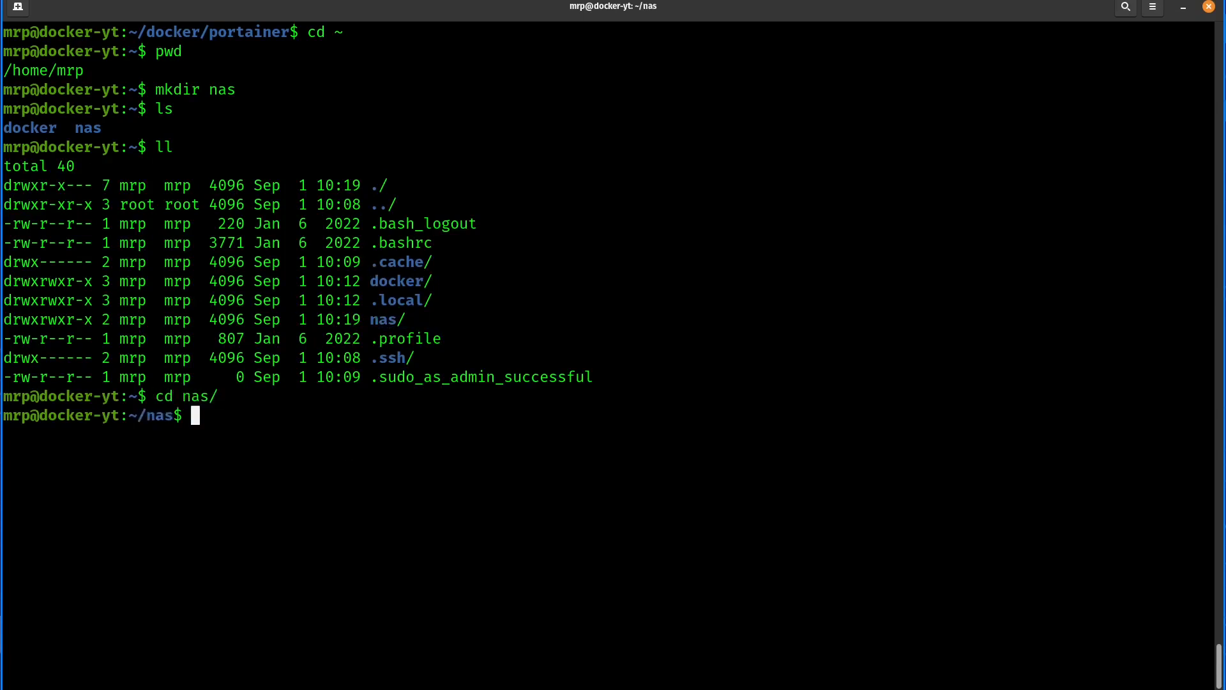
text(ls)
key(Return)
text(pwd)
key(Return)
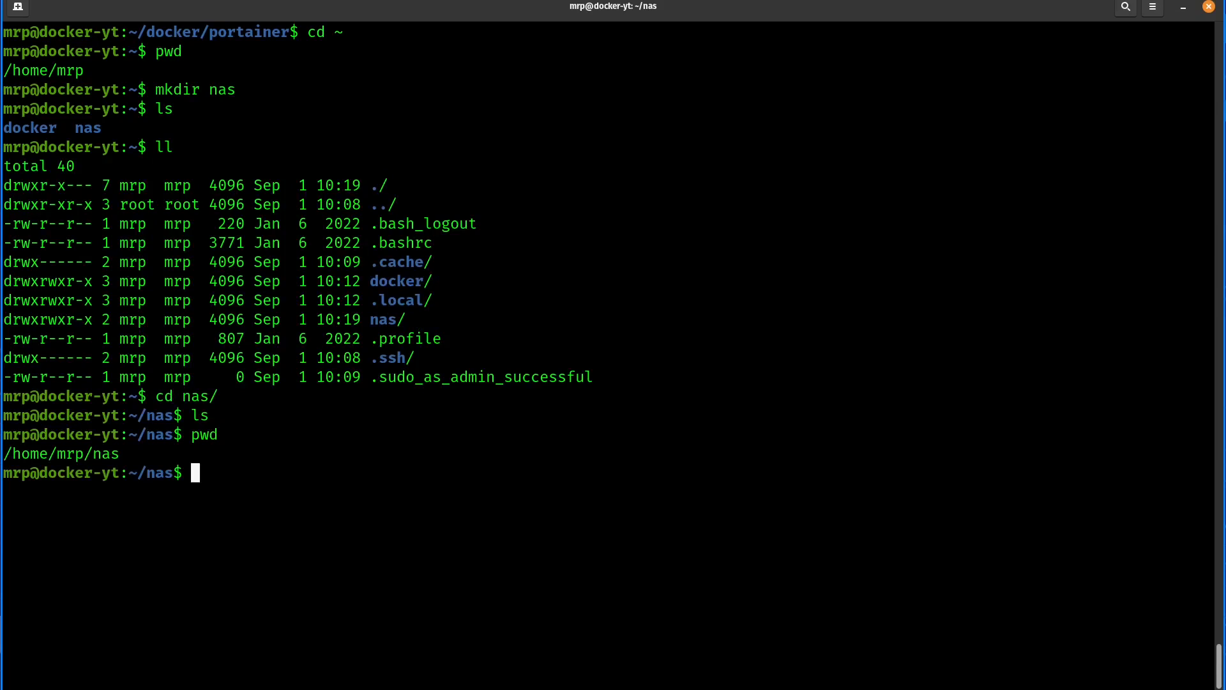
drag(193, 437, 2, 452)
click(159, 450)
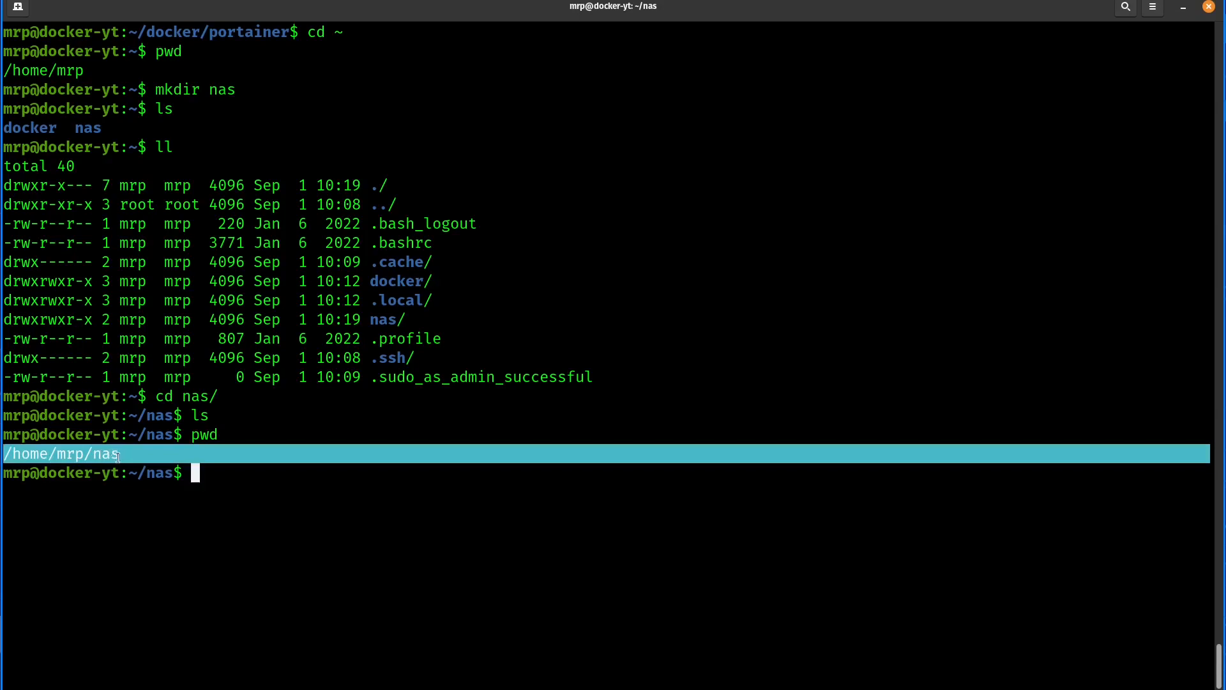
click(257, 502)
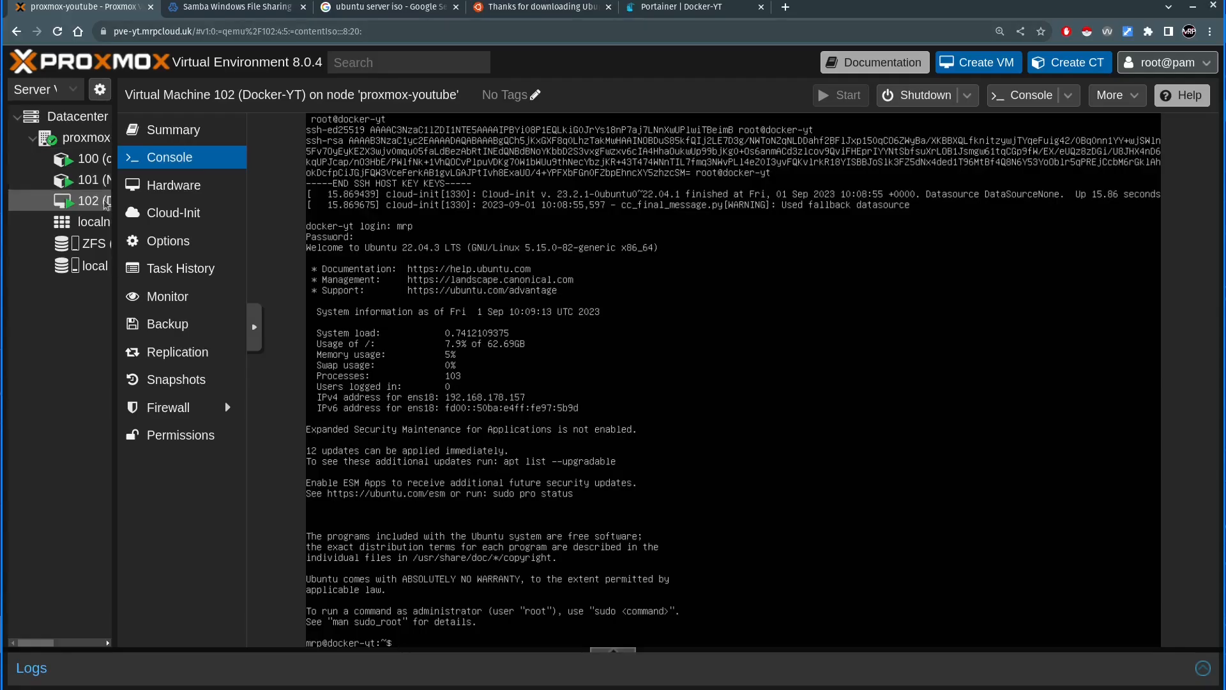
- In Proxmox, open the console of container 101 (NAS-yt), widen the server tree, and run ip a to look up its IP address
click(106, 181)
click(195, 161)
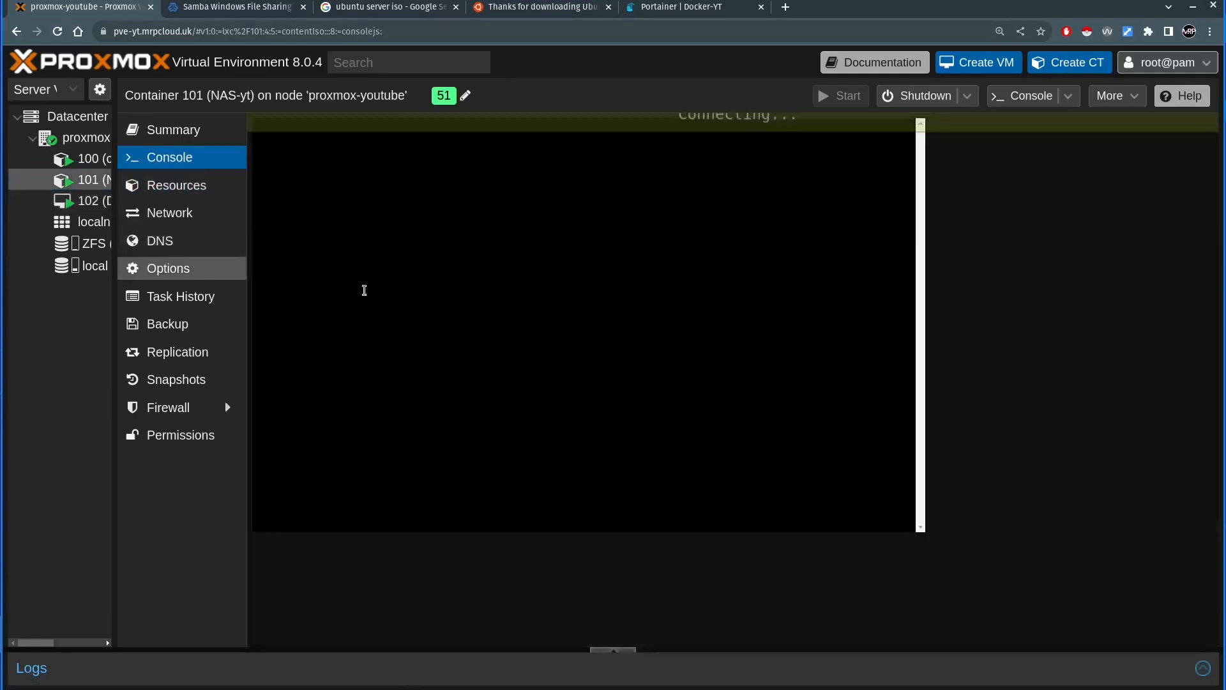
text(ip a)
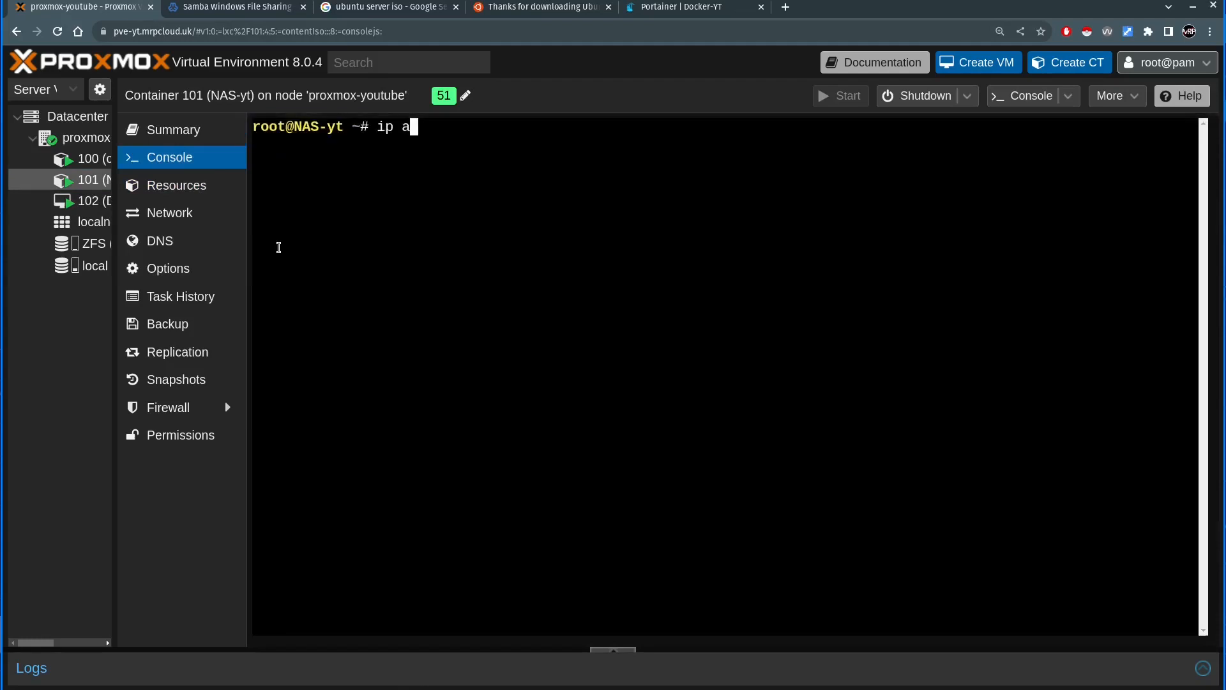
drag(115, 229, 187, 221)
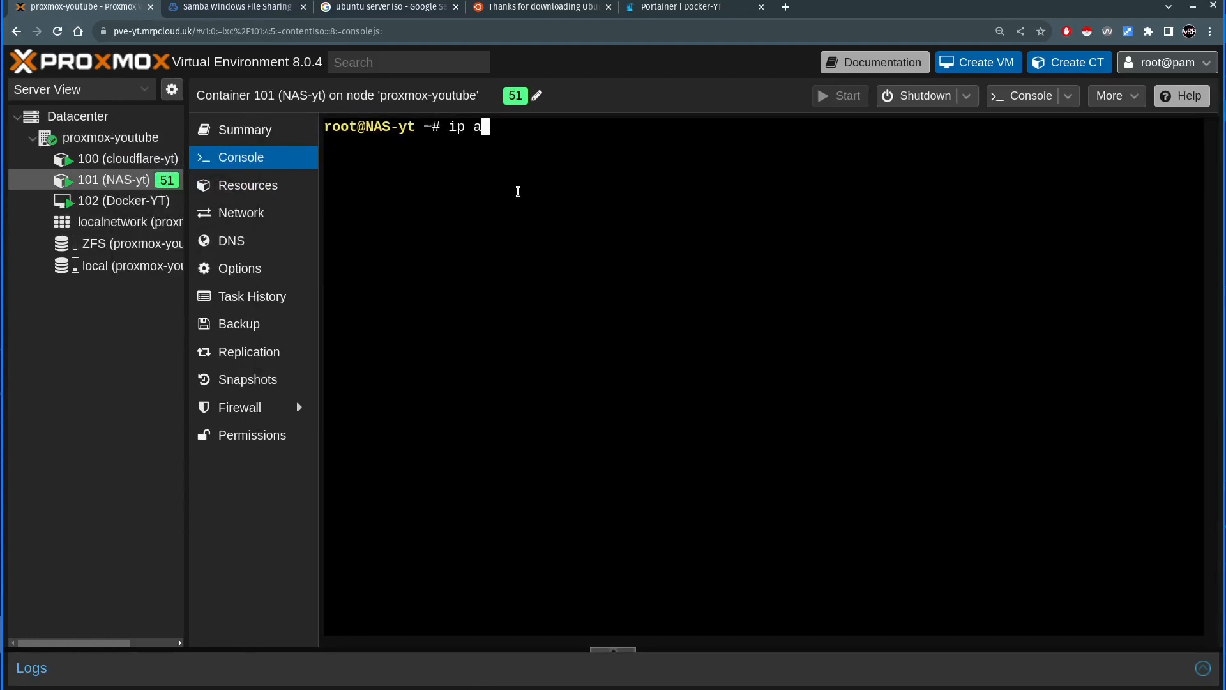
key(Return)
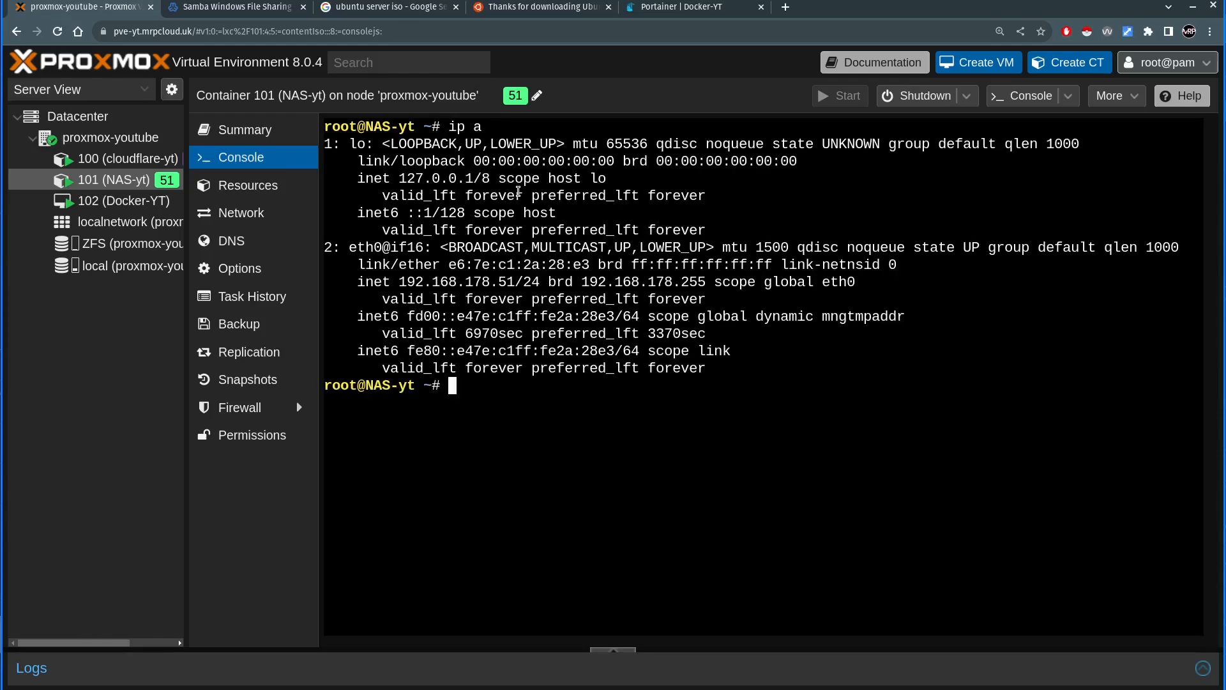
- Note the NAS container's IP address, switch to the terminal, and open /etc/fstab in nano with sudo at the empty line below the swap entry
drag(502, 282, 521, 283)
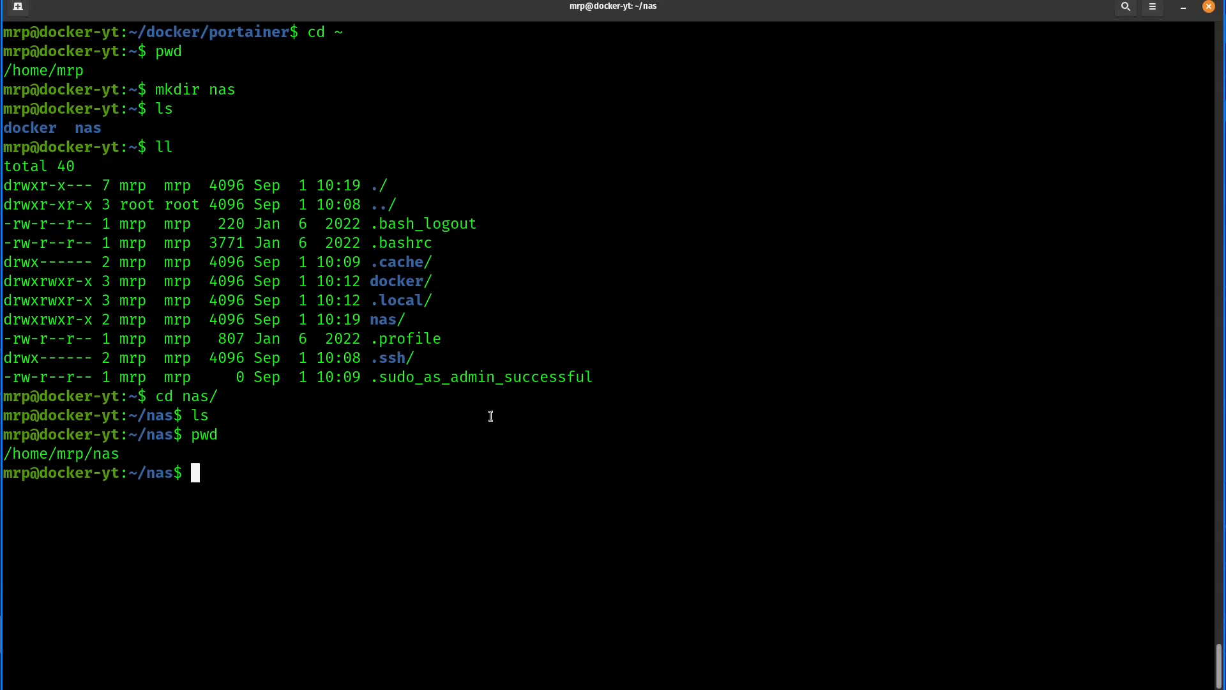
text(sudo nano /etc/fstab)
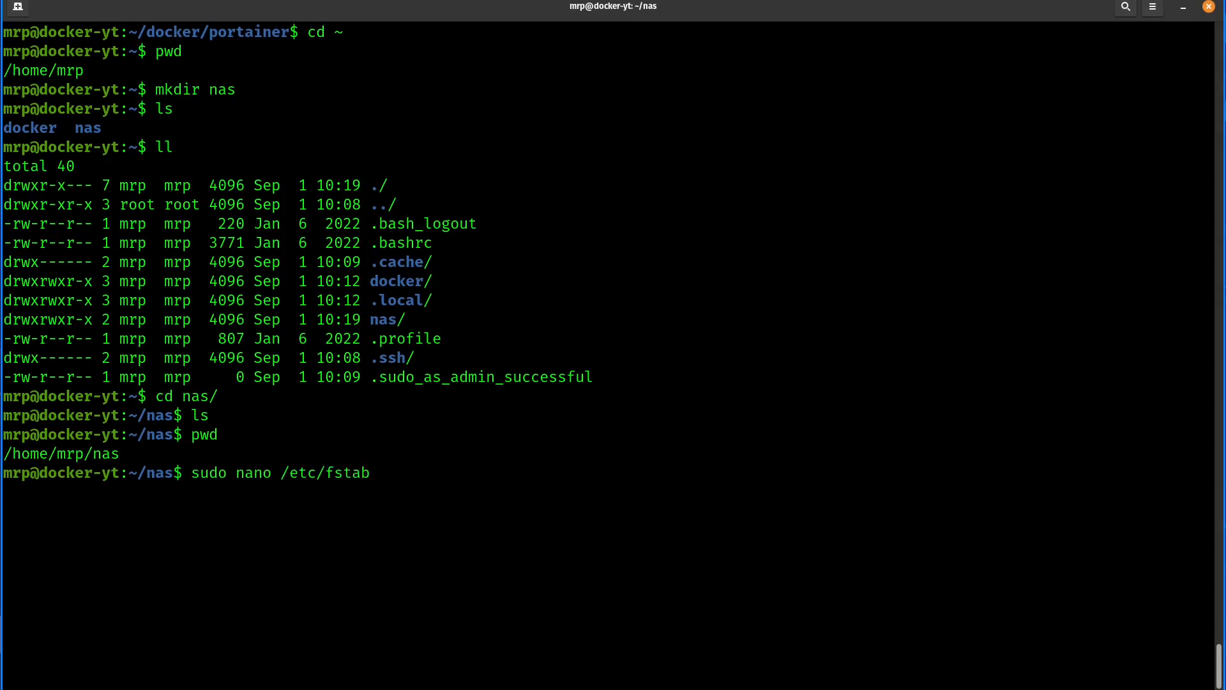
drag(236, 476, 269, 474)
click(288, 473)
key(Return)
key(Down)
key(Down)
key(Down)
key(Down)
key(Down)
key(Down)
key(Down)
key(Down)
key(Down)
key(Down)
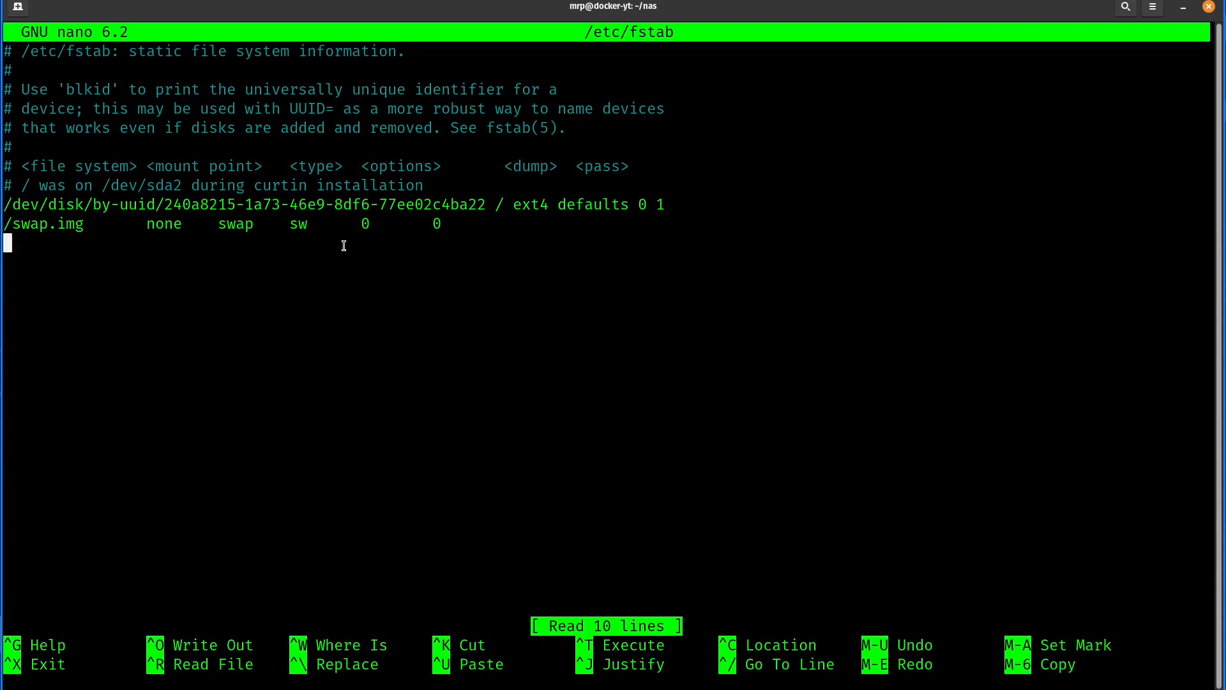
- Add the comment line "# NAS" below the swap entry, separated from it by a blank line
text(//)
key(BackSpace)
key(BackSpace)
key(Return)
key(BackSpace)
key(Return)
text(# NAS)
key(Return)
- Start the mount entry with //192.168.178.51/ZFS and check the share name on Webmin's Samba Windows File Sharing page in the browser
text(//192.168.178.51)
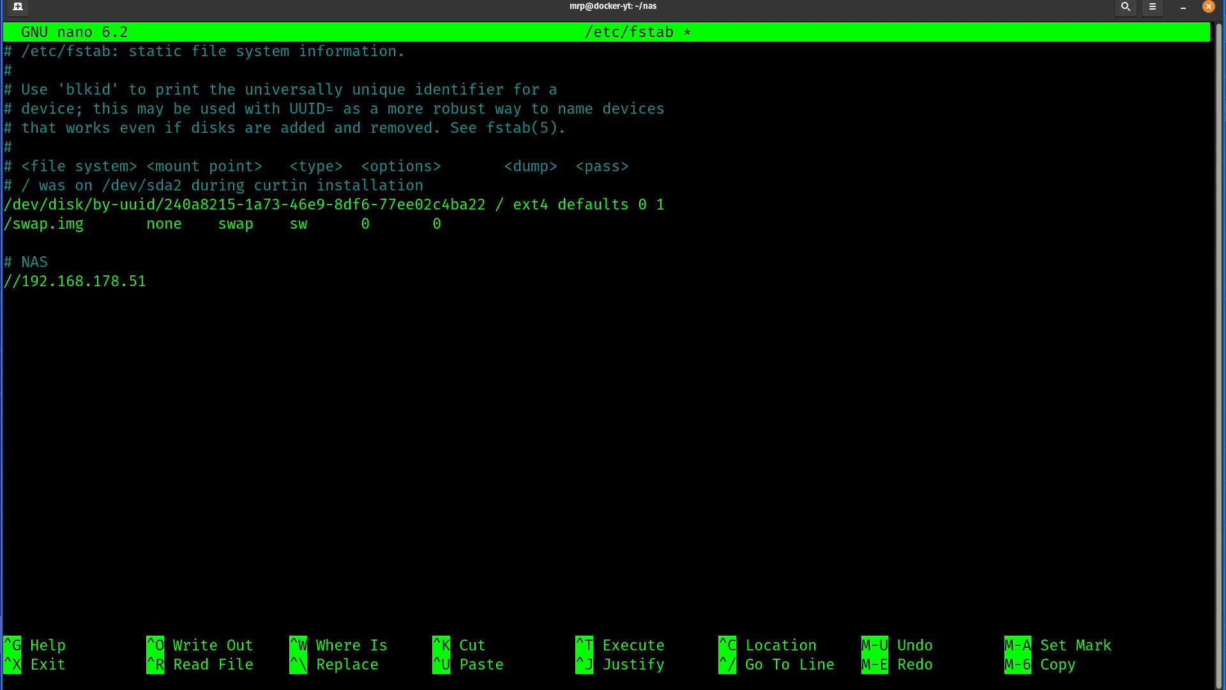
text(/ZFS)
drag(185, 281, 156, 281)
key(alt+Tab)
click(212, 14)
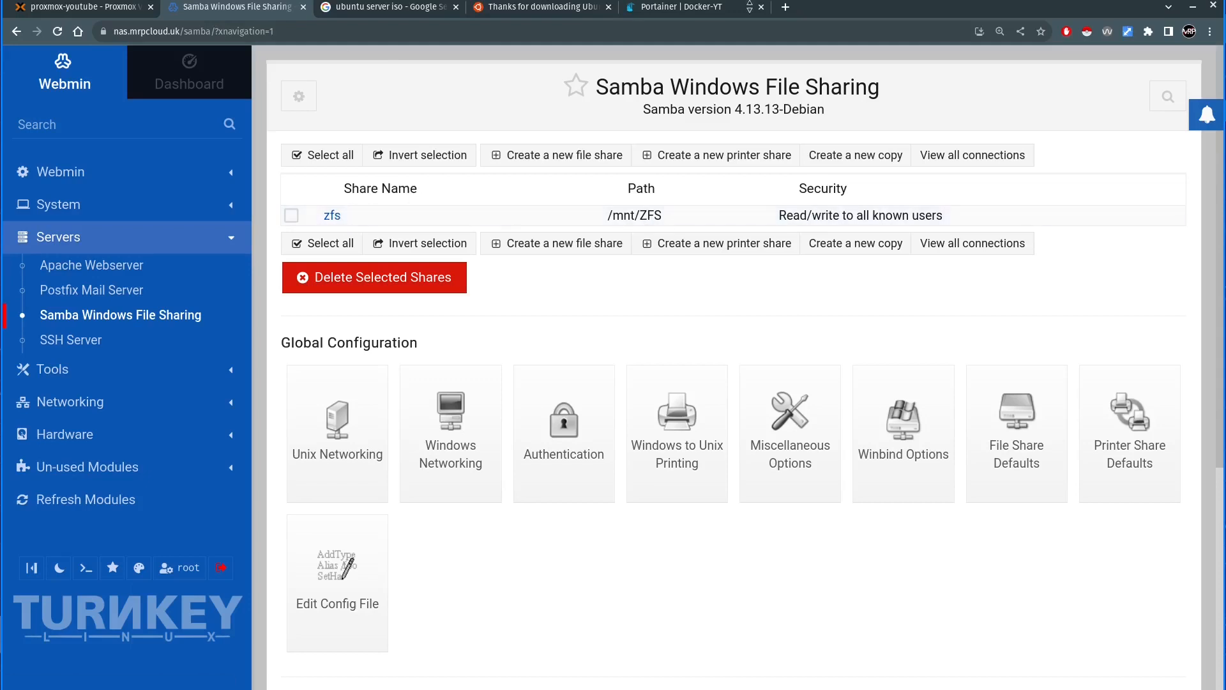
key(alt+Tab)
- Correct the share name to zfs and continue the entry with mount point /home/mrp/nas, type cifs and the option user
click(216, 274)
key(BackSpace)
key(BackSpace)
key(BackSpace)
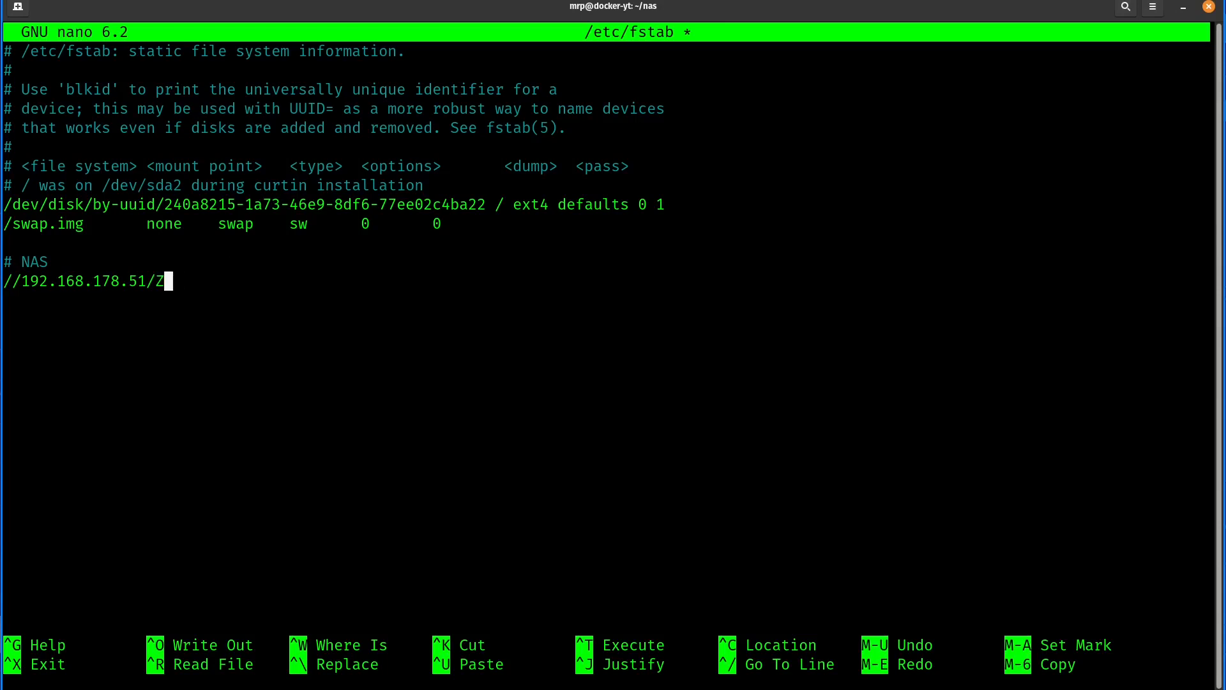
text(zfs /home/mrp/nas)
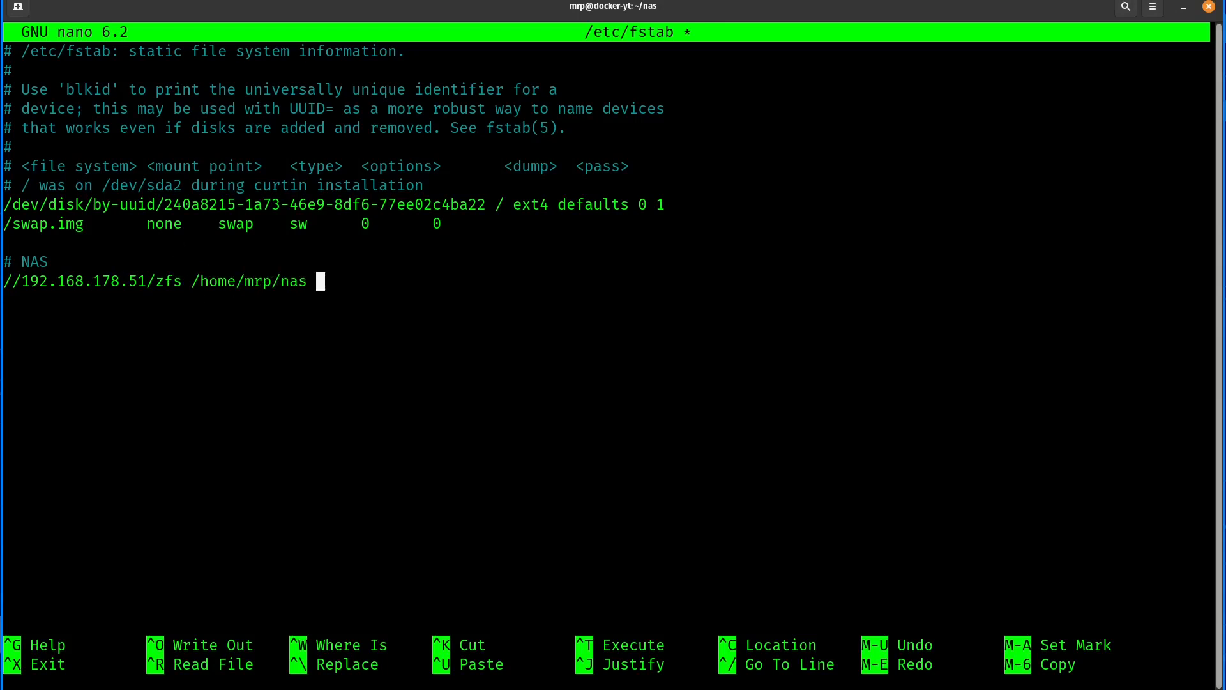
text( cifs user,)
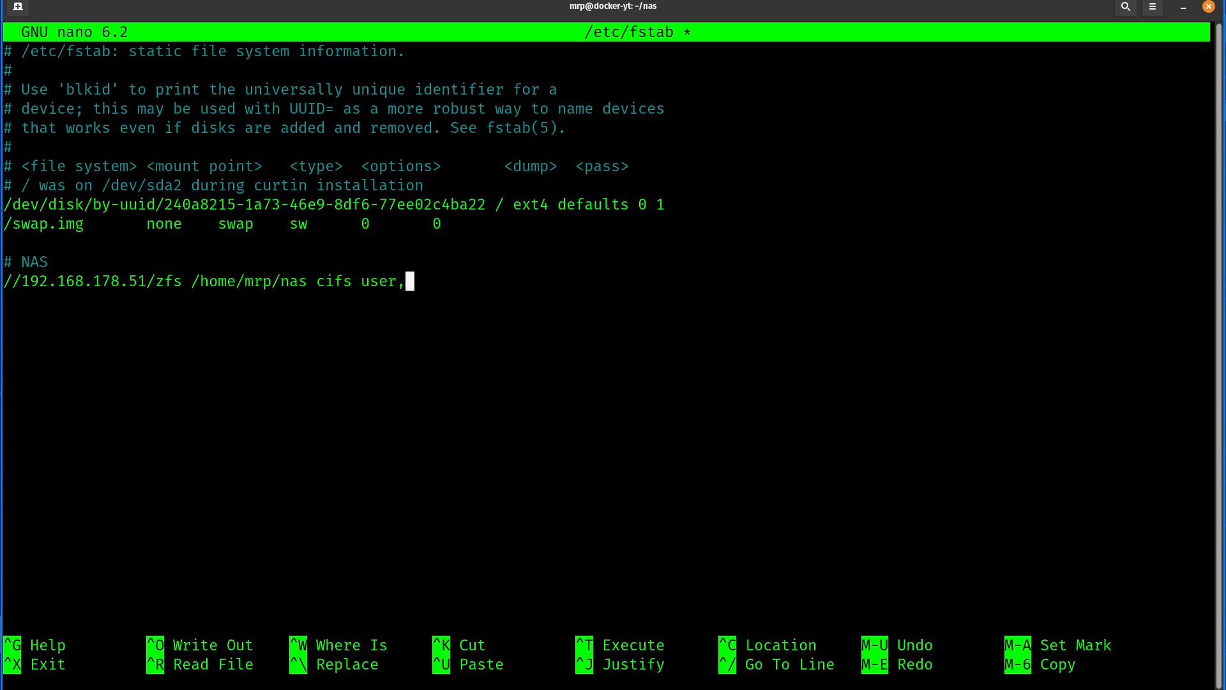
- Complete the mount entry with the Samba username and password, noperm and 0 0, then save /etc/fstab and exit nano
text(user=mrp,)
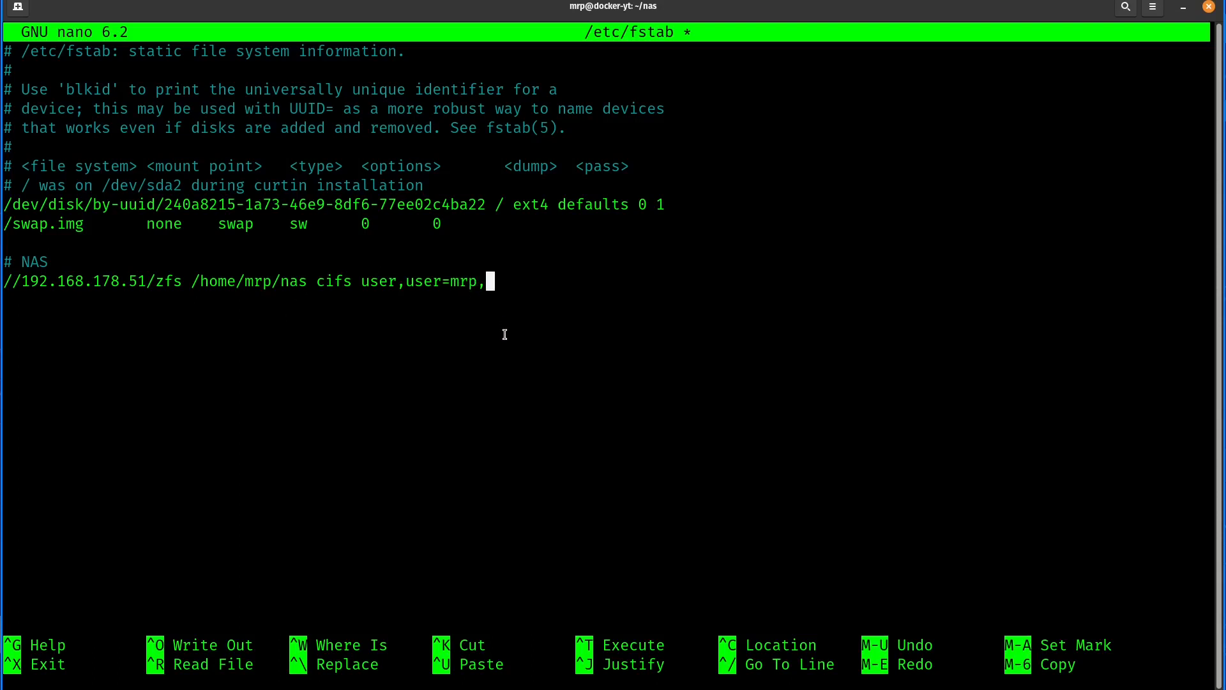
text(password=123qwe)
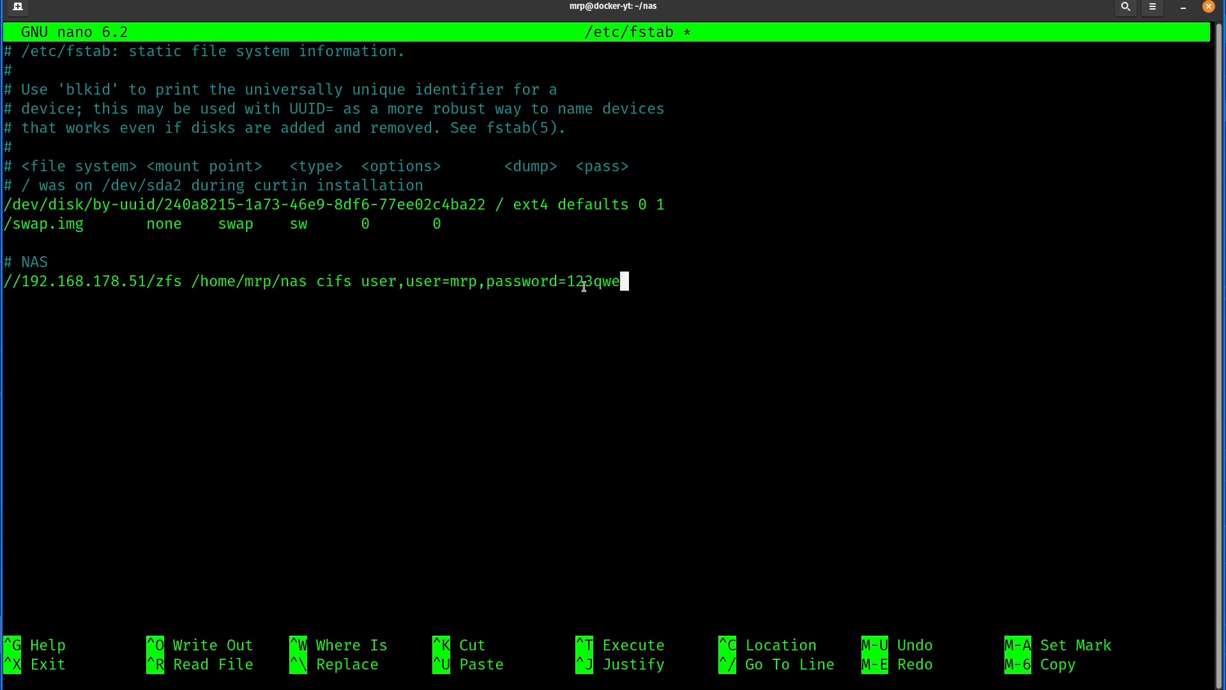
text(,noperm 0 0)
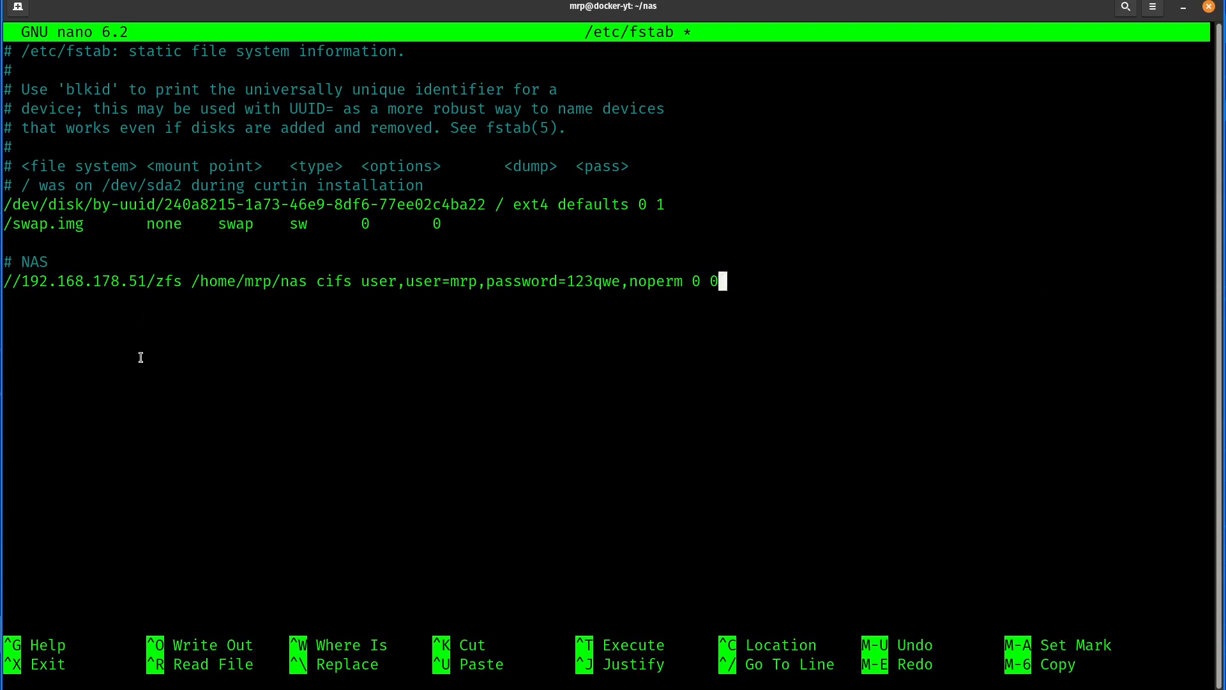
key(ctrl+x)
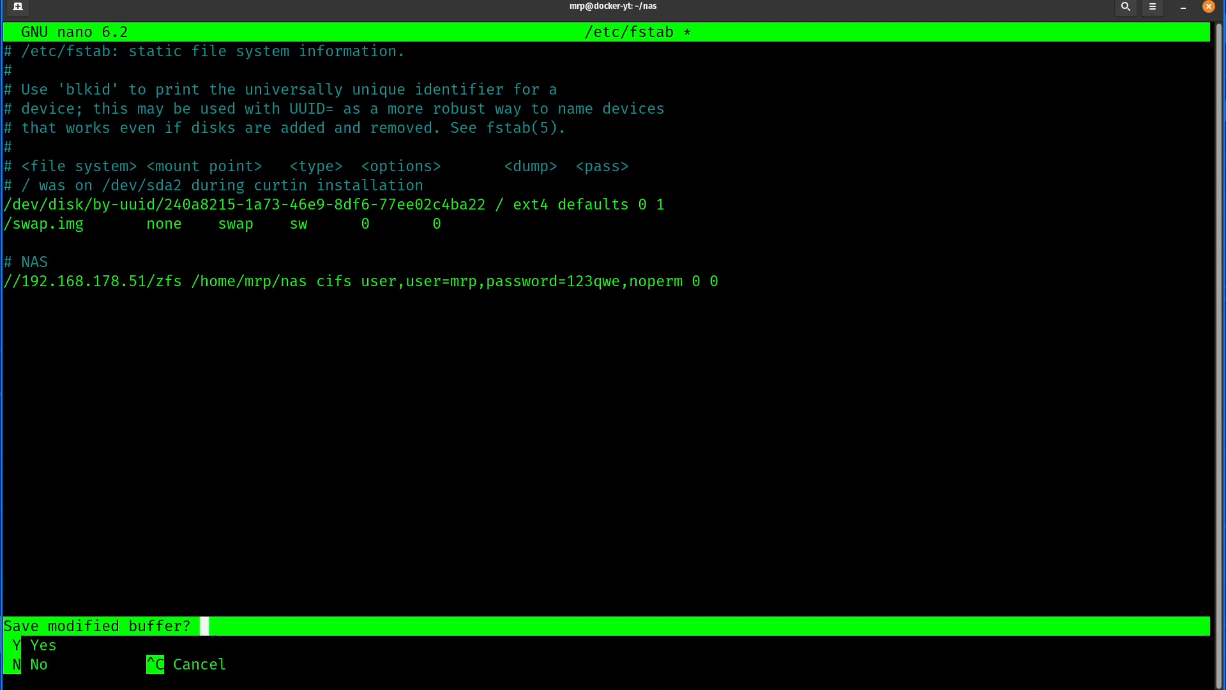
key(y)
key(Return)
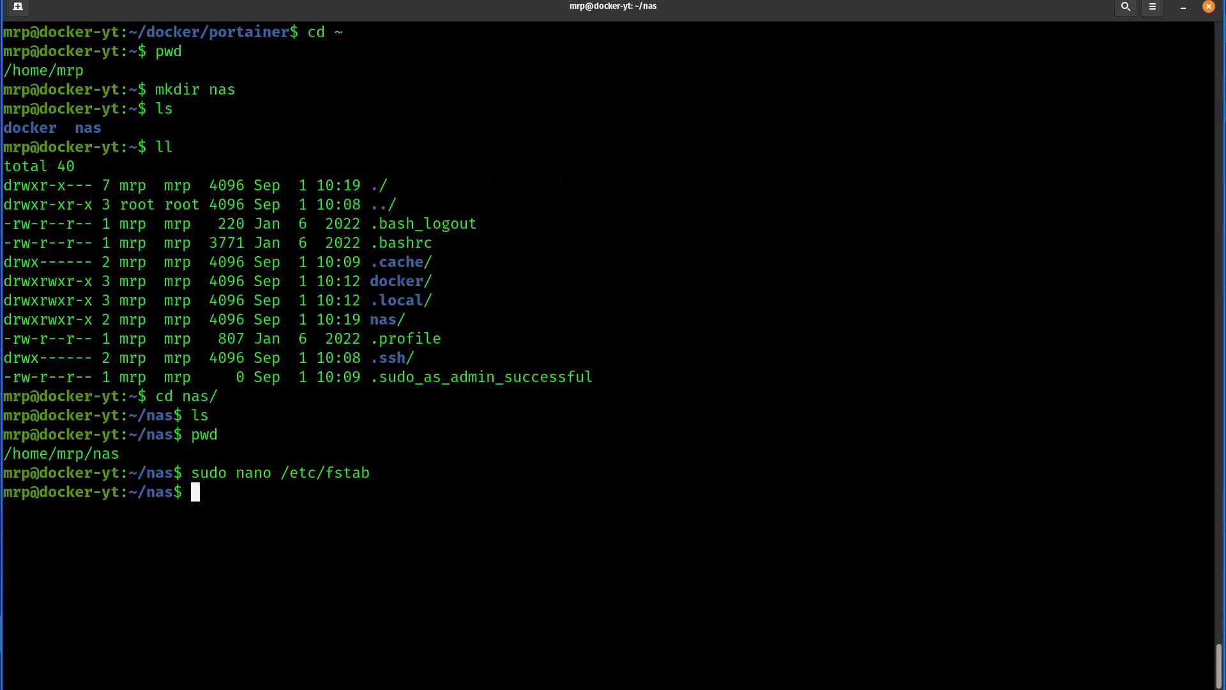
- Reopen /etc/fstab with sudo nano, add a lone # on the last line, write the file under the same name, and exit
key(Up)
key(Return)
key(Down)
key(Down)
key(Down)
key(Down)
key(Down)
key(Down)
key(Down)
key(Down)
key(Down)
key(Down)
key(Down)
key(Down)
key(Down)
key(Down)
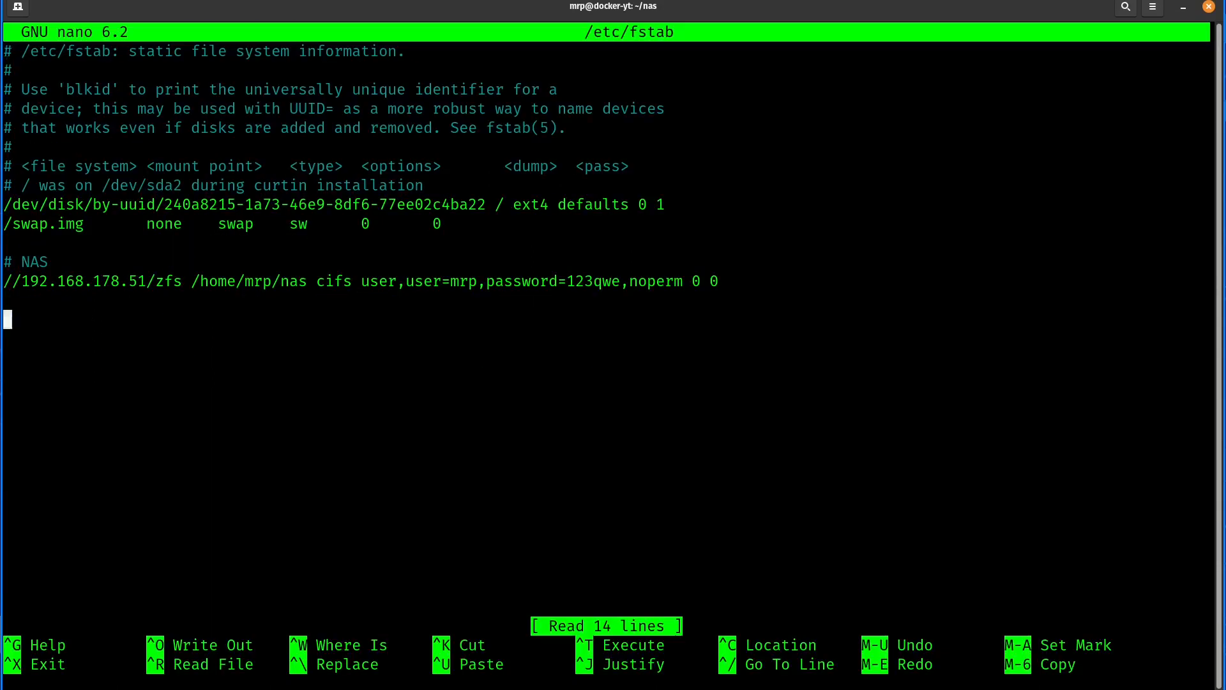
text(#)
key(ctrl+o)
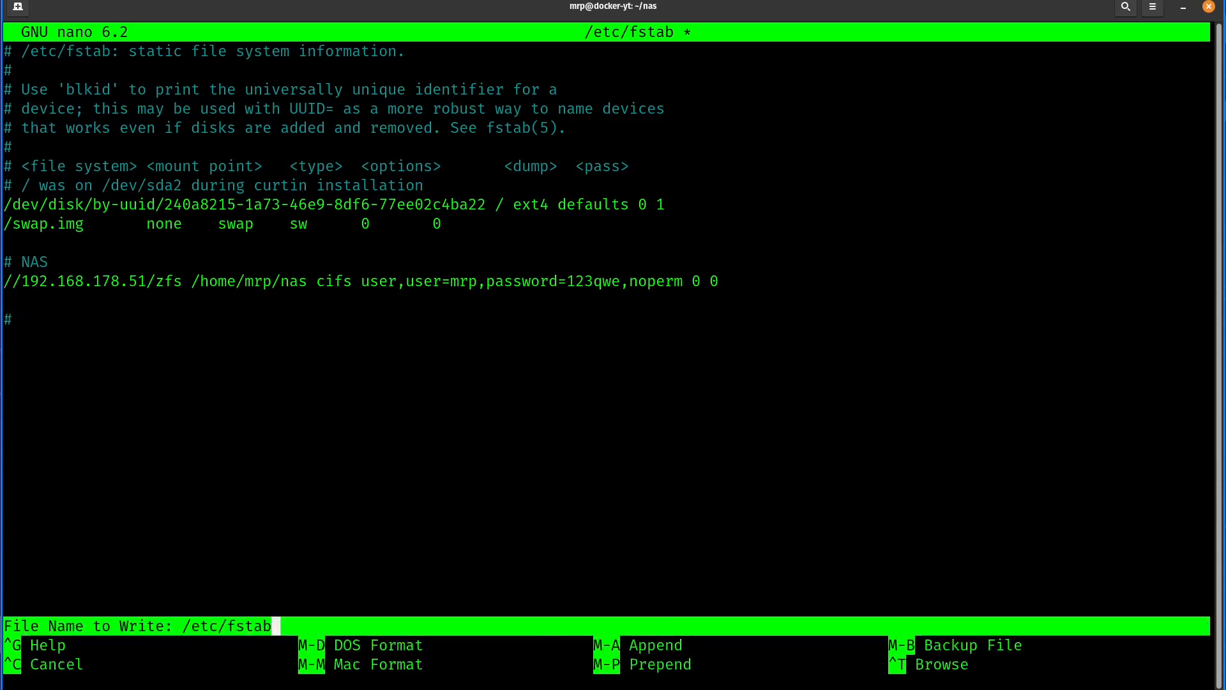
key(Return)
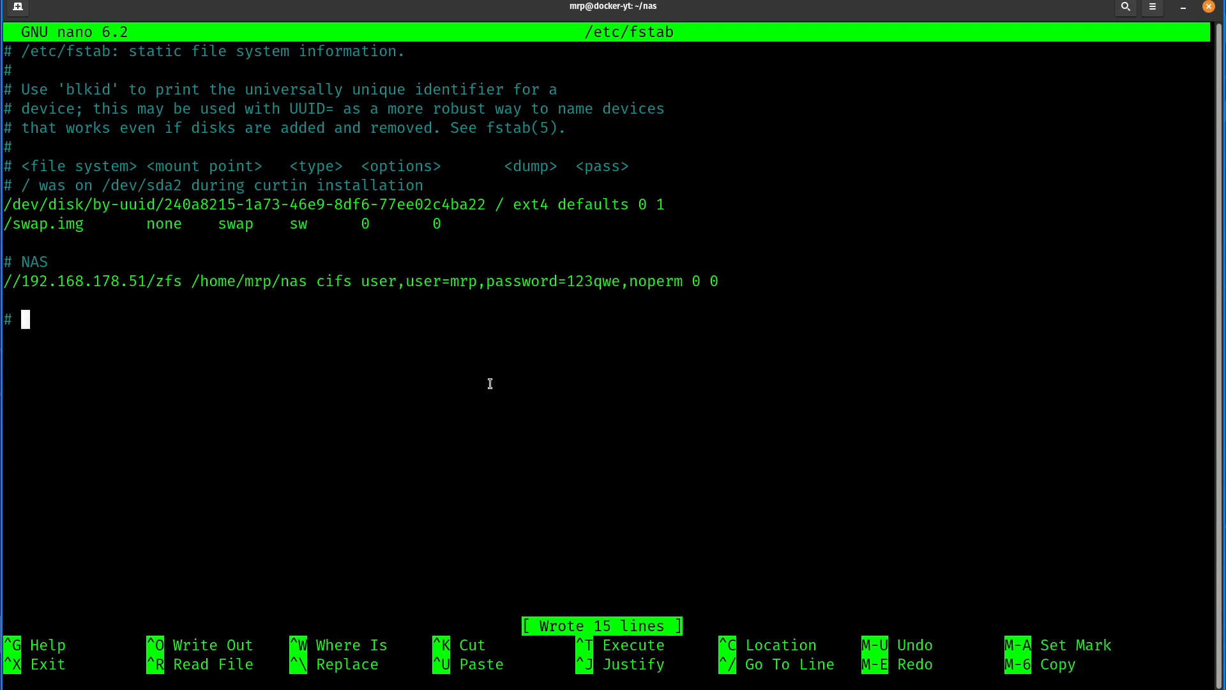
key(ctrl+x)
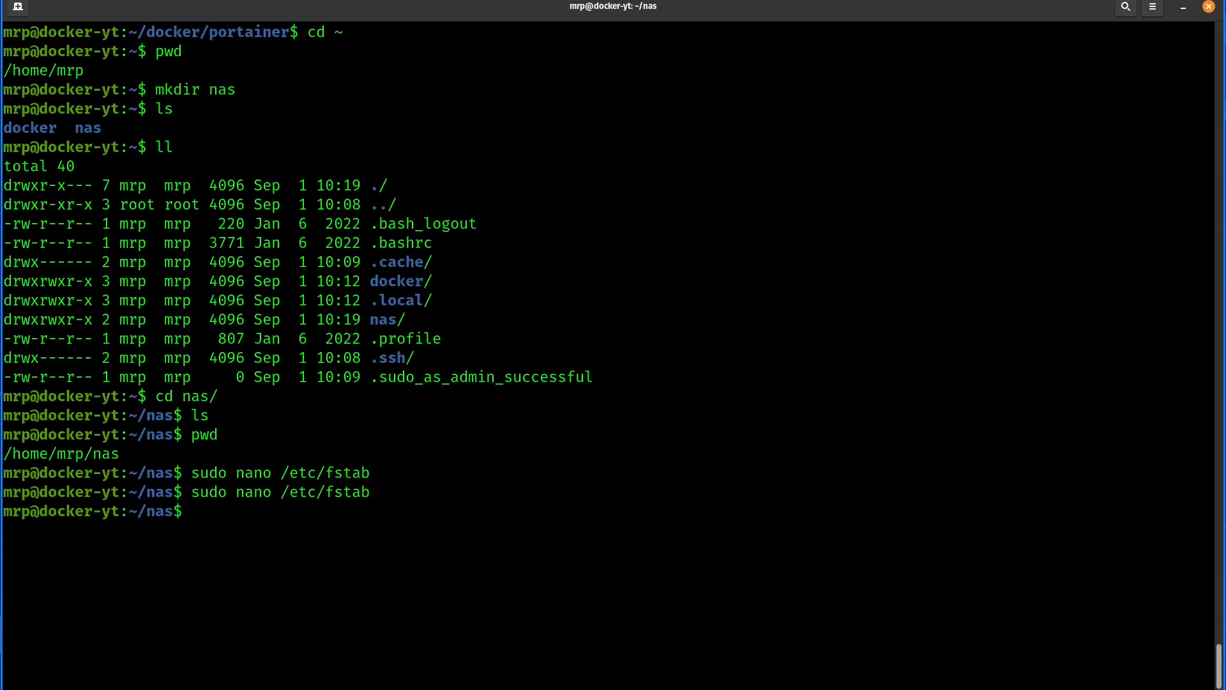
- Run sudo mount -a to mount all fstab entries, and view the lower part of Webmin's Samba page in the browser
text(sudo mount -a)
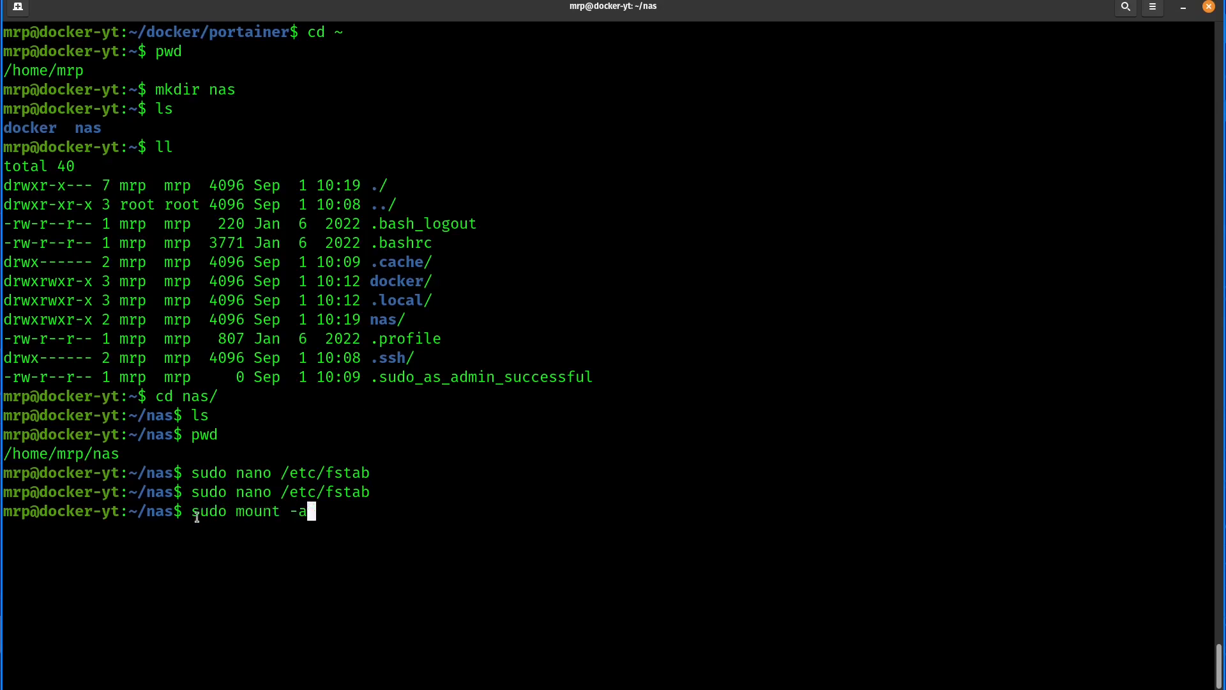
drag(192, 511, 285, 514)
click(291, 514)
text(-a)
key(Return)
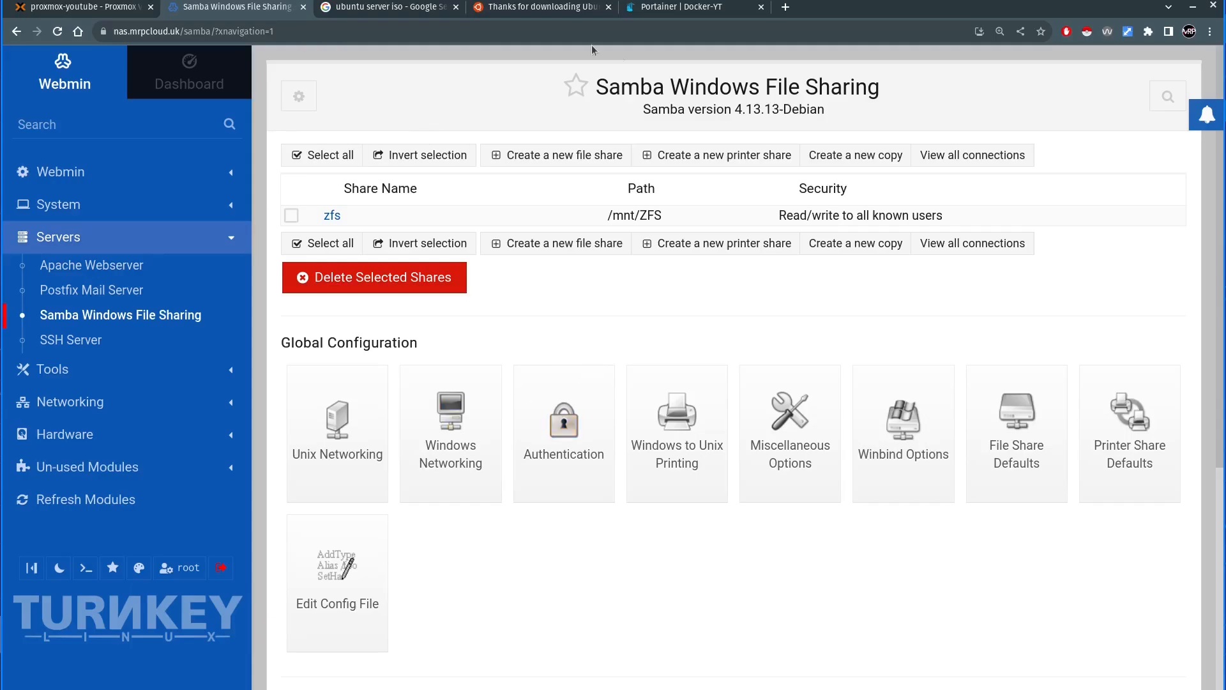
scroll(485, 504, down, 5)
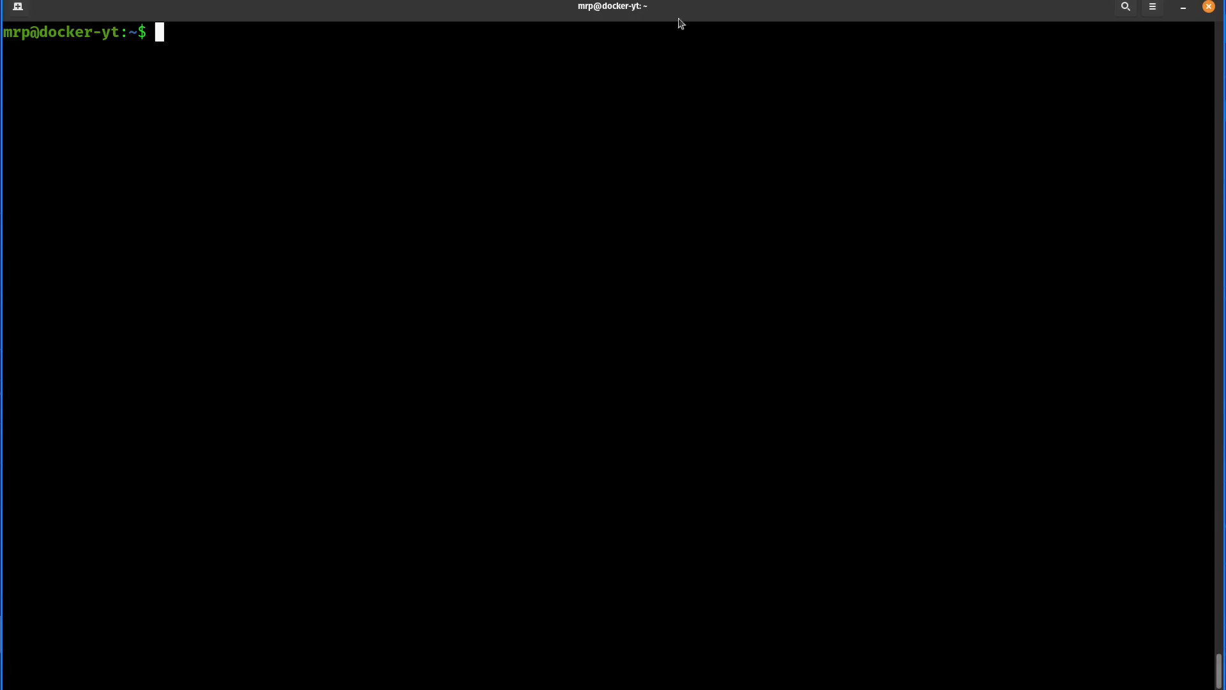
- Mount the fstab entries again from the home directory with sudo mount -a
text(sudo moujnt)
key(BackSpace)
key(BackSpace)
key(BackSpace)
key(BackSpace)
text(nt -a)
key(Return)
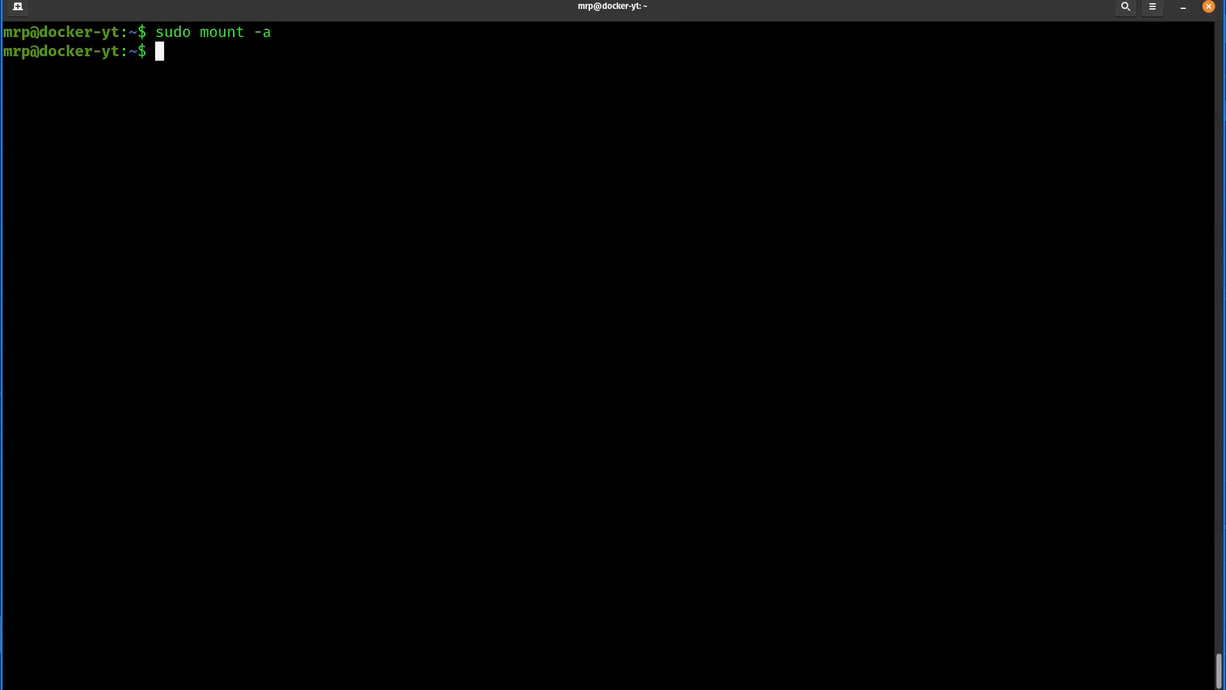
- List the mounted file systems with df -h, examine the NAS share's source, size and mount point, and clear the terminal
text(df -h)
key(Return)
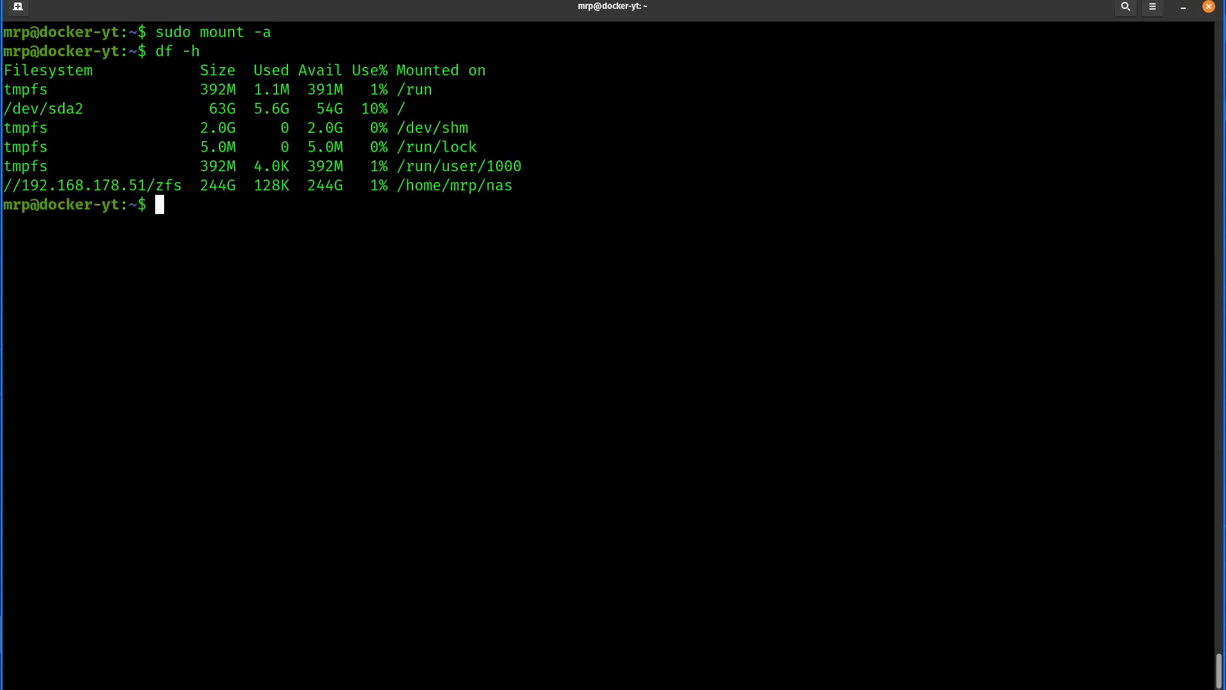
drag(515, 186, 406, 186)
drag(200, 186, 4, 186)
click(126, 185)
drag(200, 185, 236, 186)
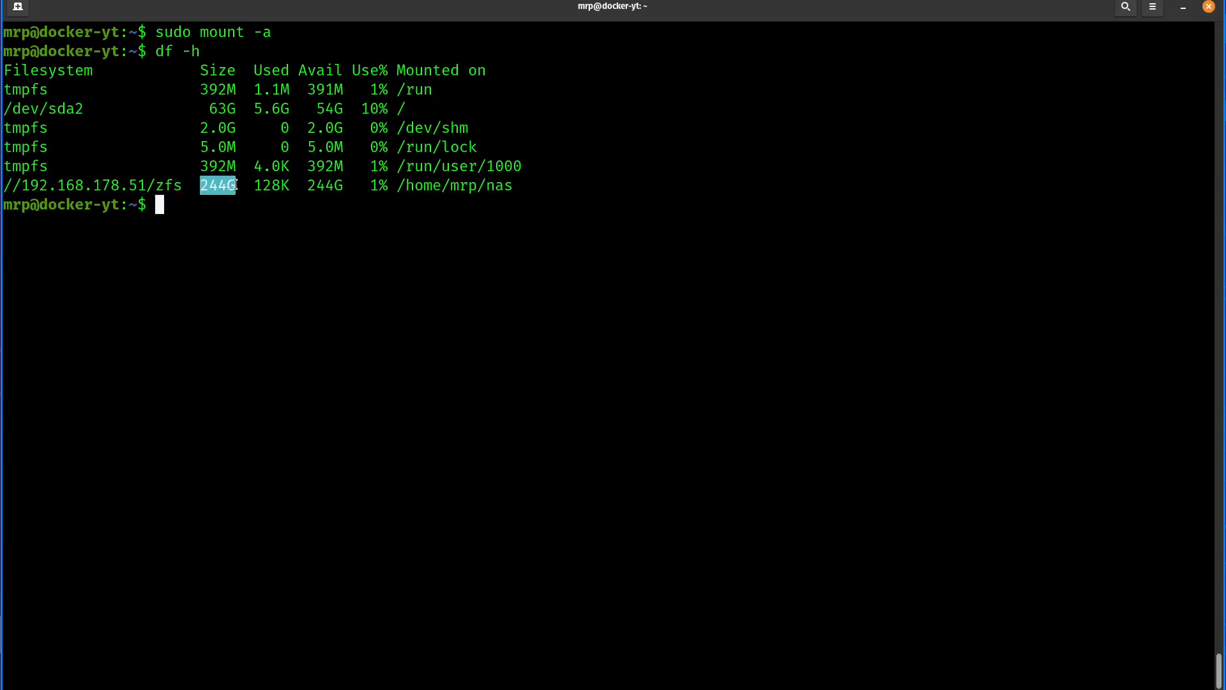
click(261, 235)
key(ctrl+l)
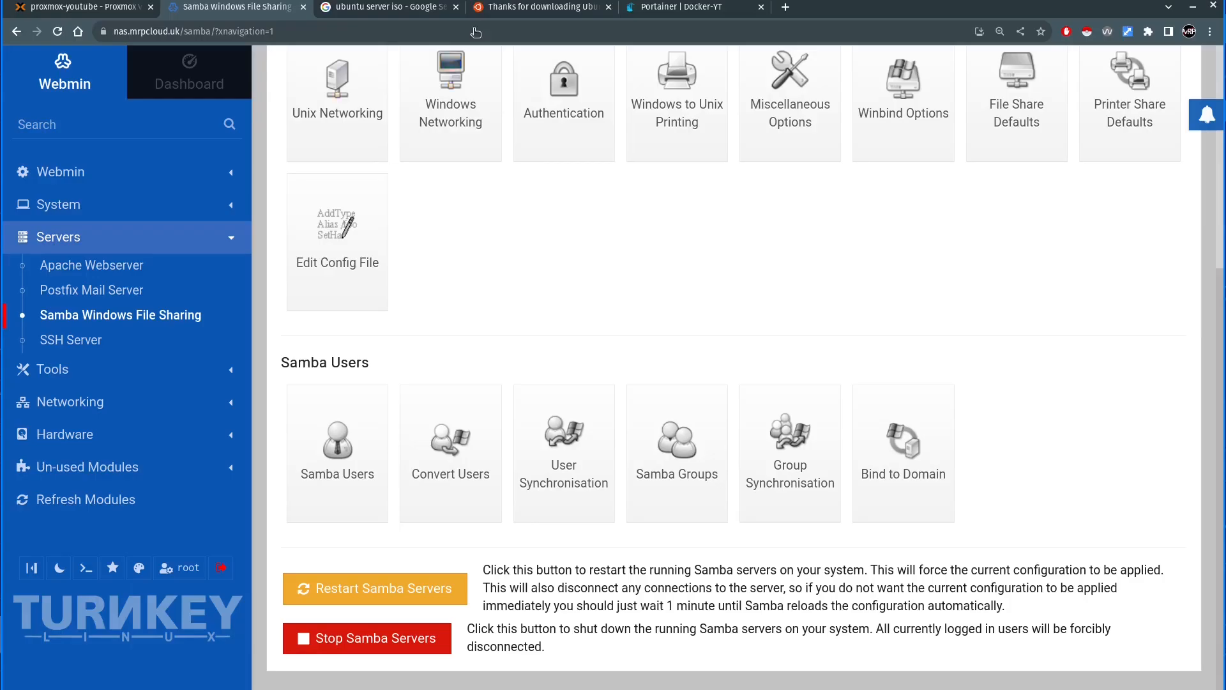
- Switch to Portainer in the browser and fill in the login form with the username admin and the account password
click(687, 10)
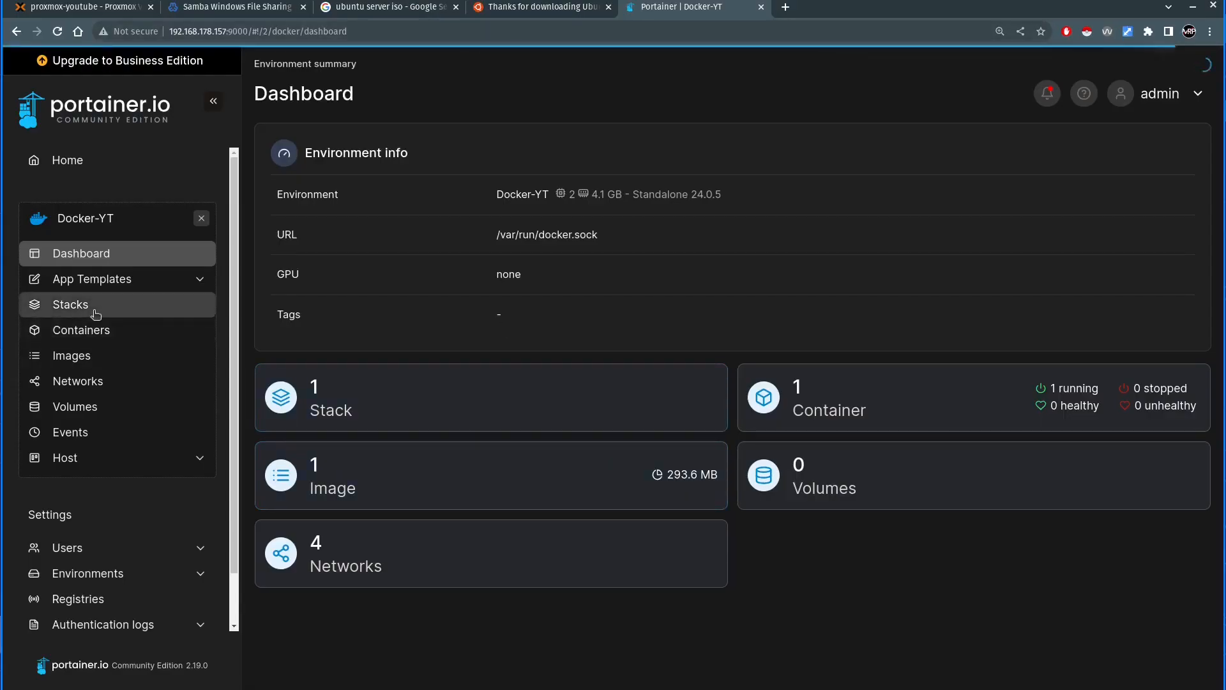
text(admin)
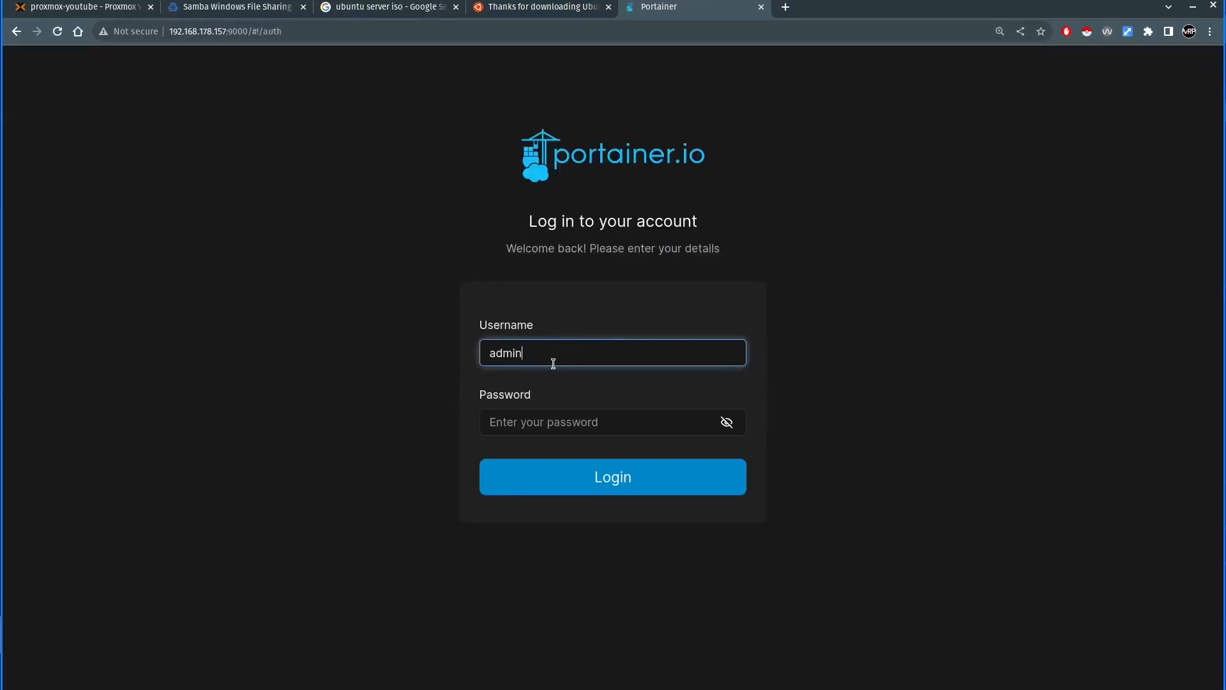
key(Tab)
text(a)
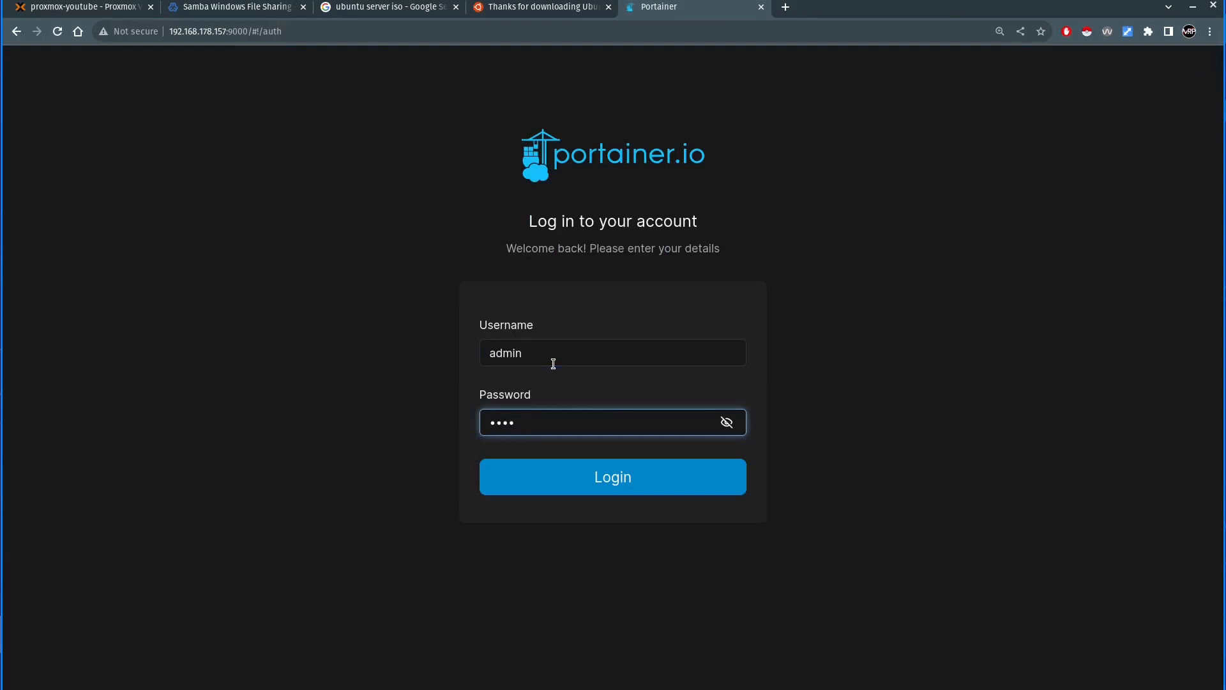
text(dm)
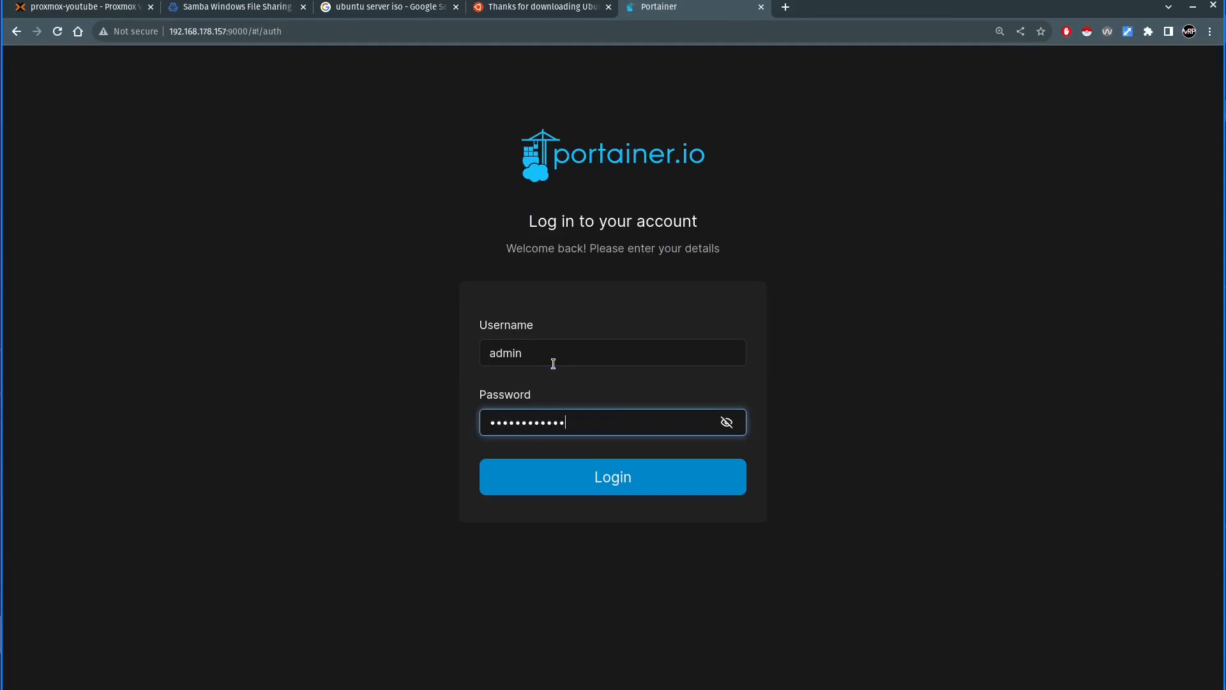
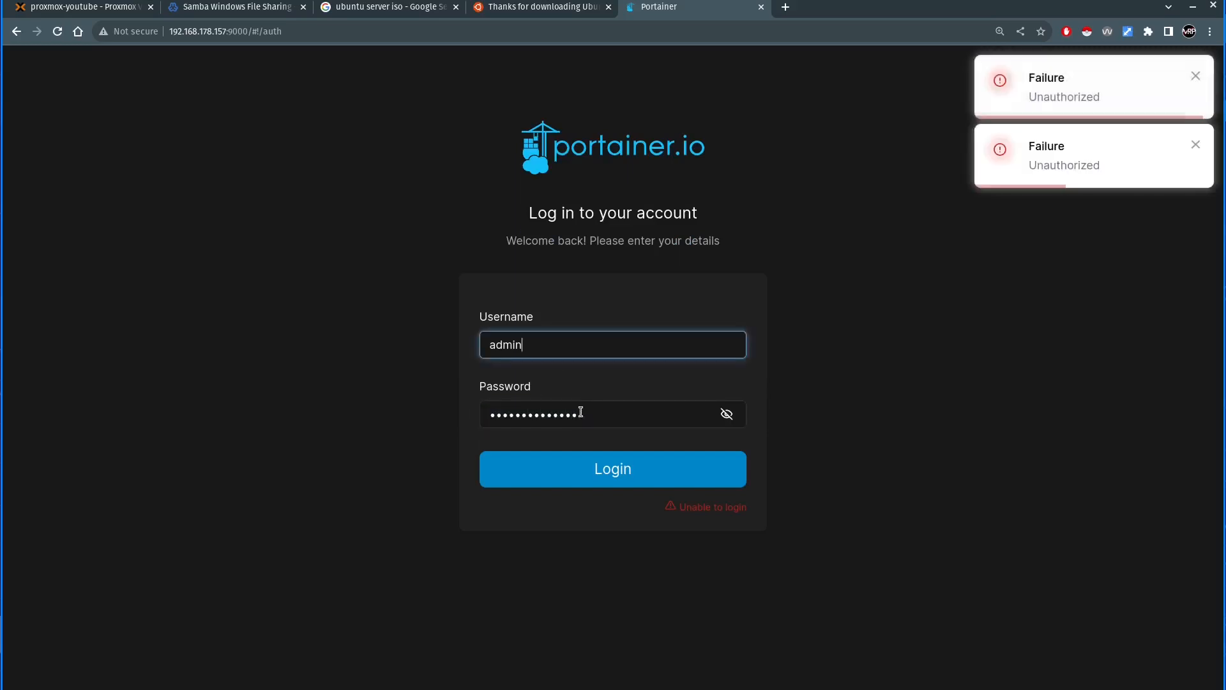
- Reload Portainer's login page and log in with the username admin and the account password
key(Tab)
key(F5)
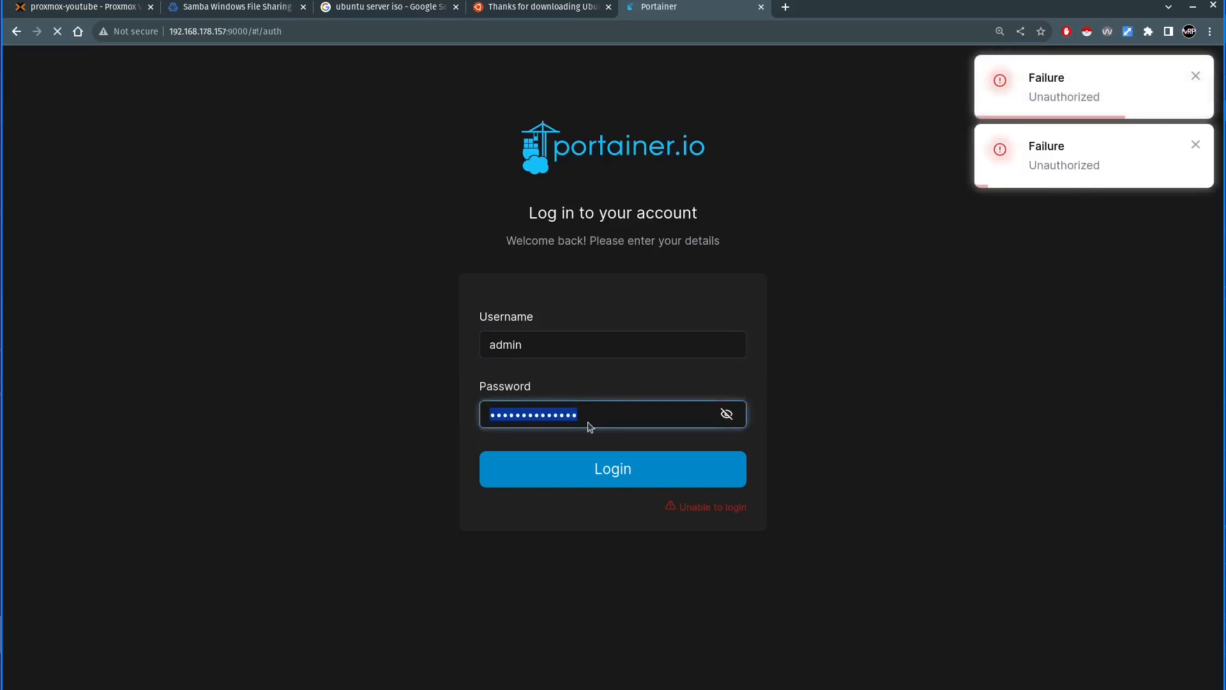
text(admin)
key(Tab)
text(pass)
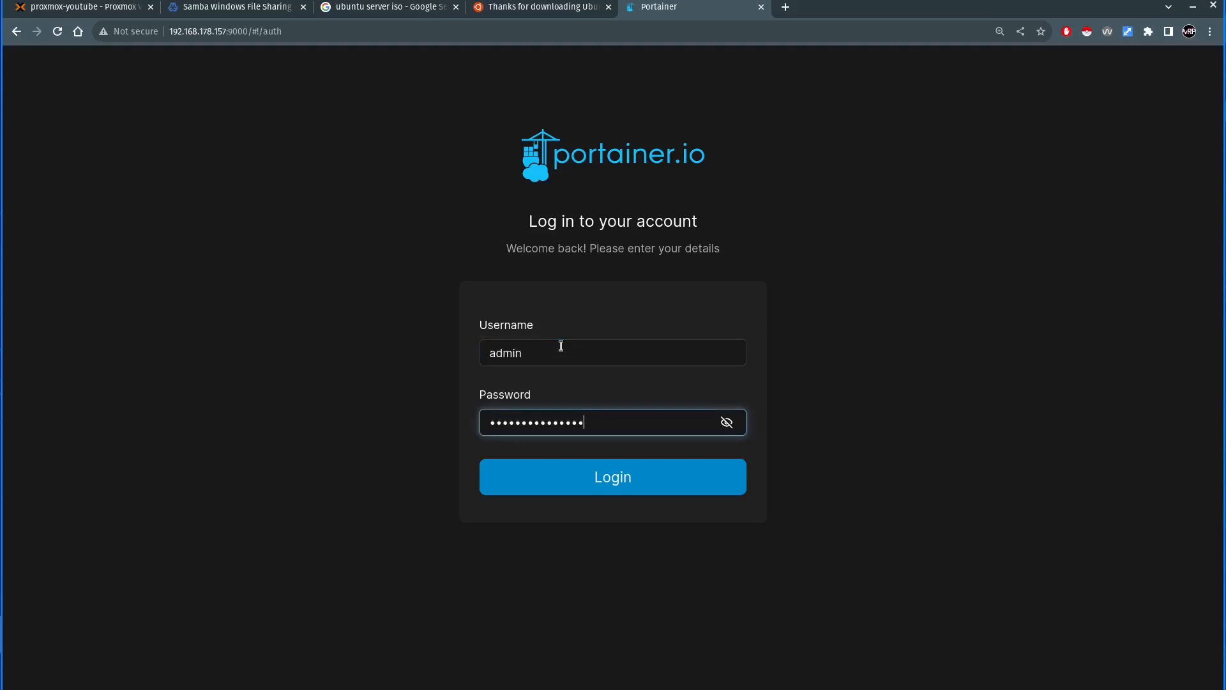
key(Return)
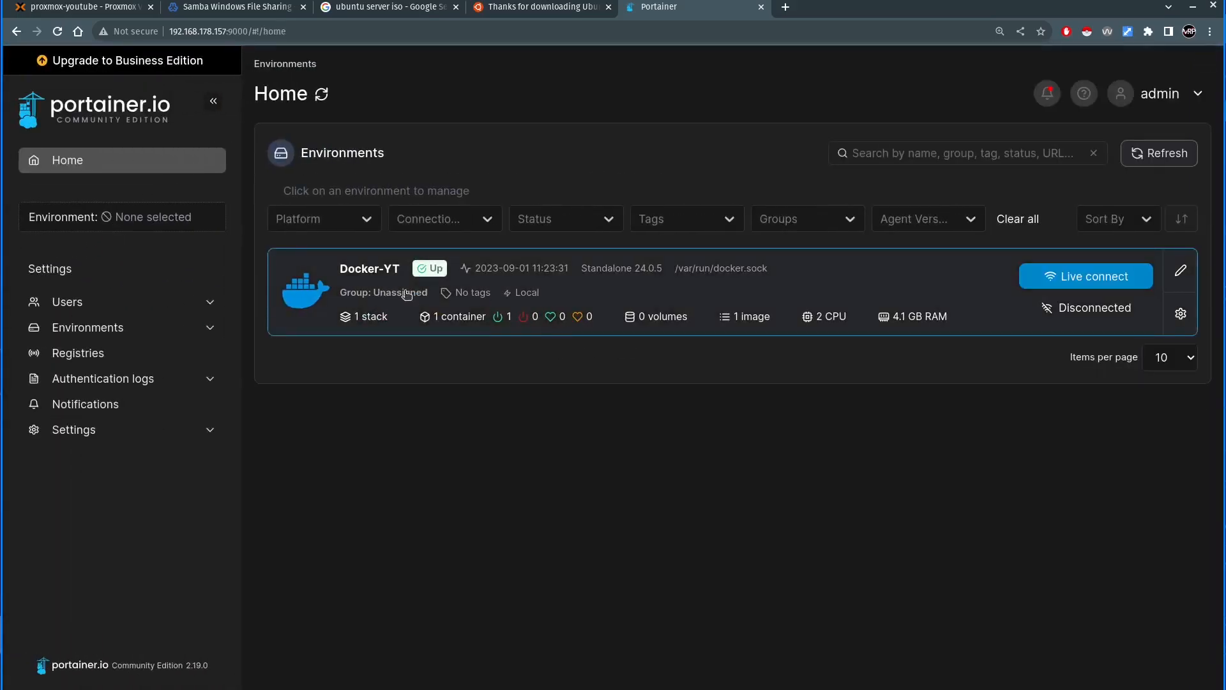
- Open the Docker-YT environment and view its container list and the portainer stack's details
click(367, 273)
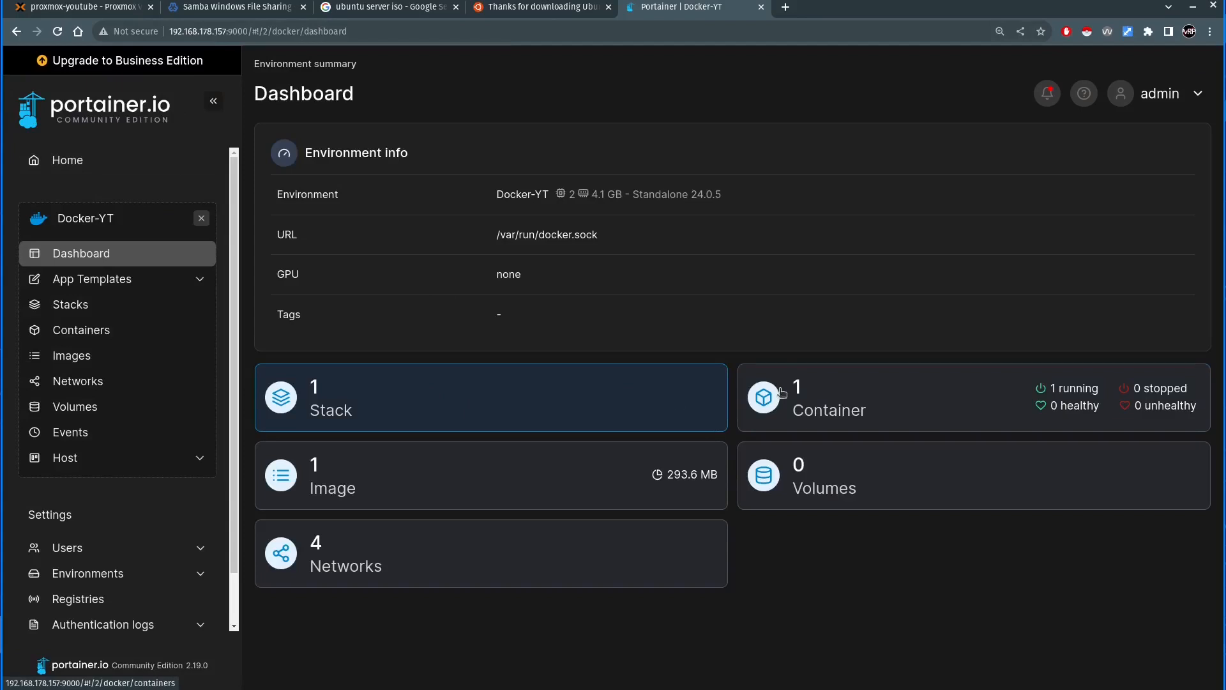
click(810, 401)
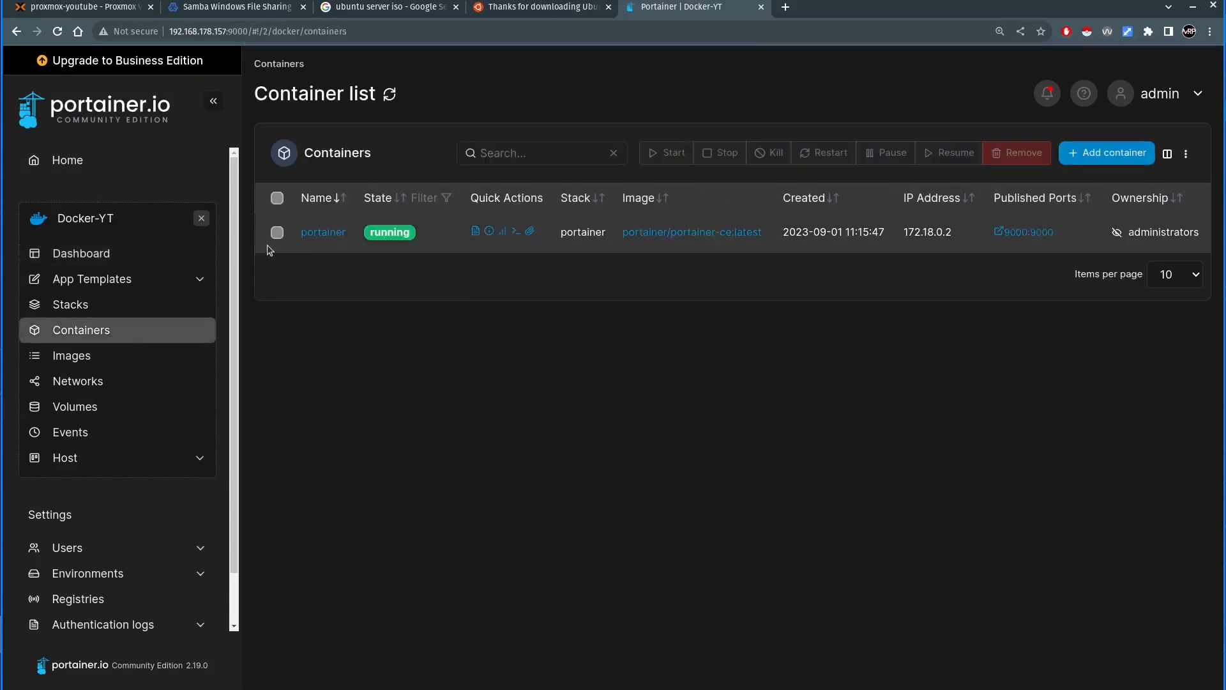
click(71, 304)
click(321, 236)
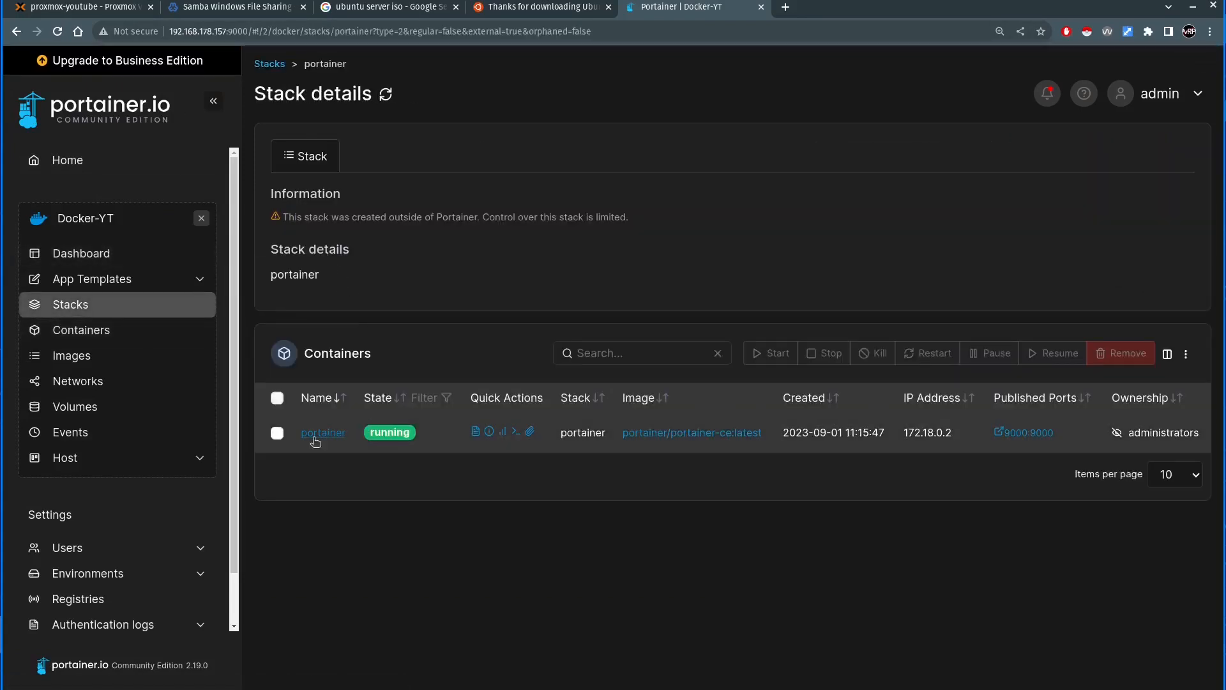
- Open the portainer container's details and examine its volume mappings, especially the host folder mapped to /data
click(315, 437)
scroll(430, 479, down, 15)
scroll(432, 456, down, 20)
scroll(432, 456, down, 15)
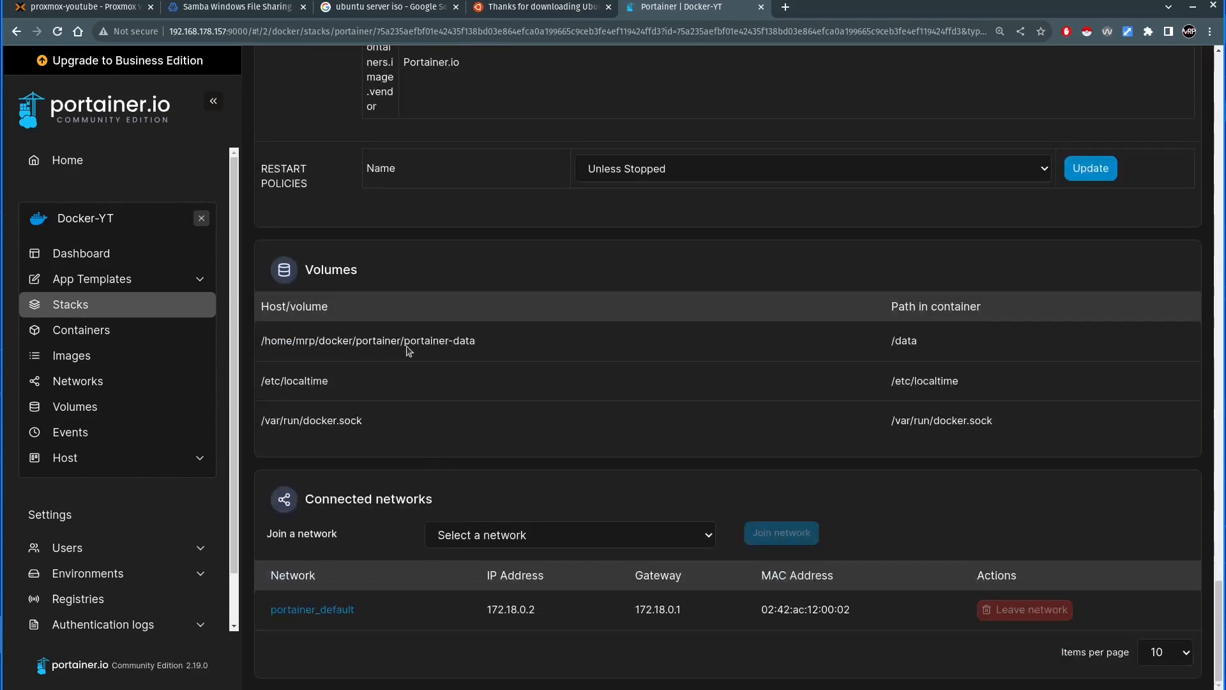
drag(295, 340, 528, 353)
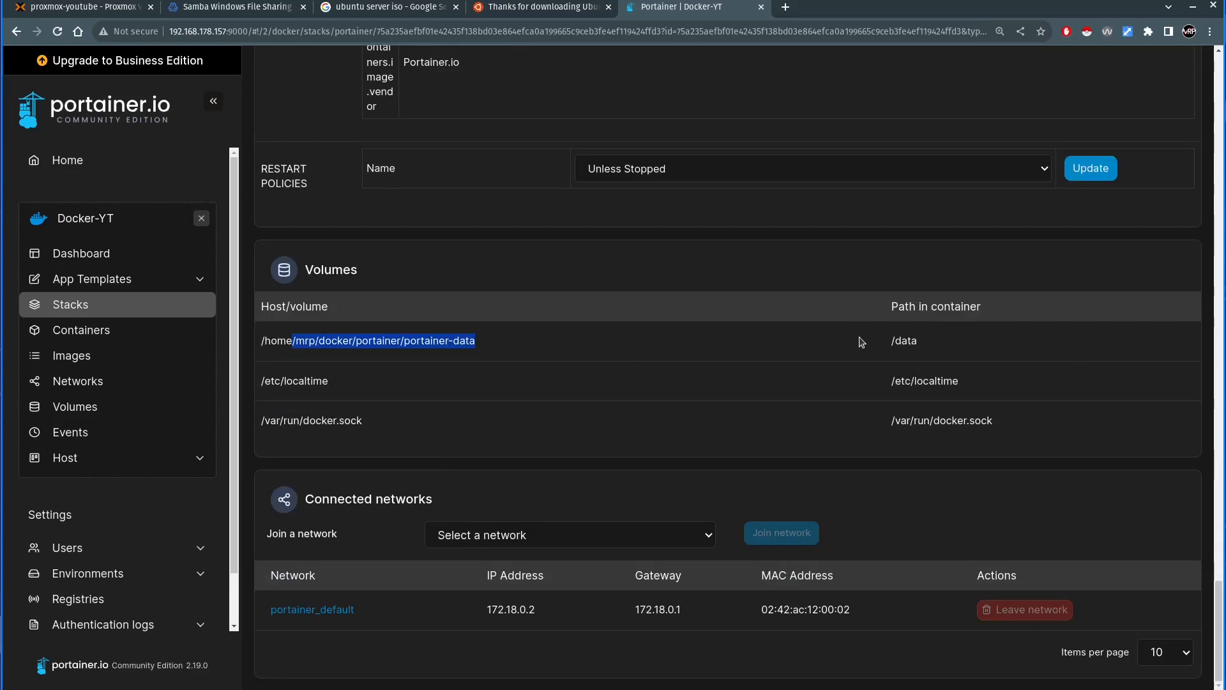
scroll(861, 343, up, 15)
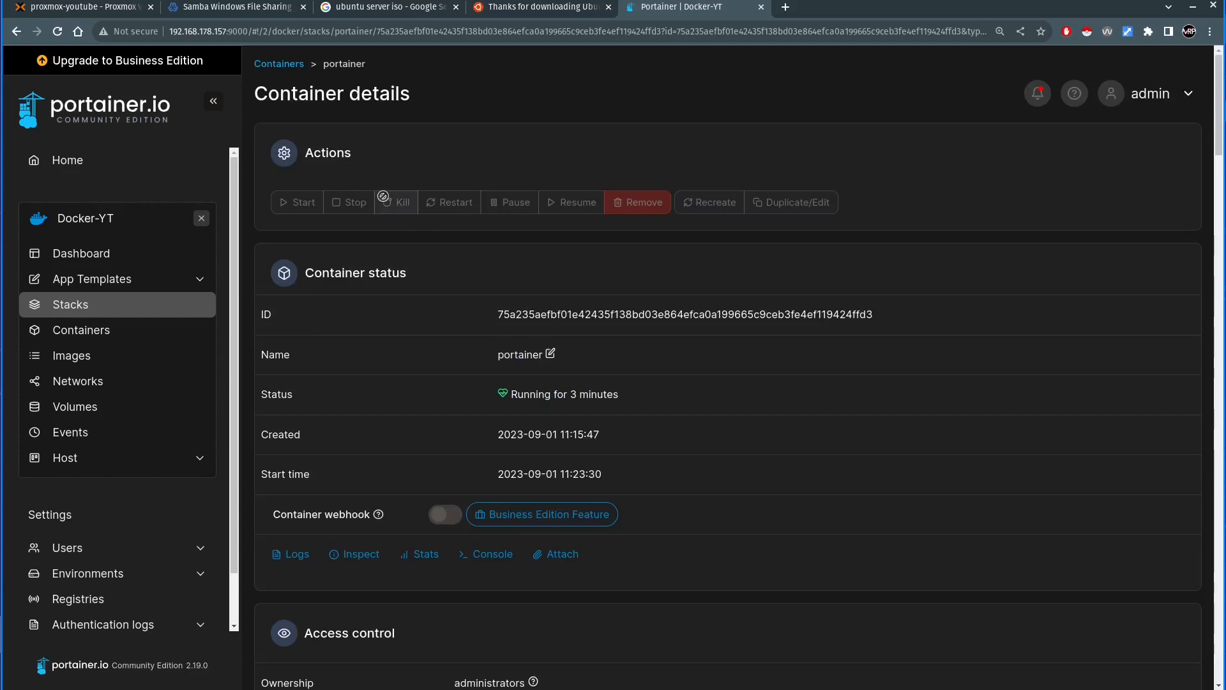
- Switch to Proxmox, widen the resource tree, and view the Docker-YT virtual machine's hardware and summary
click(109, 11)
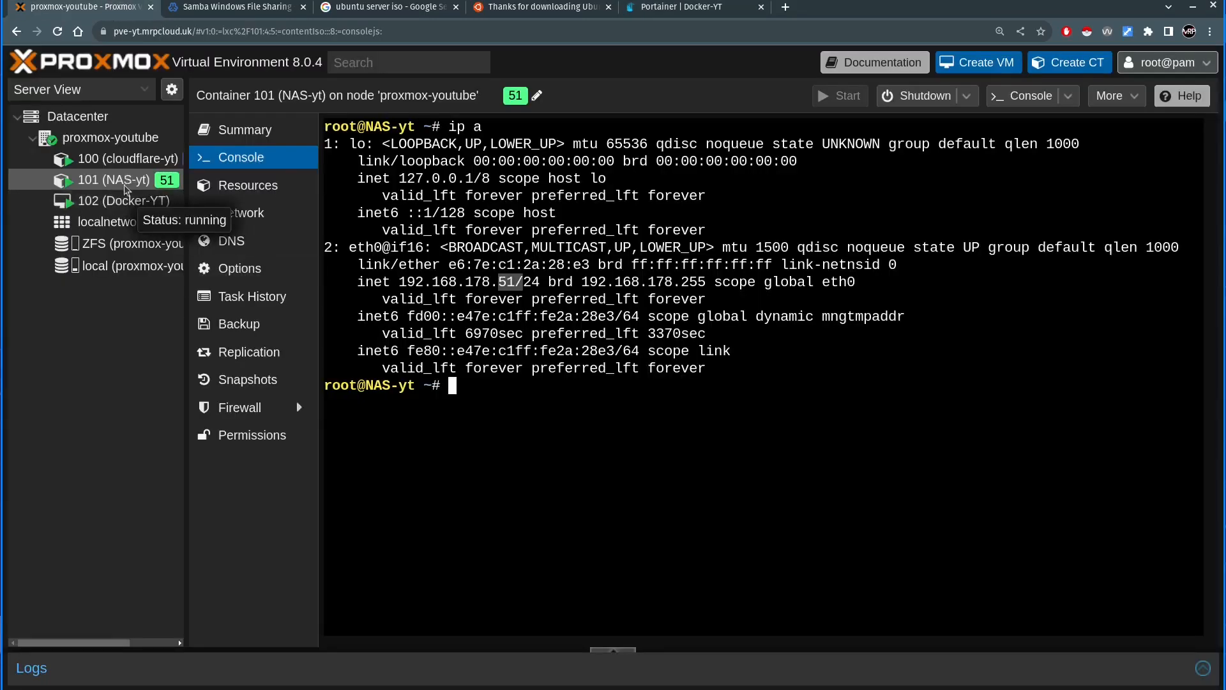
click(122, 202)
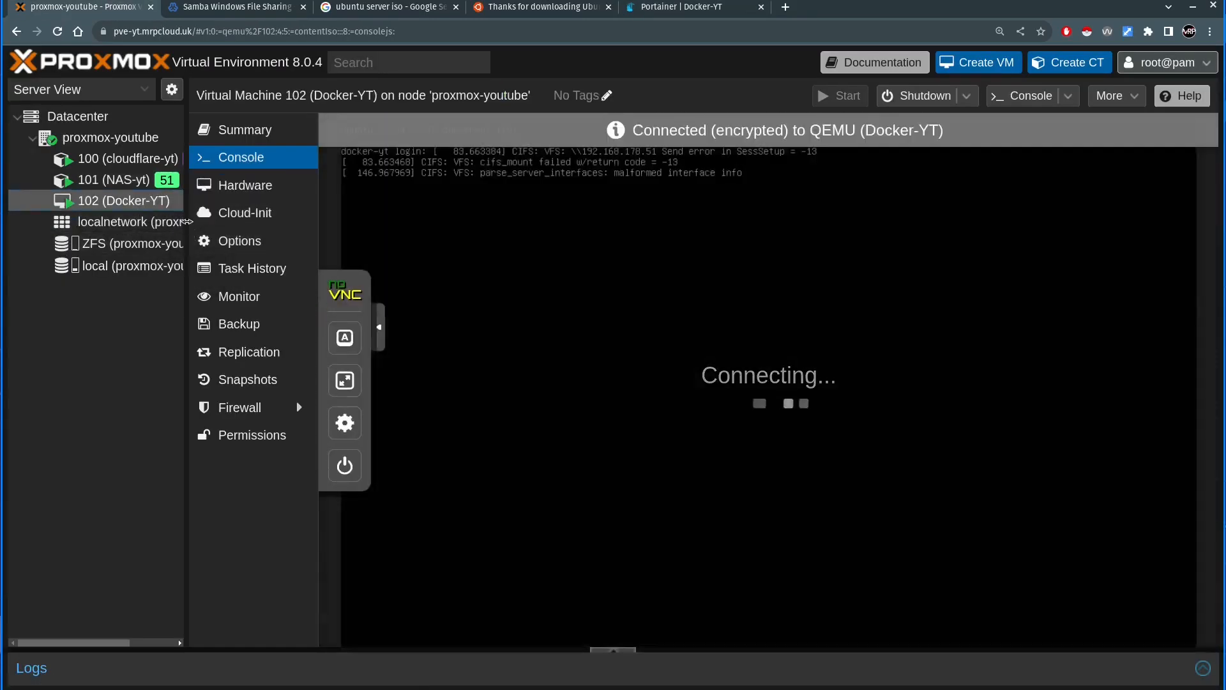
drag(187, 222, 263, 222)
click(322, 185)
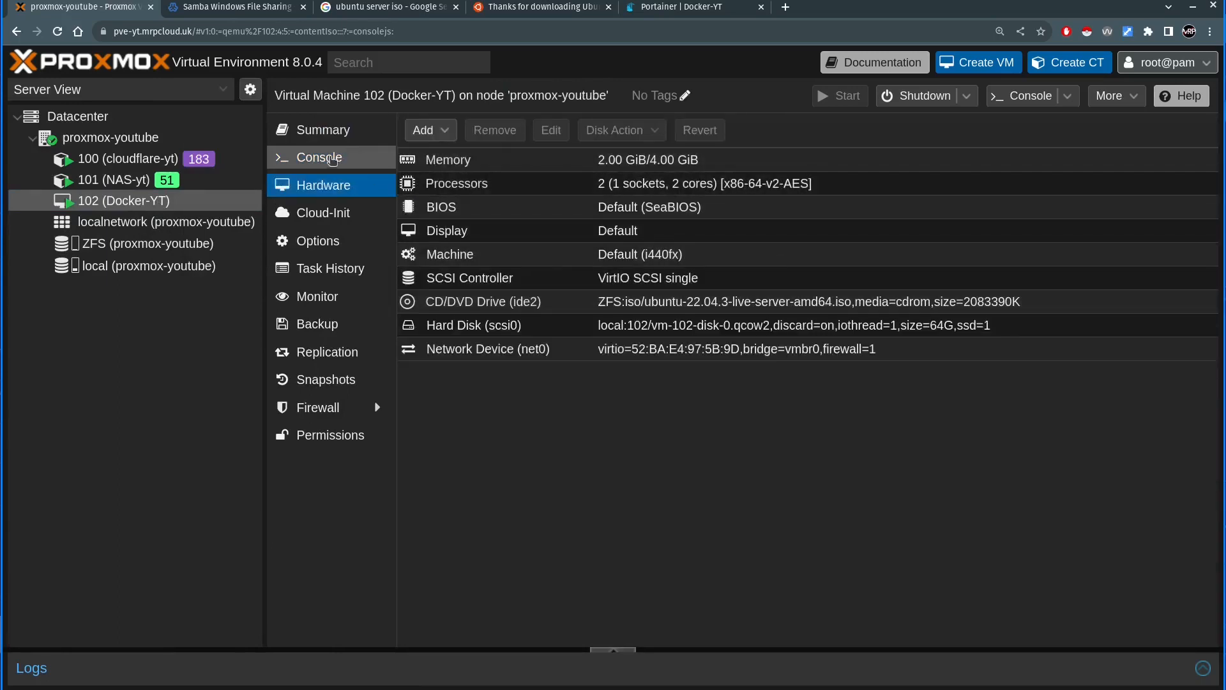
click(335, 137)
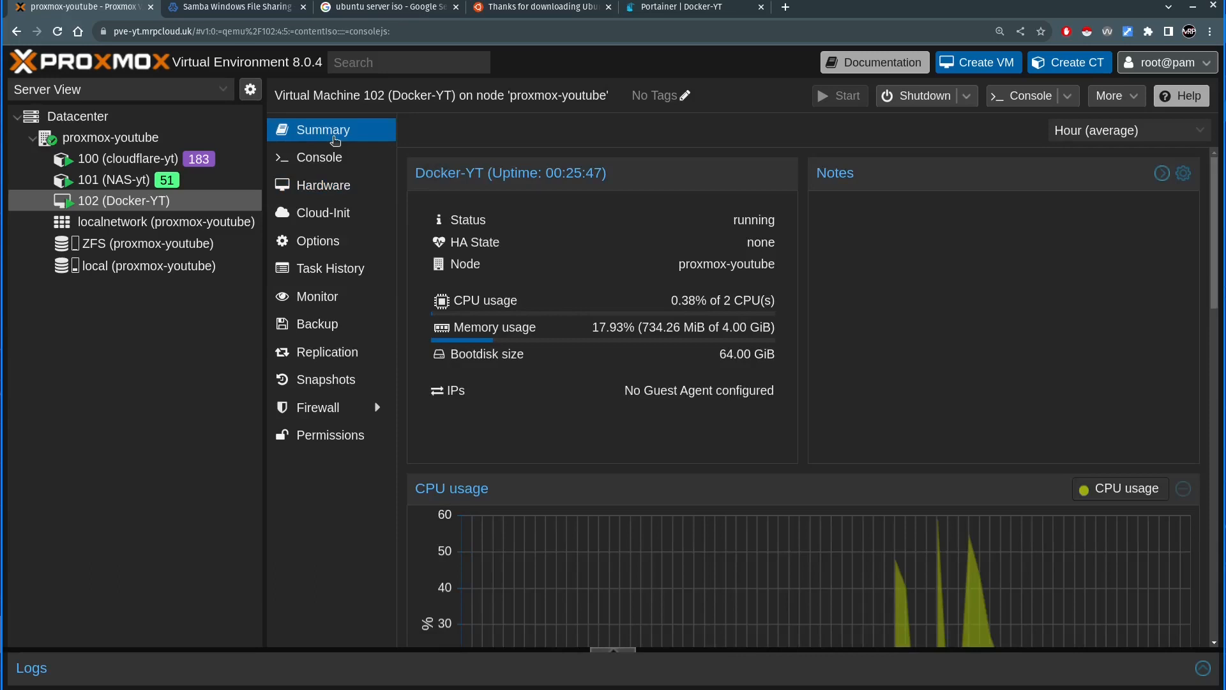